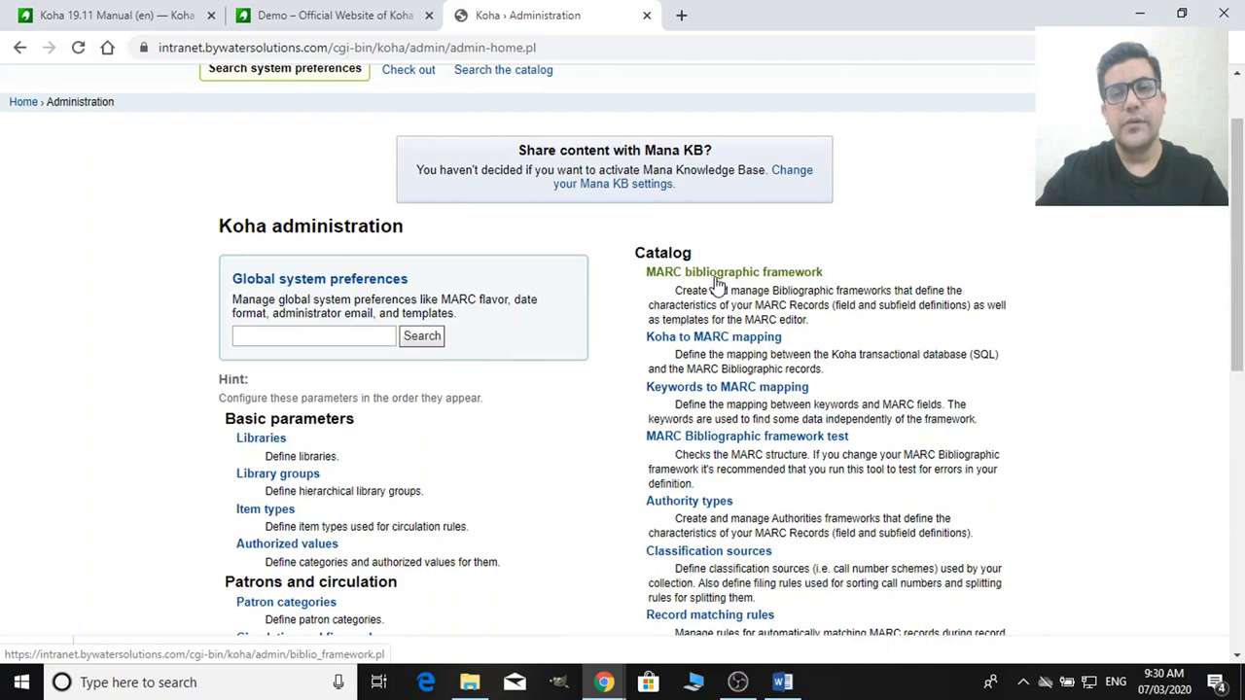
# Step: Look over the catalog, acquisition and additional parameter sections on the Koha administration page
pyautogui.scroll(-2, 717, 283)
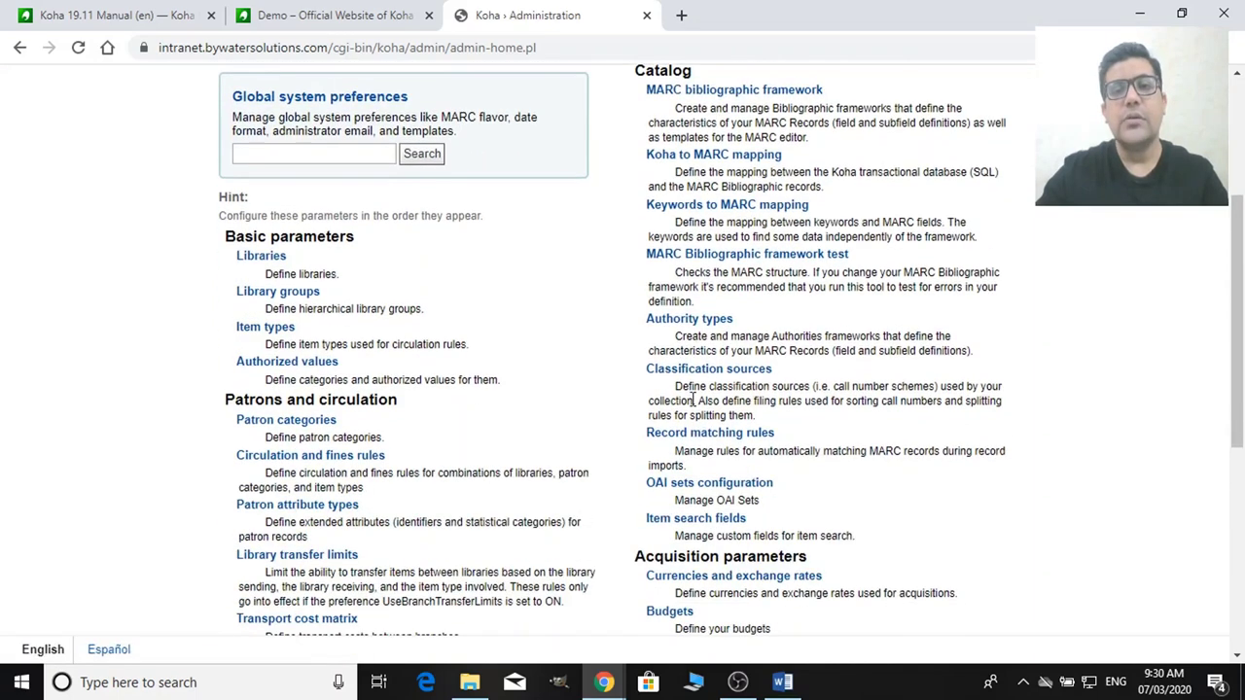
pyautogui.scroll(-3, 775, 382)
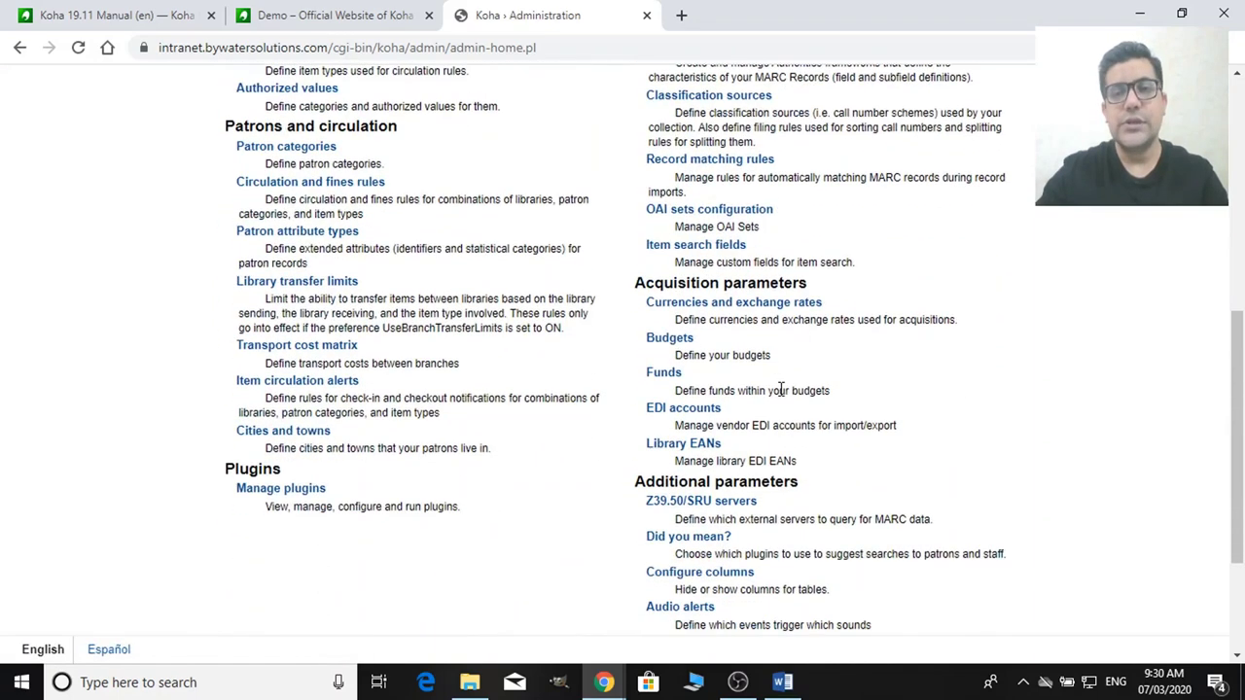
pyautogui.scroll(-1, 798, 478)
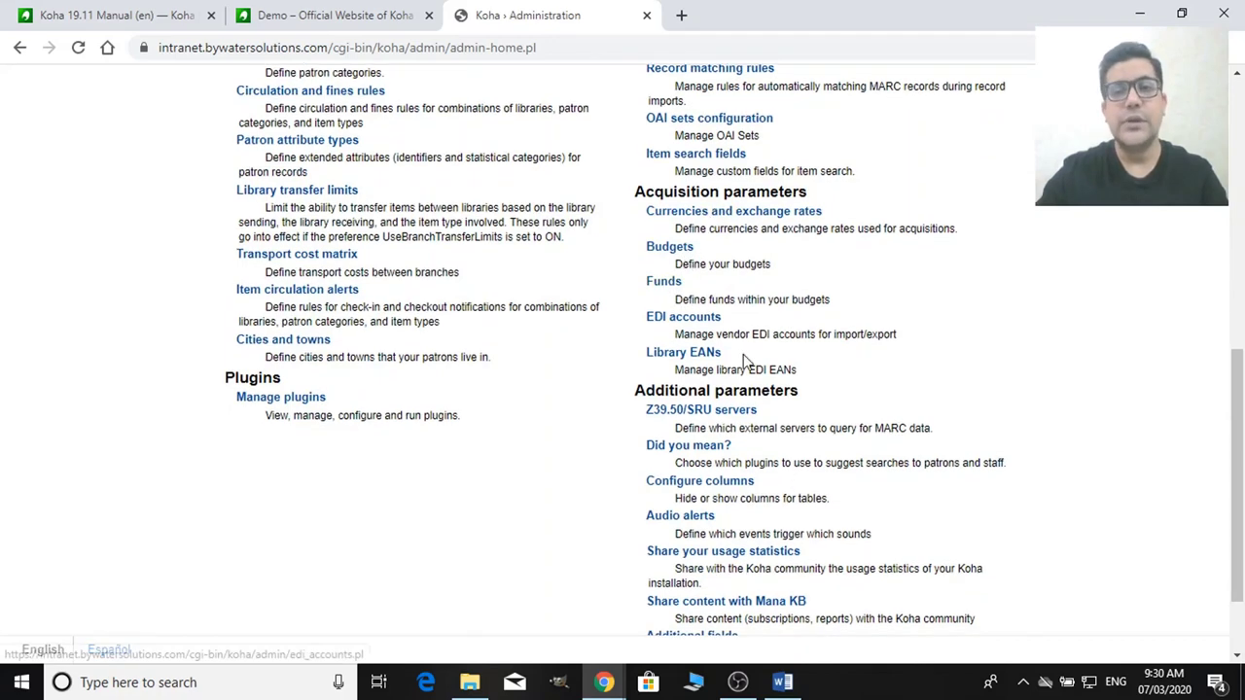
pyautogui.scroll(-1, 749, 362)
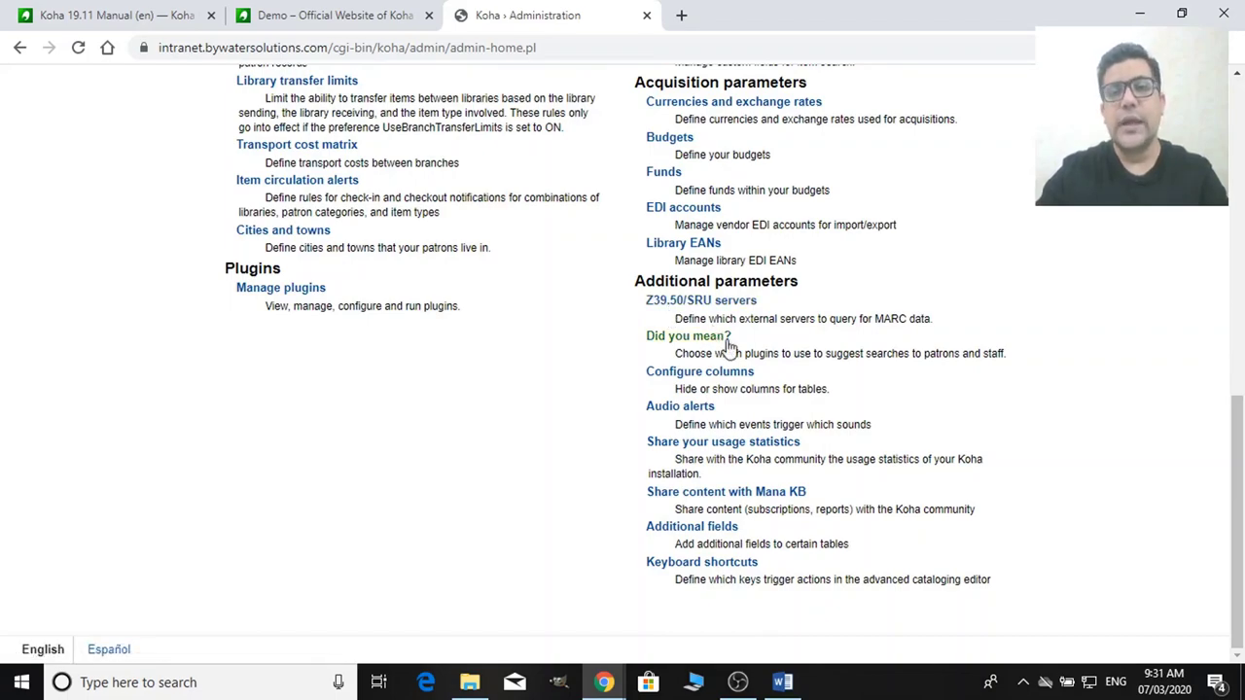
pyautogui.scroll(10, 898, 433)
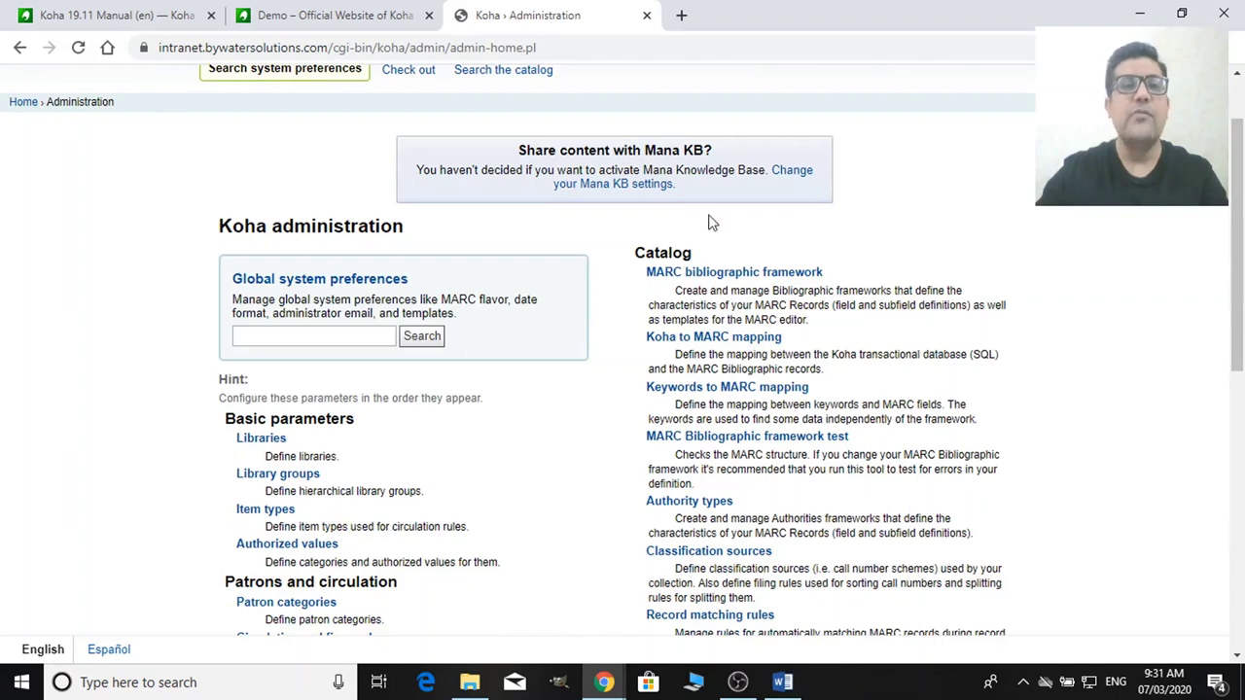
# Step: Open the Koha home page in a new browser tab and start a new cataloging record with the default framework
pyautogui.rightClick(22, 103)
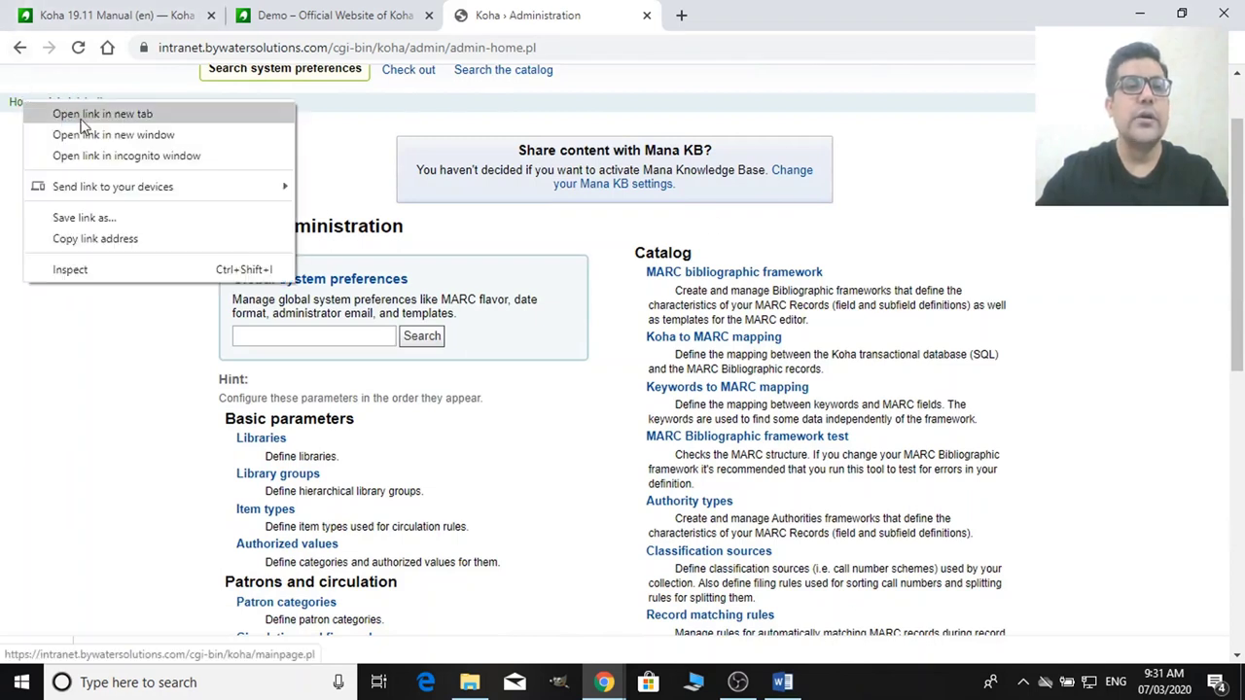
pyautogui.click(101, 115)
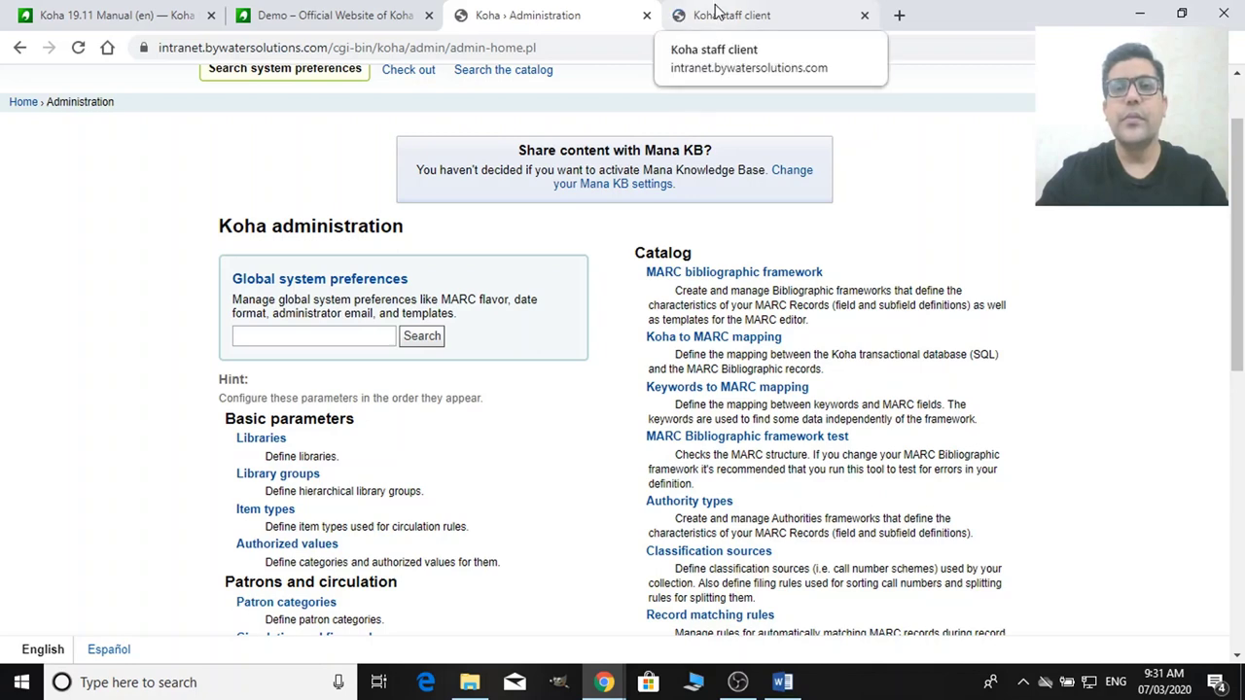
pyautogui.click(715, 14)
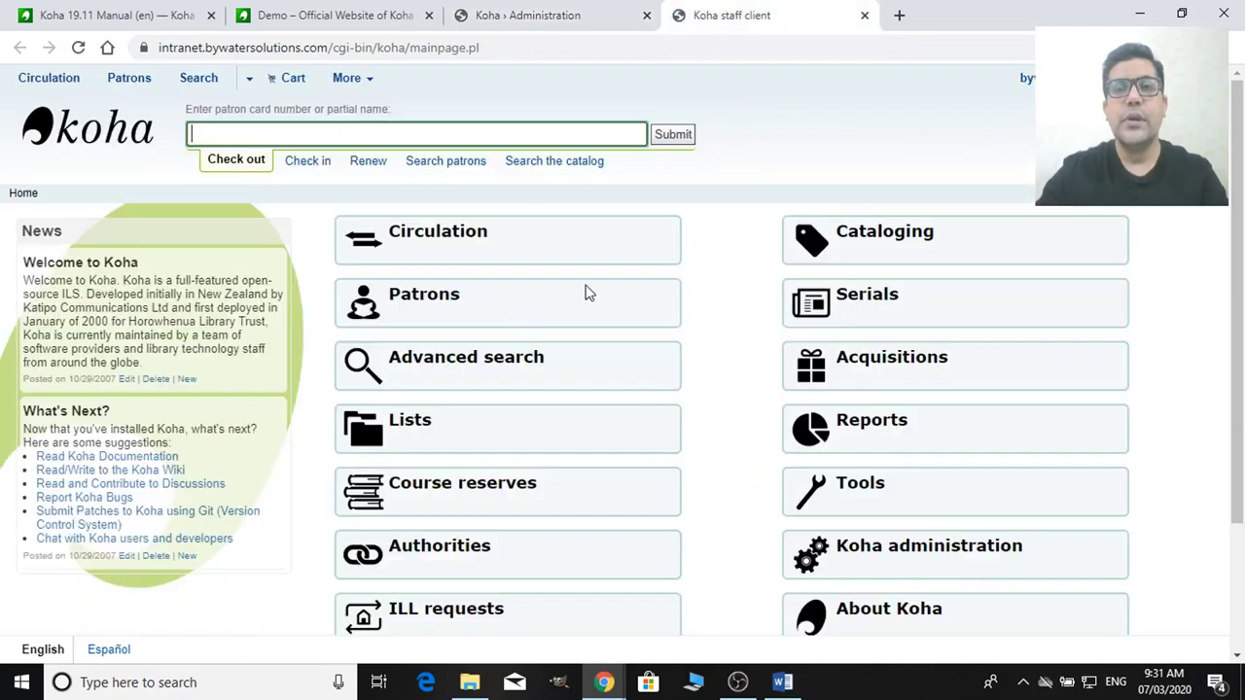
pyautogui.click(934, 258)
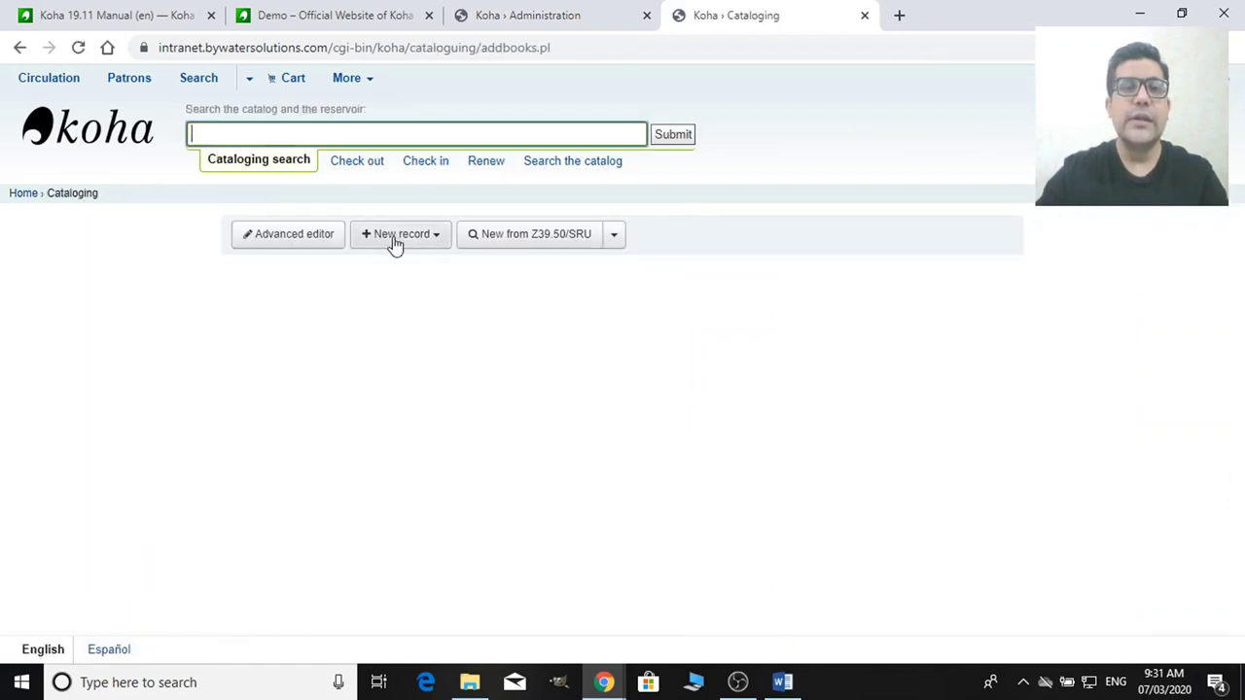
pyautogui.click(399, 240)
pyautogui.click(432, 273)
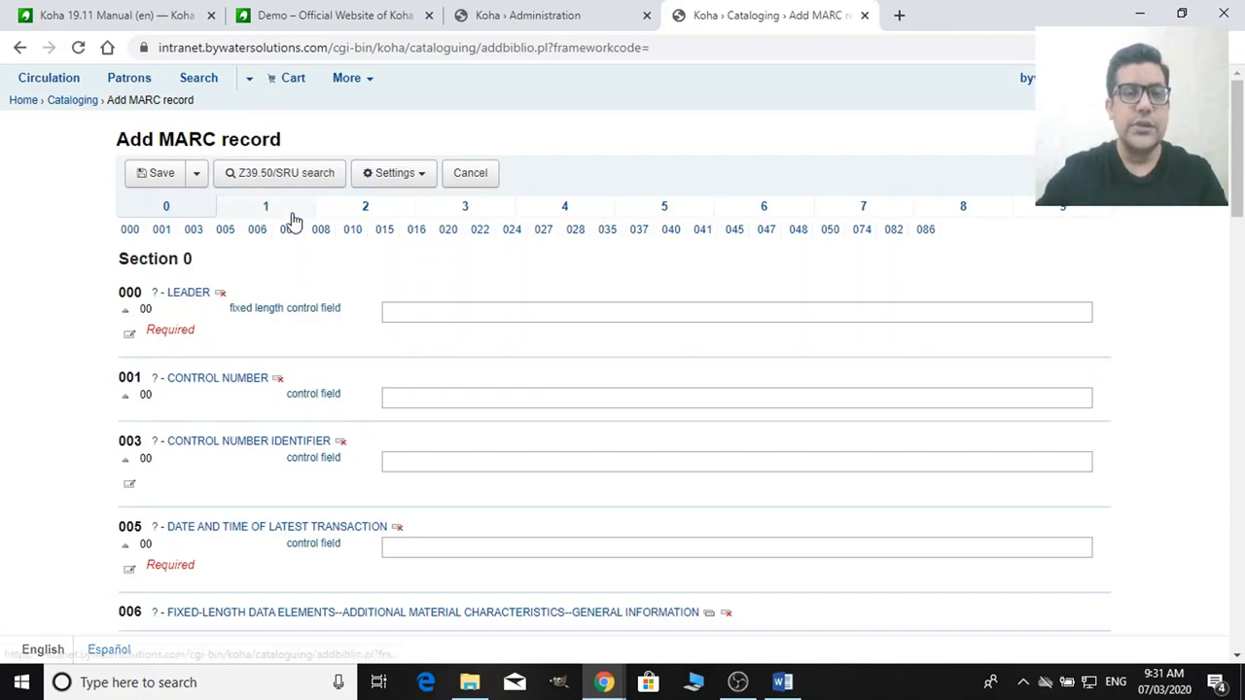
# Step: Examine the MARC fields in sections 0 and 1 of the new record form
pyautogui.scroll(-3, 364, 417)
pyautogui.scroll(-15, 364, 409)
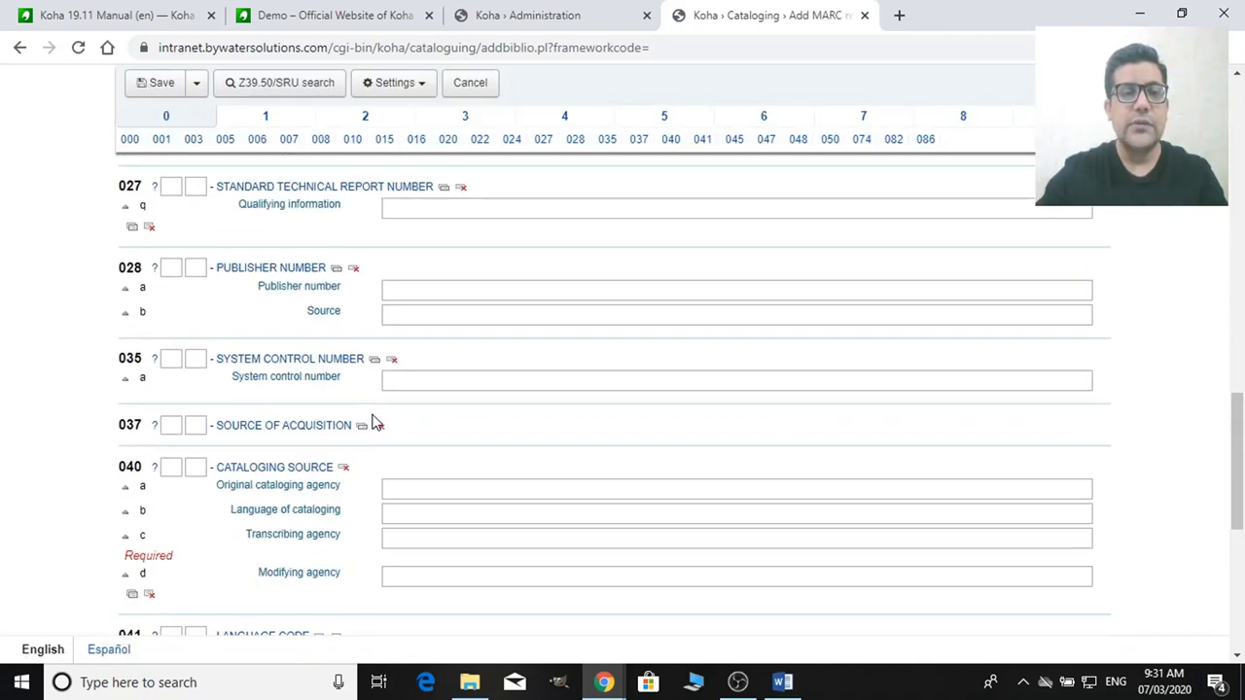
pyautogui.scroll(20, 374, 421)
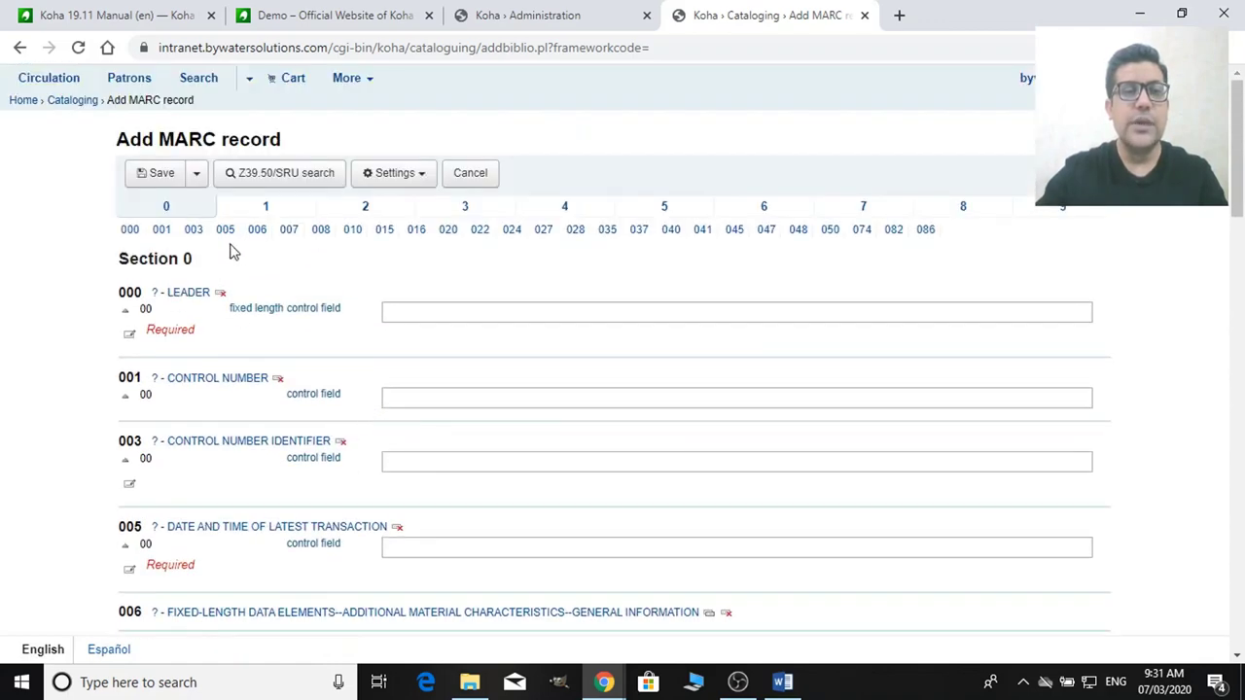
pyautogui.click(266, 222)
pyautogui.scroll(-5, 362, 340)
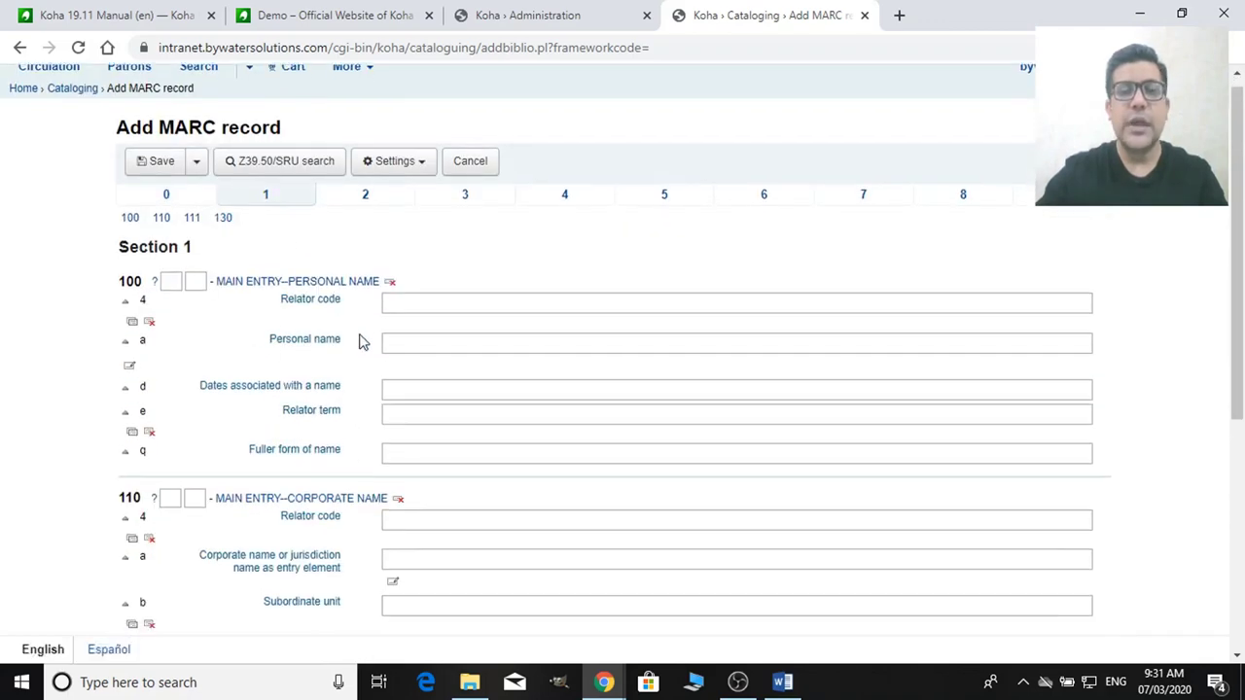
pyautogui.scroll(5, 362, 341)
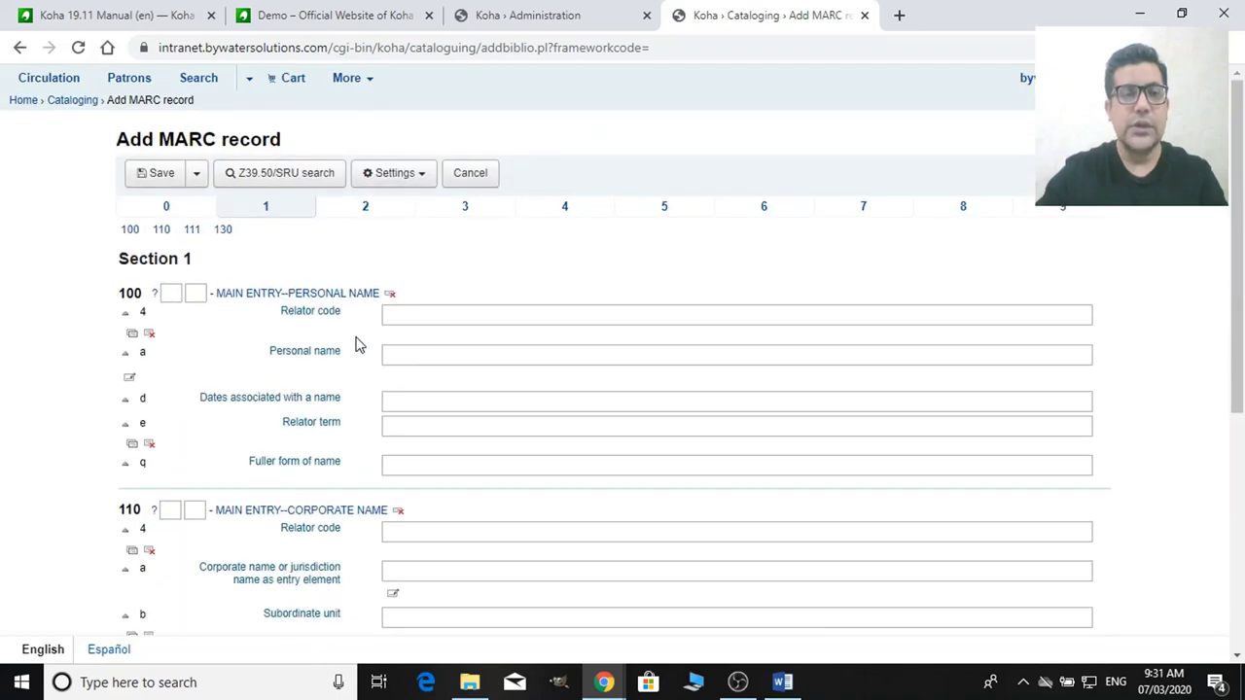
pyautogui.scroll(-3, 355, 342)
pyautogui.scroll(-1, 355, 343)
pyautogui.scroll(5, 353, 341)
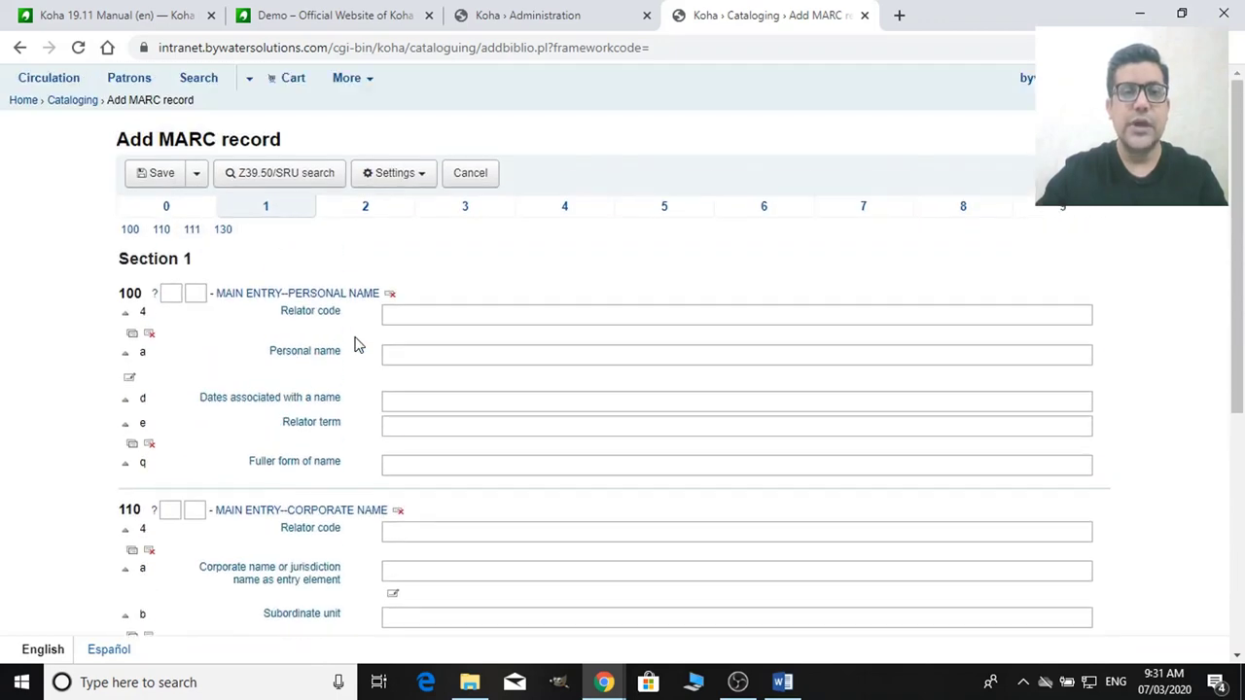
# Step: Examine sections 2, 3, 4, 6, 7, 8 and 9 of the record form and the available save options
pyautogui.click(370, 216)
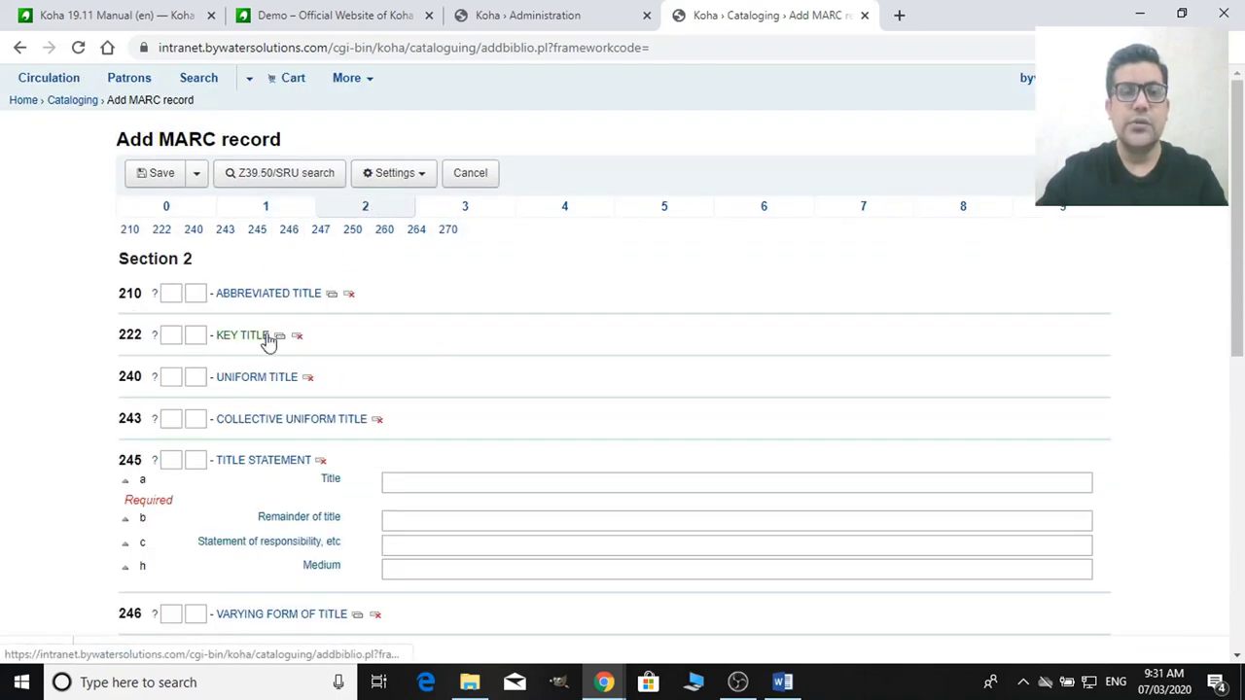
pyautogui.click(486, 221)
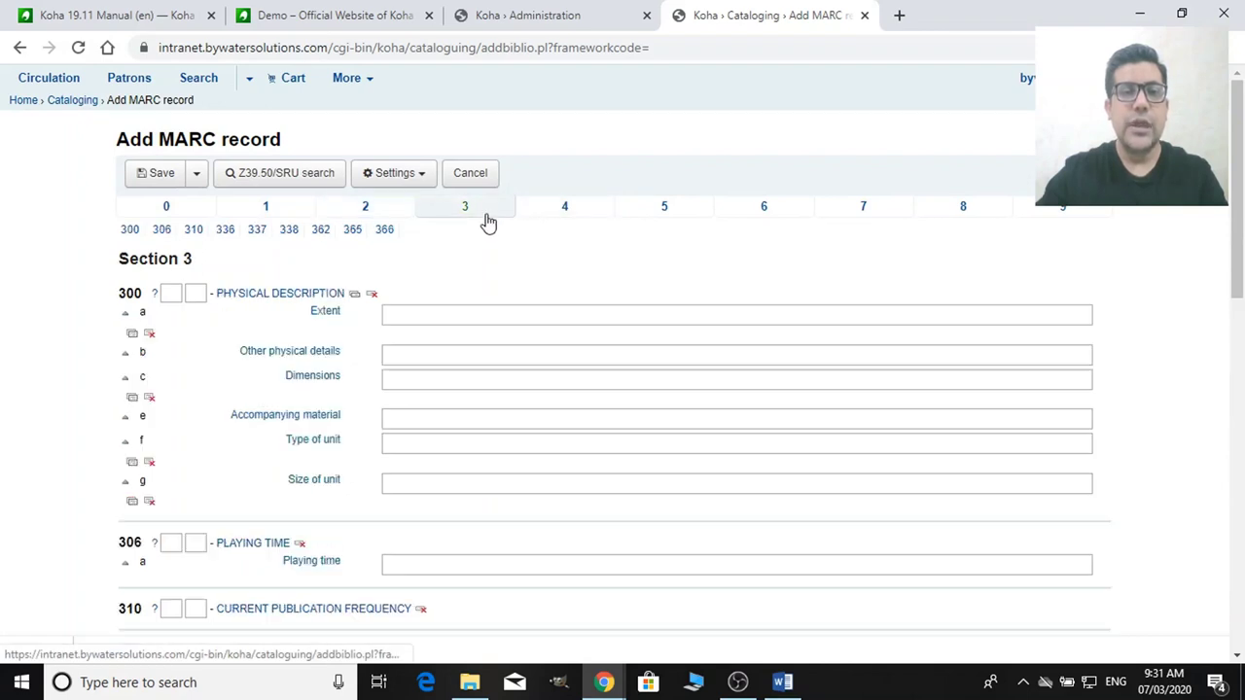
pyautogui.click(565, 221)
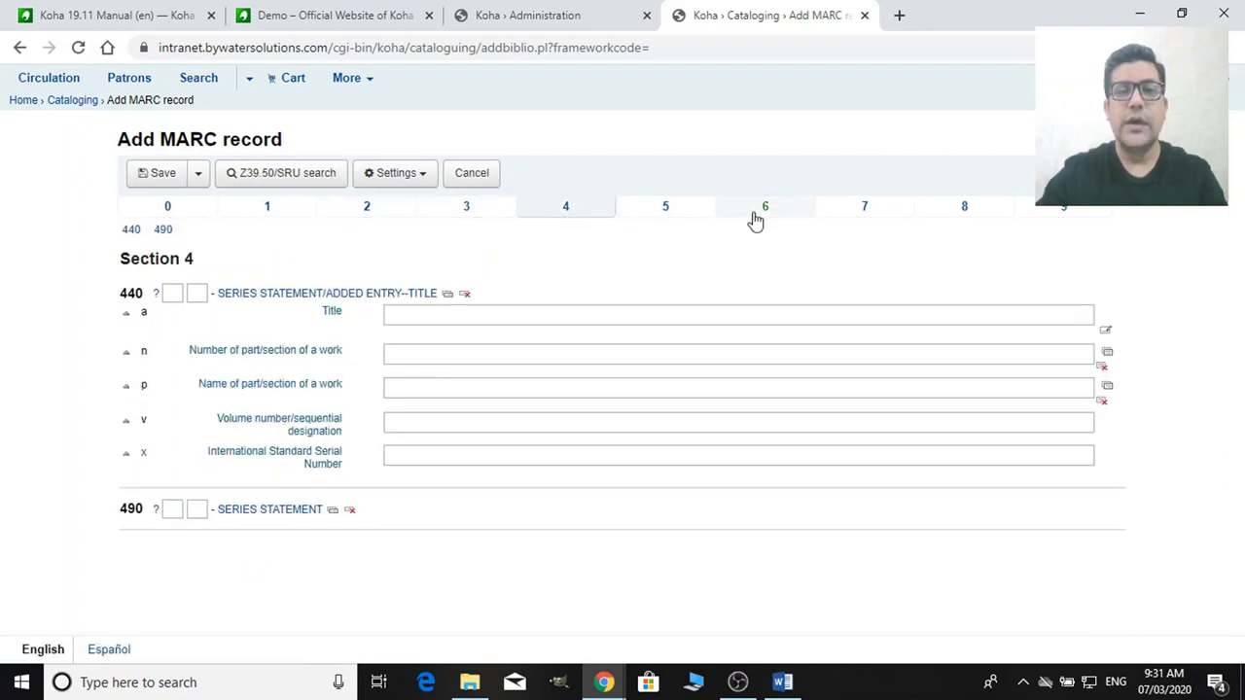
pyautogui.click(757, 219)
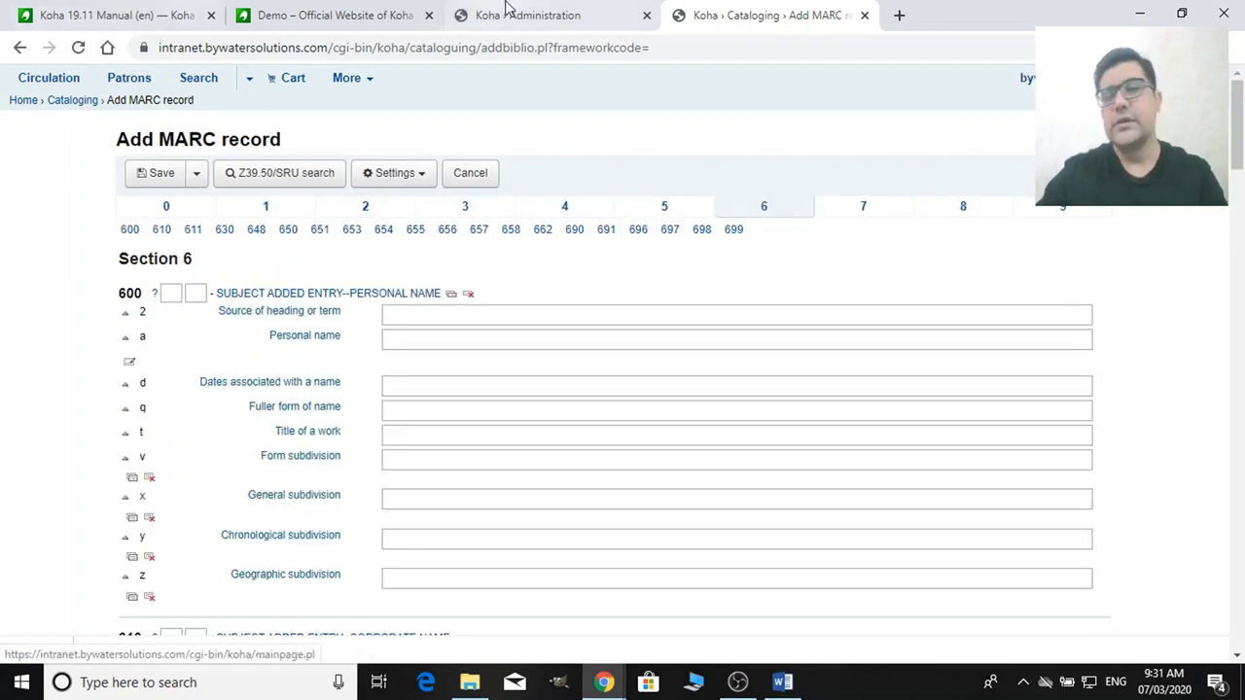
pyautogui.click(895, 208)
pyautogui.click(983, 210)
pyautogui.click(1037, 214)
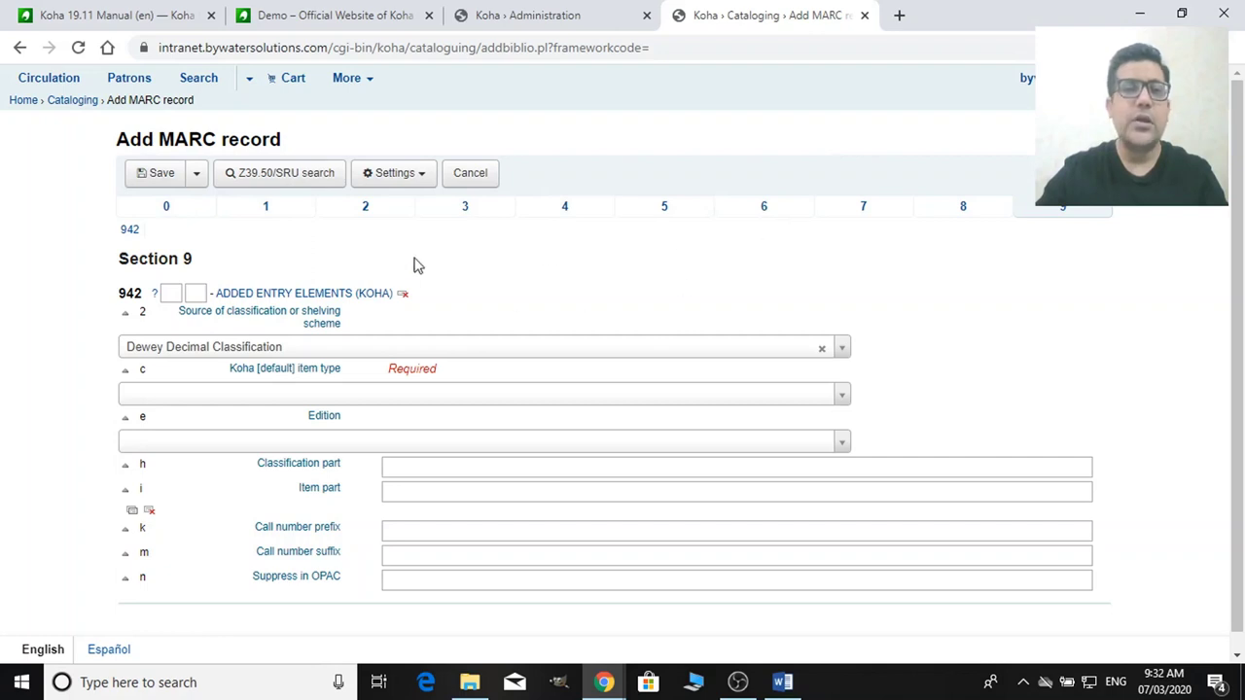
pyautogui.click(196, 173)
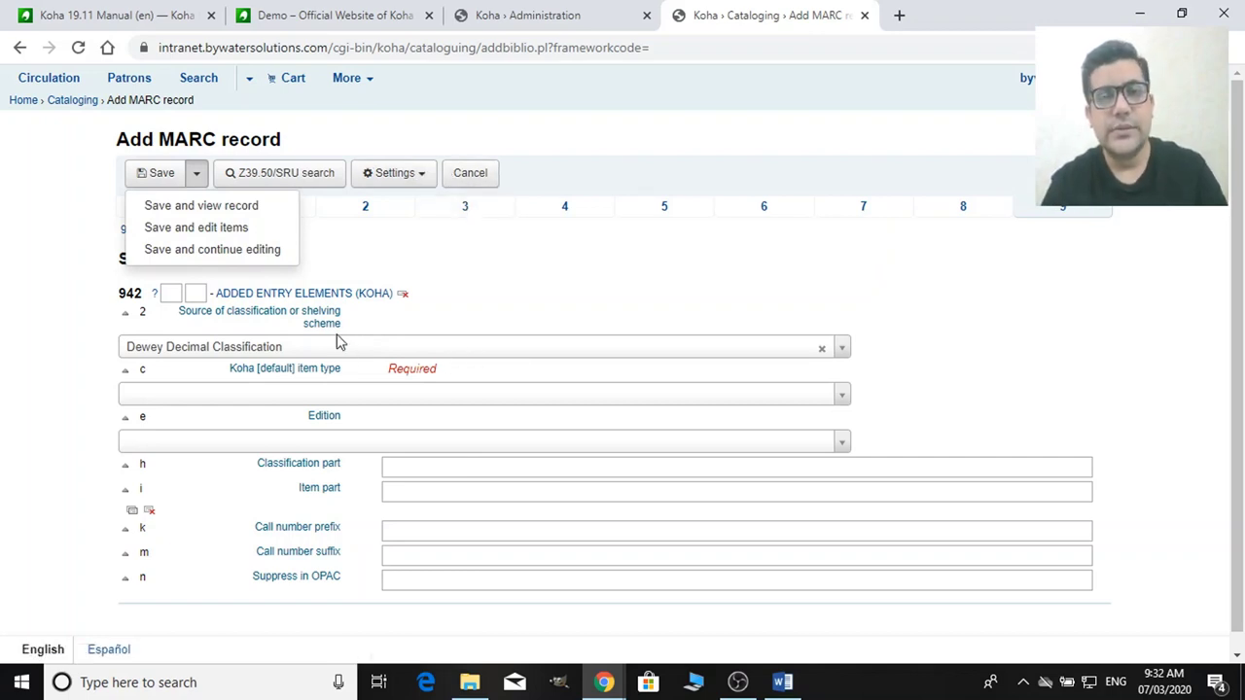
# Step: Return to Koha administration and open the MARC structure of the Default framework from the MARC bibliographic frameworks
pyautogui.click(549, 21)
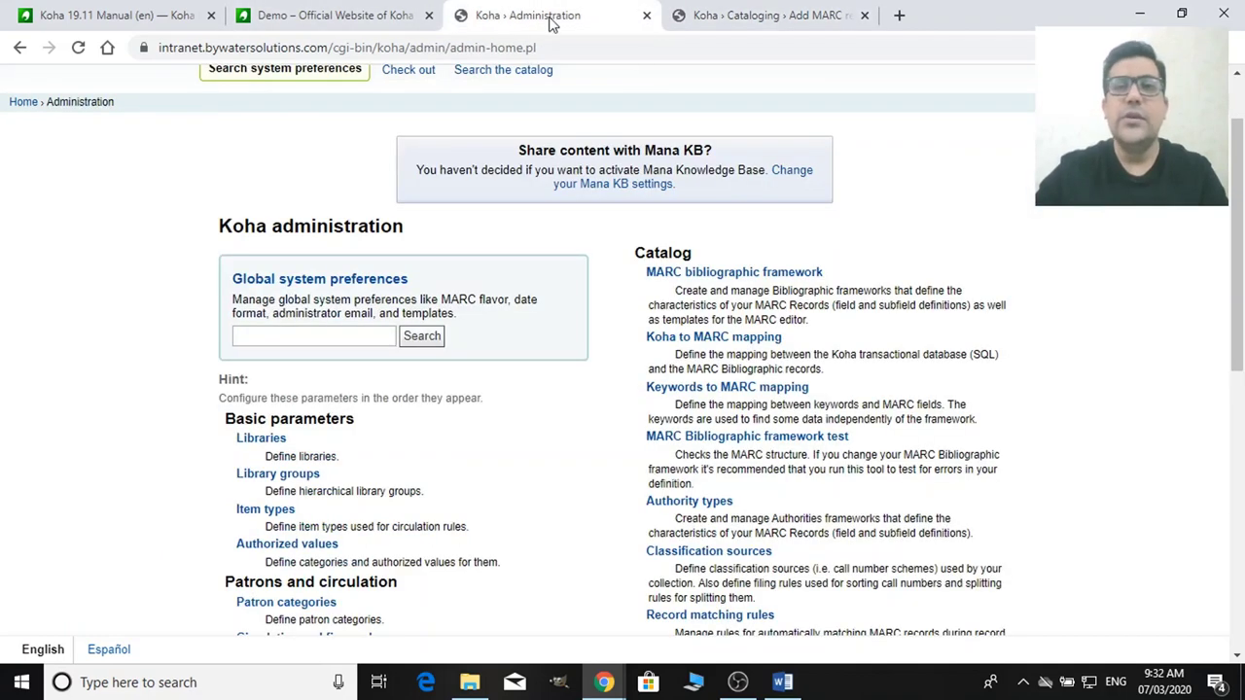
pyautogui.click(774, 276)
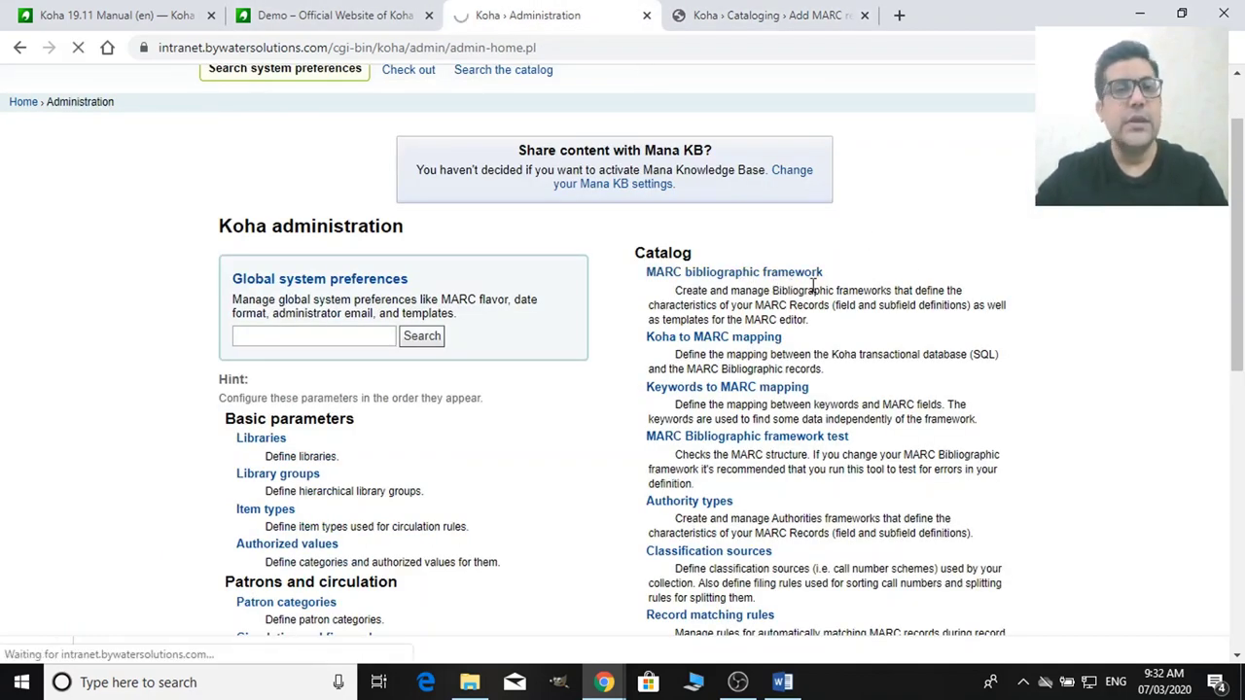
pyautogui.scroll(-5, 813, 283)
pyautogui.scroll(2, 731, 334)
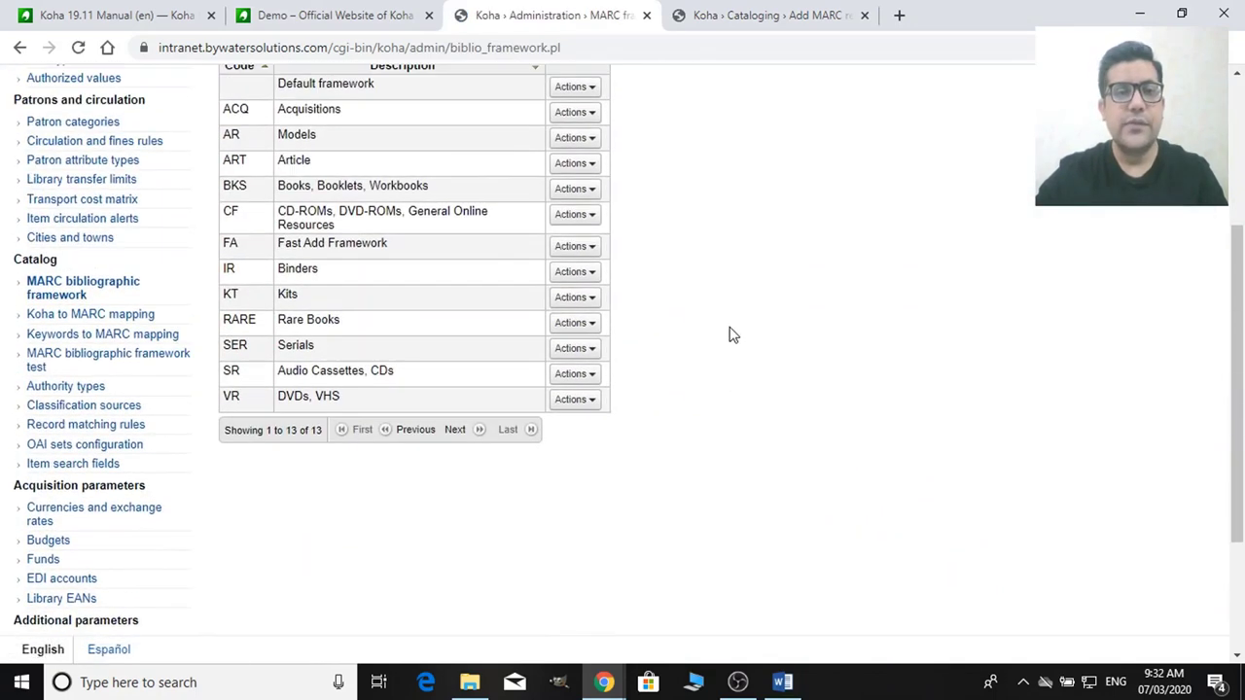
pyautogui.scroll(1, 315, 137)
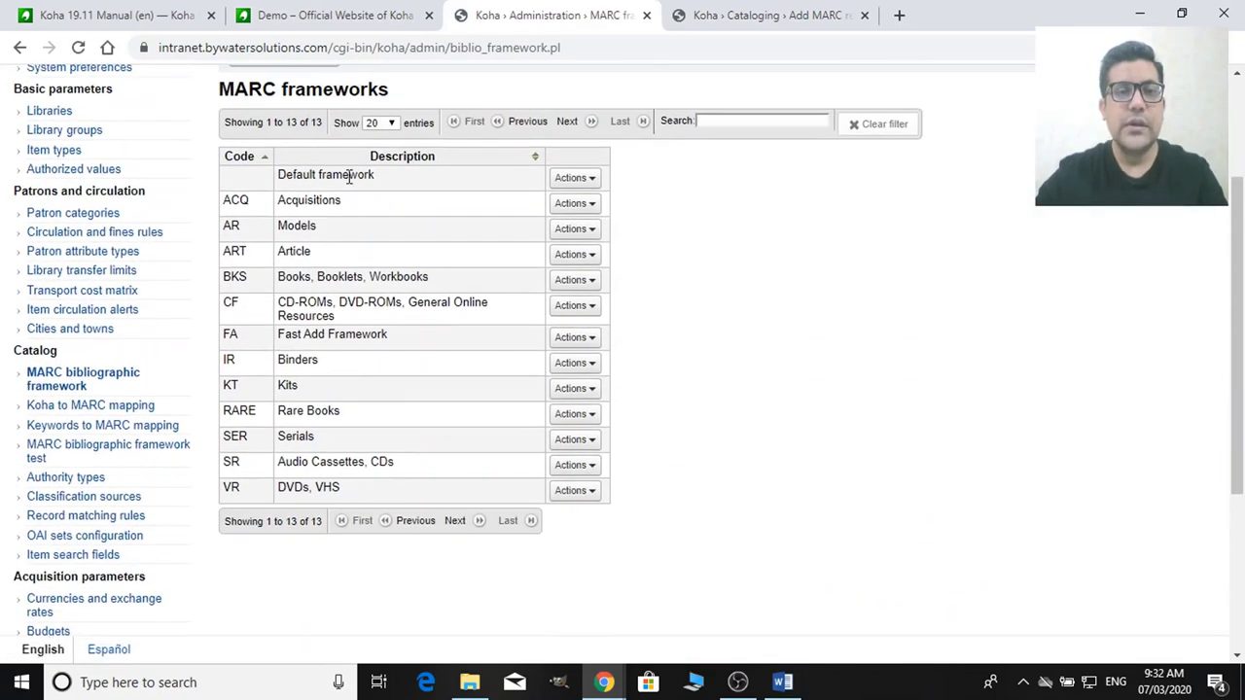
pyautogui.click(572, 178)
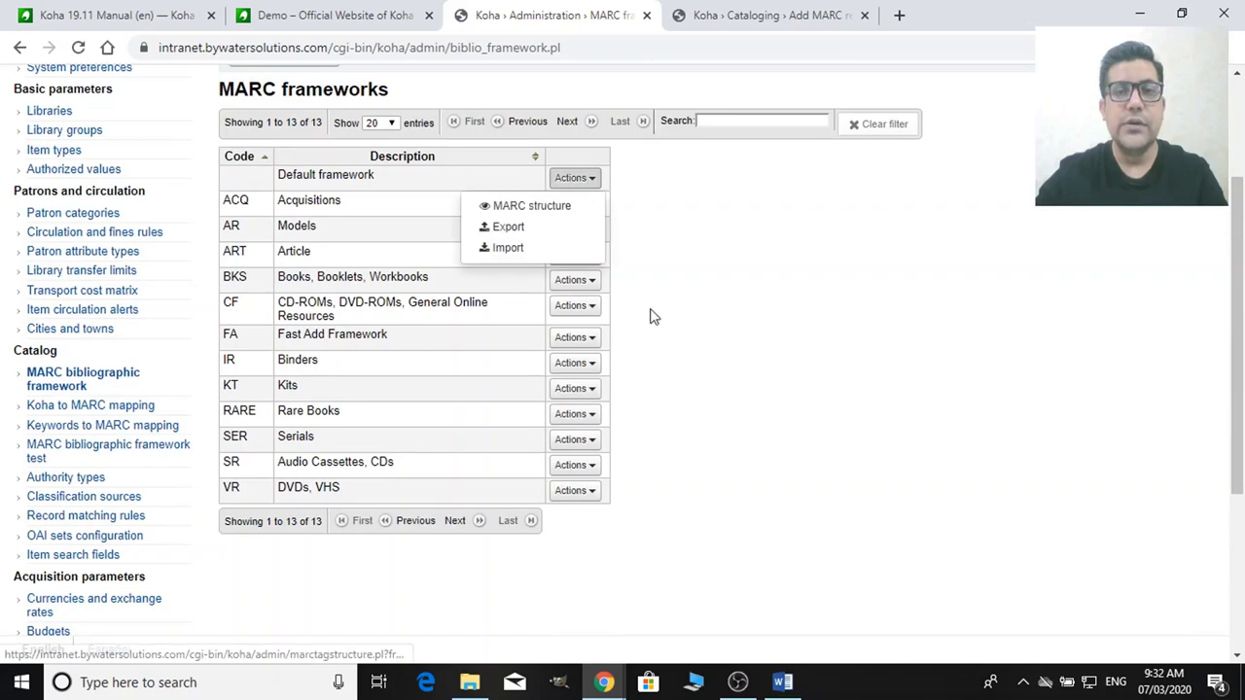
pyautogui.click(552, 209)
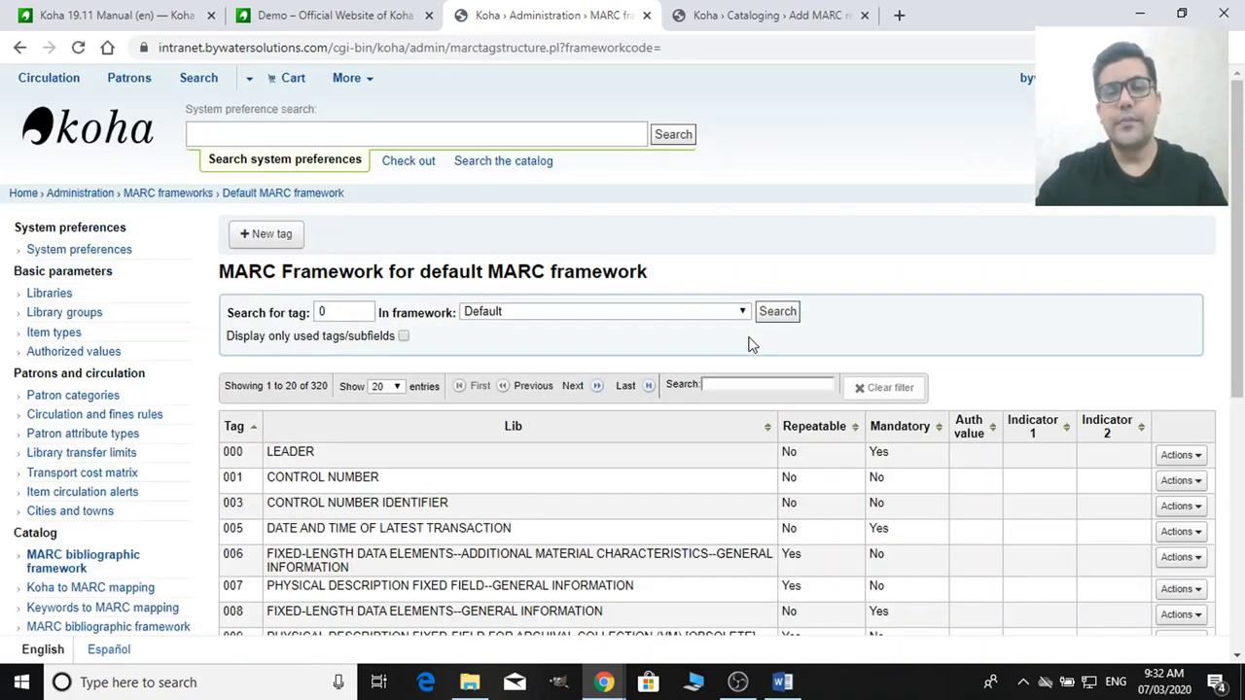
# Step: Examine the default framework's tag list and the actions available for tag 000 LEADER
pyautogui.scroll(-5, 749, 344)
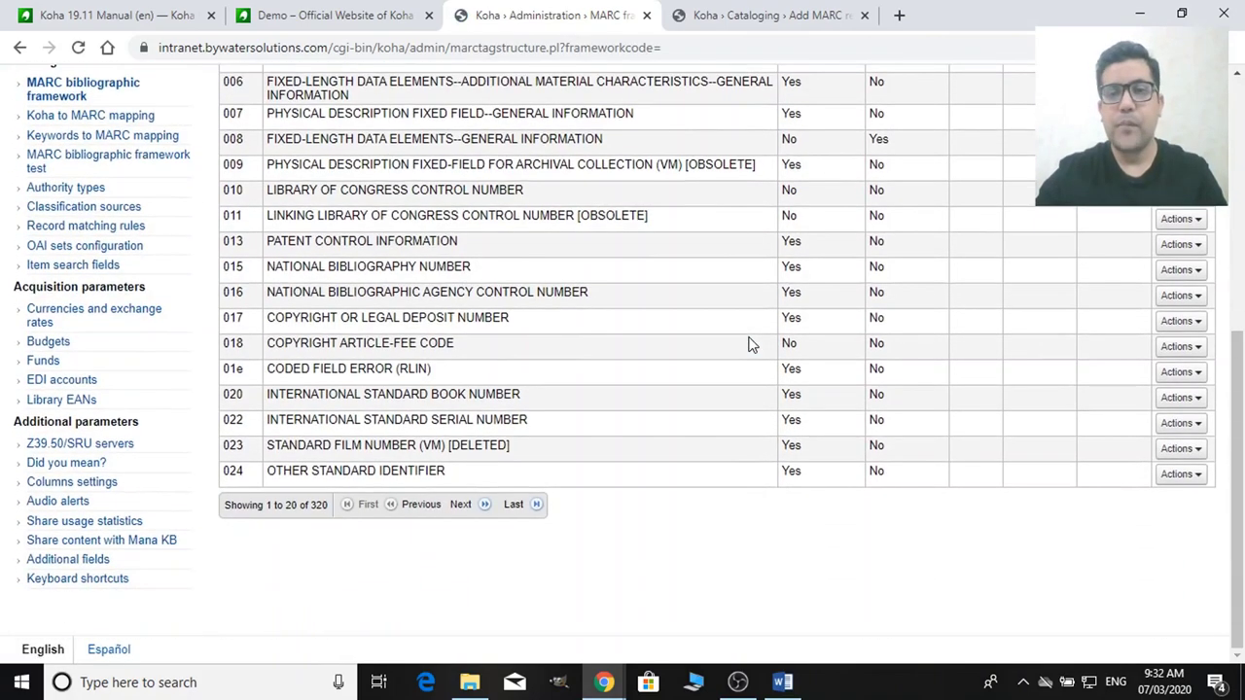
pyautogui.scroll(5, 749, 343)
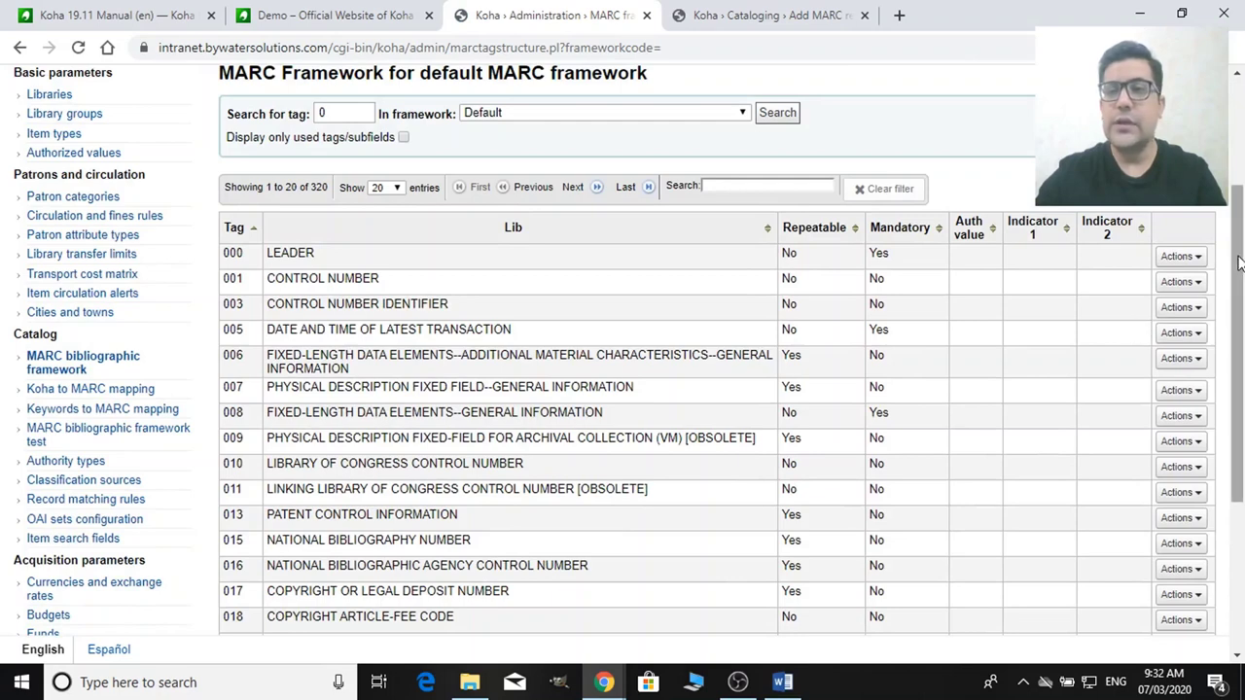
pyautogui.click(1196, 259)
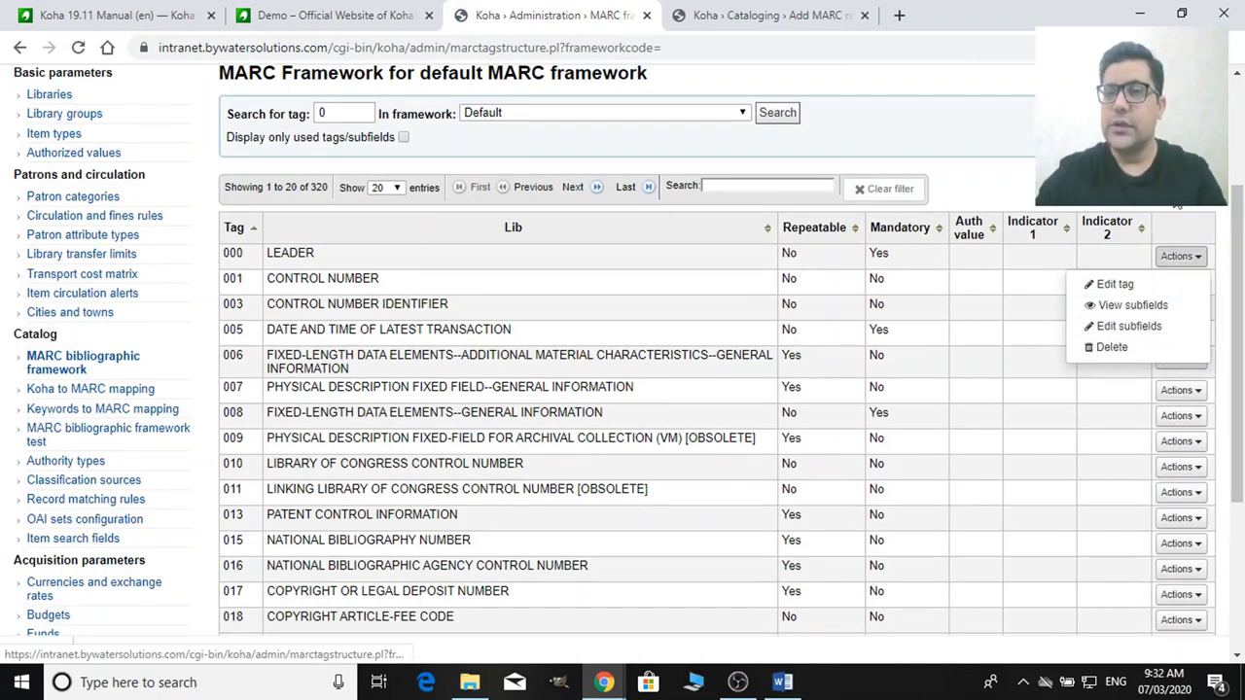
pyautogui.click(1183, 256)
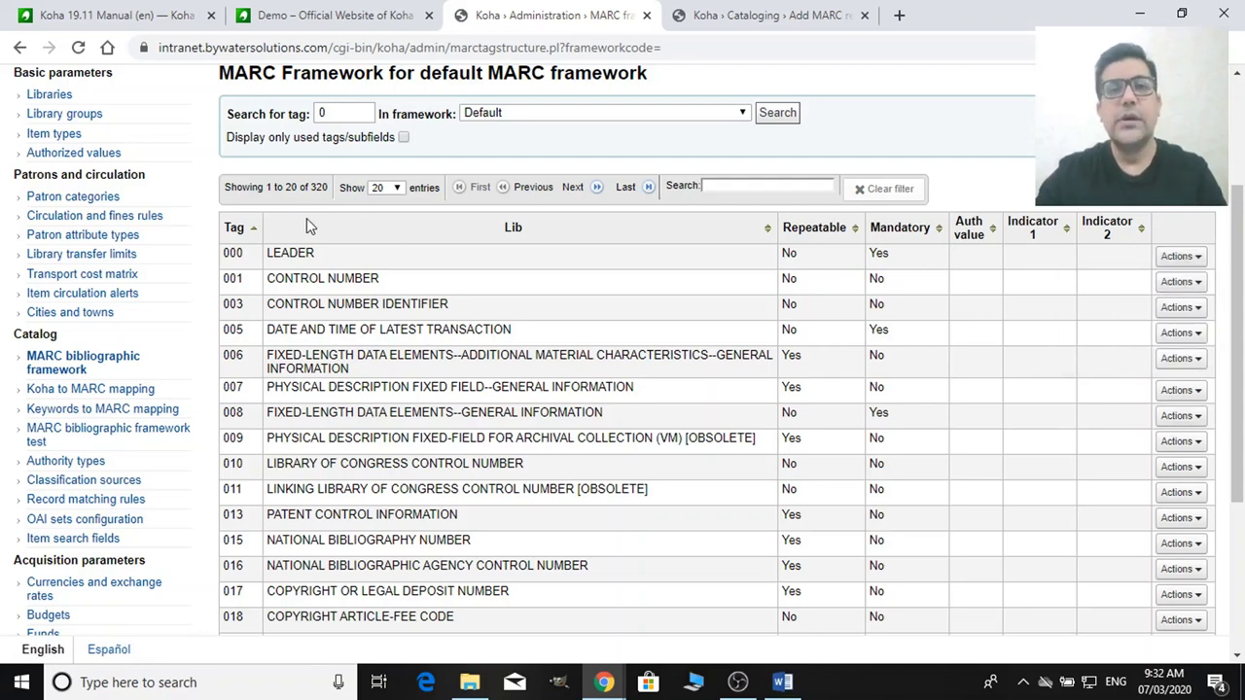
# Step: Go back to the MARC frameworks list and review the available frameworks
pyautogui.scroll(2, 509, 189)
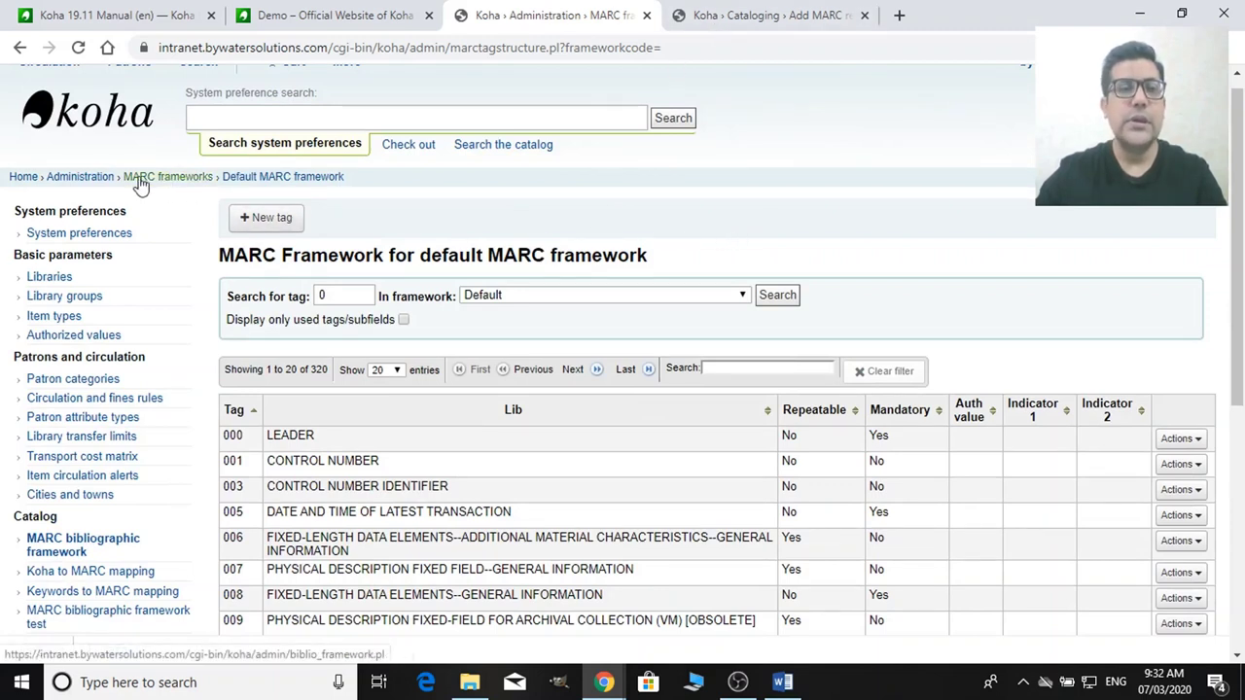
pyautogui.click(178, 183)
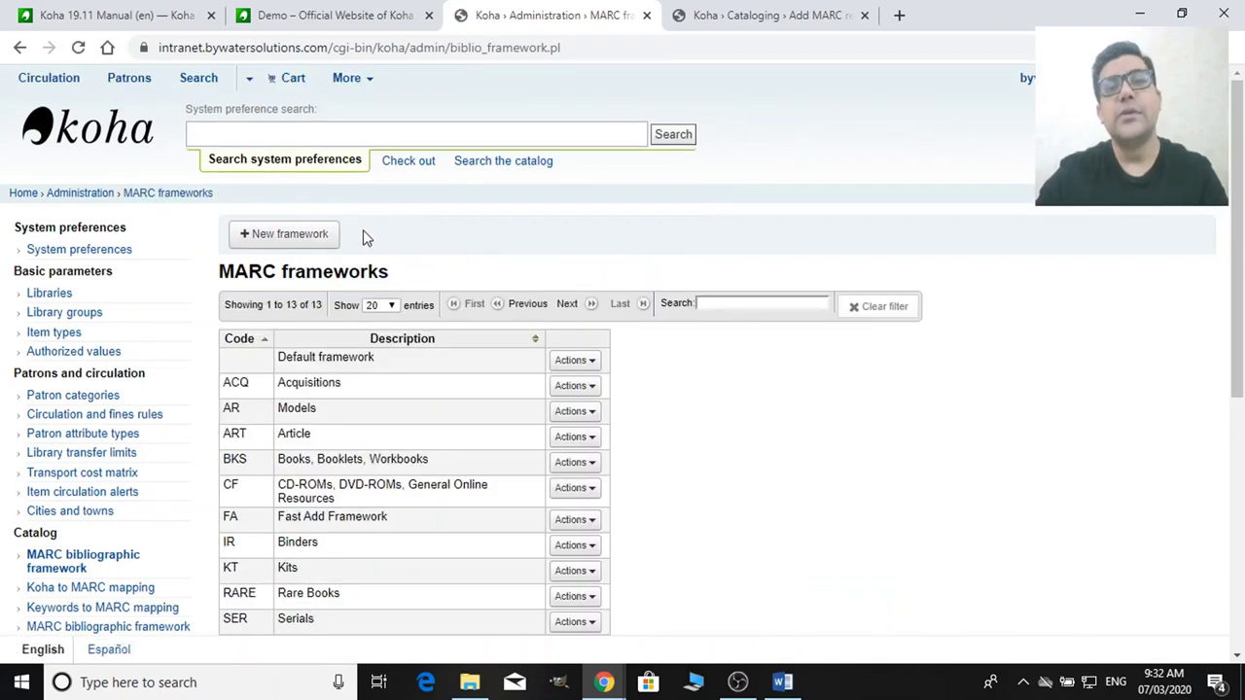
pyautogui.scroll(-3, 584, 255)
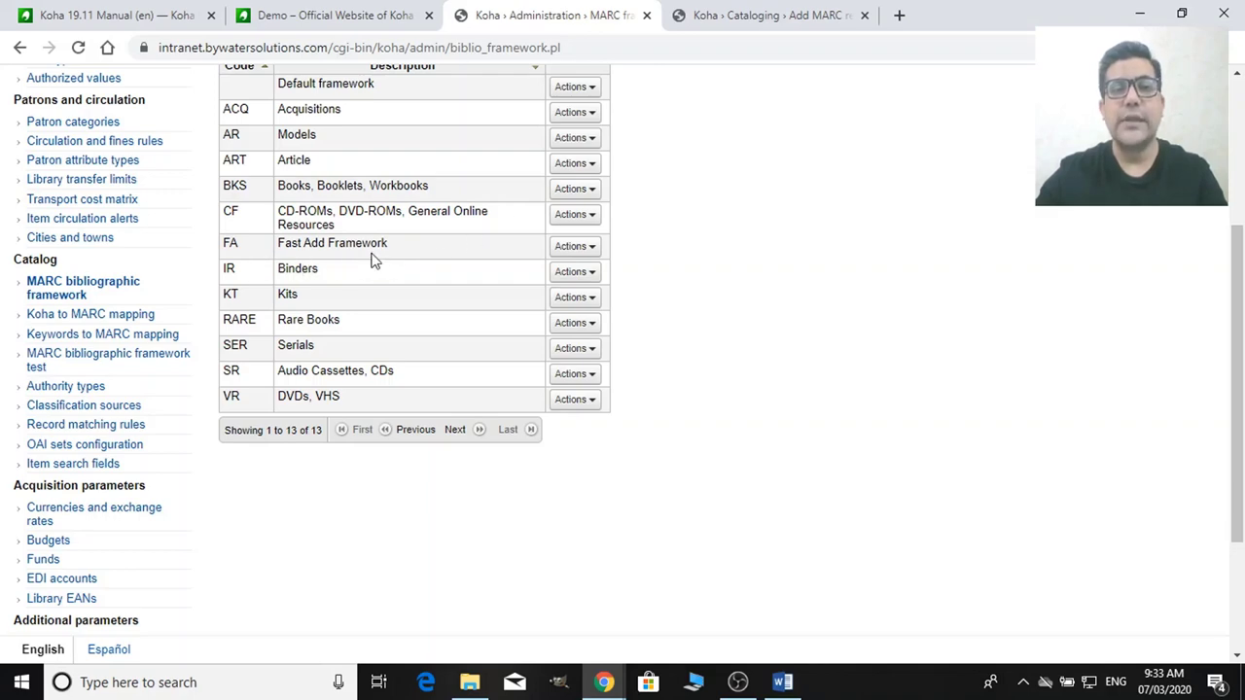
pyautogui.scroll(3, 477, 358)
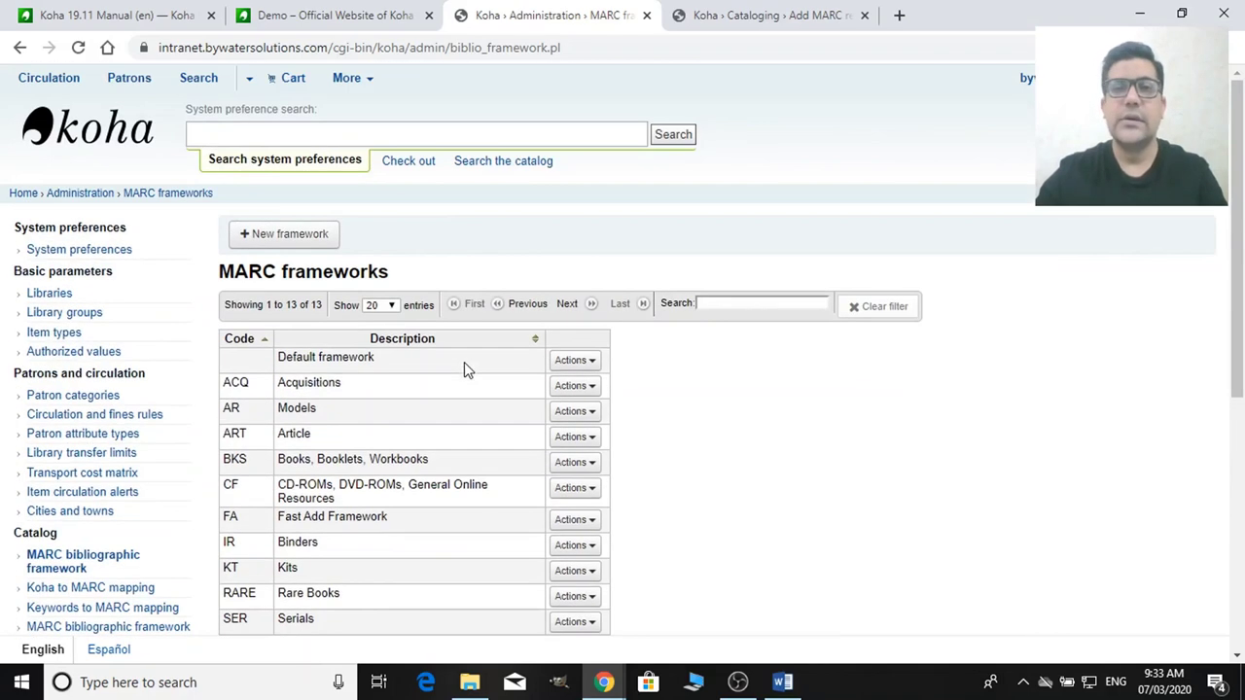
# Step: Check the Add MARC record form again and look through the full list of MARC frameworks
pyautogui.click(817, 18)
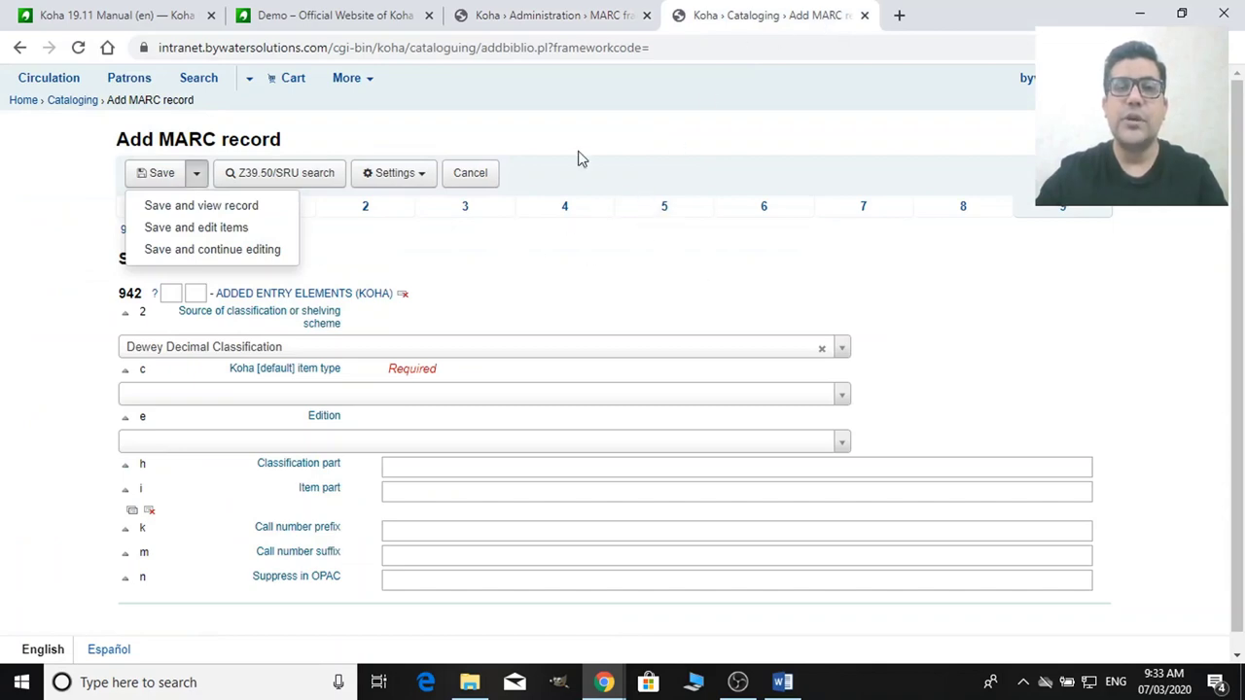
pyautogui.click(588, 11)
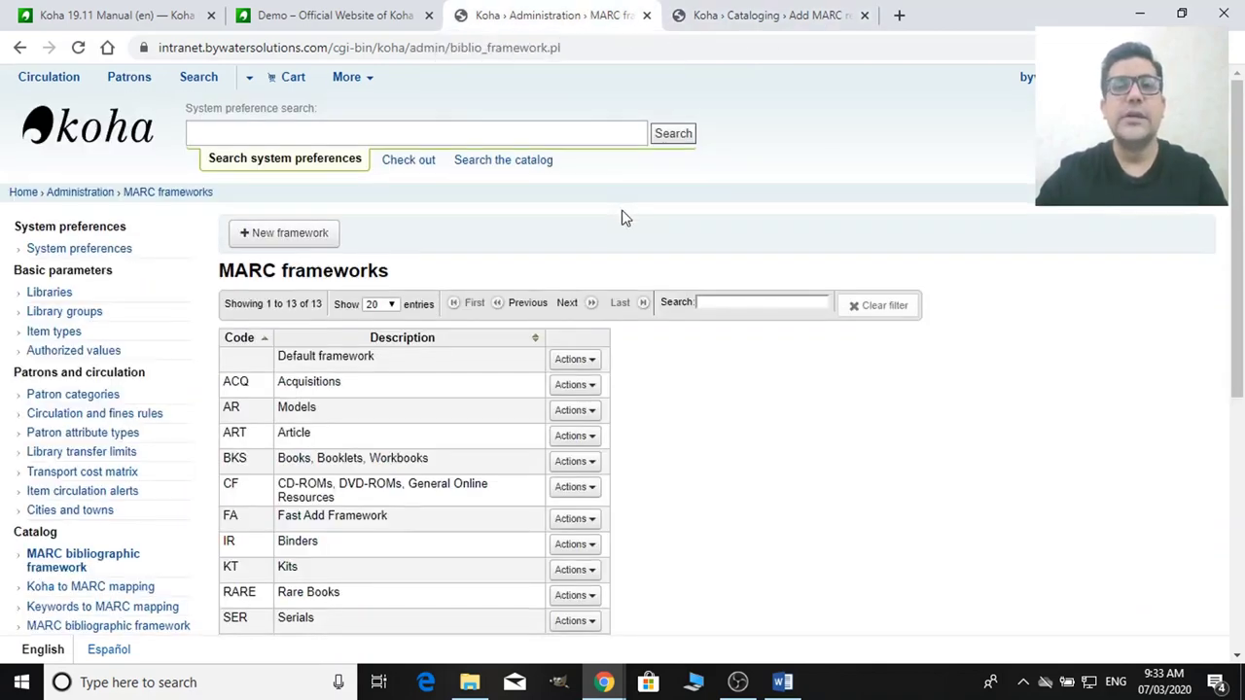
pyautogui.scroll(-3, 623, 216)
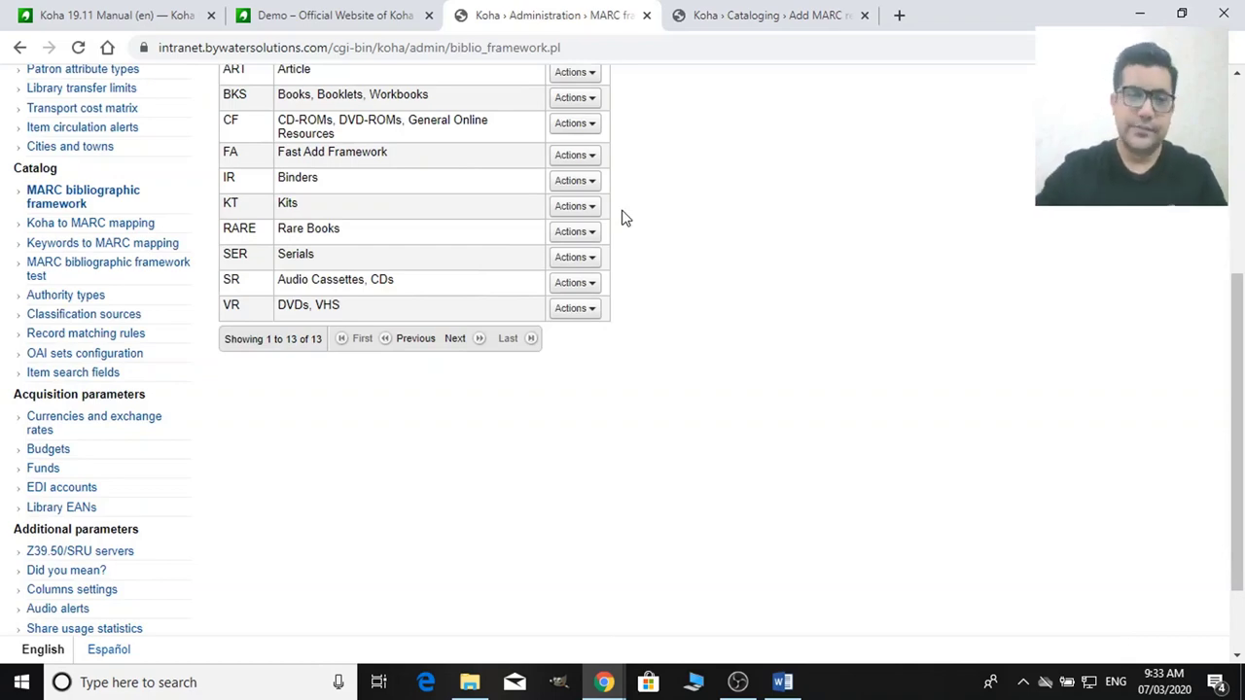
pyautogui.scroll(3, 625, 218)
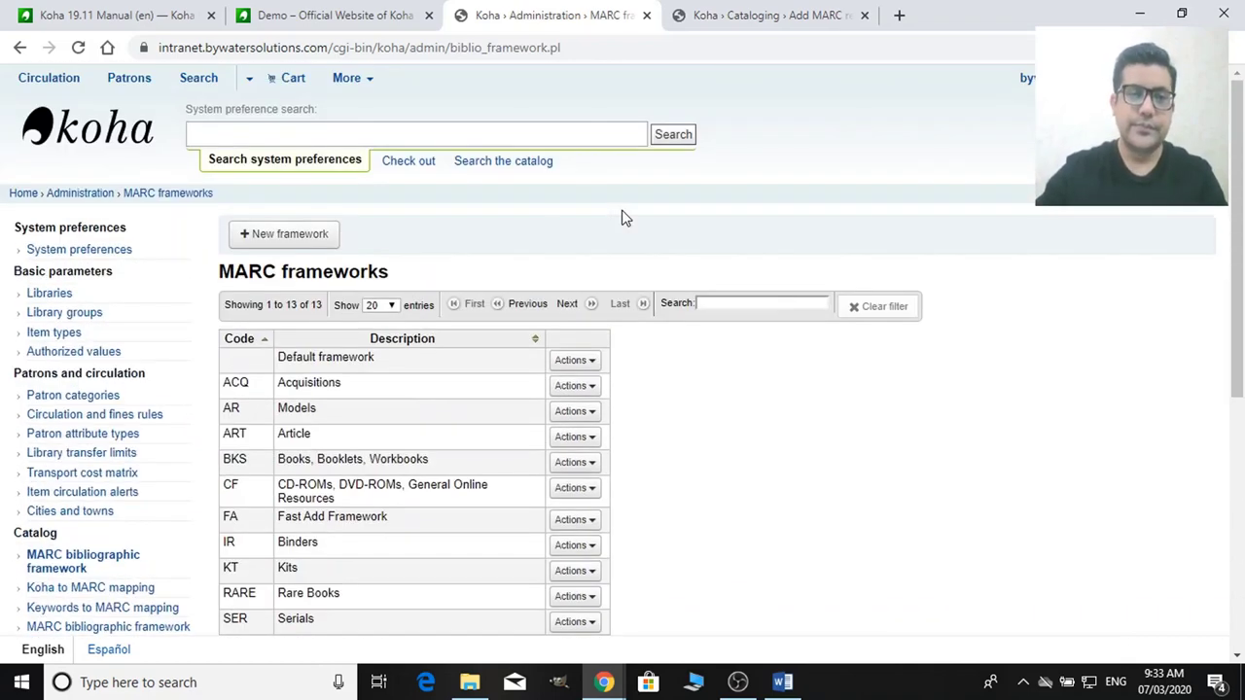
# Step: Open a blank browser tab, and go back to the MARC frameworks list in Koha administration to review it
pyautogui.click(900, 15)
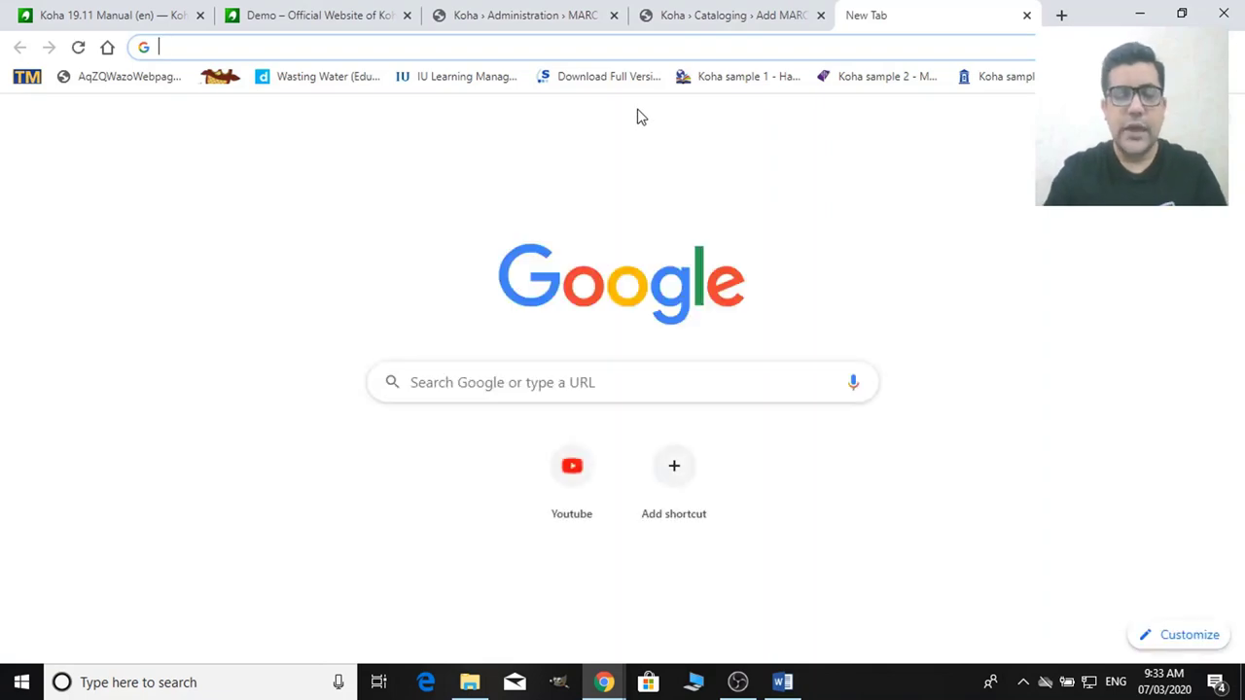
pyautogui.click(722, 12)
pyautogui.click(573, 9)
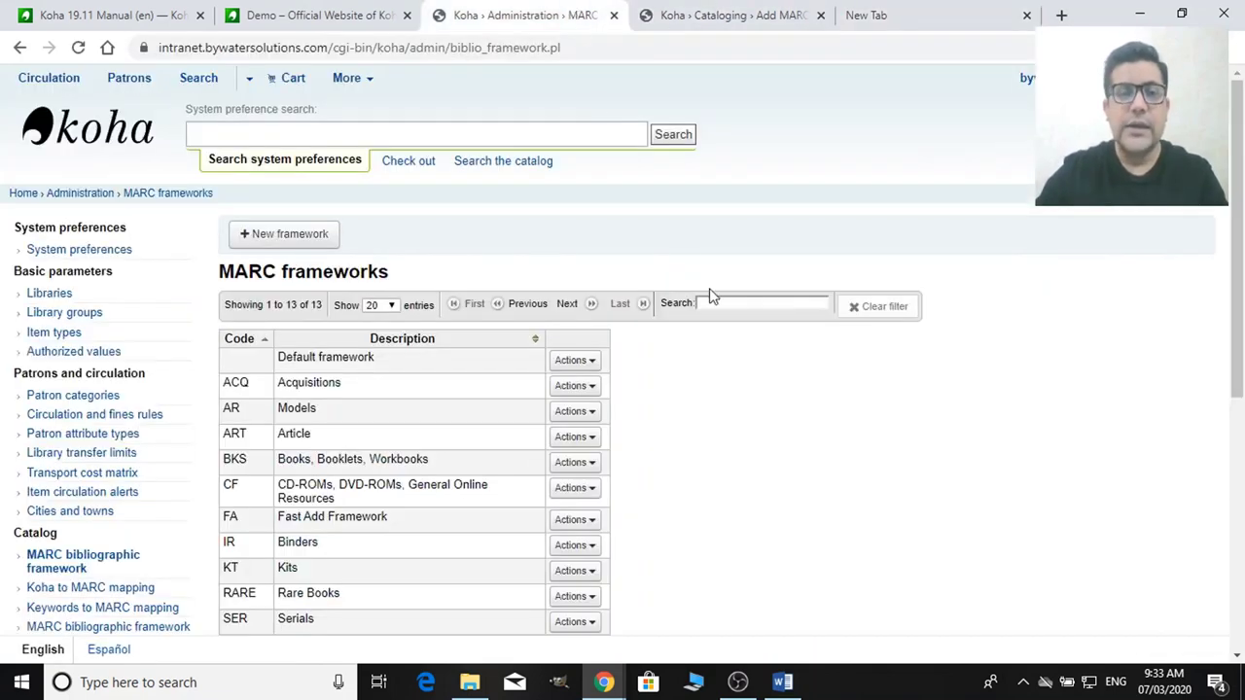
pyautogui.scroll(-3, 711, 297)
pyautogui.scroll(3, 571, 300)
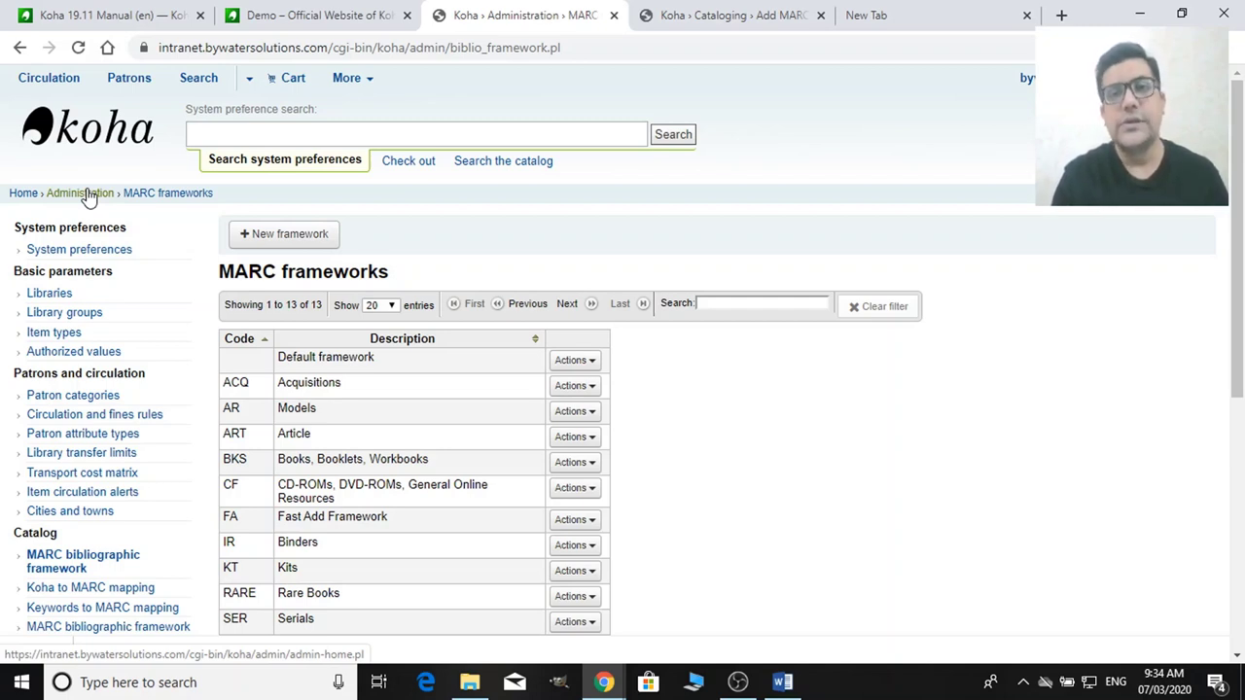
# Step: Search Google for "RDA framework for koha" in the blank browser tab
pyautogui.click(870, 15)
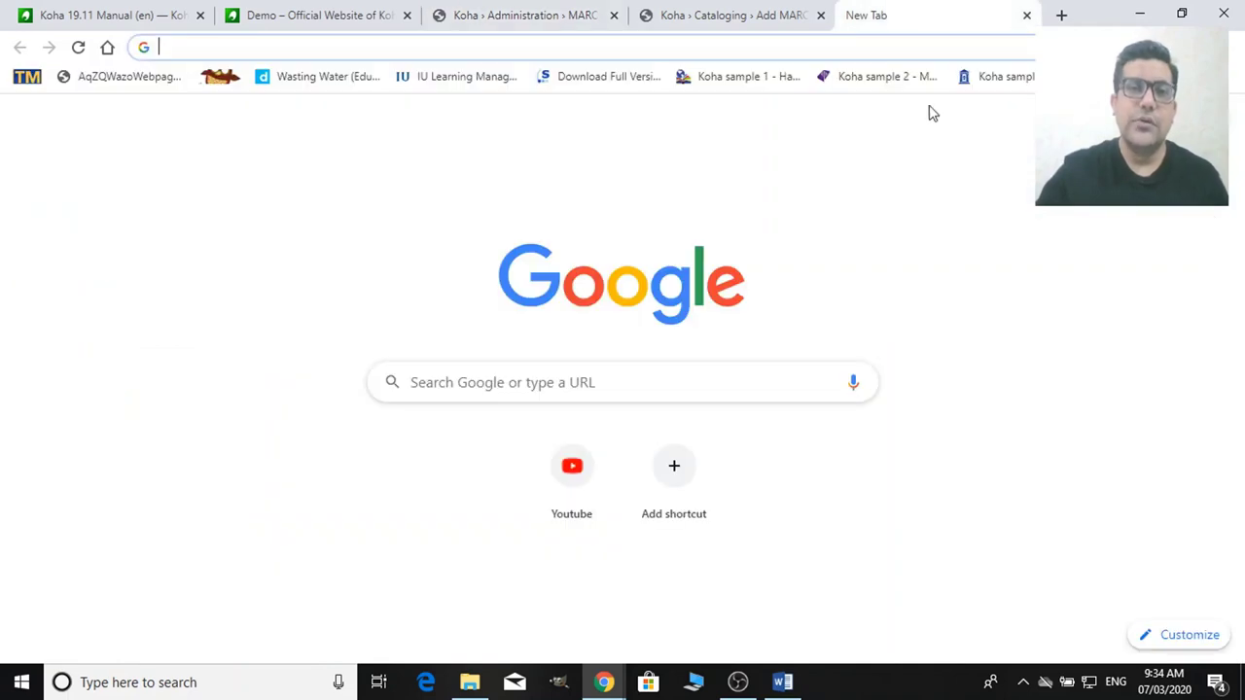
pyautogui.write('R')
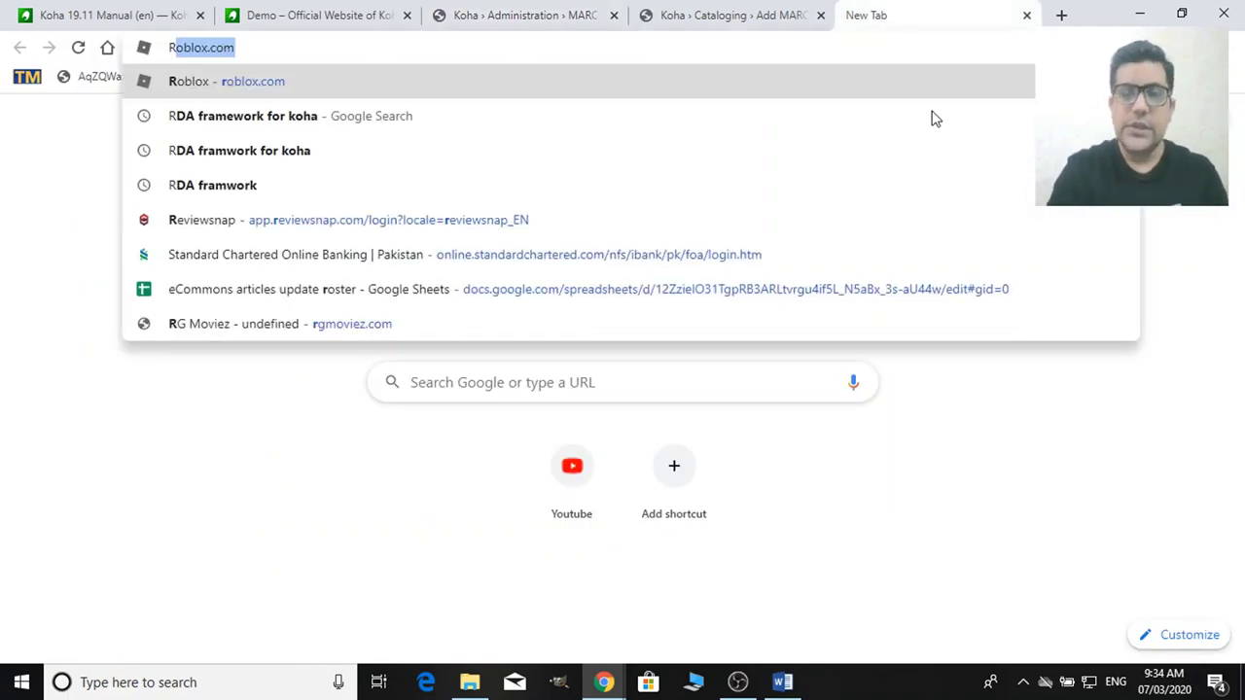
pyautogui.press('BackSpace')
pyautogui.press('BackSpace')
pyautogui.write('RDA')
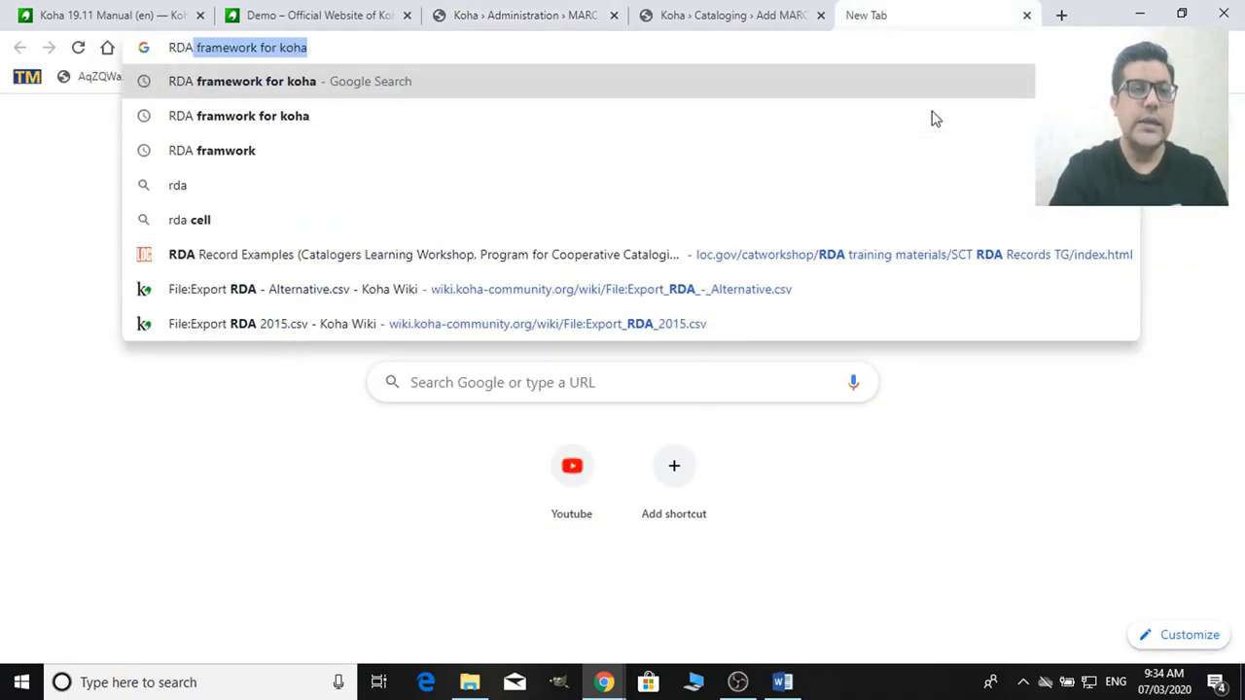
pyautogui.write(' frame')
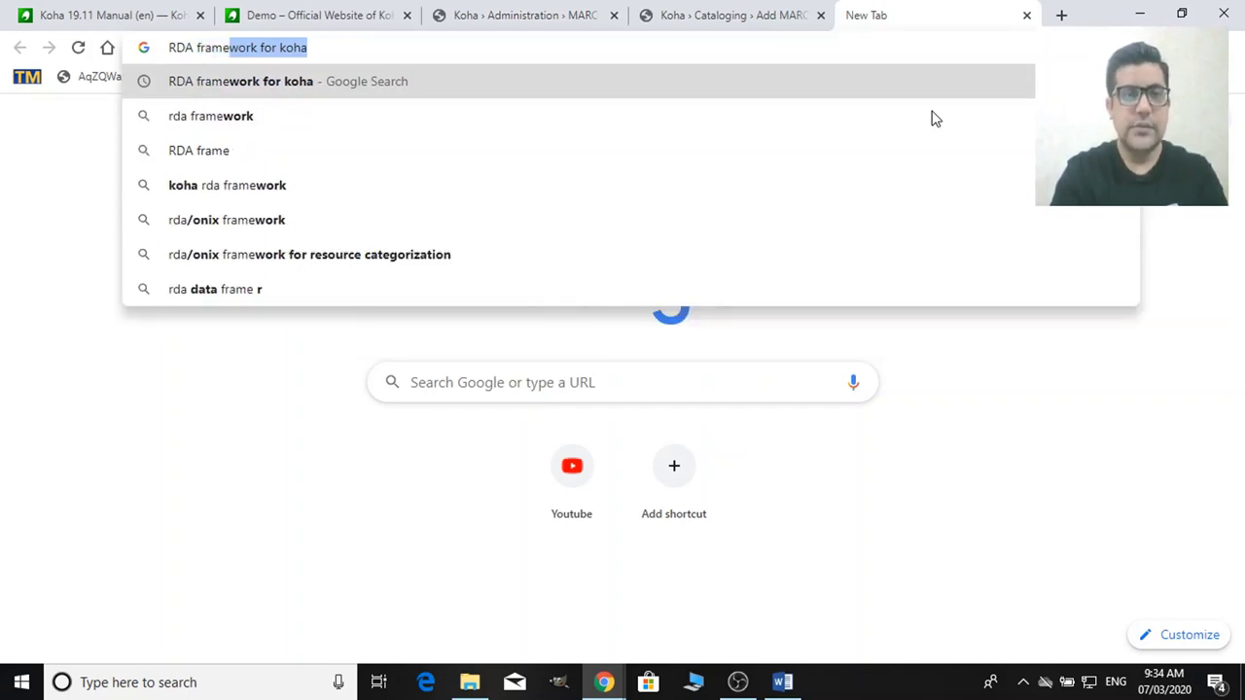
pyautogui.press('Right')
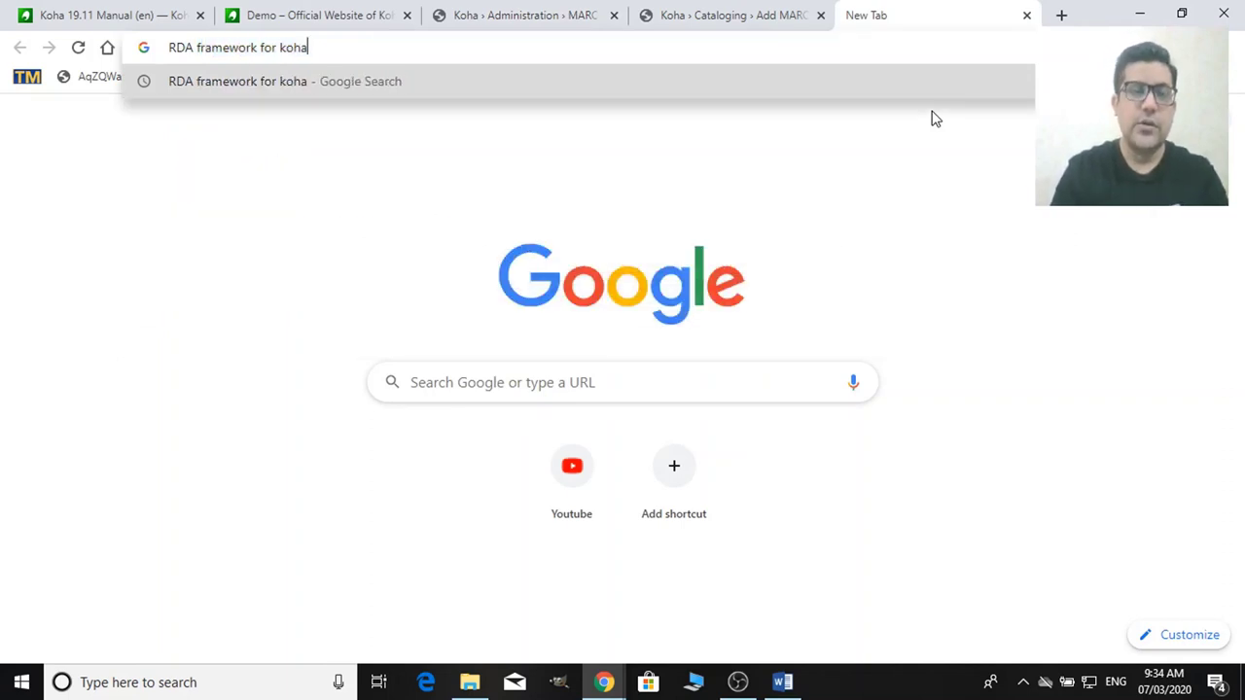
pyautogui.press('Return')
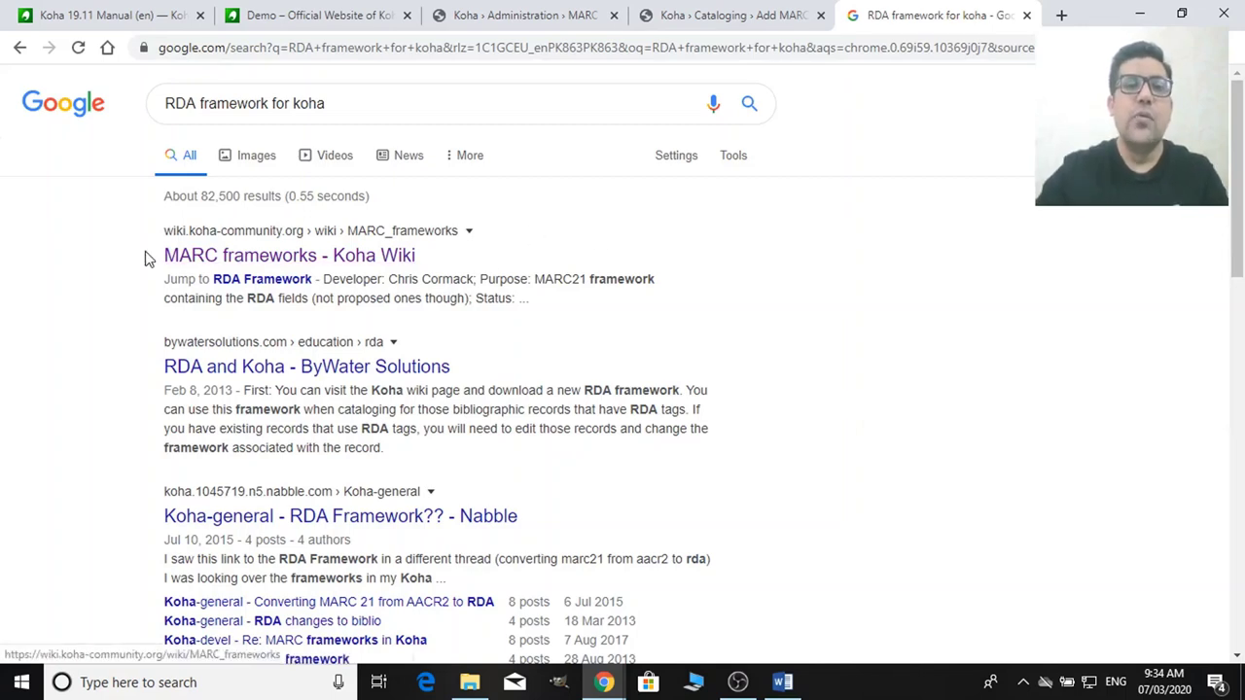
# Step: Open the Koha Wiki's MARC frameworks page and review its Article, RDA, Acquisitions and Fast Add framework entries
pyautogui.click(276, 261)
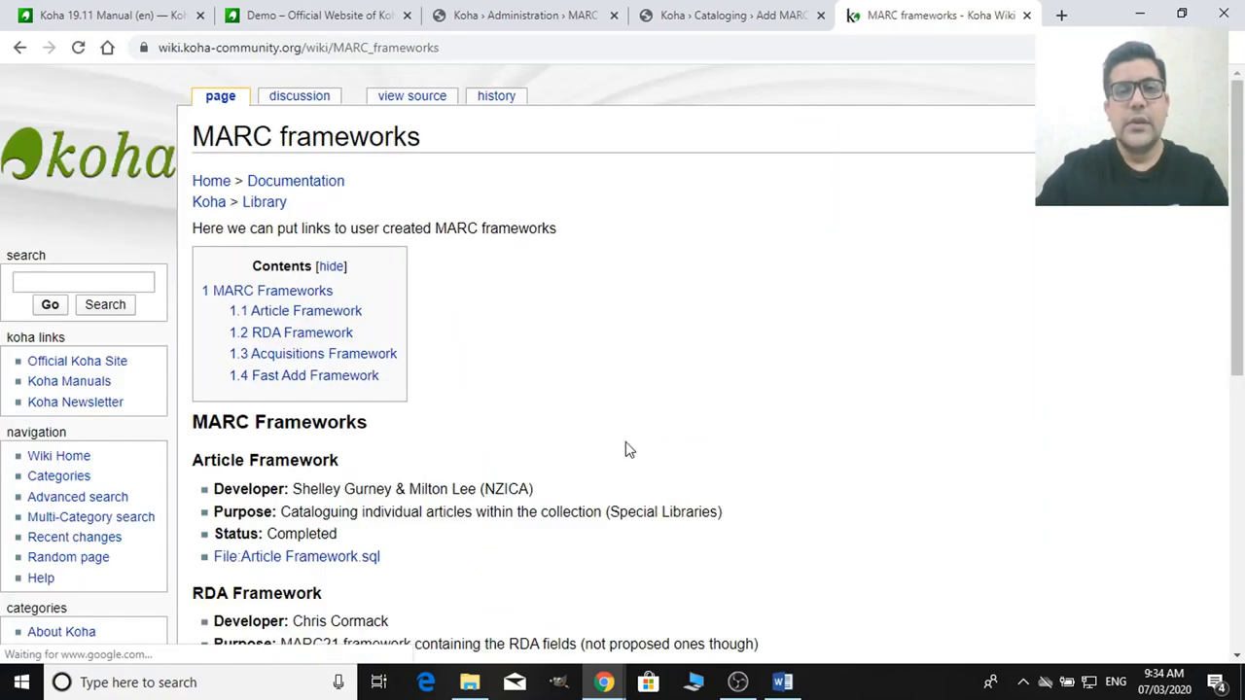
pyautogui.scroll(-2, 623, 457)
pyautogui.scroll(-2, 605, 408)
pyautogui.scroll(1, 603, 407)
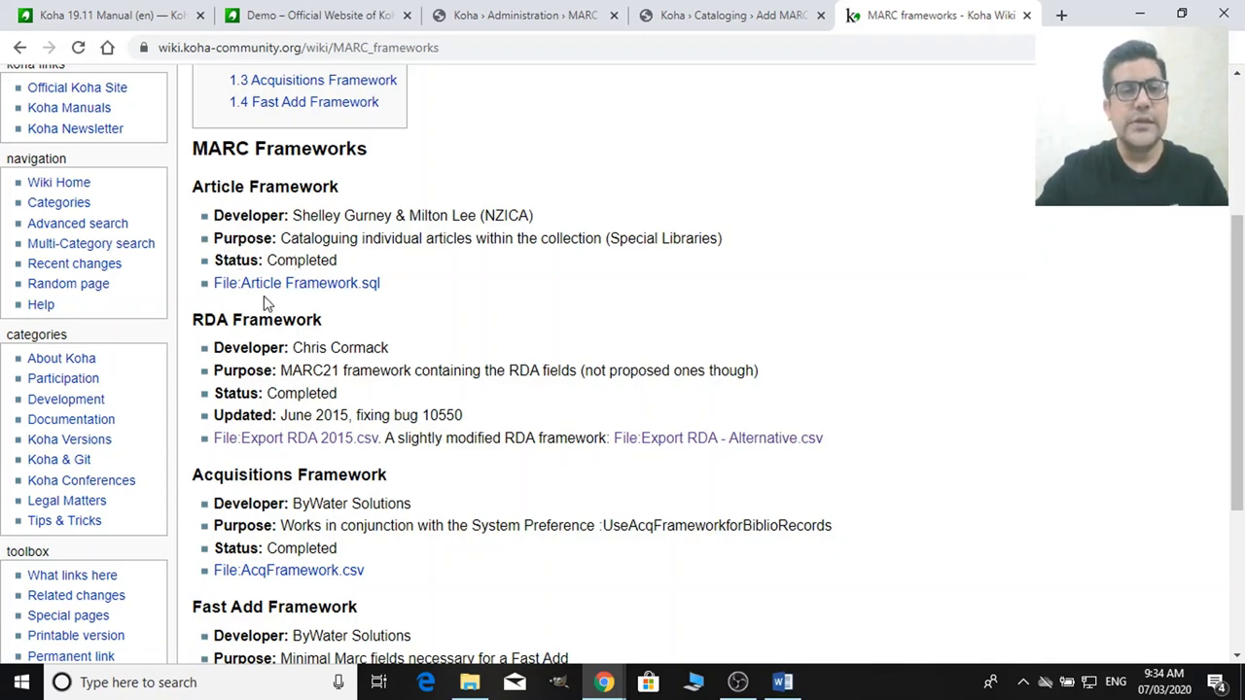
pyautogui.scroll(-1, 265, 303)
pyautogui.scroll(-2, 338, 406)
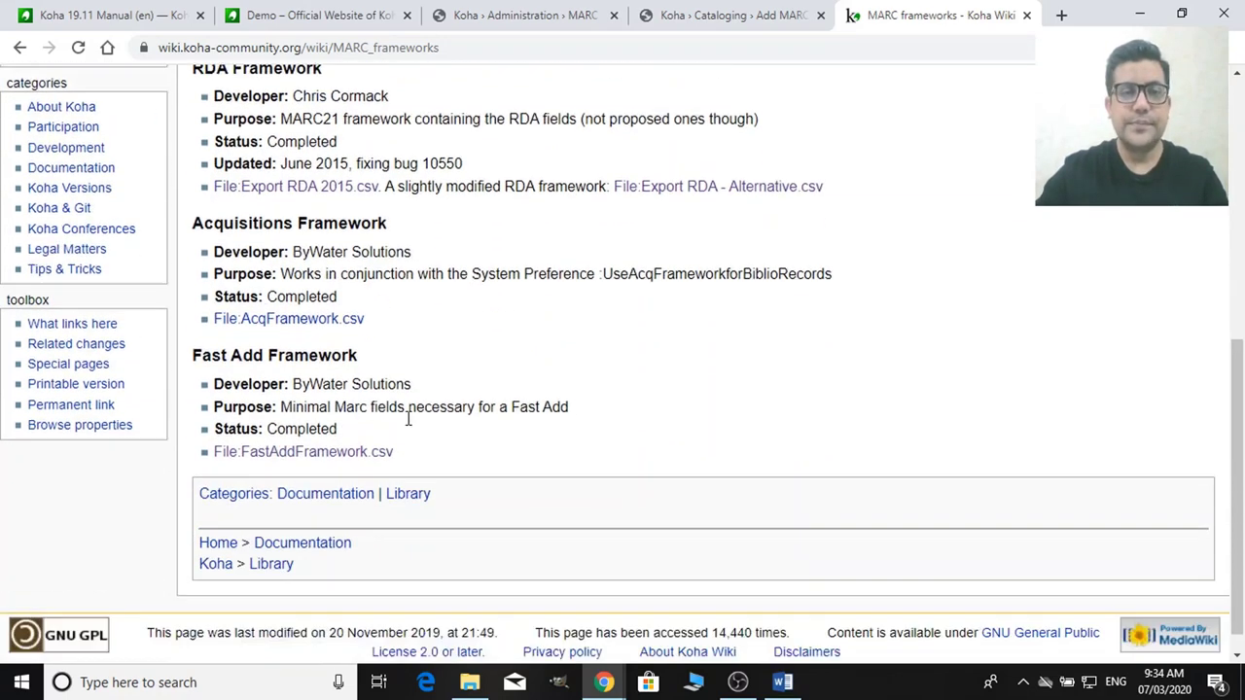
pyautogui.scroll(1, 264, 247)
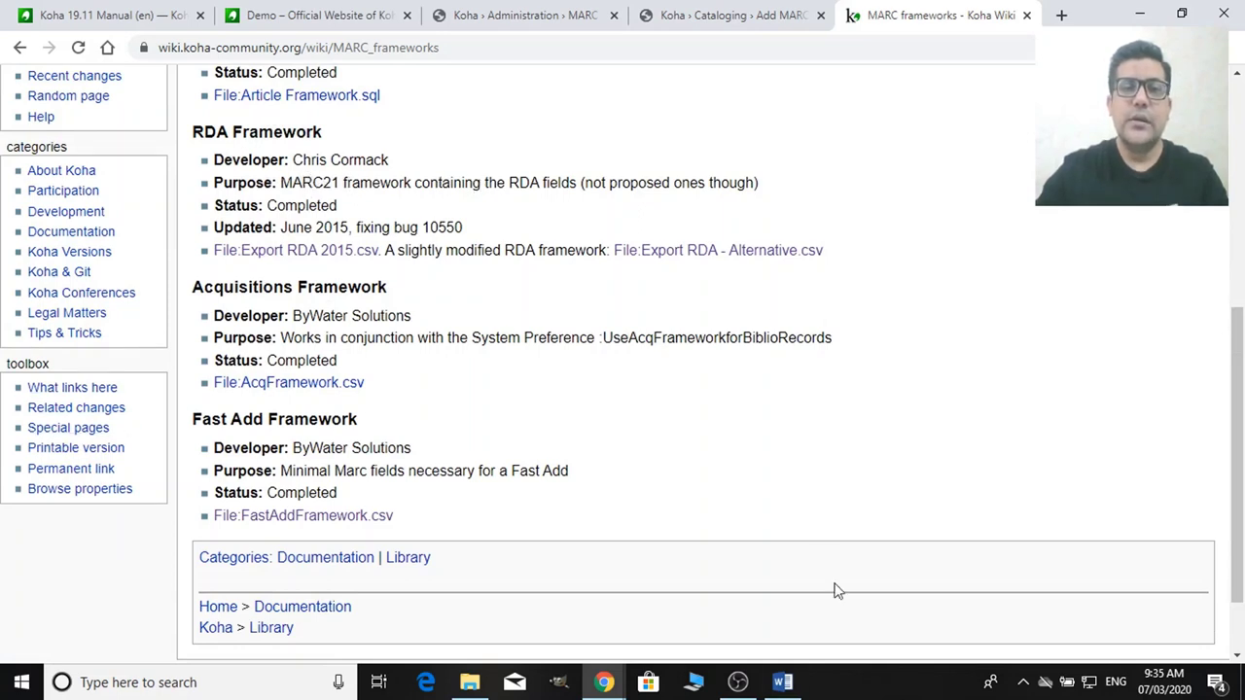
pyautogui.scroll(-1, 696, 411)
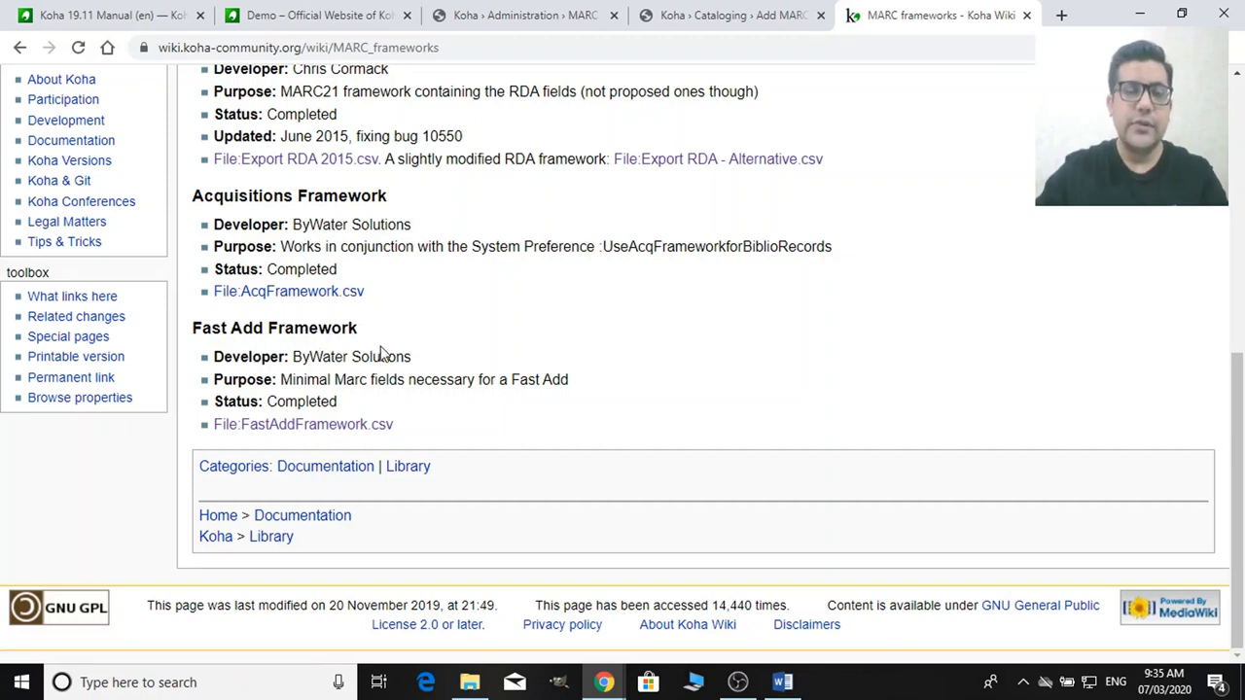
# Step: Download FastAddFramework.csv from its Koha Wiki file page
pyautogui.click(364, 428)
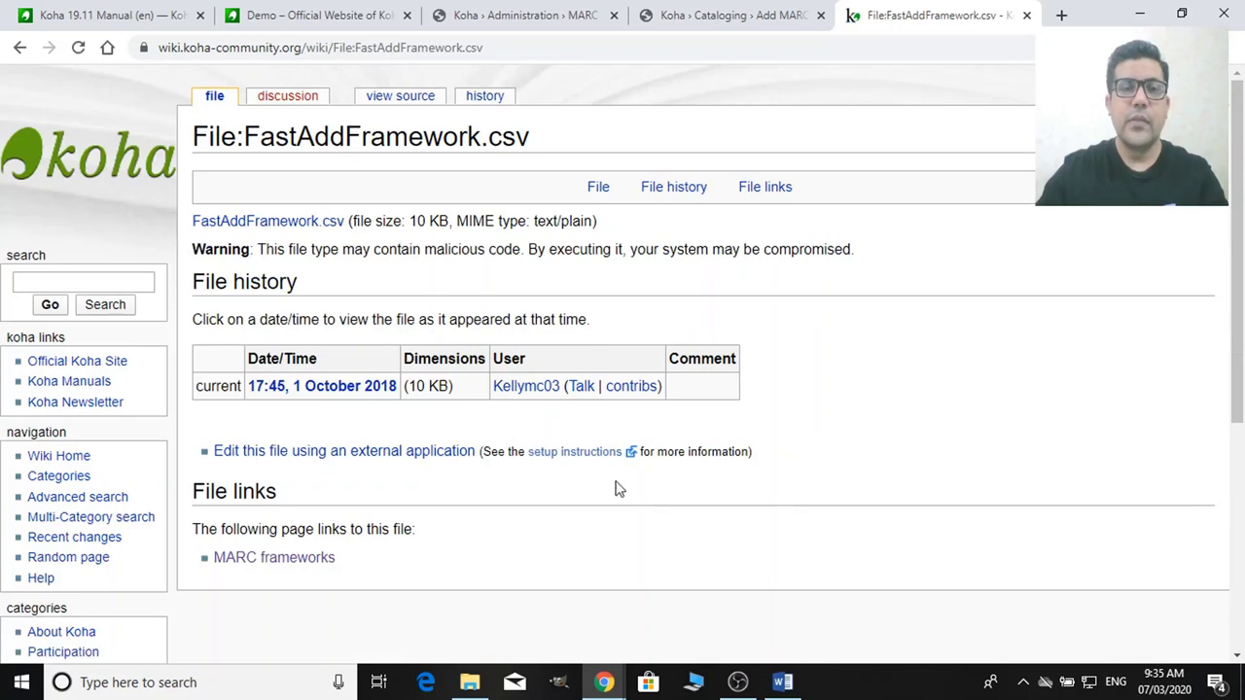
pyautogui.scroll(-1, 419, 490)
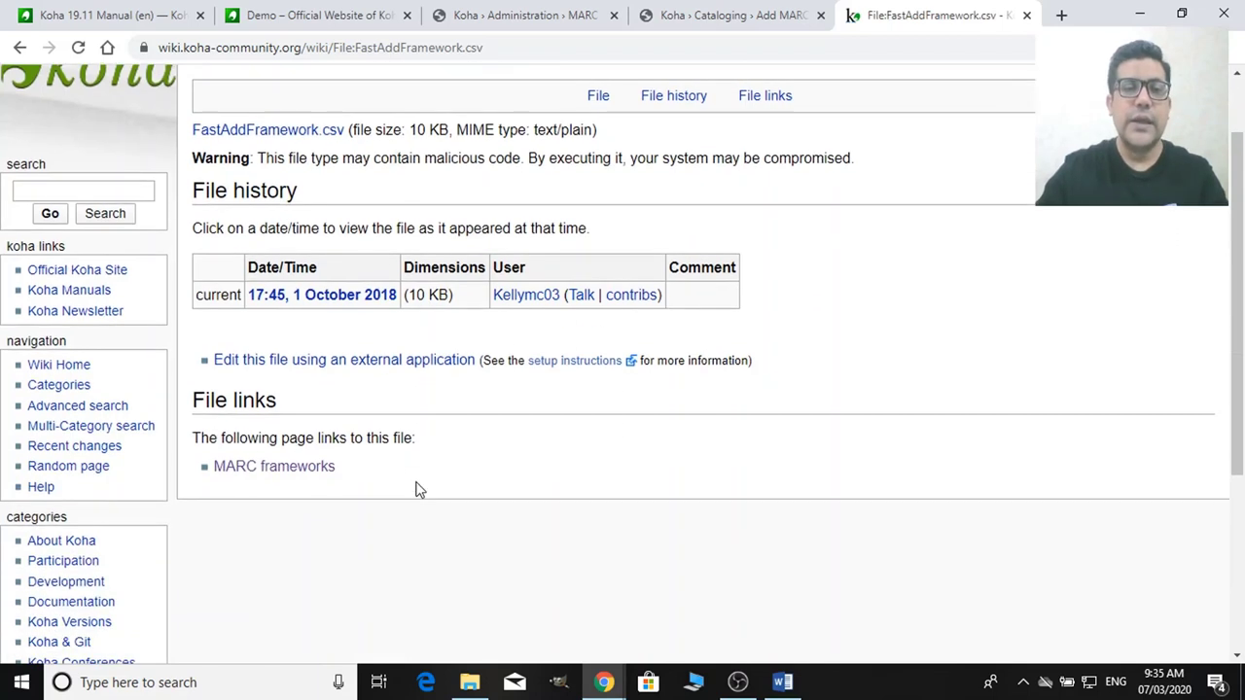
pyautogui.click(331, 135)
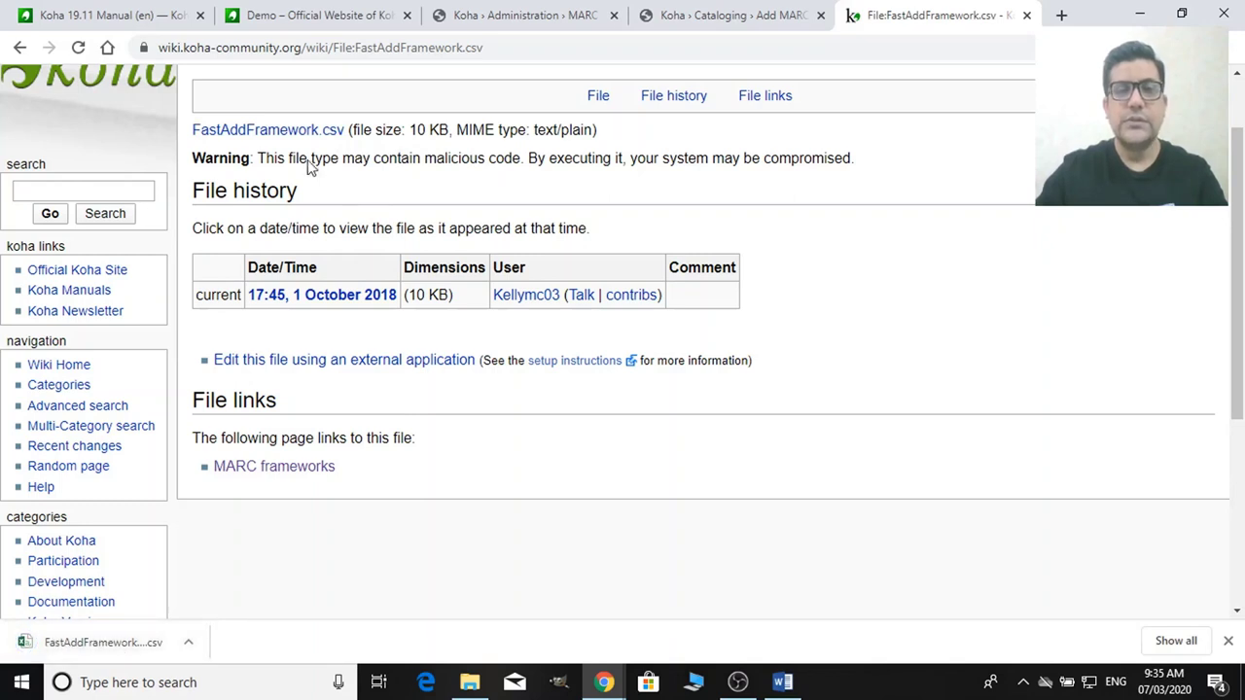
pyautogui.click(651, 23)
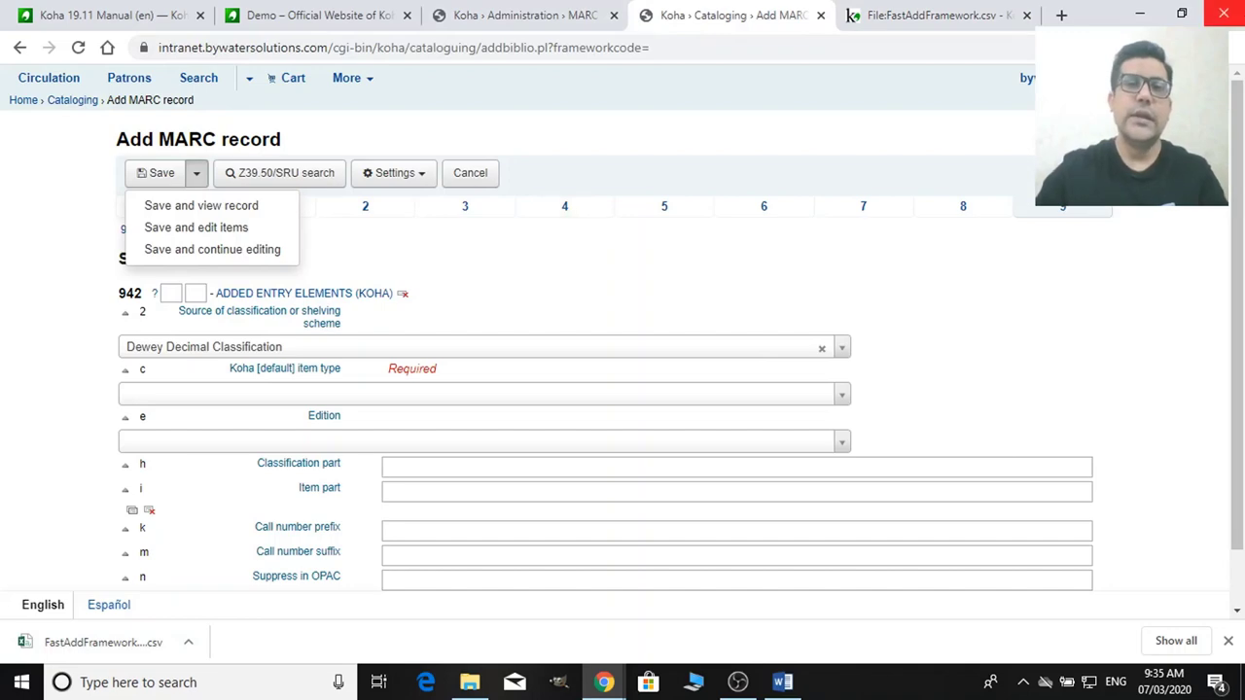
pyautogui.click(942, 22)
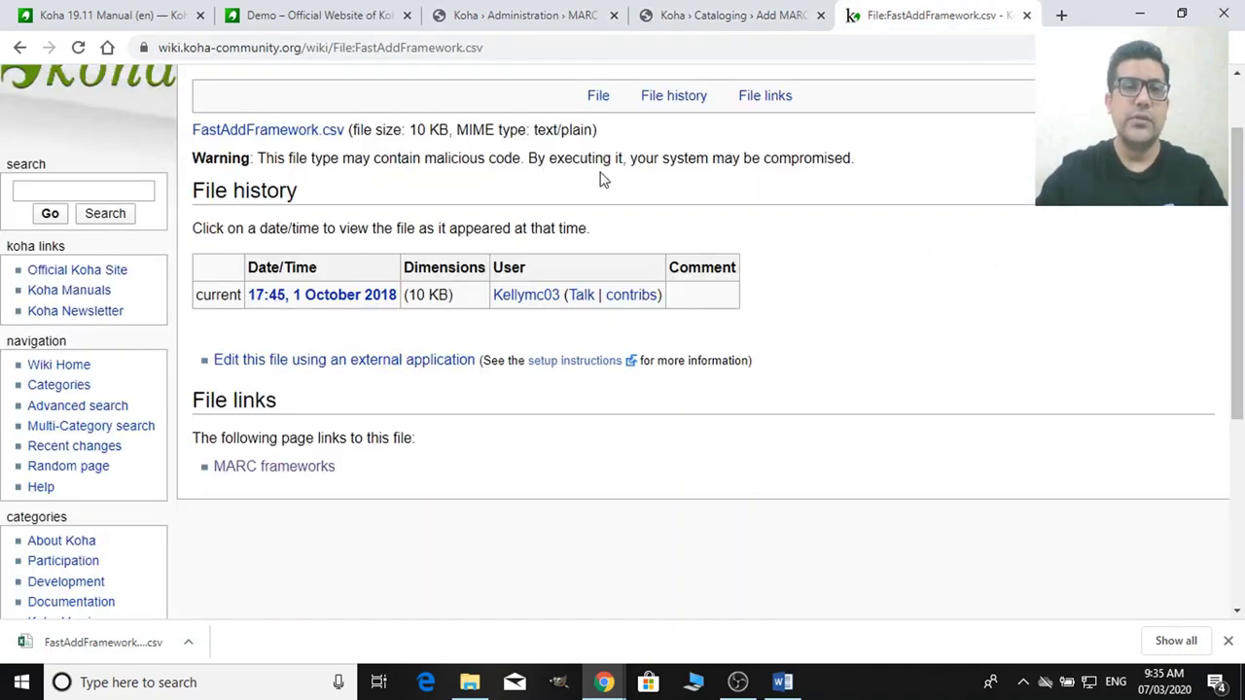
# Step: Go back to the wiki's MARC frameworks page and download the modified RDA framework file, Export RDA - Alternative.csv
pyautogui.click(20, 47)
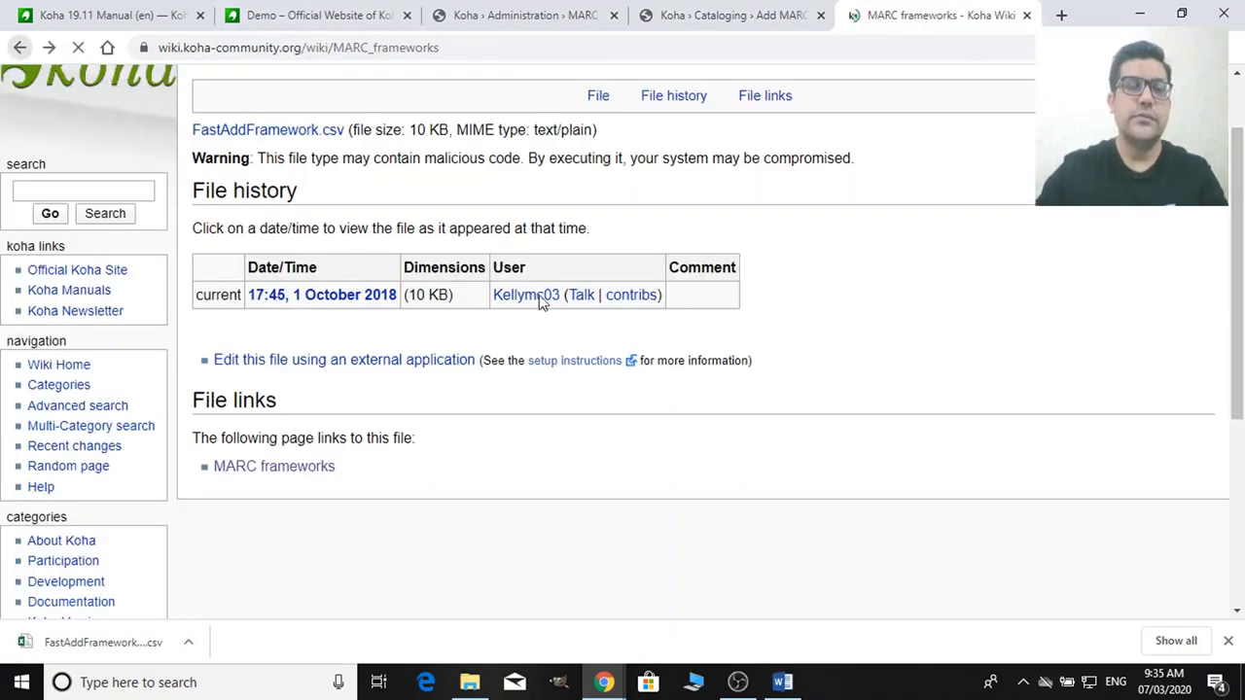
pyautogui.scroll(4, 422, 478)
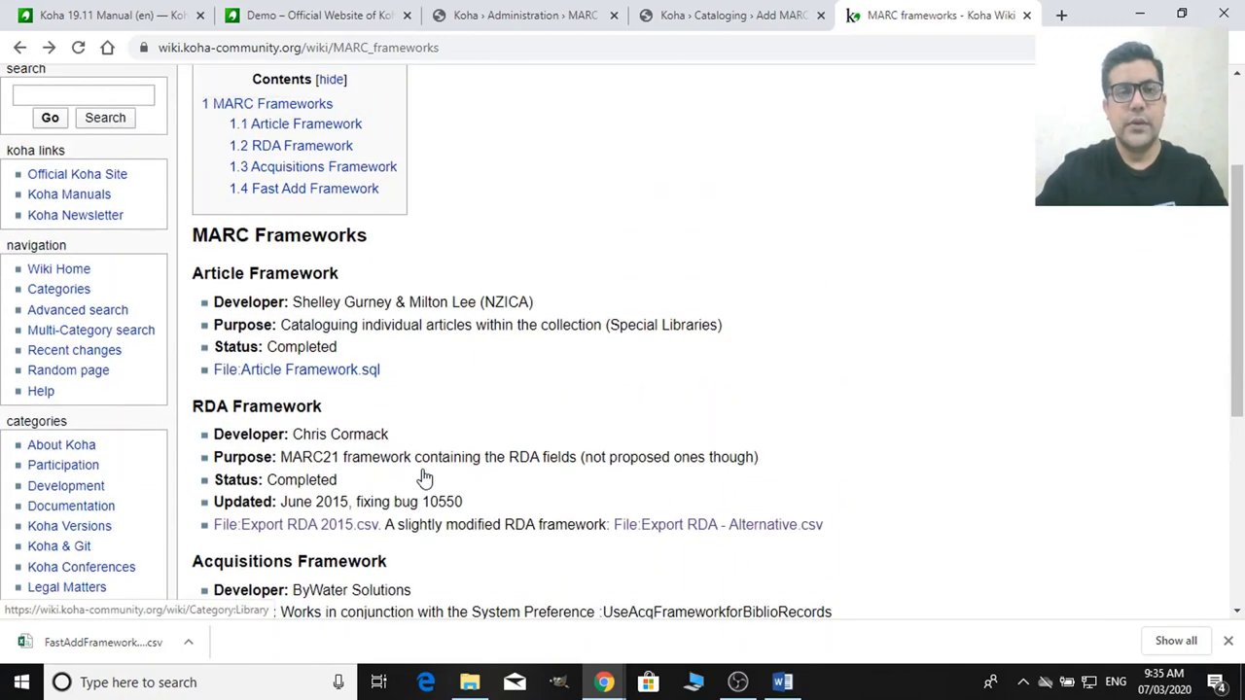
pyautogui.scroll(-3, 422, 478)
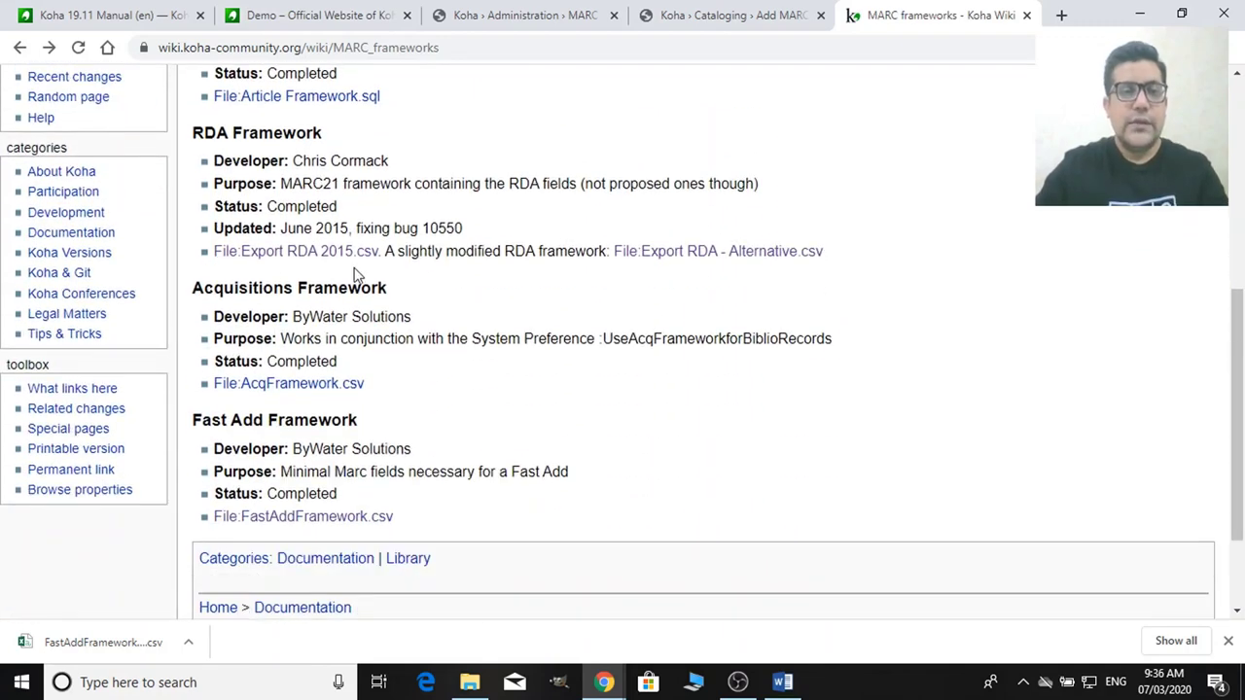
pyautogui.click(711, 253)
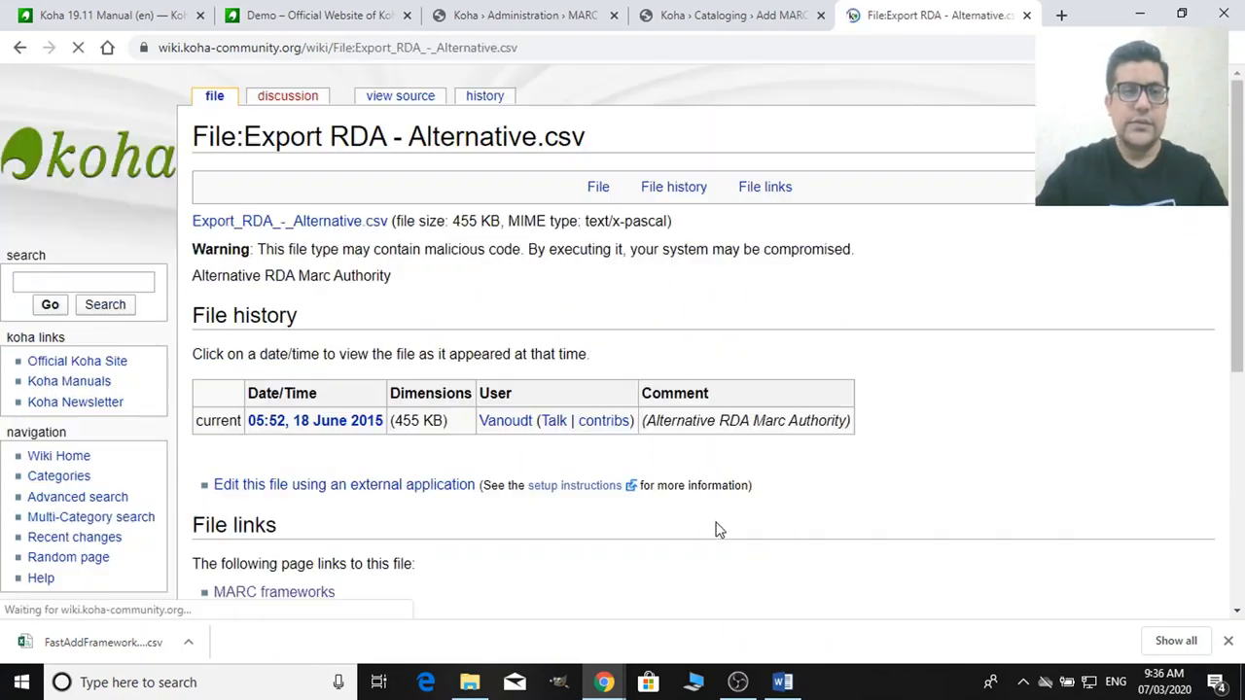
pyautogui.click(241, 222)
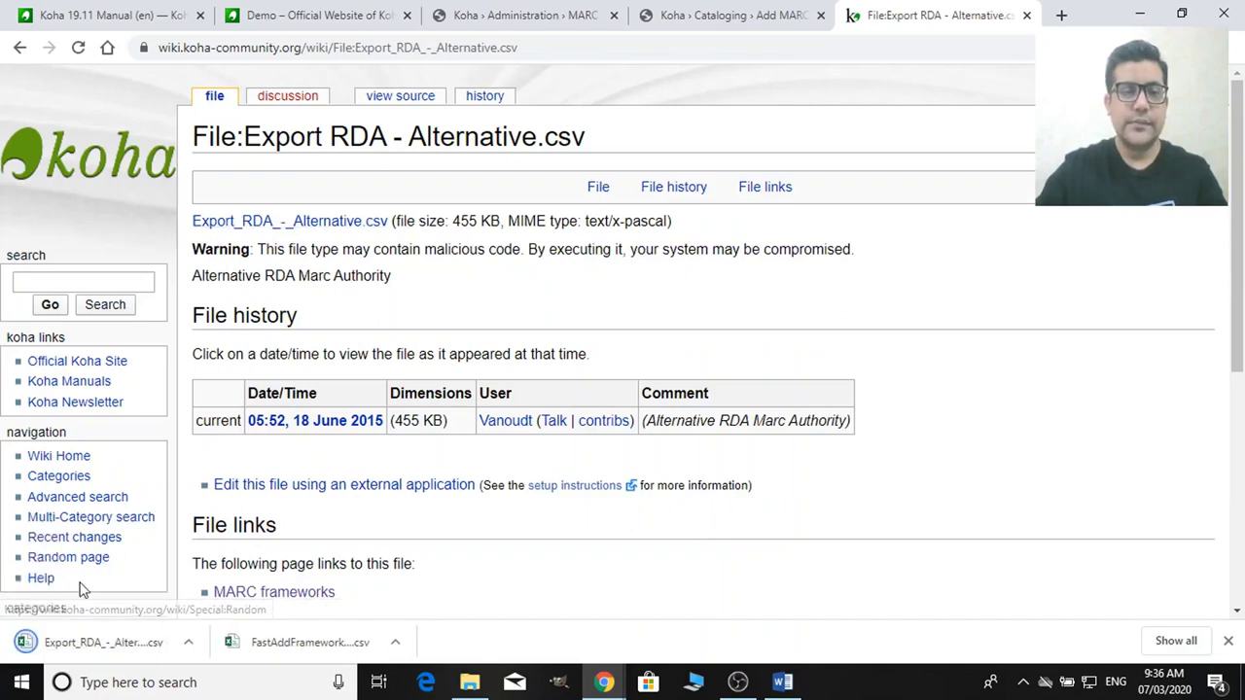
# Step: Review the MARC frameworks list in Koha again and return to the Koha administration home page
pyautogui.click(542, 13)
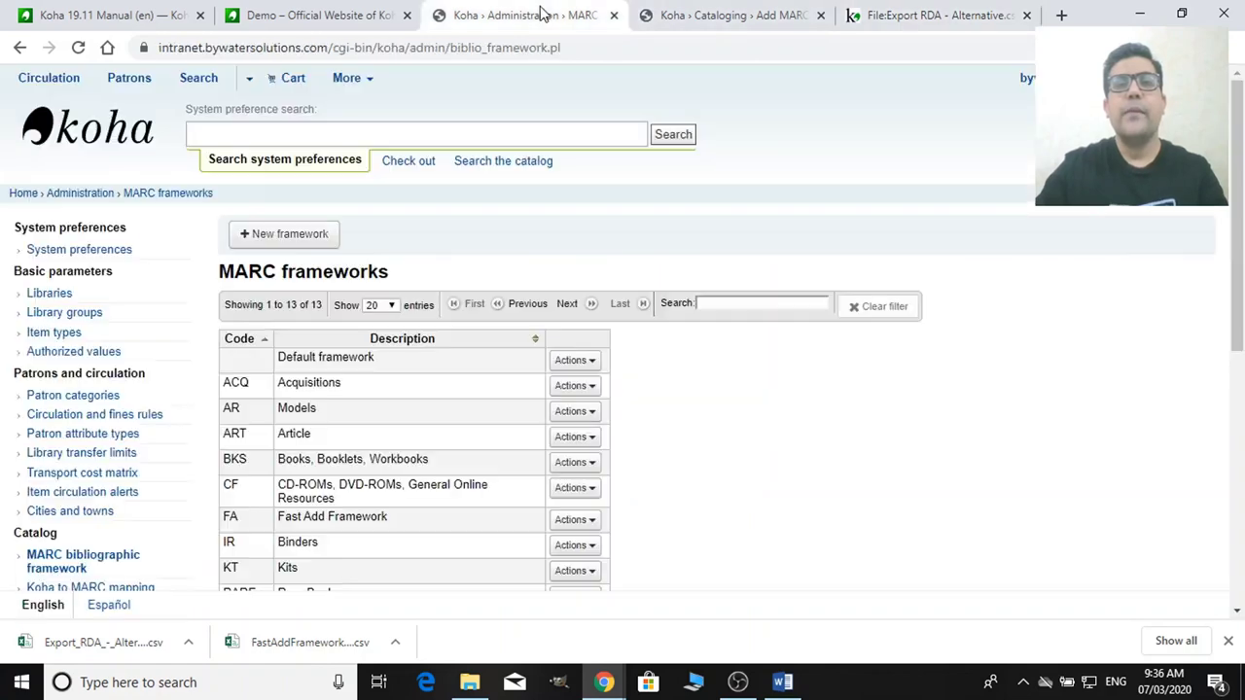
pyautogui.scroll(-4, 597, 464)
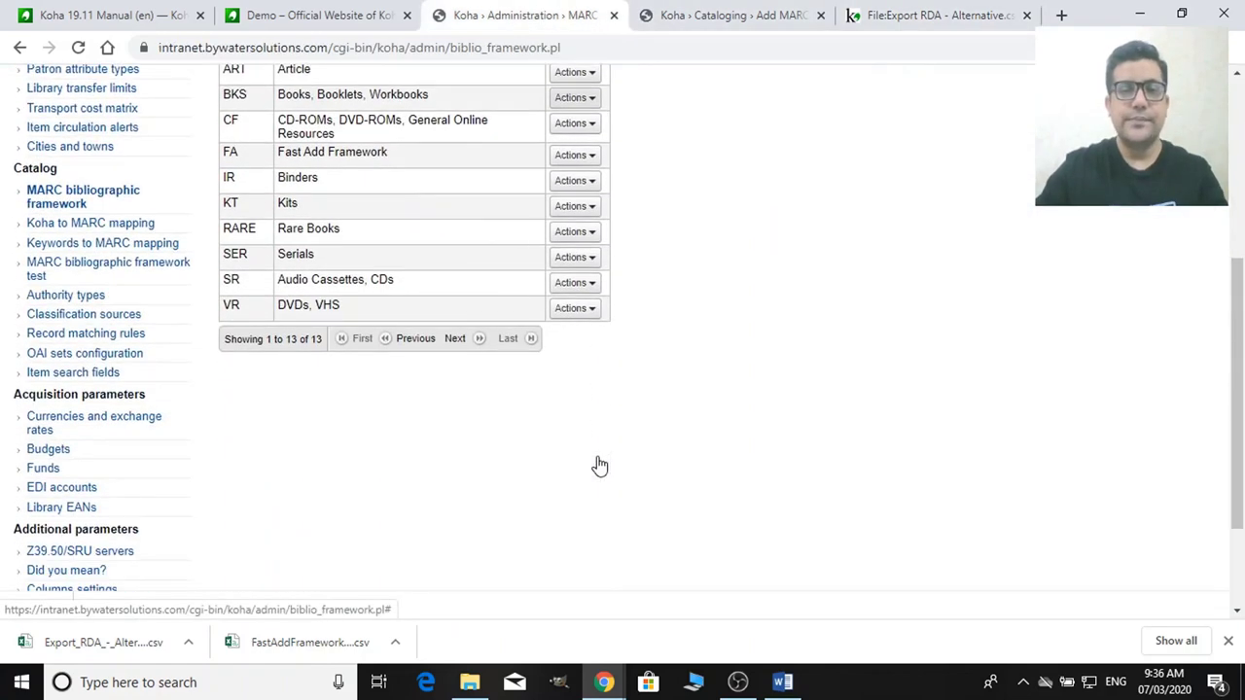
pyautogui.scroll(4, 599, 465)
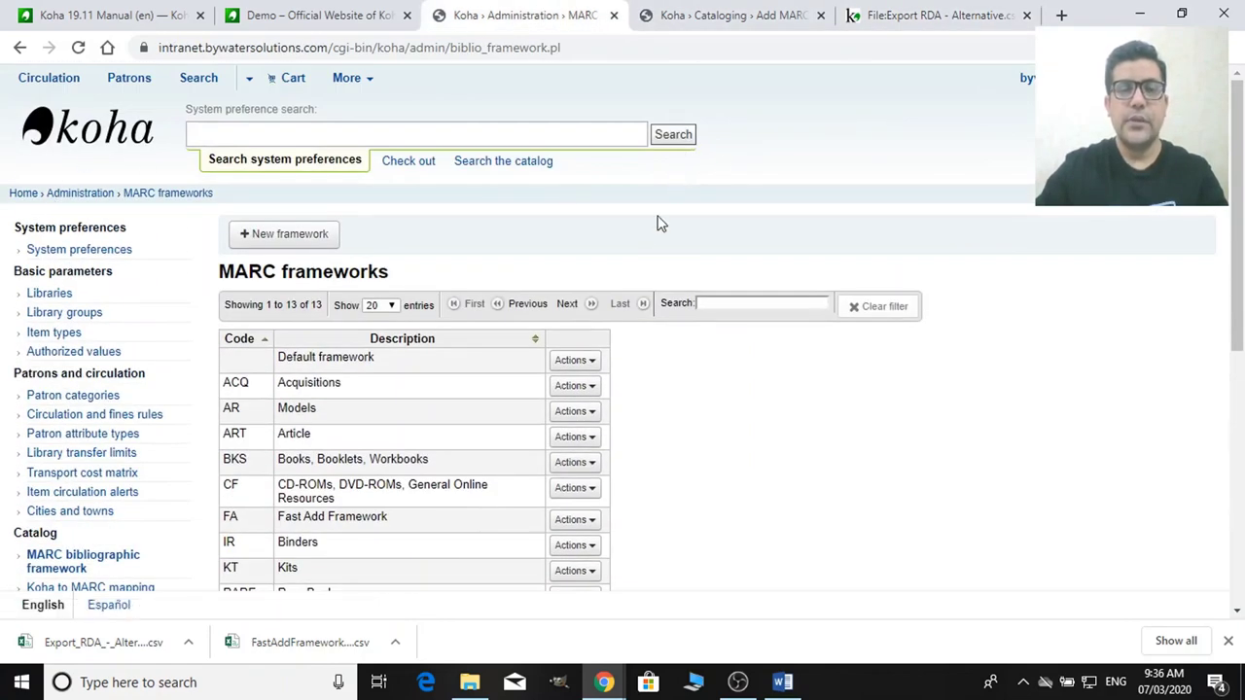
pyautogui.scroll(-2, 656, 379)
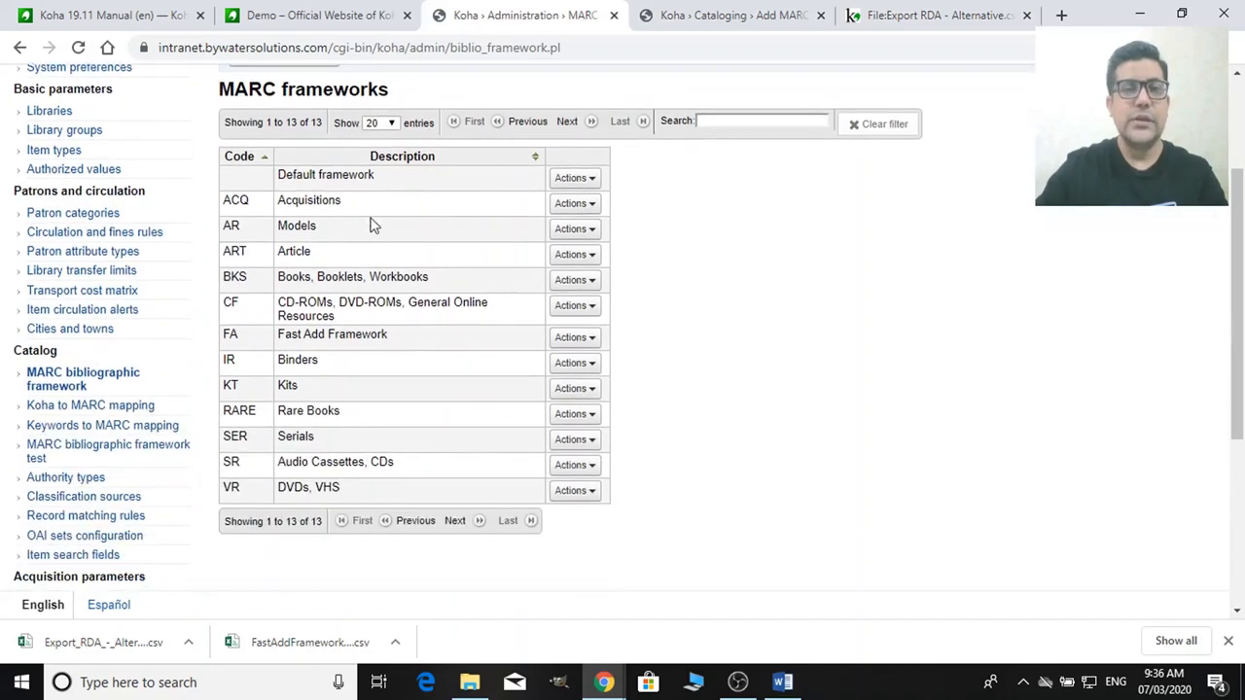
pyautogui.scroll(2, 375, 226)
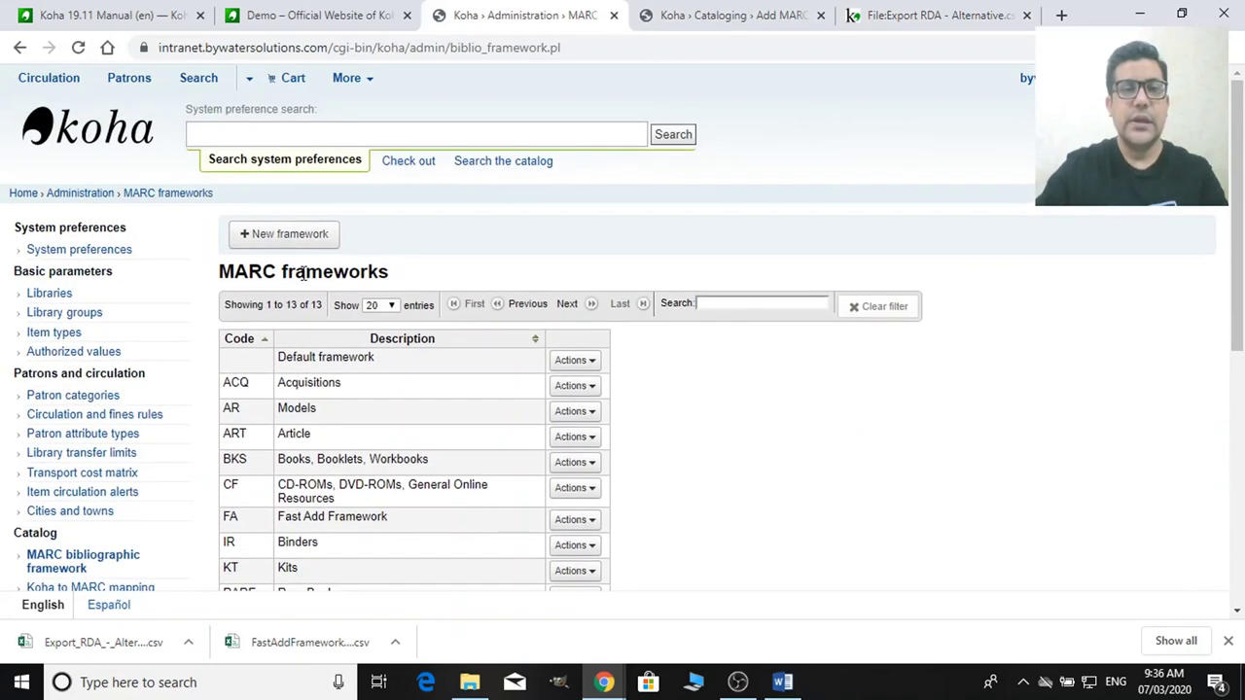
pyautogui.click(82, 195)
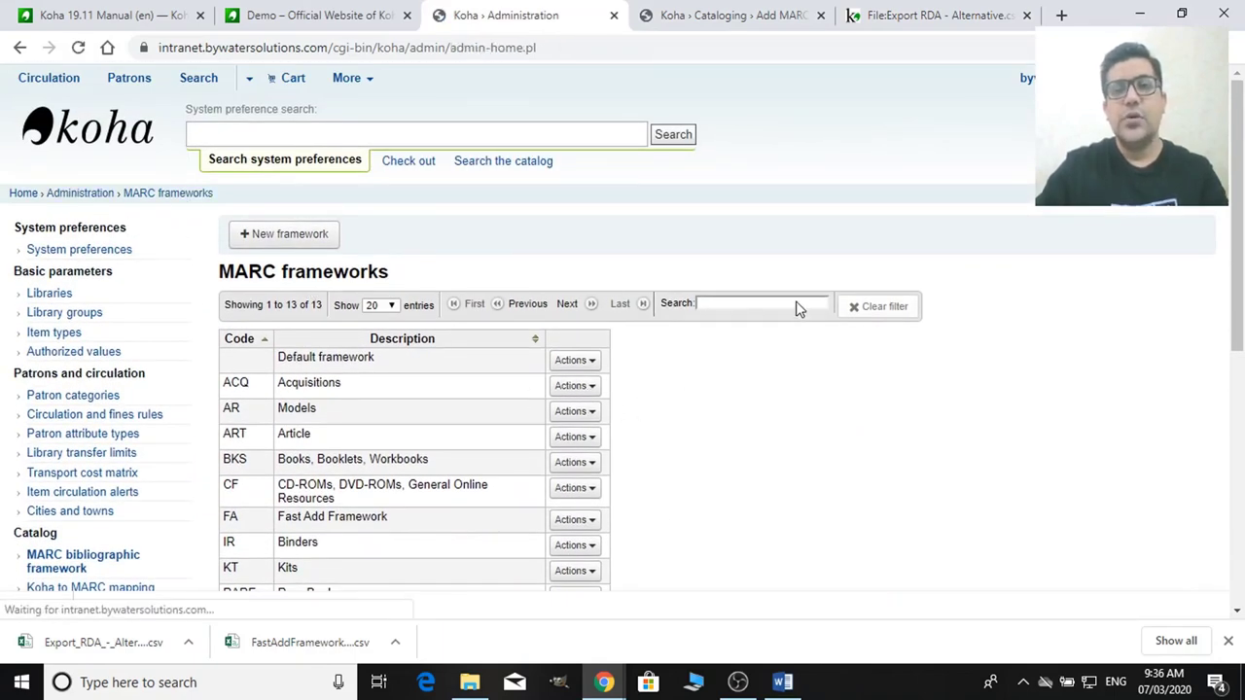
pyautogui.scroll(-1, 788, 381)
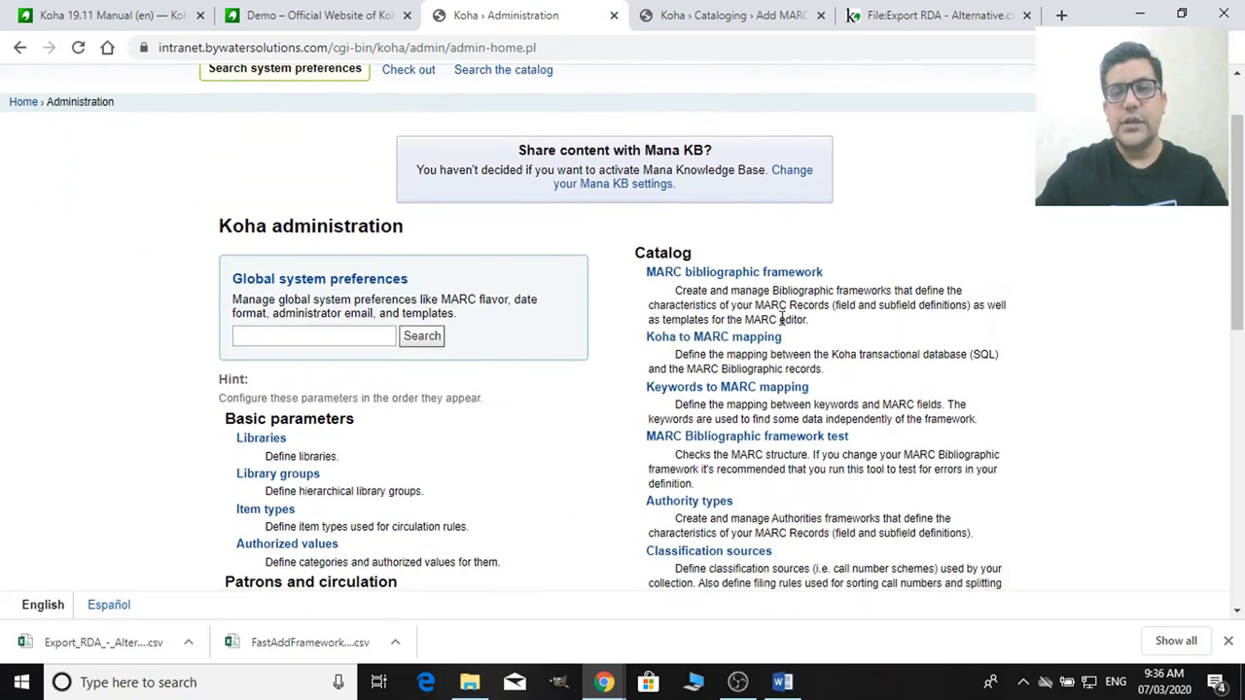
# Step: Add a new MARC bibliographic framework with code UC and description Urgent Cataloging
pyautogui.click(794, 276)
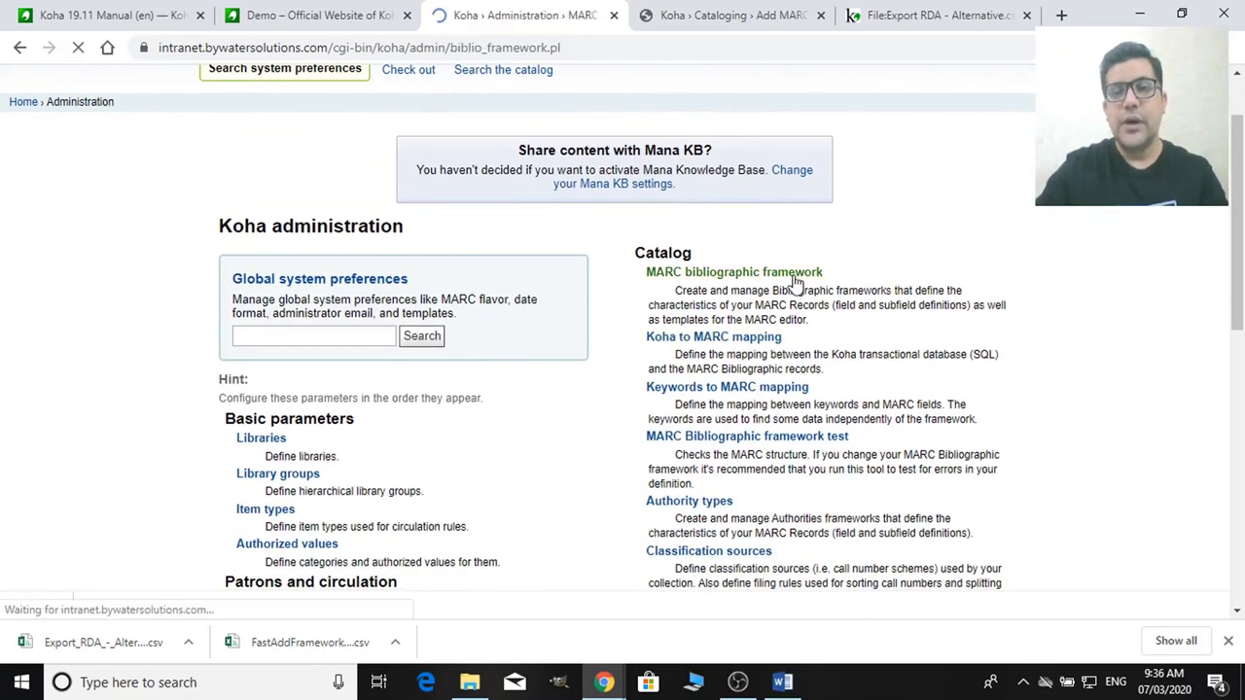
pyautogui.scroll(-2, 634, 431)
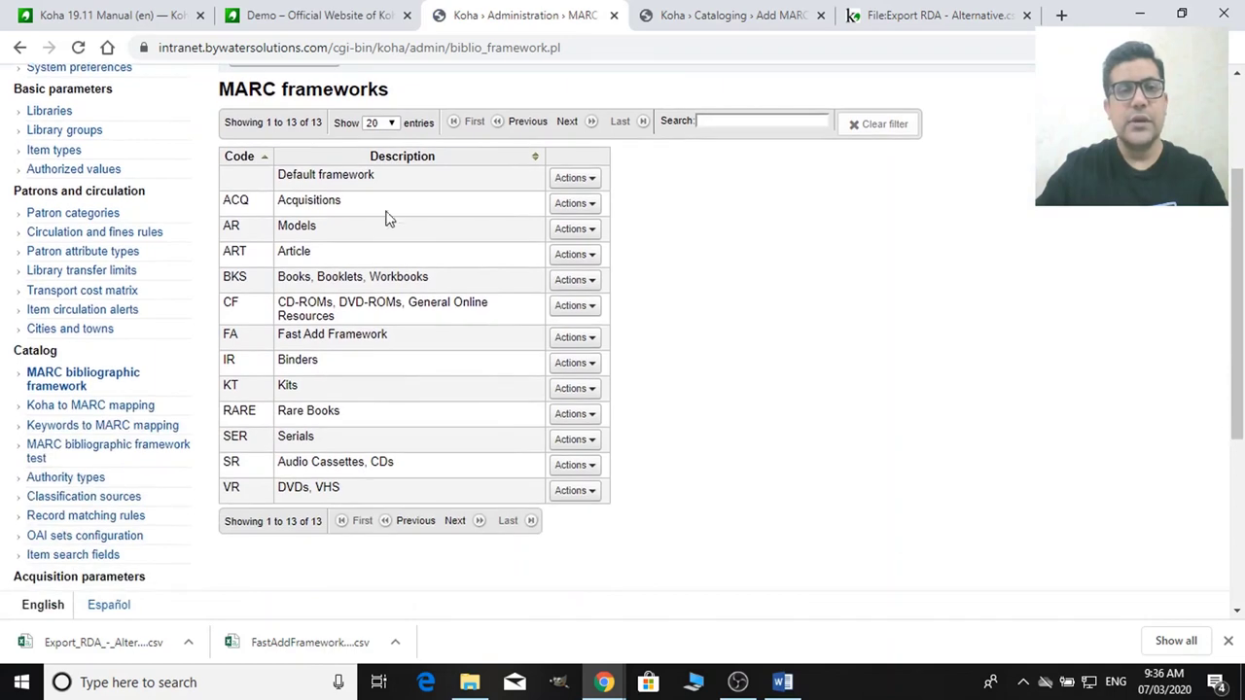
pyautogui.scroll(1, 380, 224)
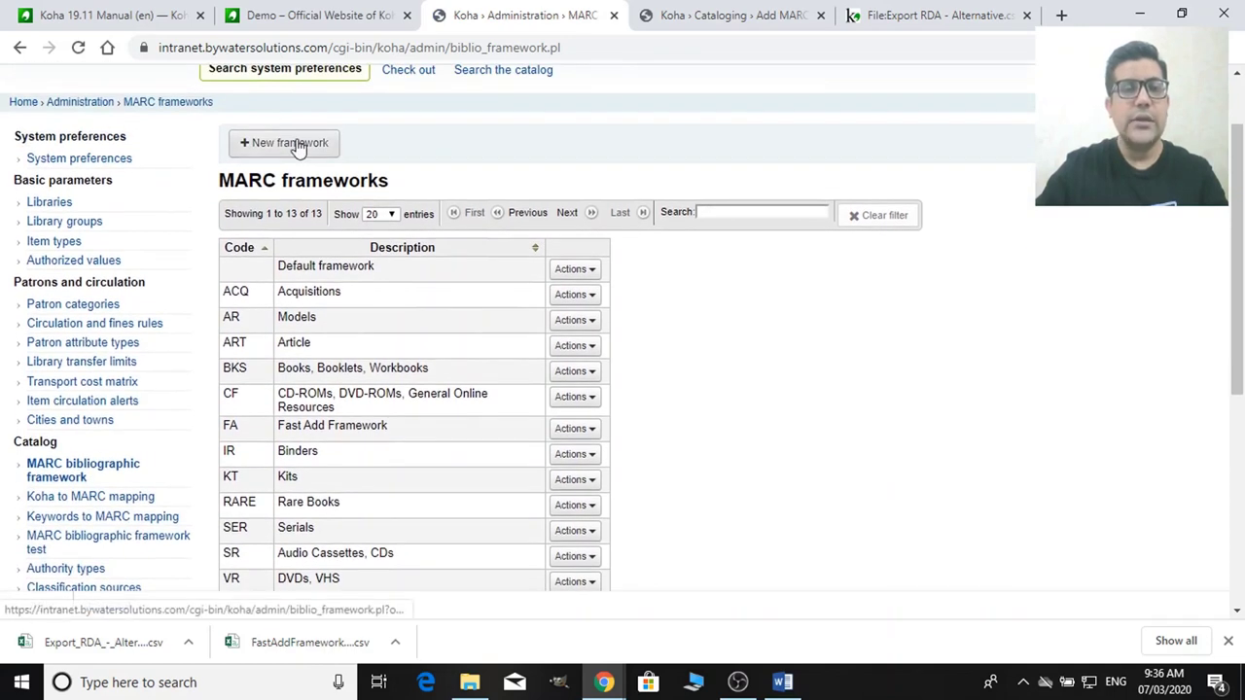
pyautogui.click(297, 146)
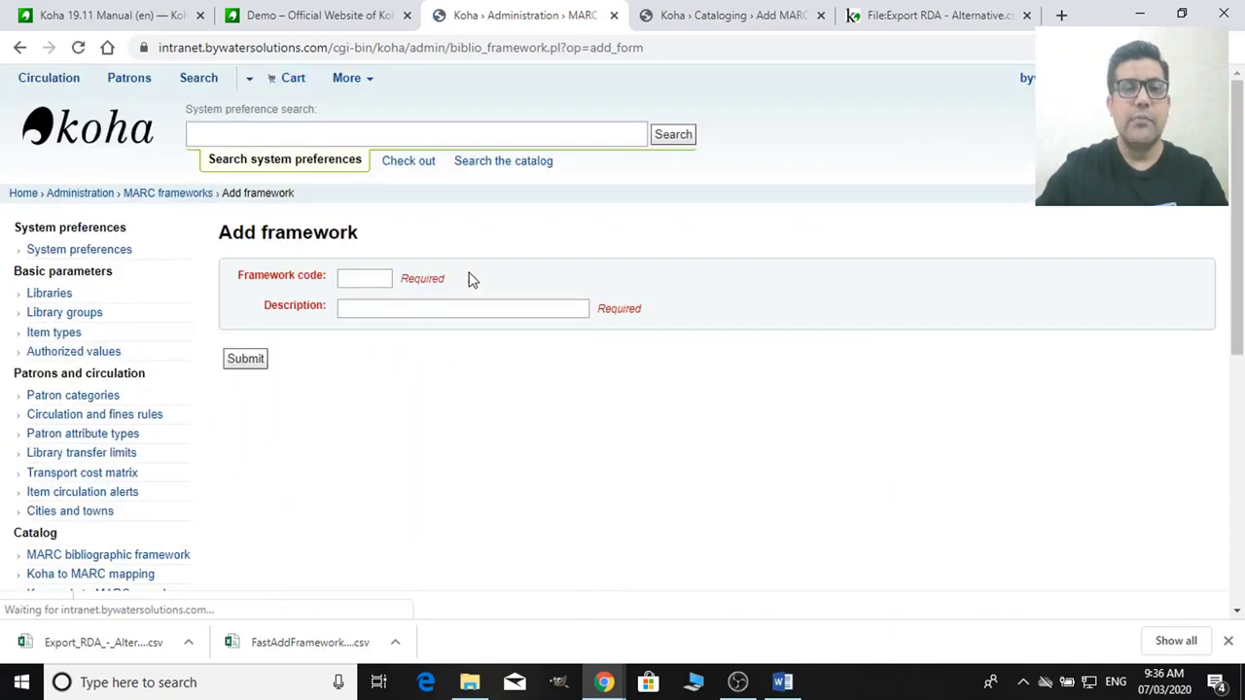
pyautogui.click(370, 279)
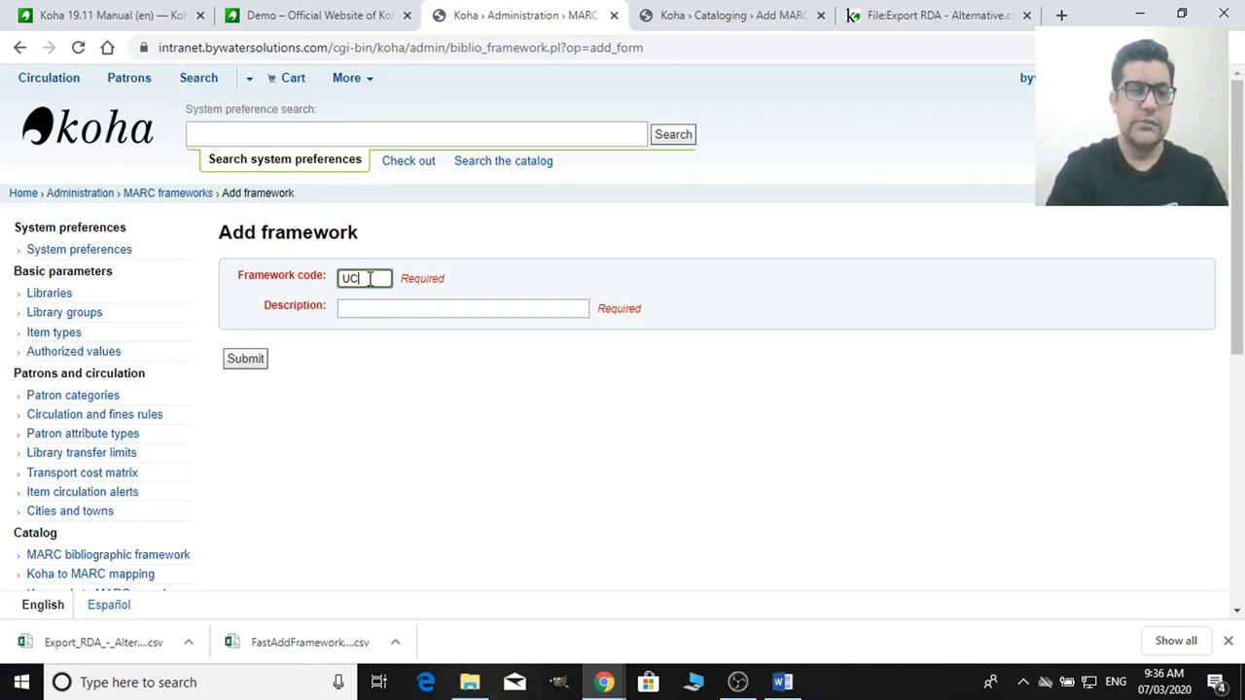
pyautogui.click(369, 308)
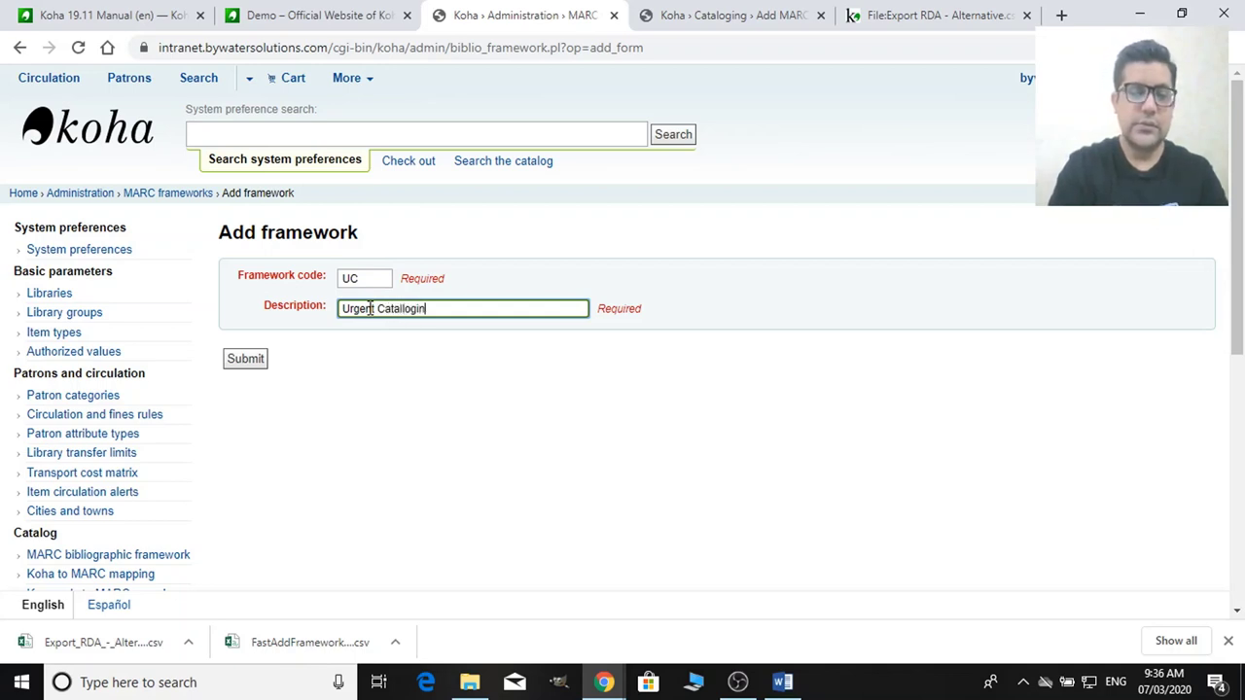
pyautogui.rightClick(409, 308)
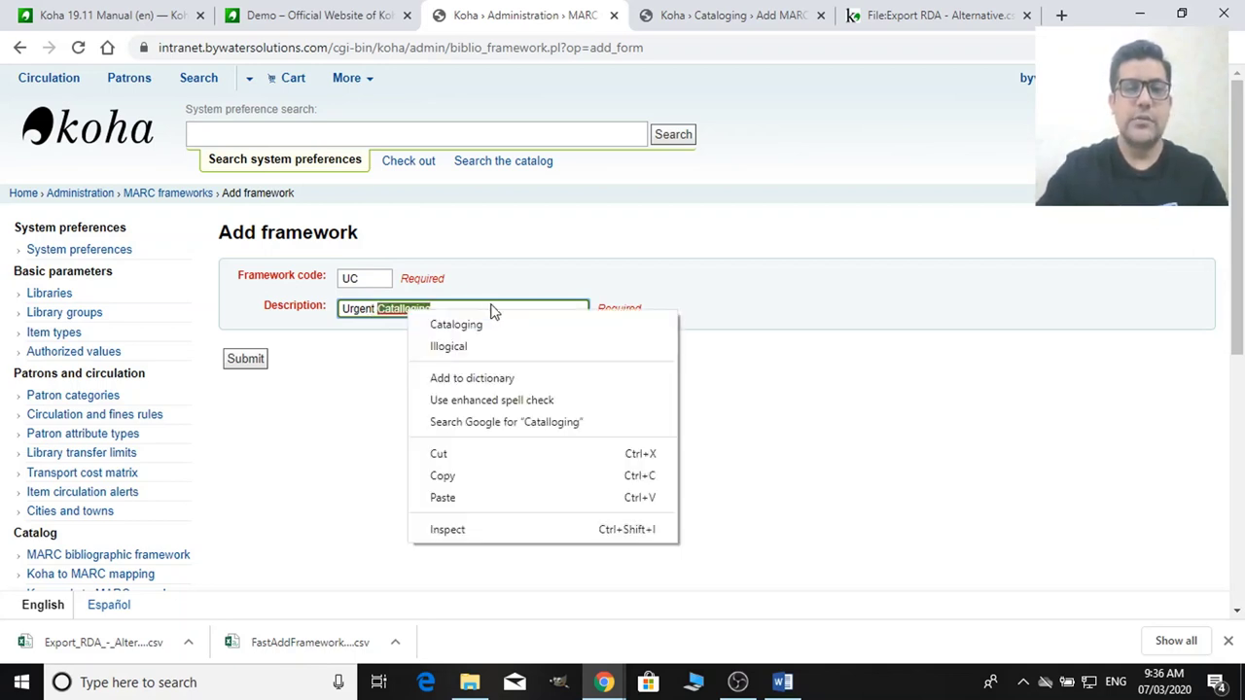
pyautogui.click(492, 322)
pyautogui.click(259, 361)
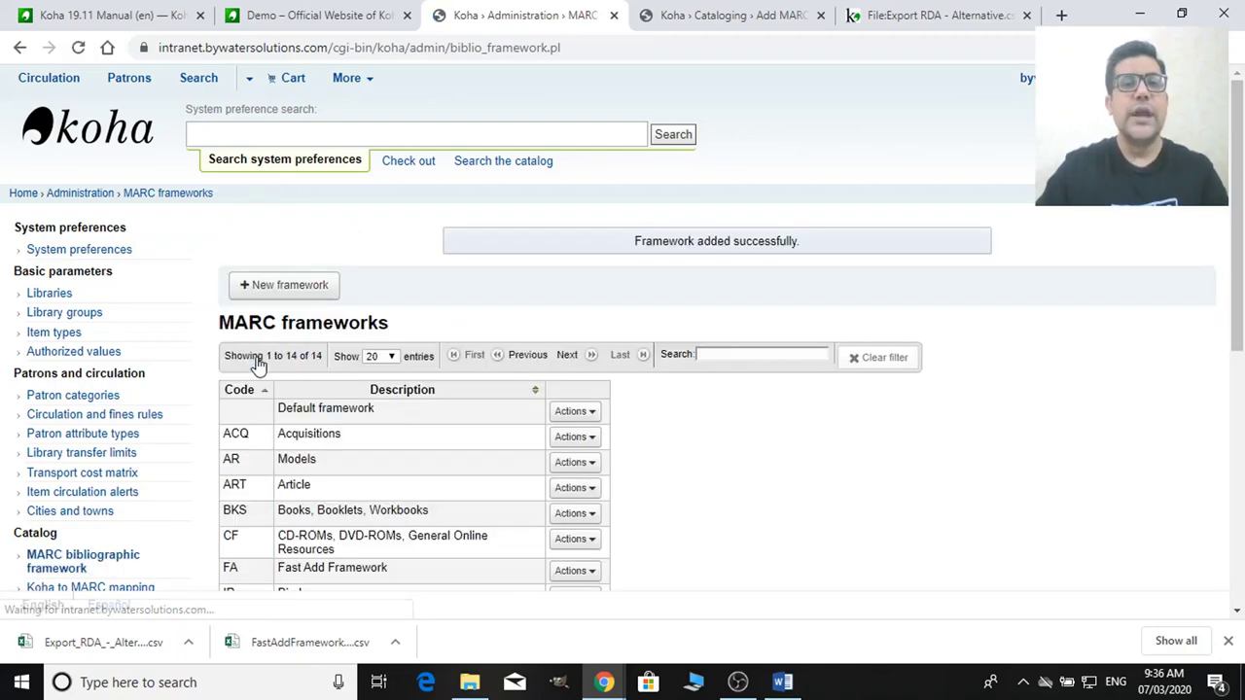
# Step: Import the structure from export_FA.csv in Downloads into the Urgent Cataloging (UC) framework, accepting that its existing structure is overwritten
pyautogui.scroll(-4, 462, 384)
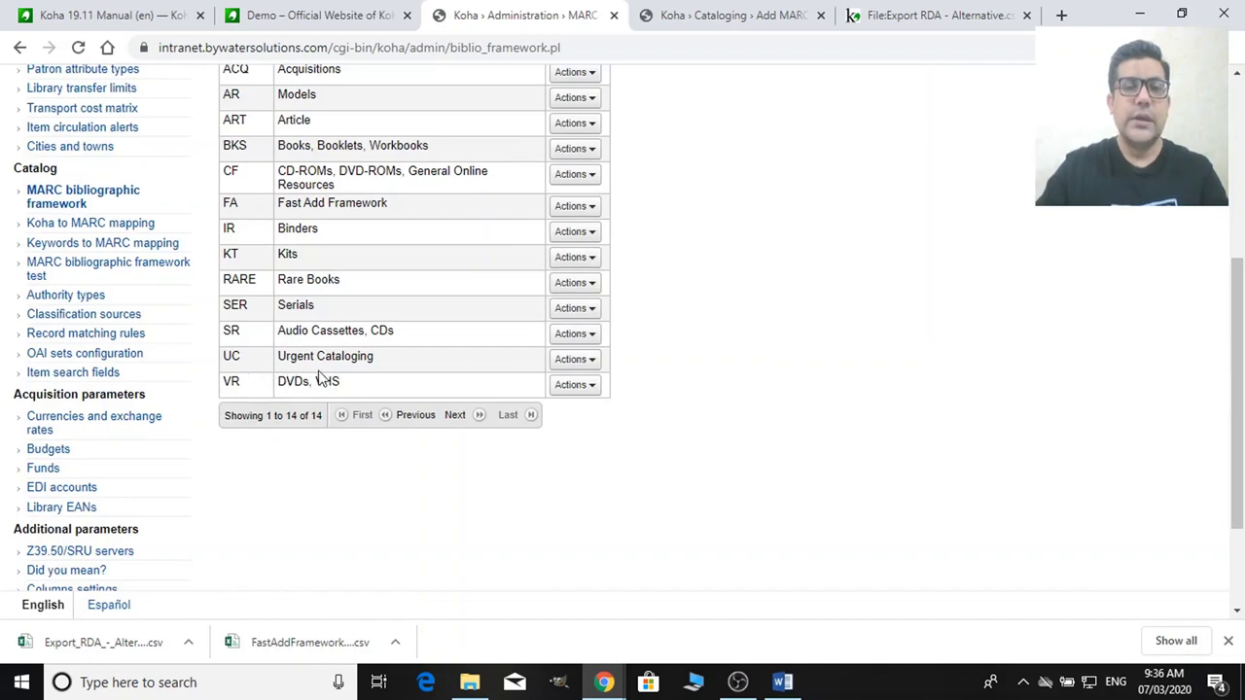
pyautogui.hotkey('ctrl', '+')
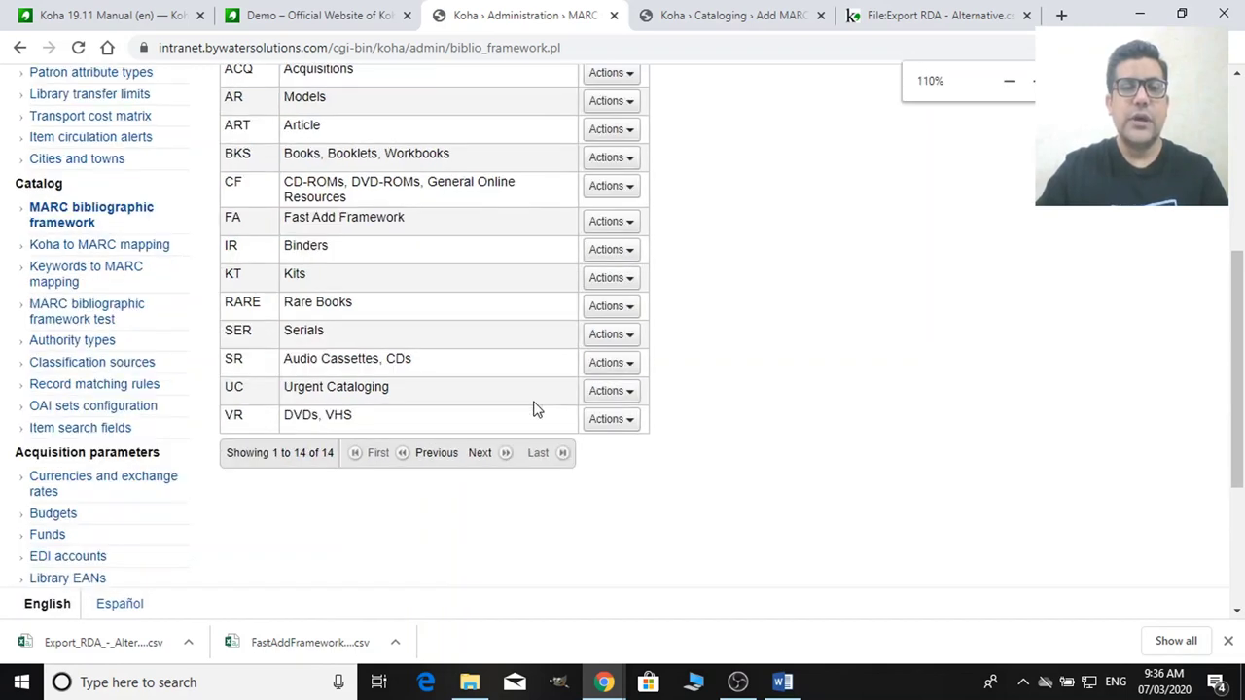
pyautogui.click(624, 393)
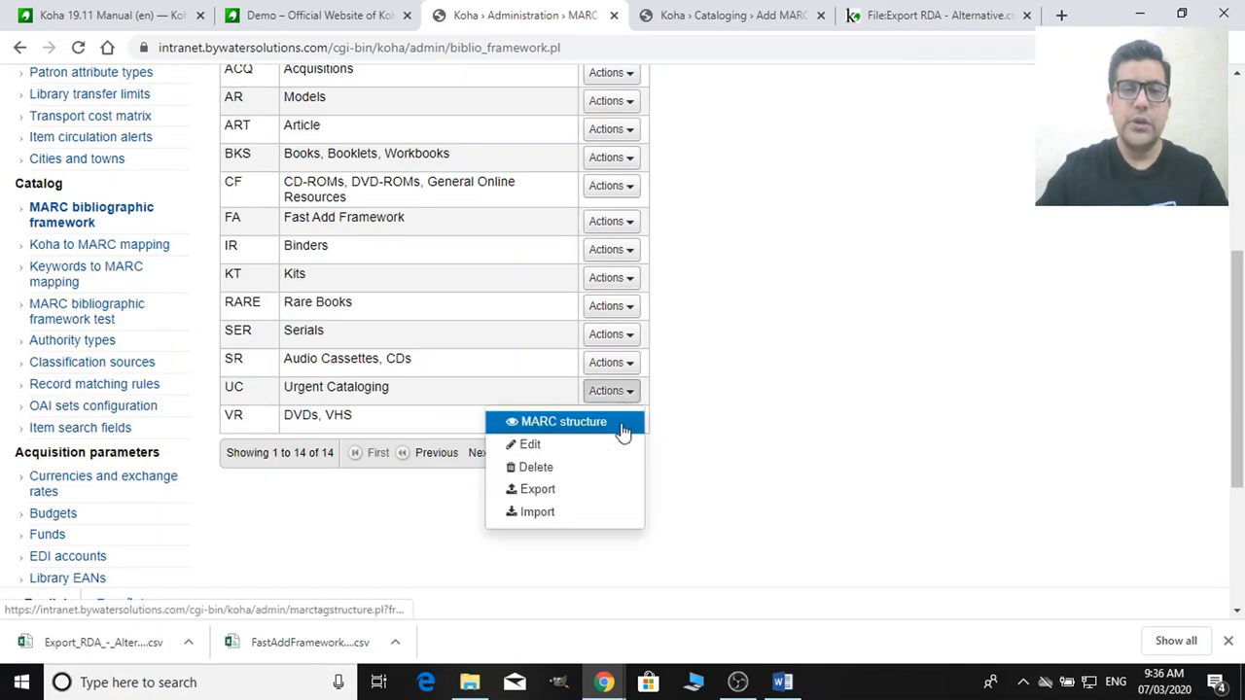
pyautogui.click(582, 517)
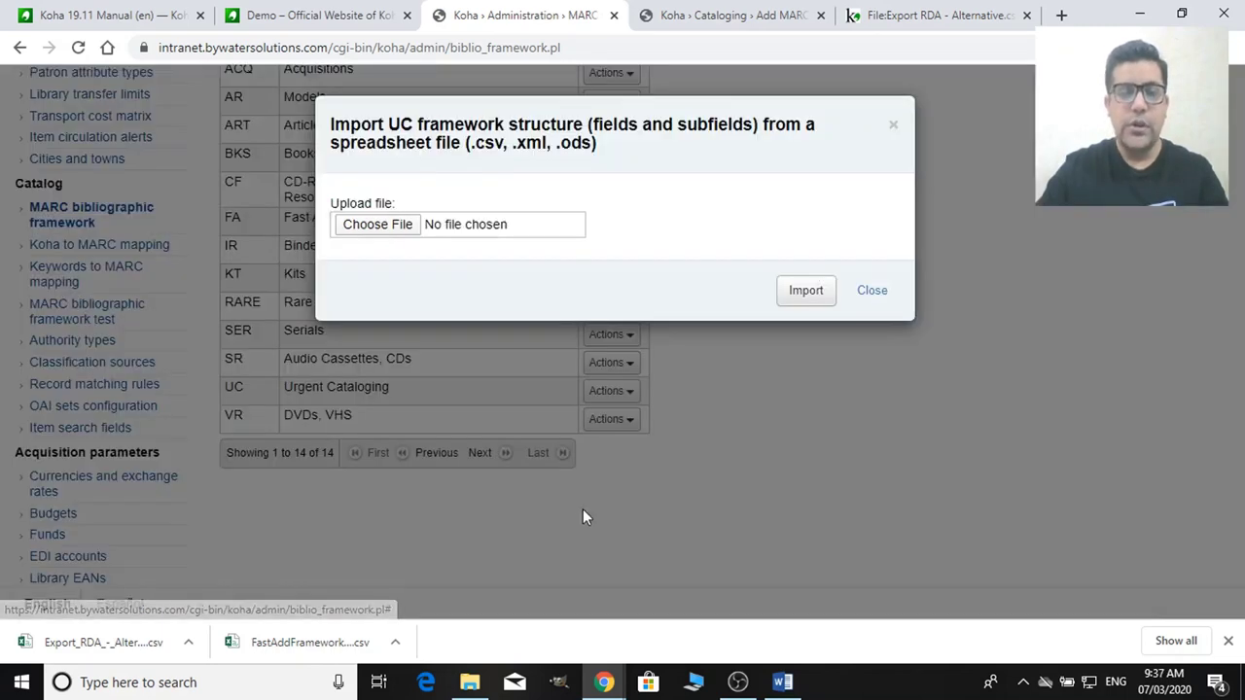
pyautogui.click(382, 228)
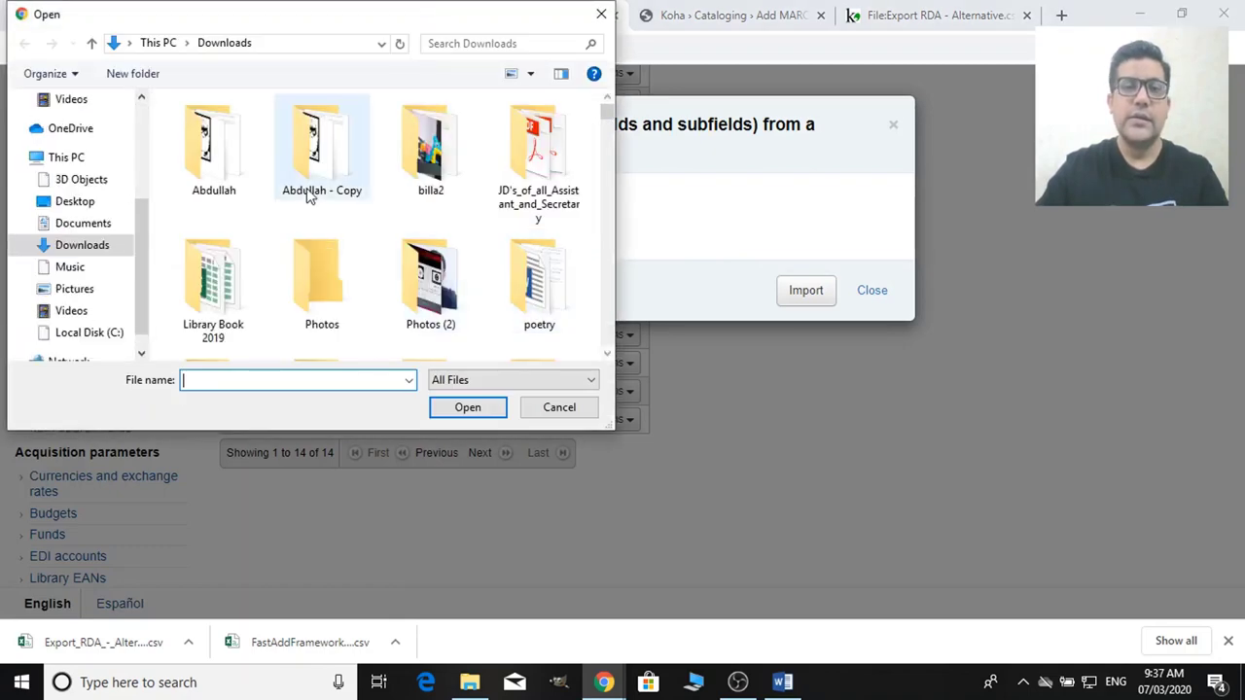
pyautogui.click(308, 242)
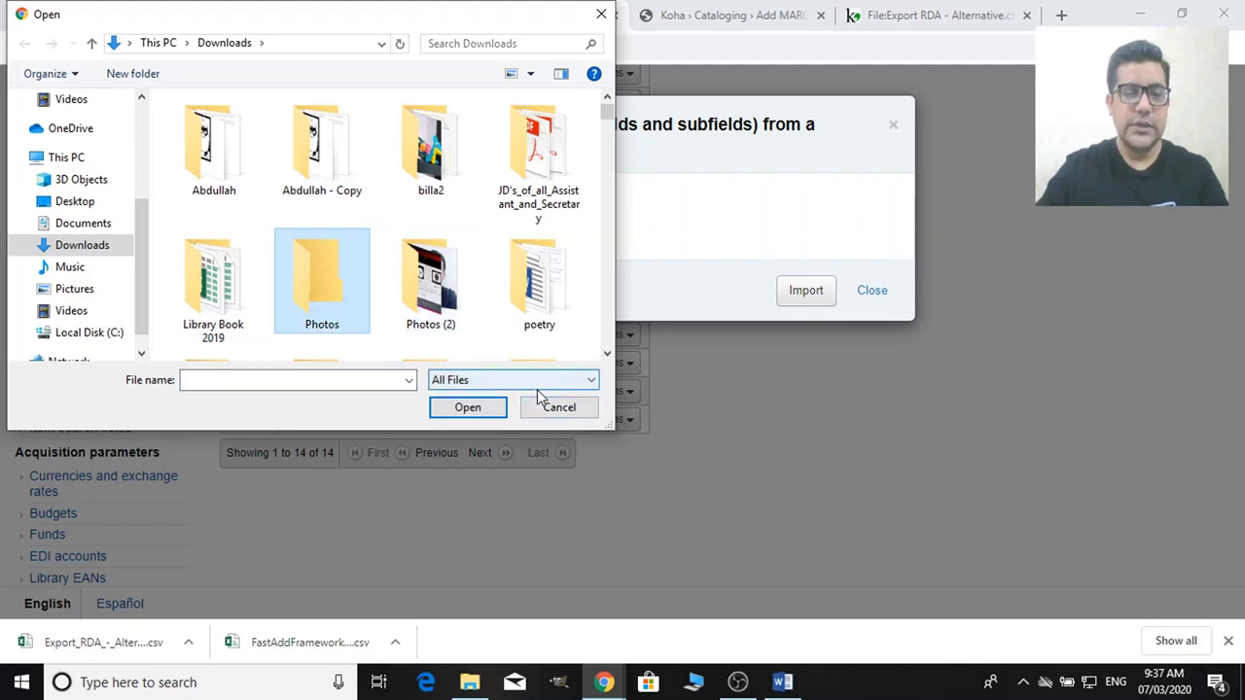
pyautogui.press('f')
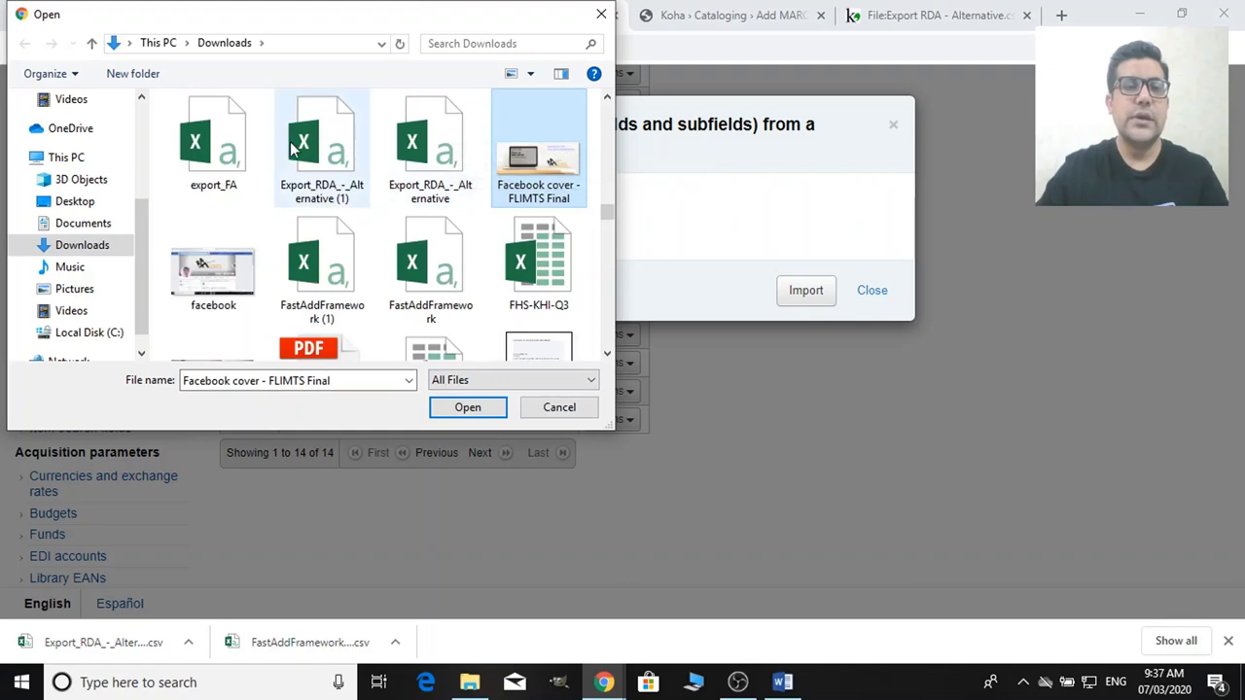
pyautogui.click(231, 153)
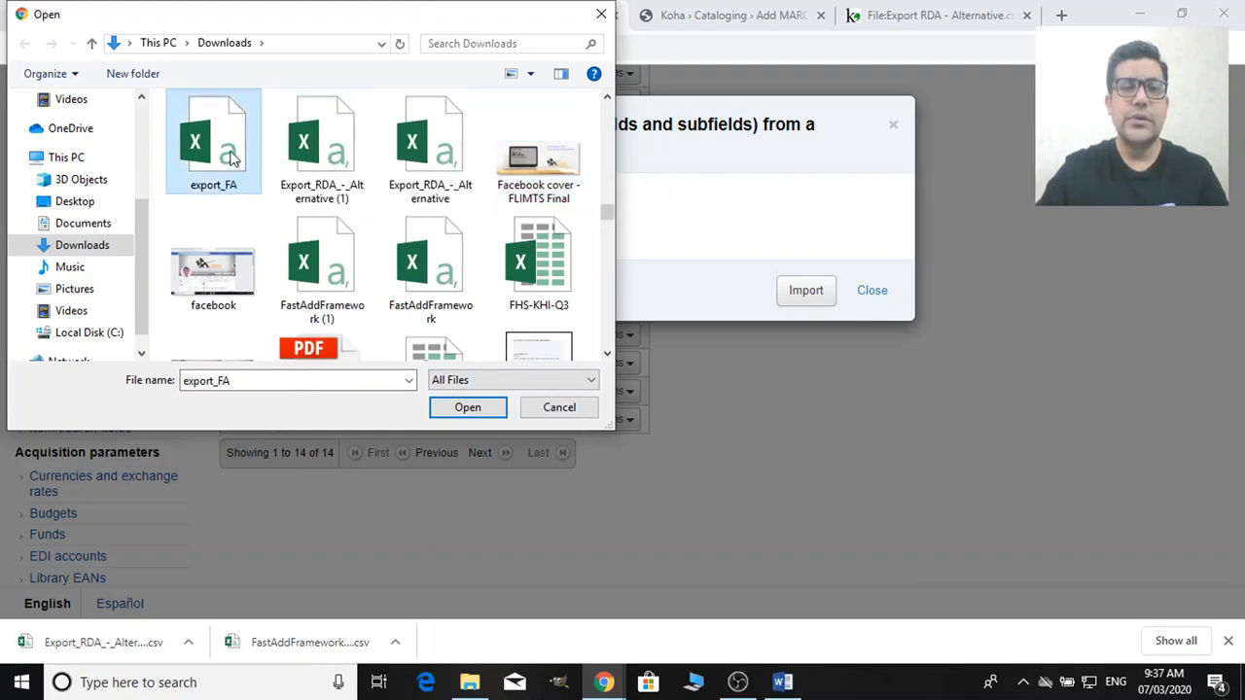
pyautogui.click(468, 407)
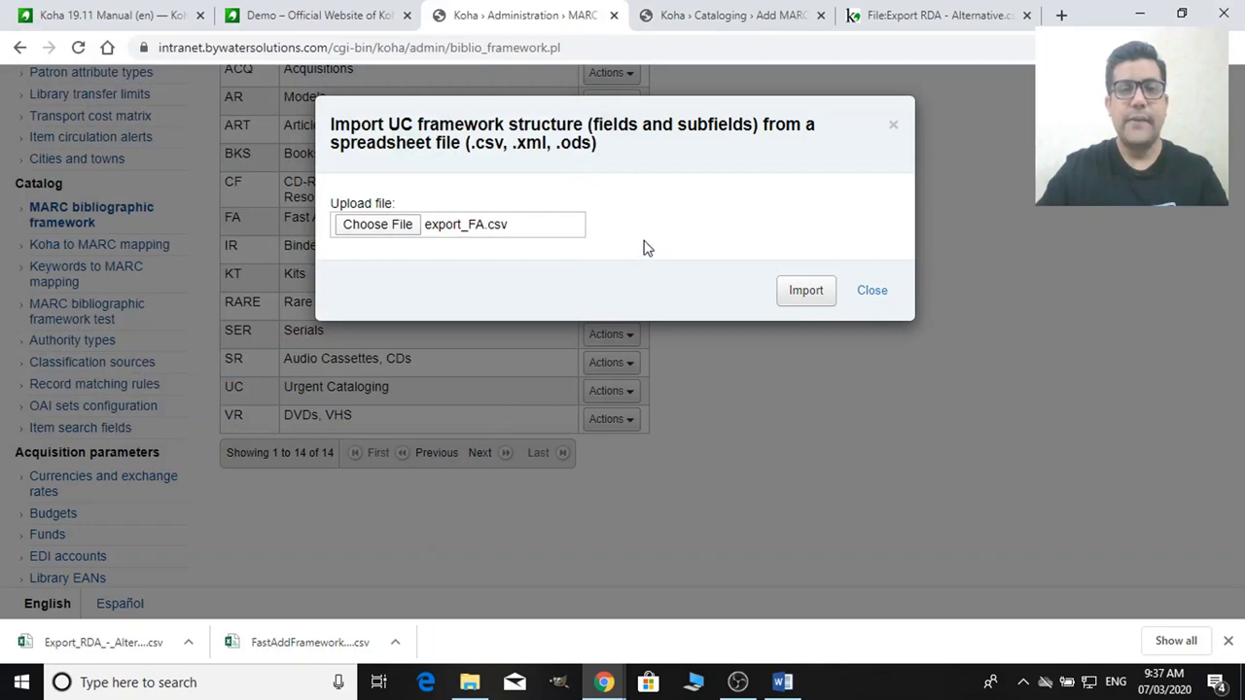
pyautogui.click(806, 298)
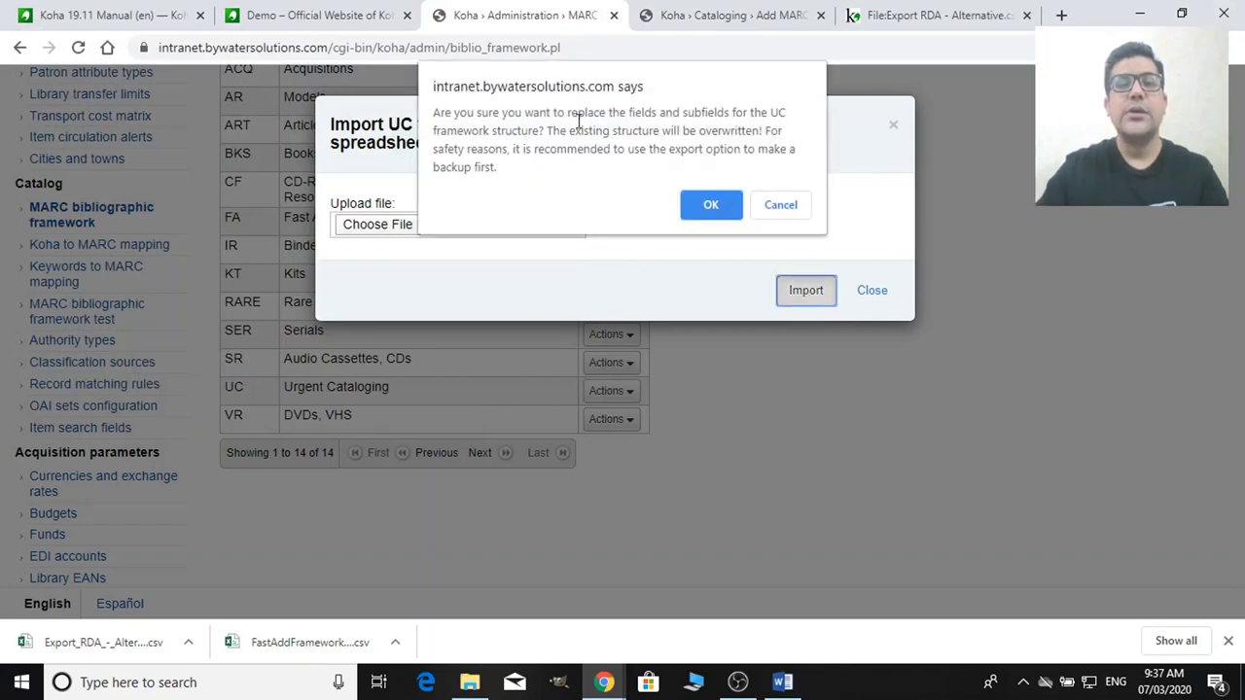
pyautogui.click(718, 210)
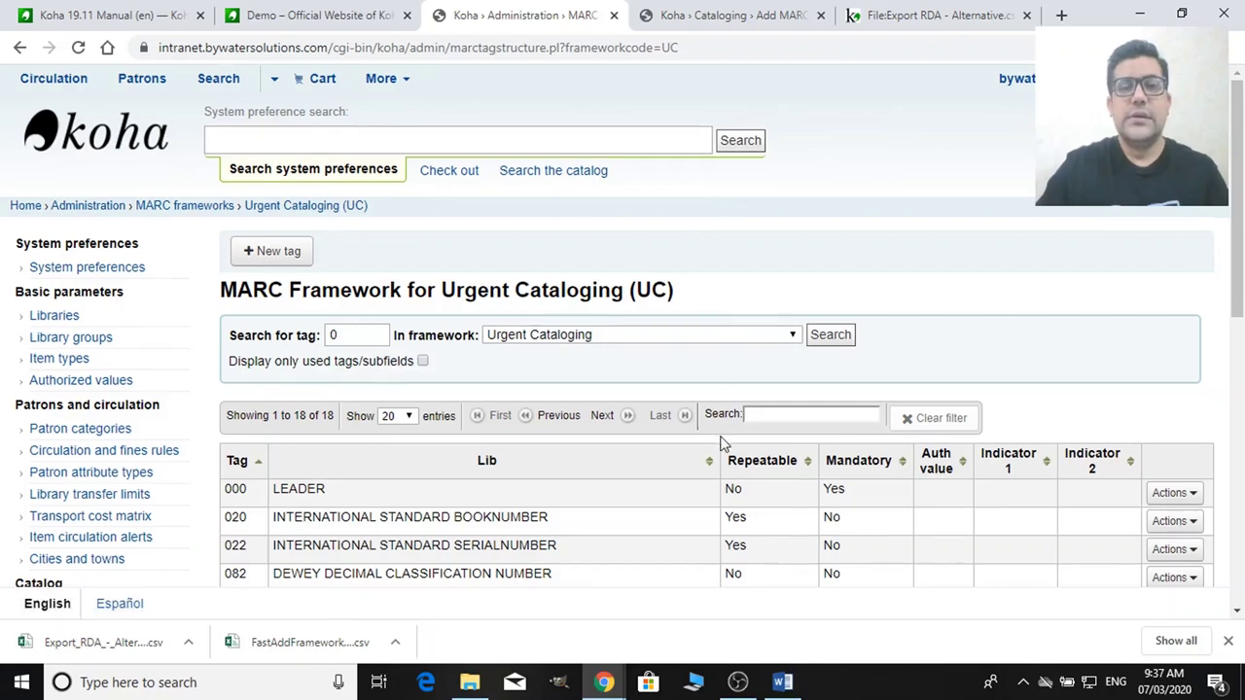
# Step: Review the full tag list of the Urgent Cataloging framework and glance at the open Add MARC record form
pyautogui.scroll(-7, 721, 441)
pyautogui.scroll(5, 721, 444)
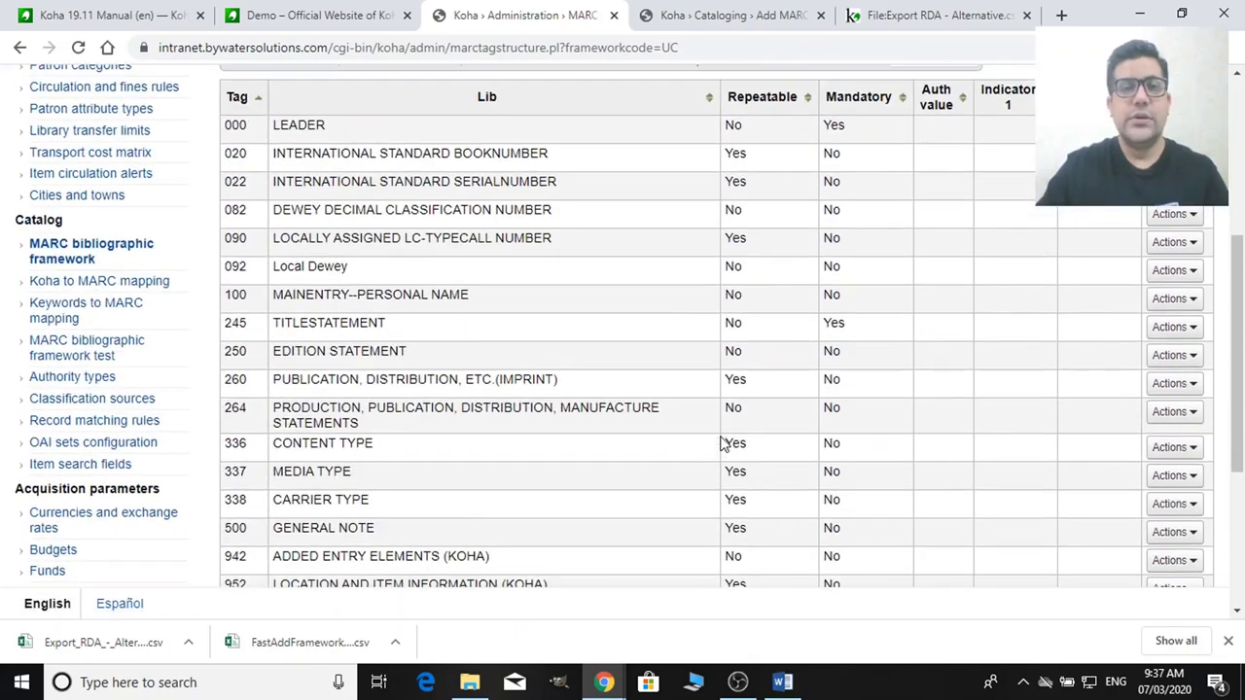
pyautogui.scroll(-3, 379, 219)
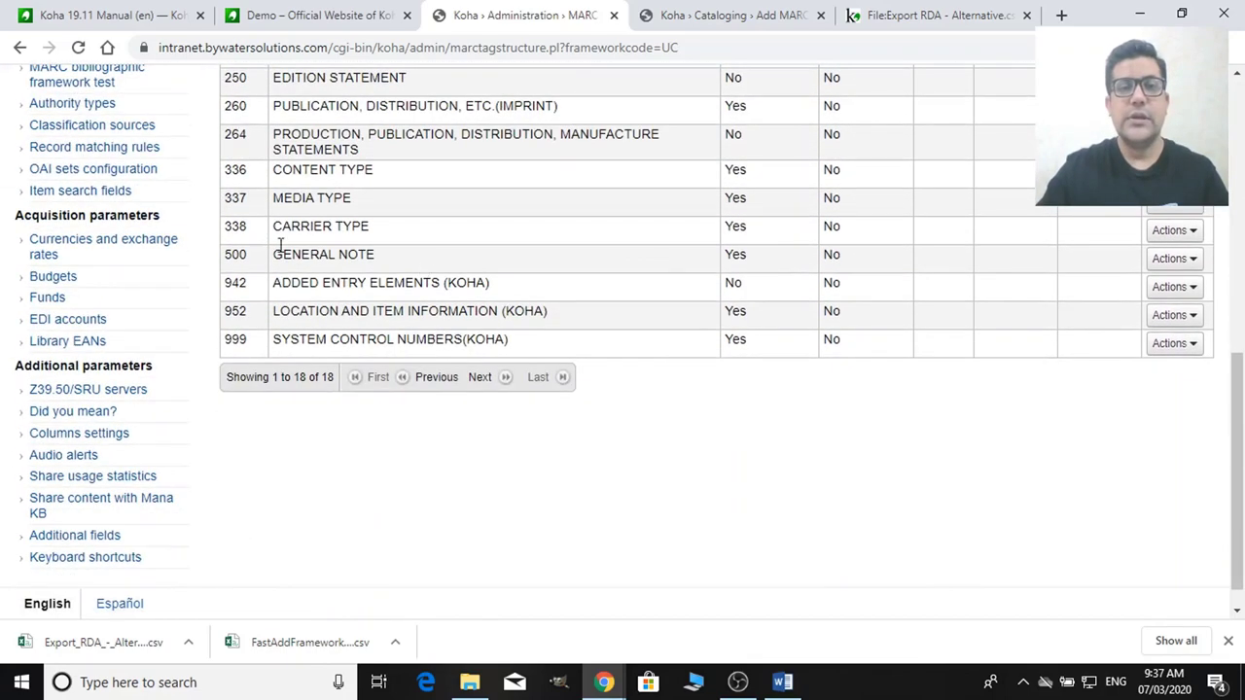
pyautogui.scroll(3, 279, 244)
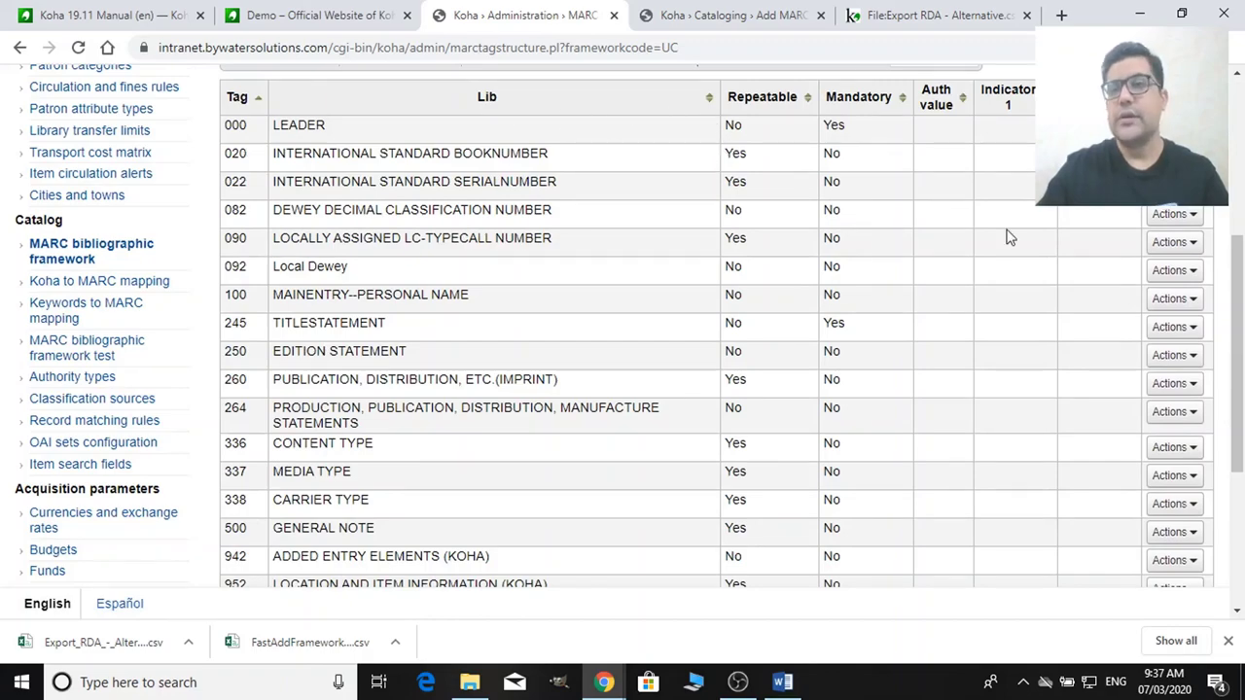
pyautogui.scroll(-2, 1010, 237)
pyautogui.scroll(6, 1010, 237)
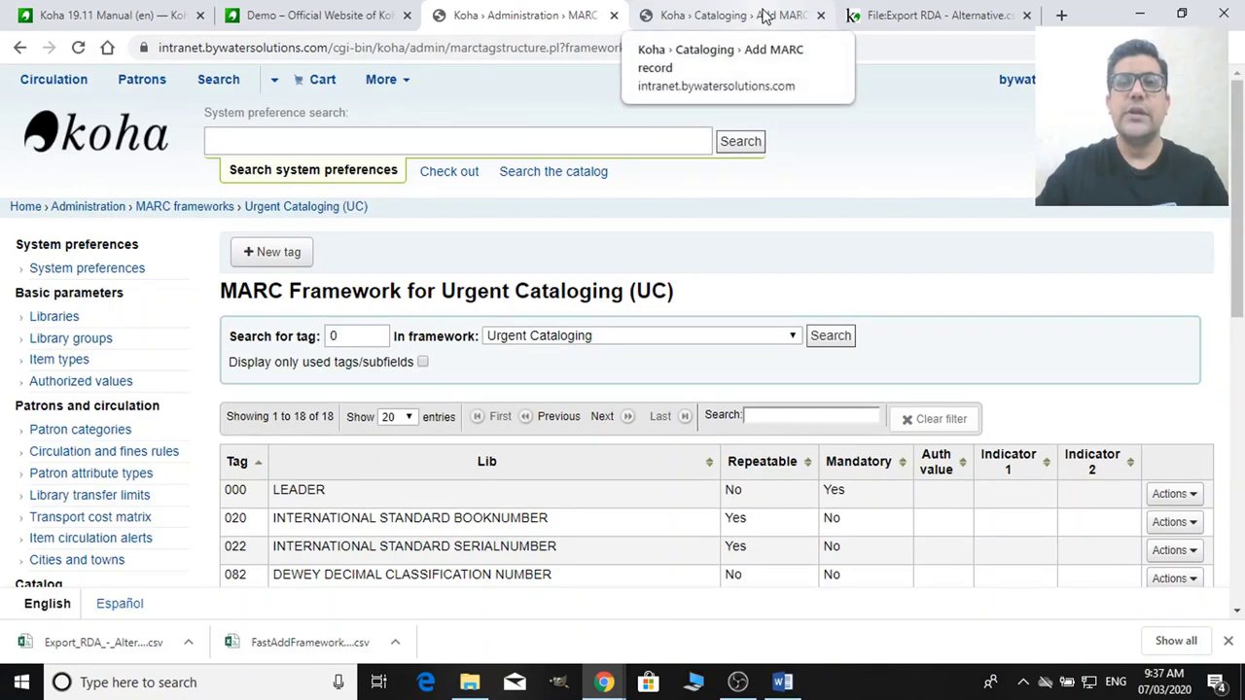
pyautogui.click(768, 15)
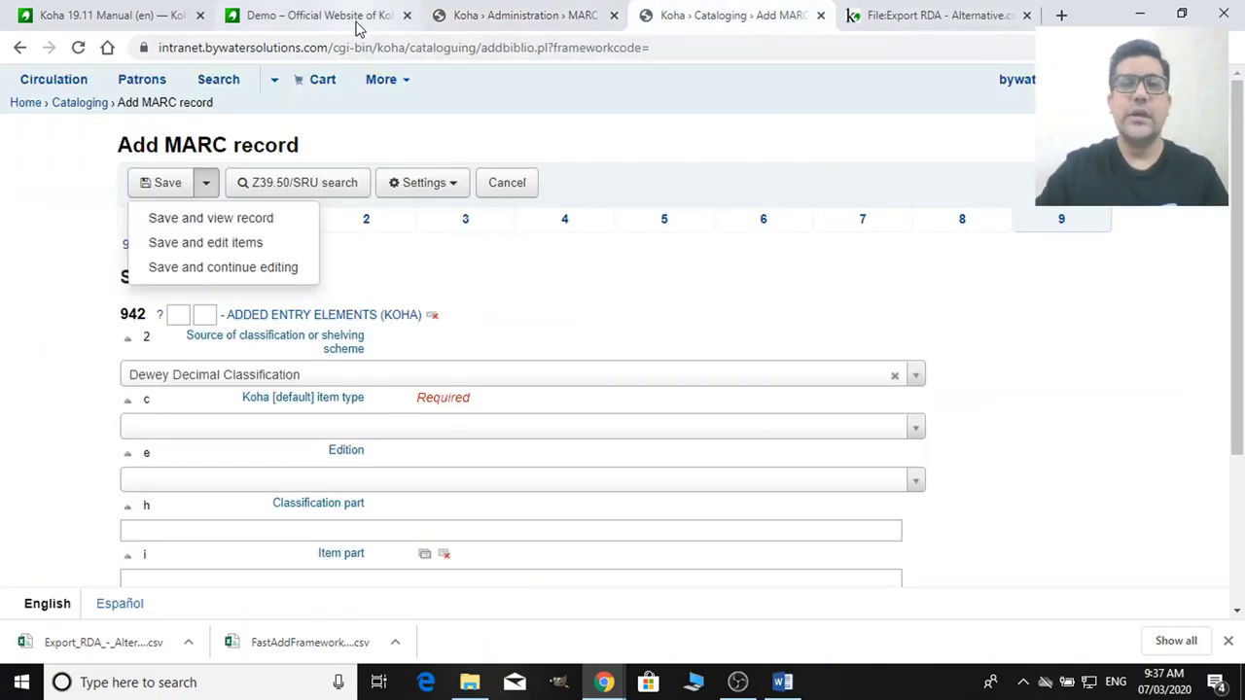
pyautogui.click(544, 15)
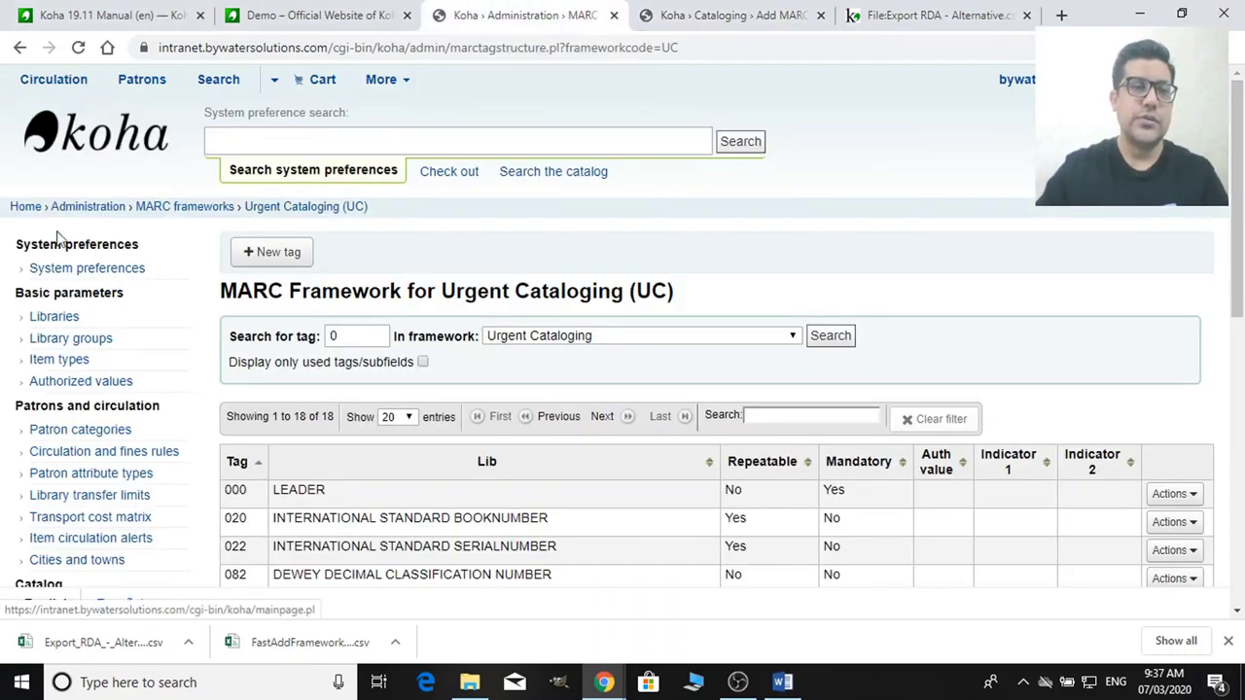
# Step: Go from the Koha home page to Cataloging and start a new record with the Urgent Cataloging framework
pyautogui.rightClick(15, 209)
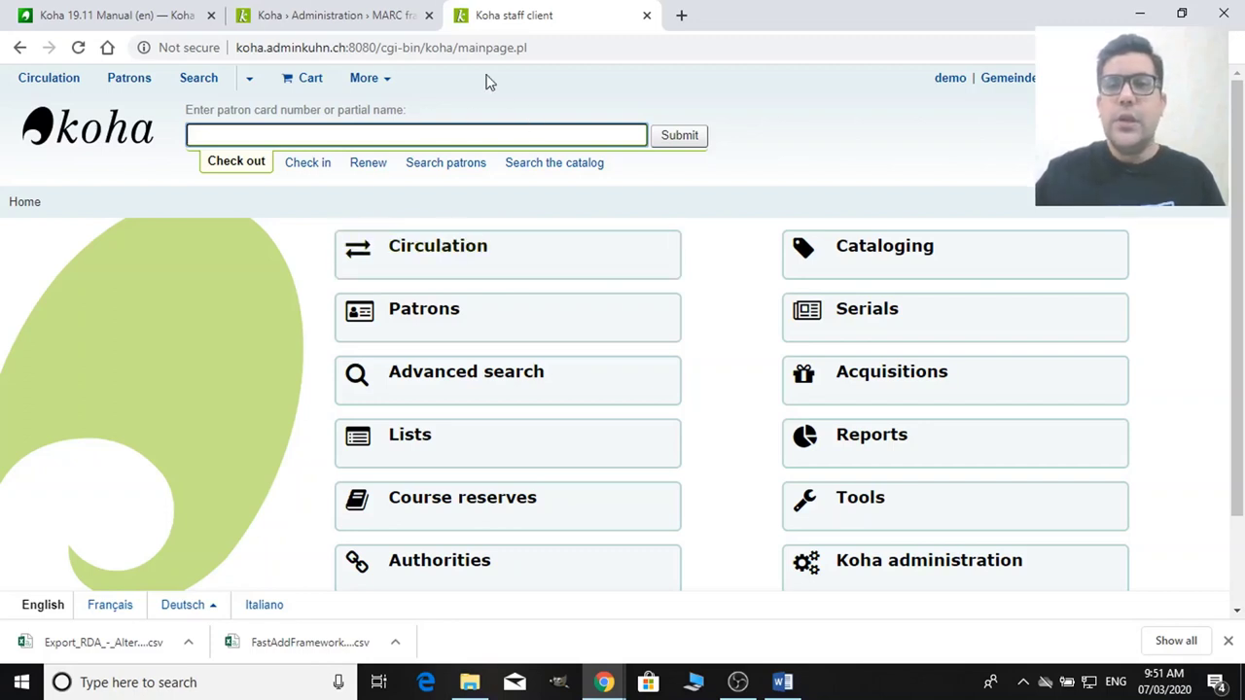
pyautogui.click(1024, 249)
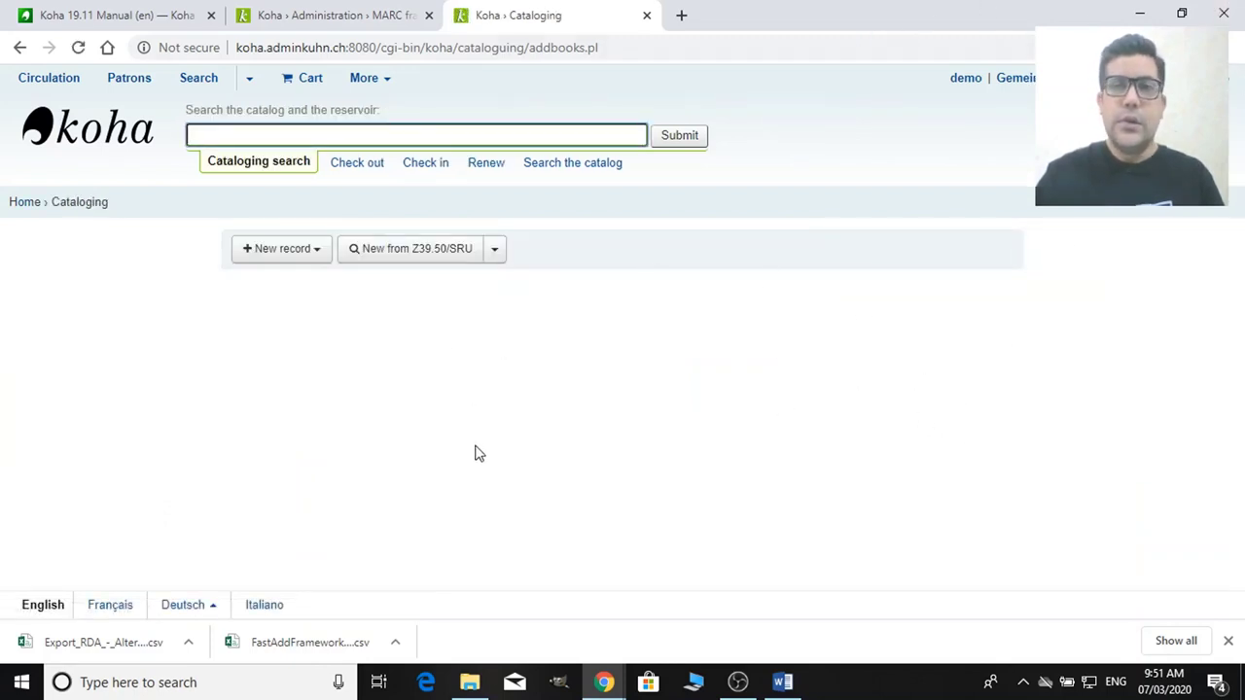
pyautogui.click(308, 250)
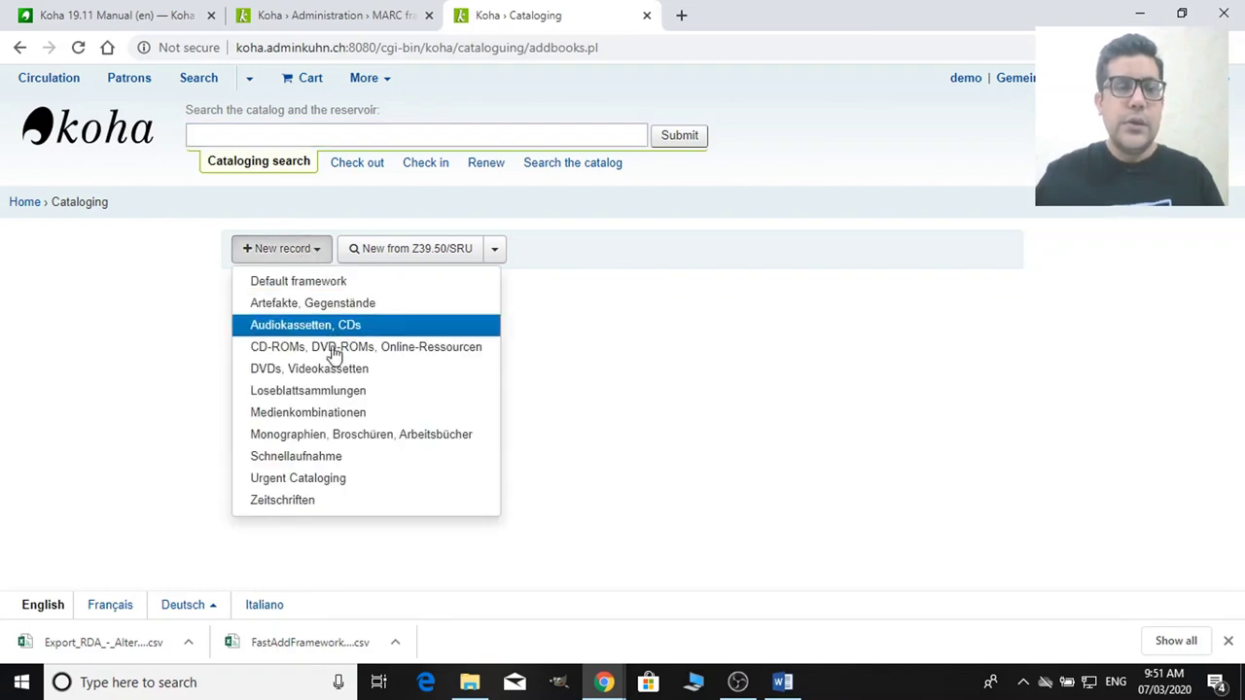
pyautogui.click(357, 480)
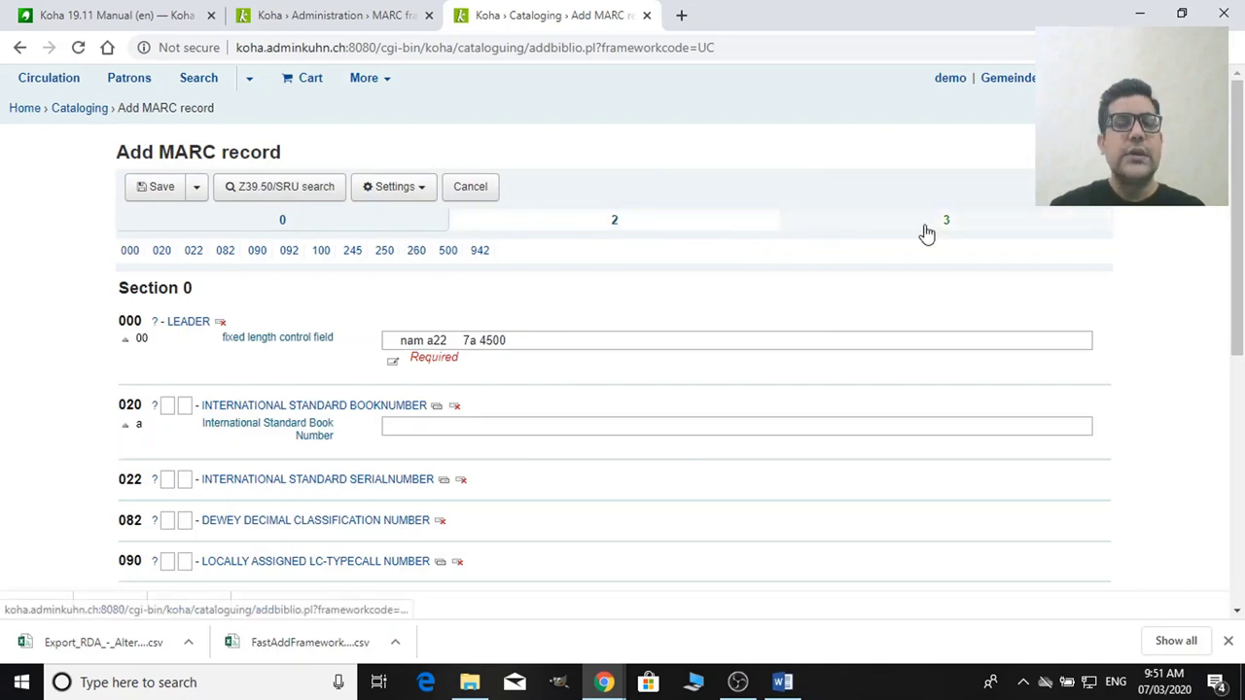
# Step: Review the new record form's Section 0 fields and the 264 production and publication field in Section 2
pyautogui.scroll(-3, 330, 293)
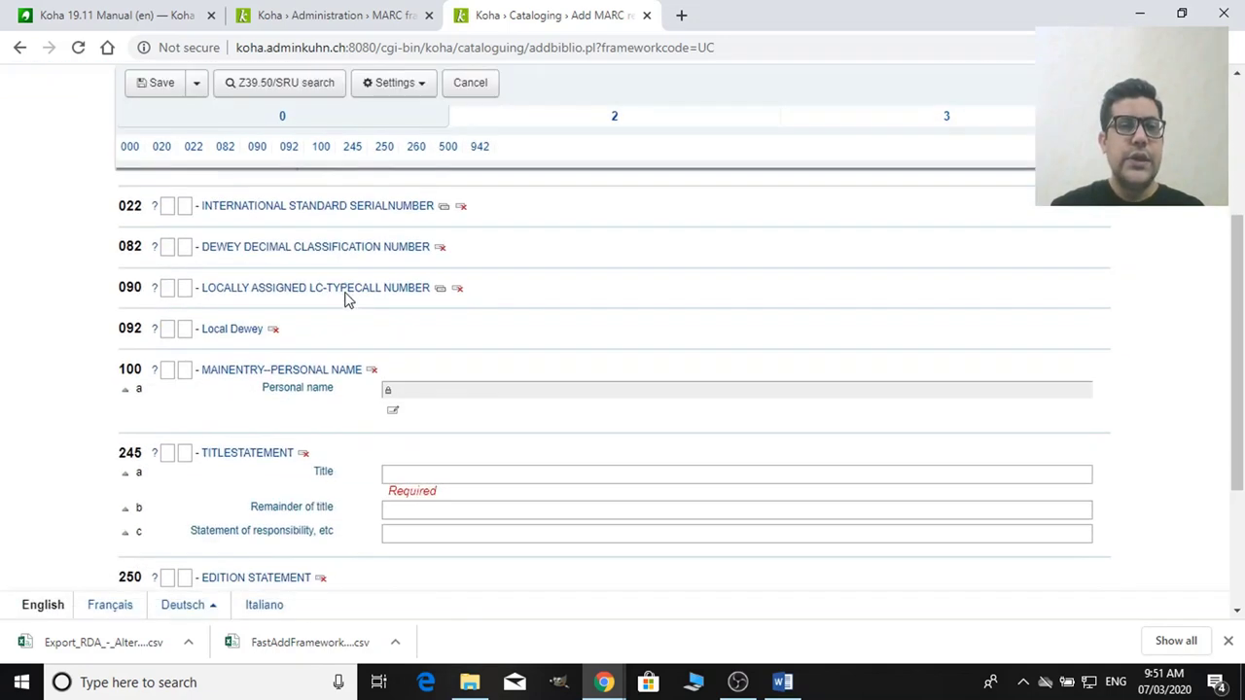
pyautogui.scroll(3, 325, 345)
pyautogui.scroll(-3, 319, 355)
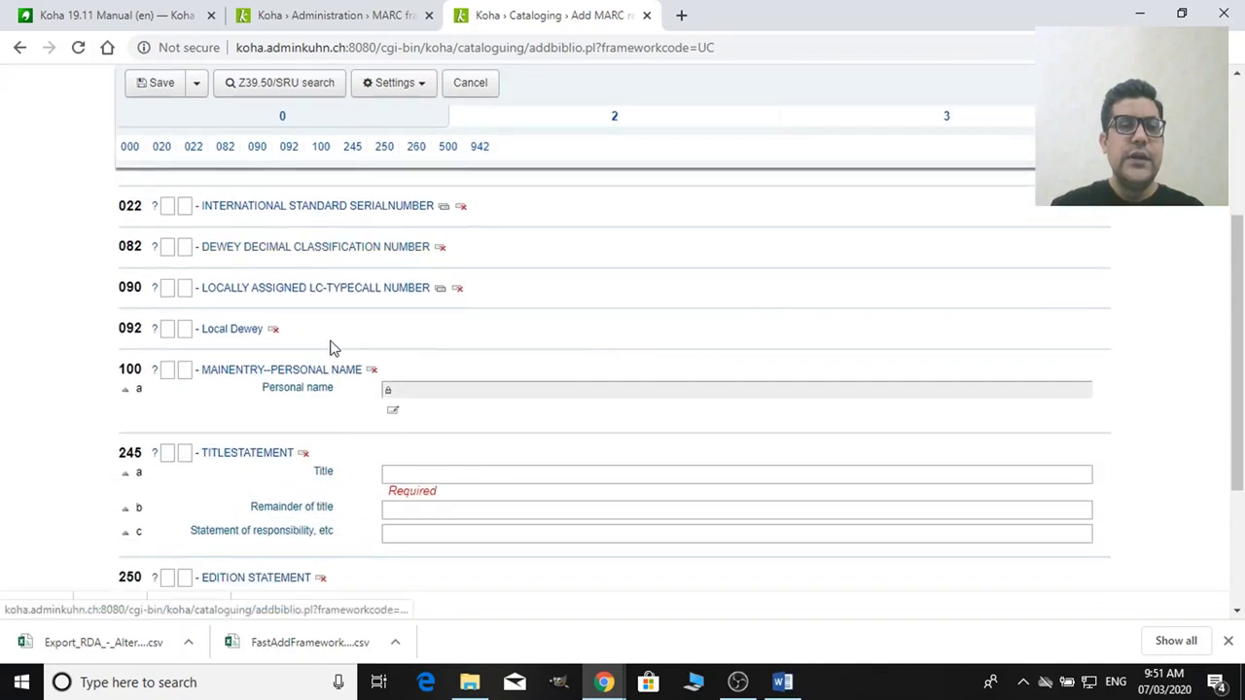
pyautogui.scroll(-3, 330, 348)
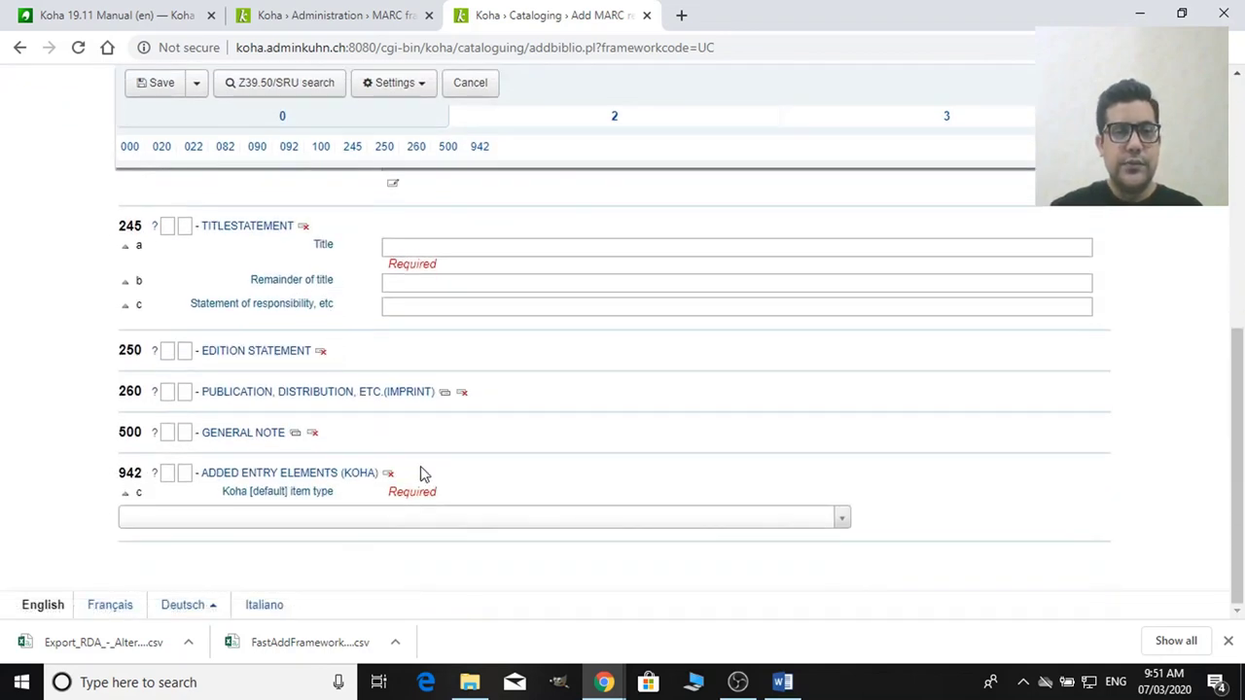
pyautogui.scroll(6, 421, 473)
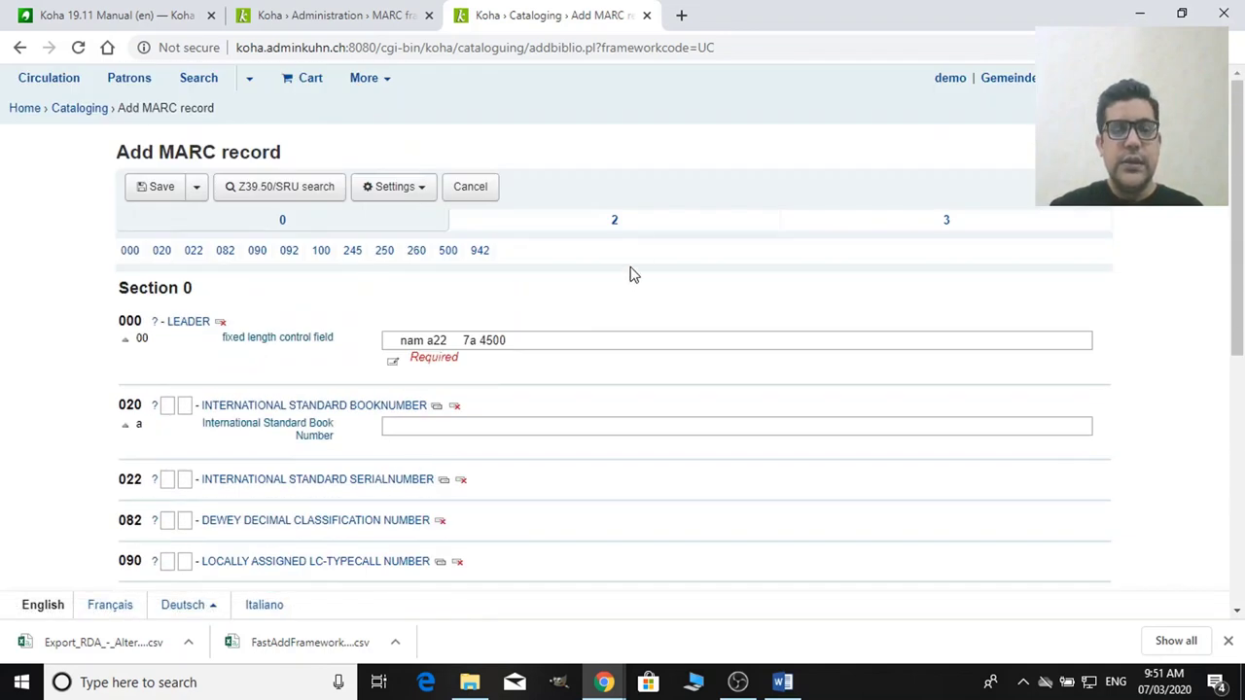
pyautogui.click(646, 232)
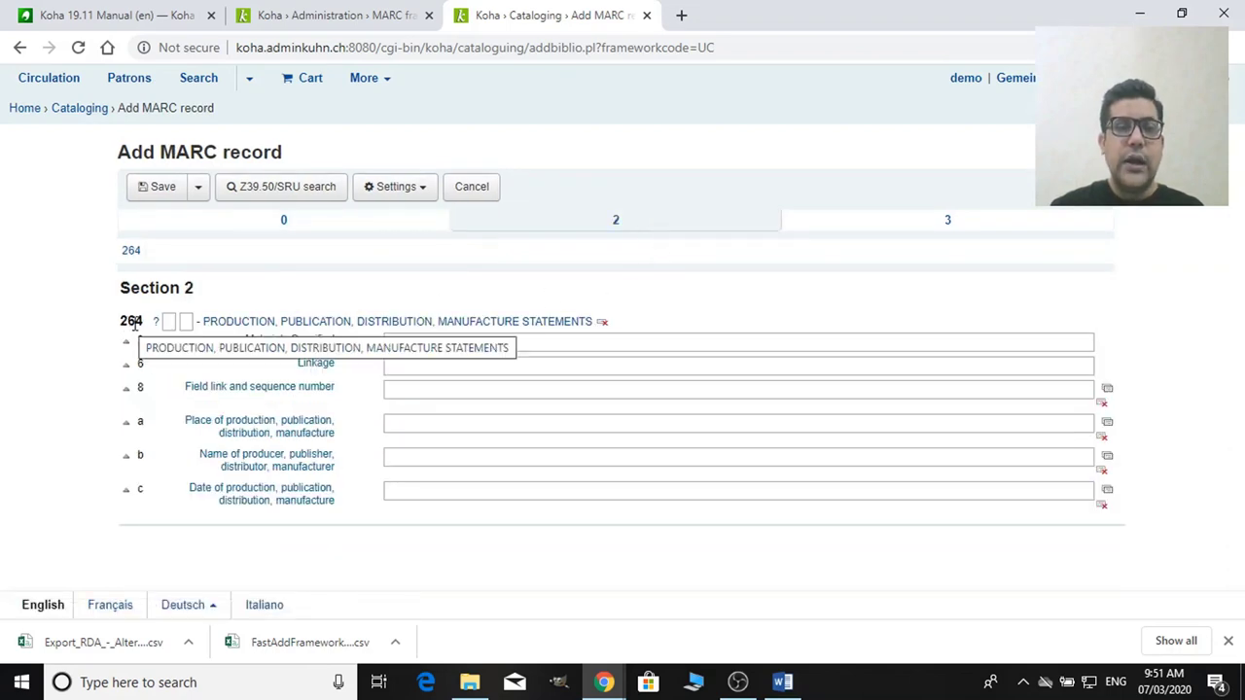
pyautogui.moveTo(120, 322); pyautogui.dragTo(137, 322)
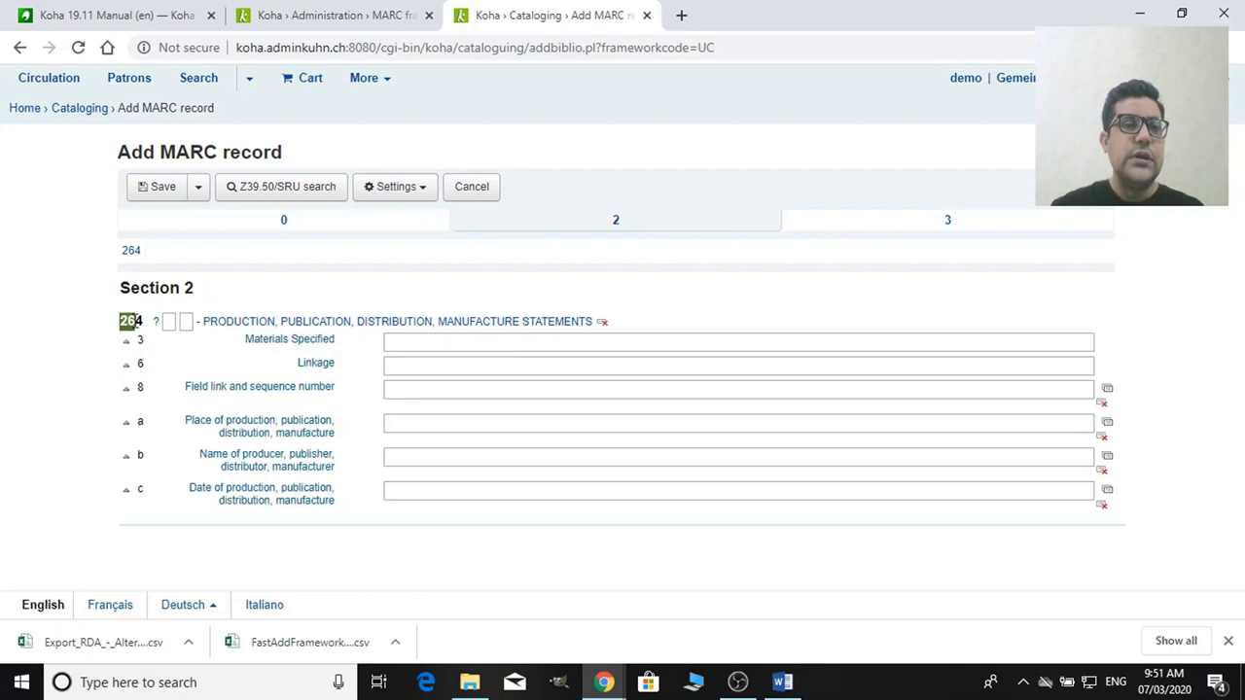
# Step: Review Section 3 of the new record form, from the 336 content type to the 338 carrier type field
pyautogui.click(124, 331)
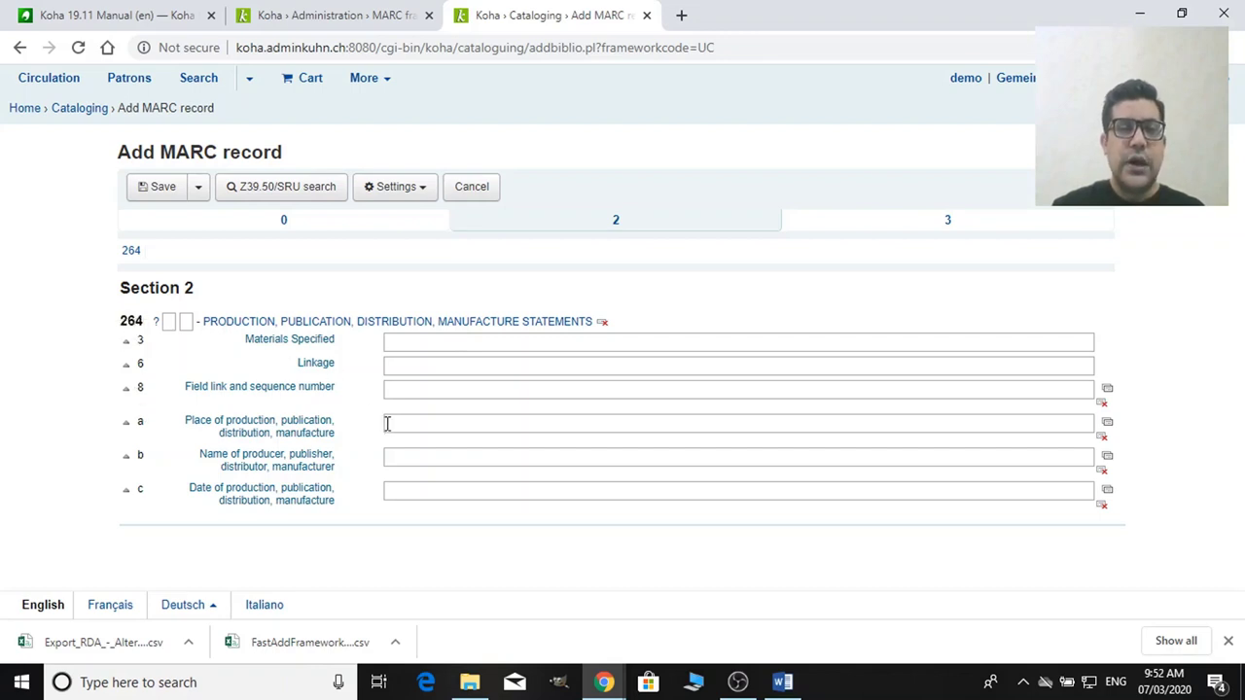
pyautogui.click(895, 216)
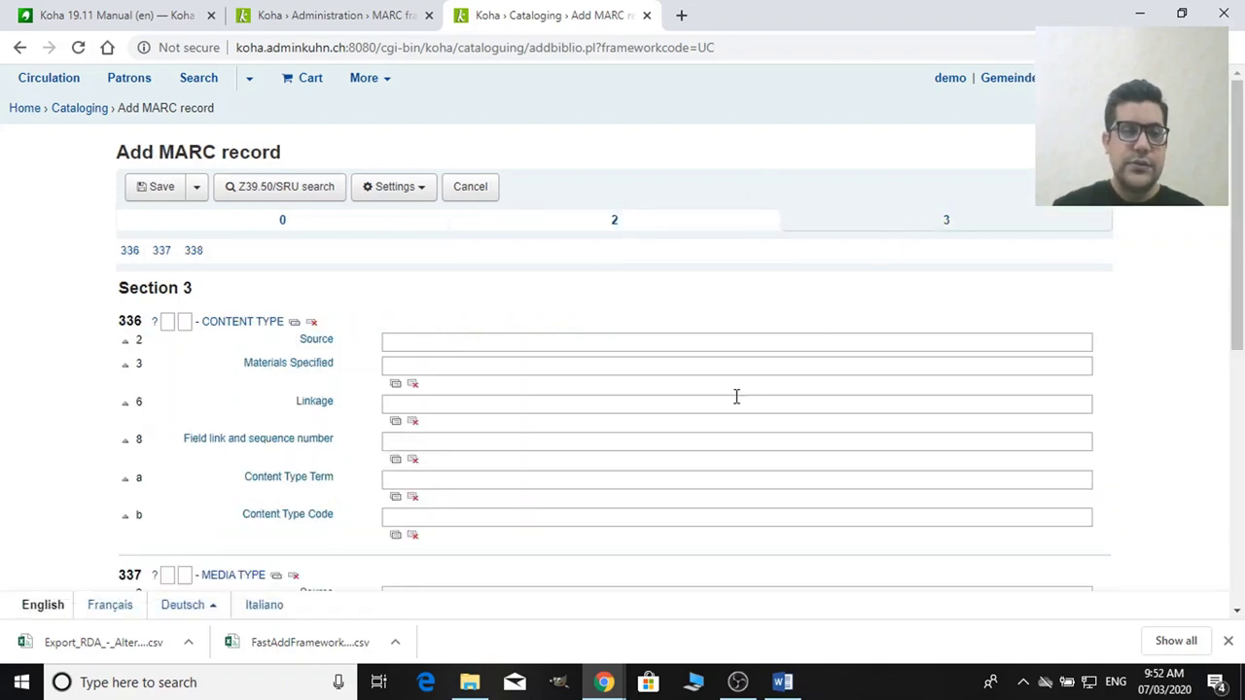
pyautogui.scroll(-2, 737, 396)
pyautogui.scroll(2, 736, 404)
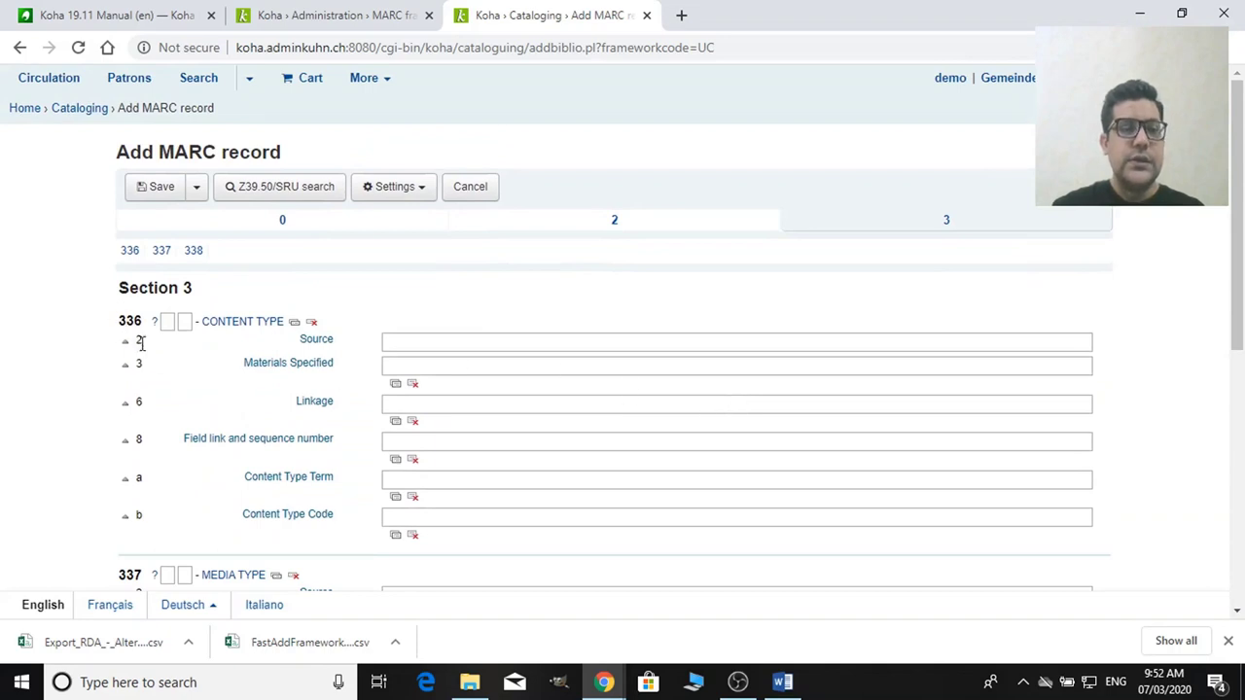
pyautogui.scroll(-5, 178, 477)
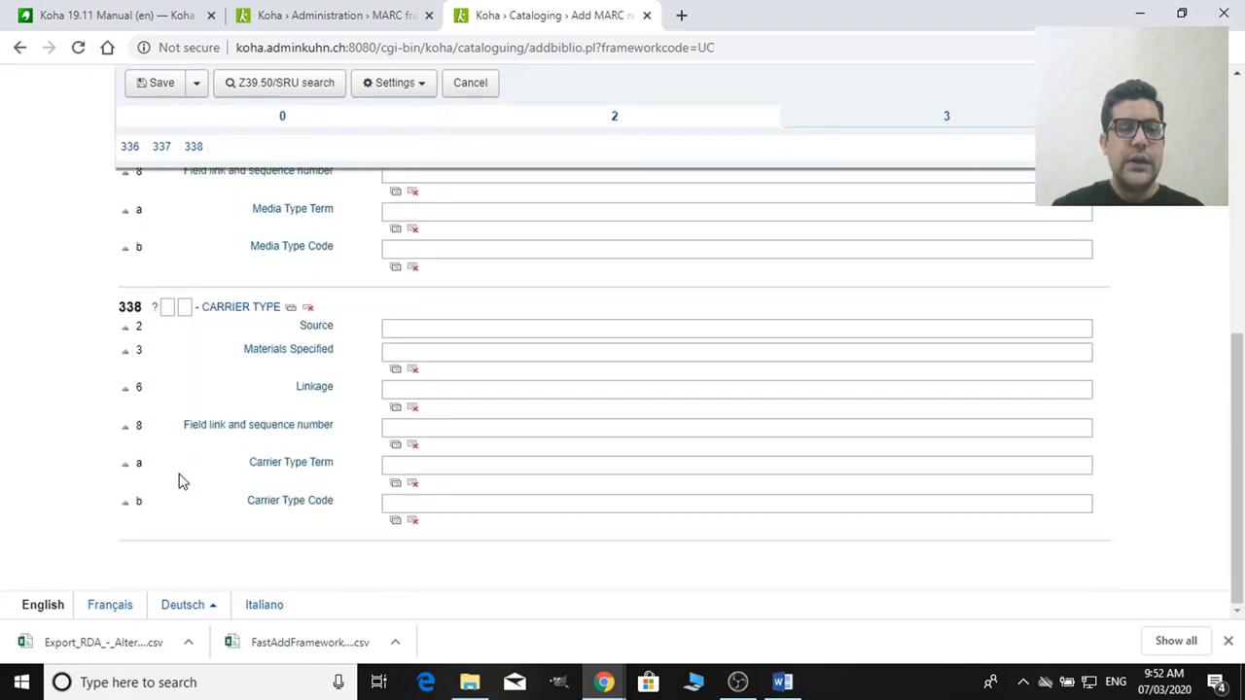
pyautogui.scroll(5, 178, 481)
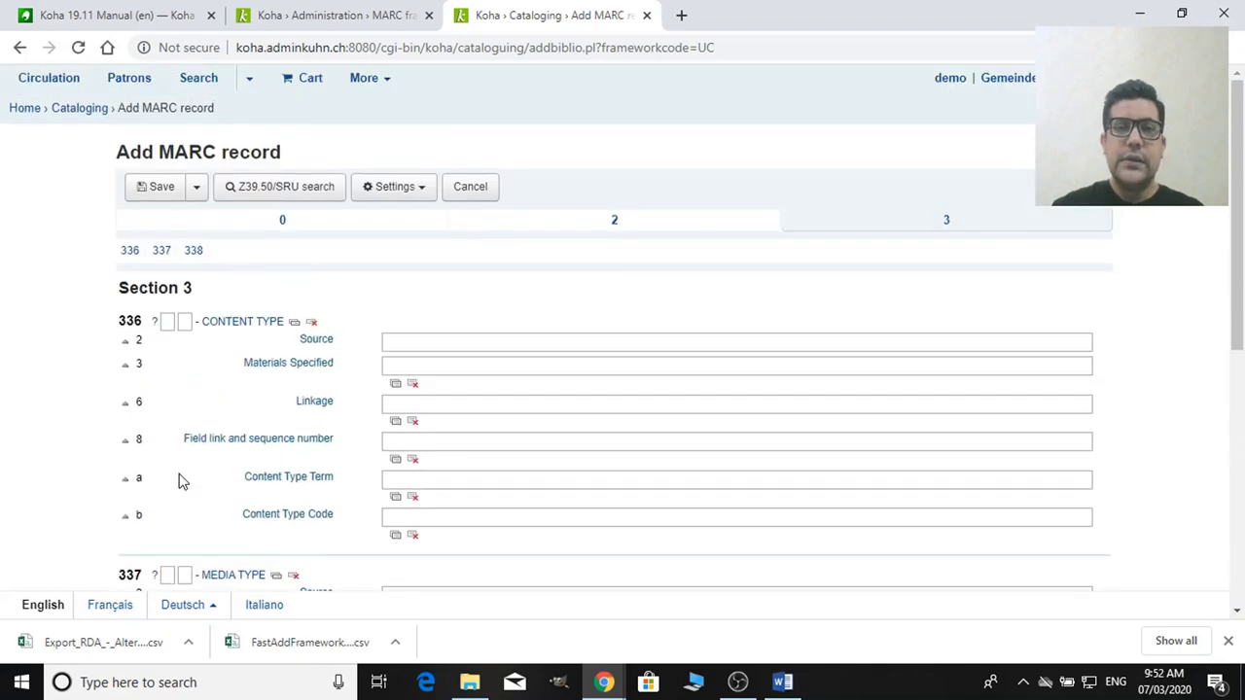
# Step: Go through Section 0 of the record form tag by tag from 020 to 245, and recheck Sections 2 and 3
pyautogui.click(339, 225)
pyautogui.scroll(-1, 381, 370)
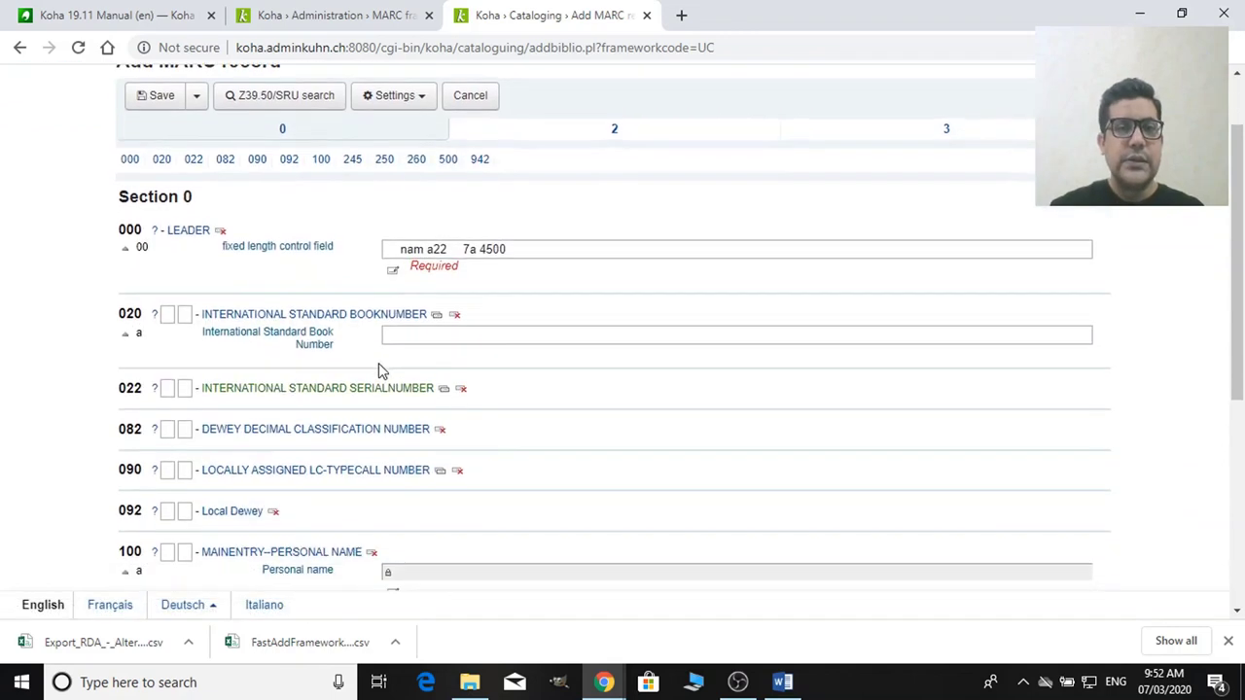
pyautogui.click(162, 159)
pyautogui.click(193, 158)
pyautogui.click(224, 158)
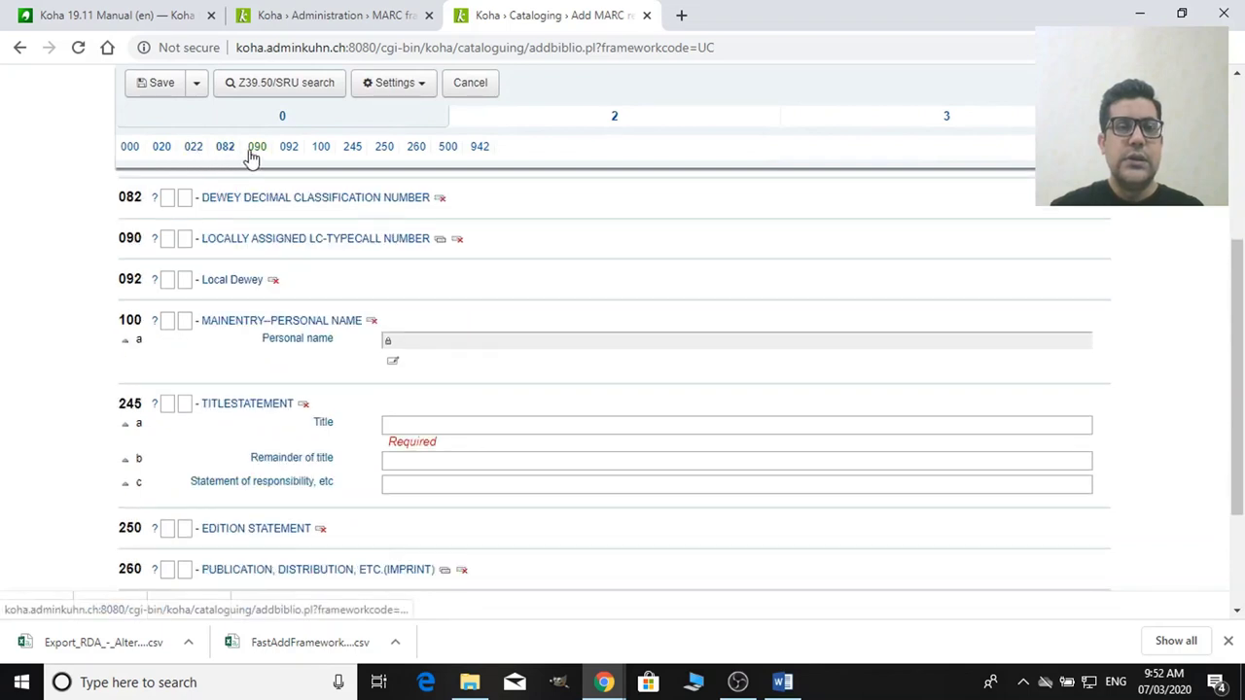
pyautogui.click(256, 156)
pyautogui.click(289, 151)
pyautogui.click(321, 153)
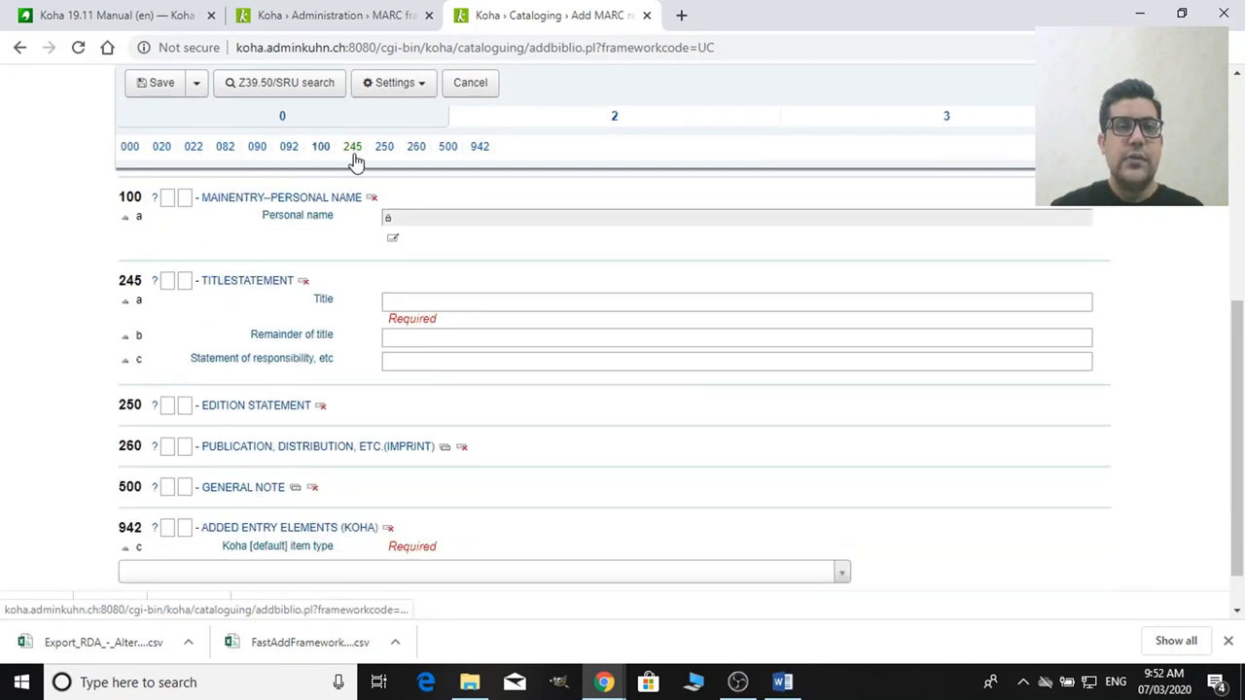
pyautogui.click(352, 154)
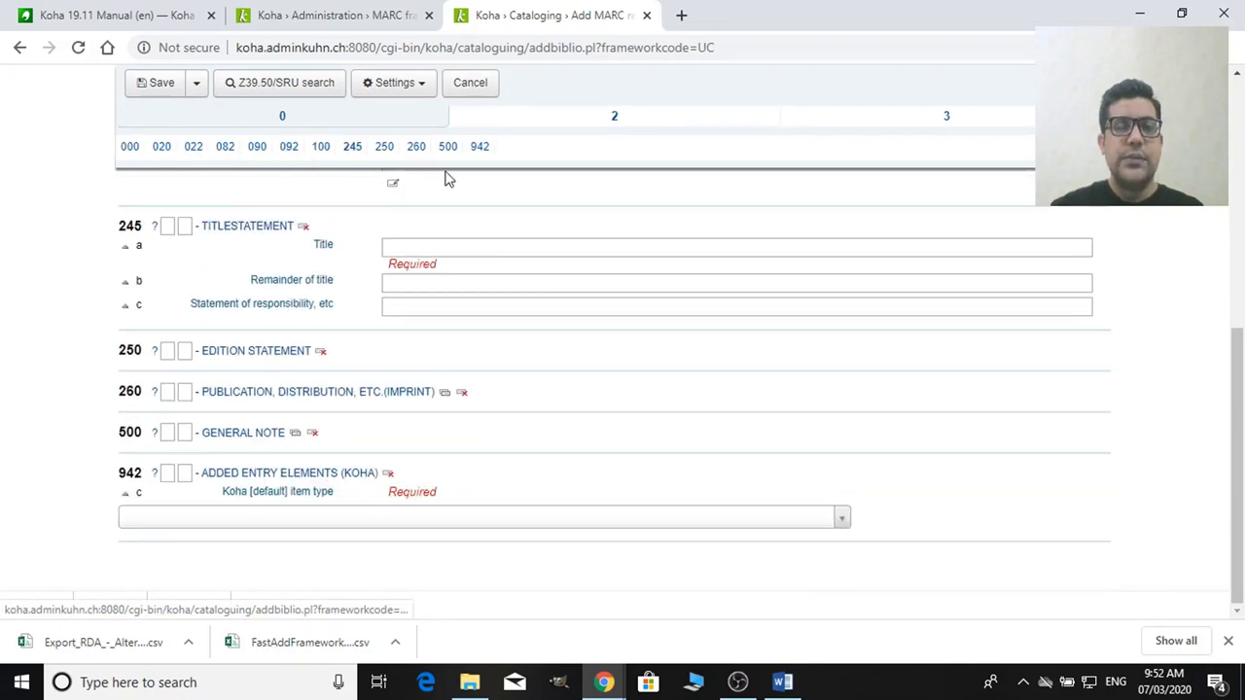
pyautogui.click(577, 121)
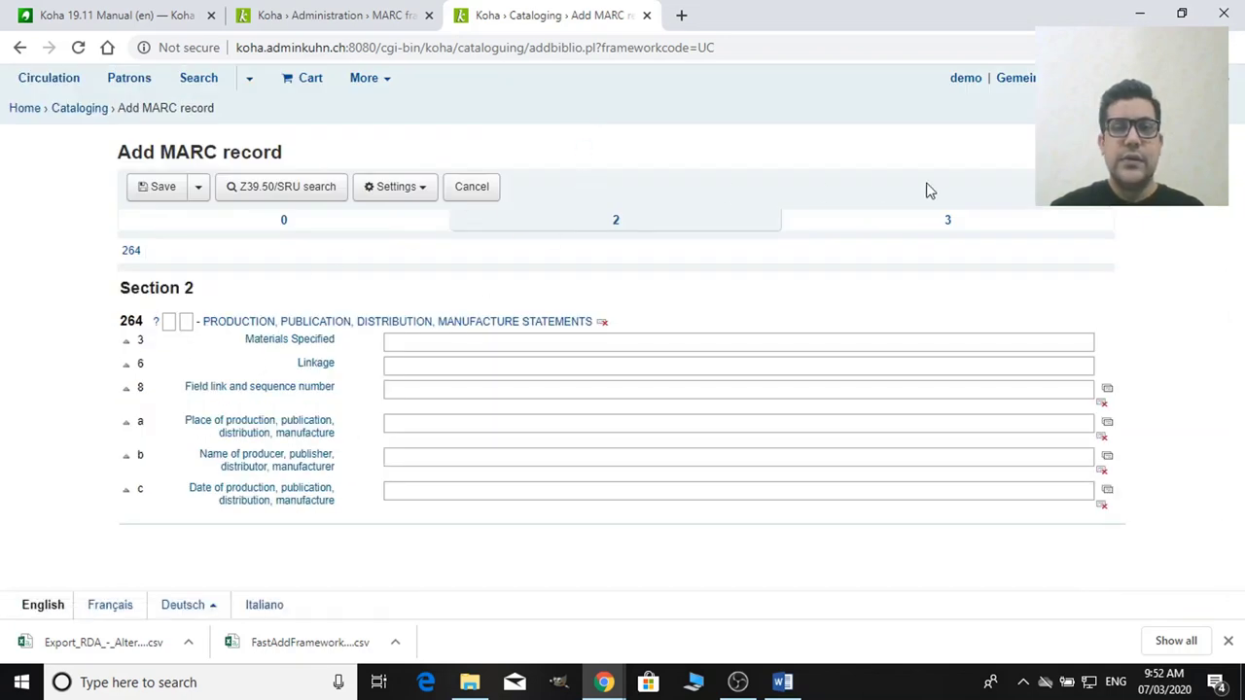
pyautogui.click(949, 223)
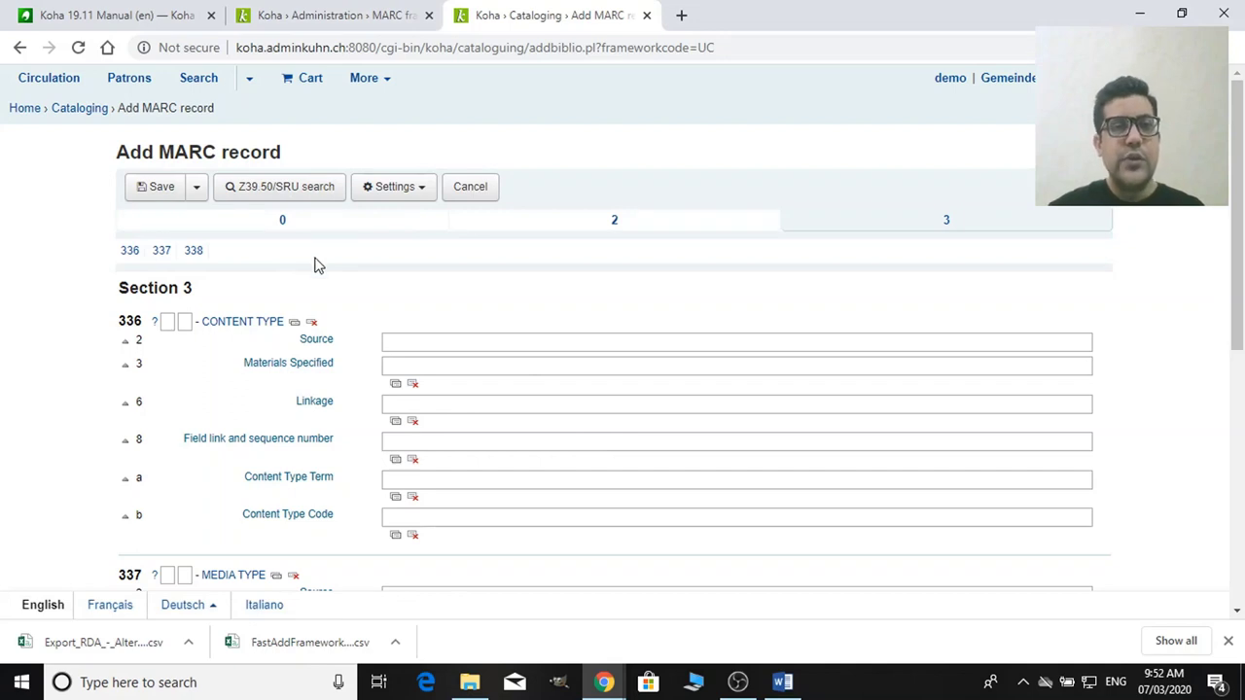
# Step: Return from the Urgent Cataloging tag list to Koha administration and open the list of MARC bibliographic frameworks
pyautogui.click(335, 22)
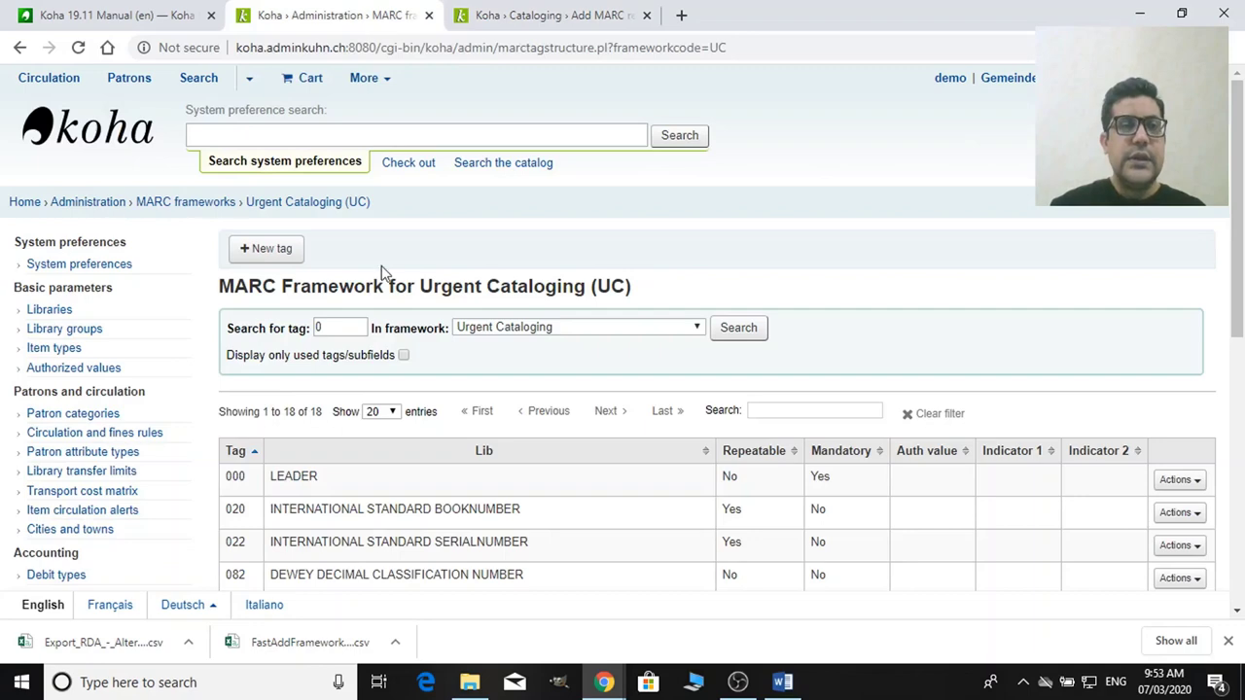
pyautogui.click(537, 16)
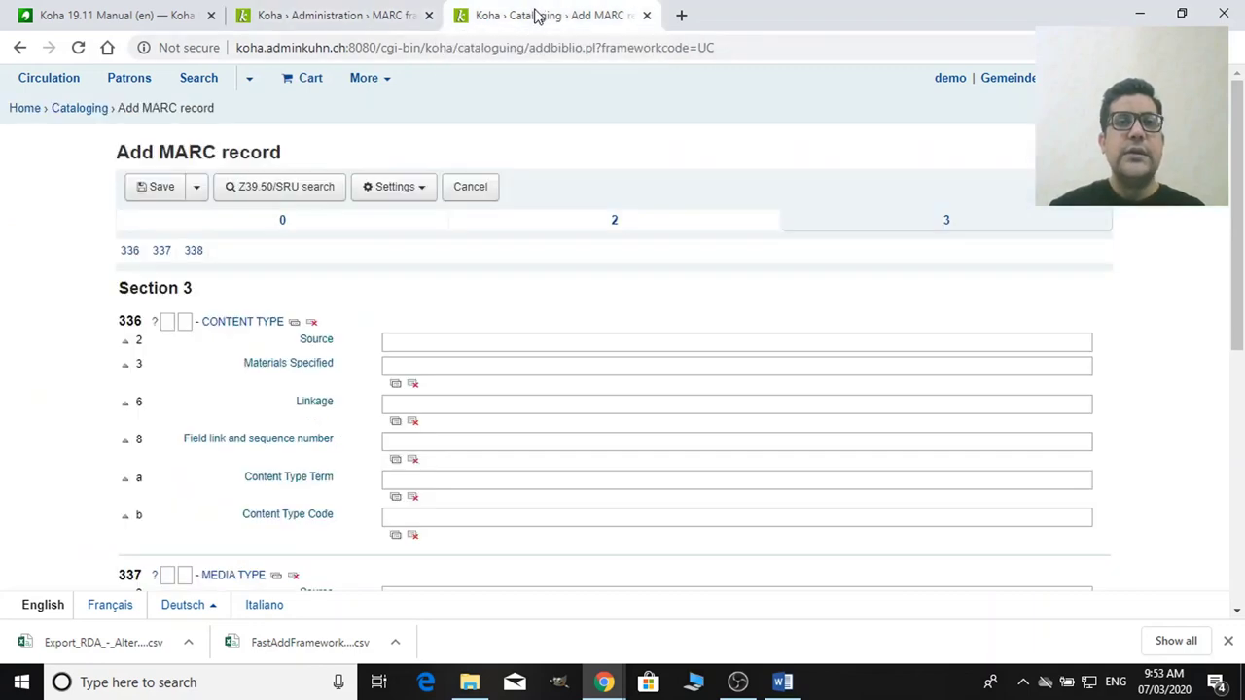
pyautogui.click(379, 14)
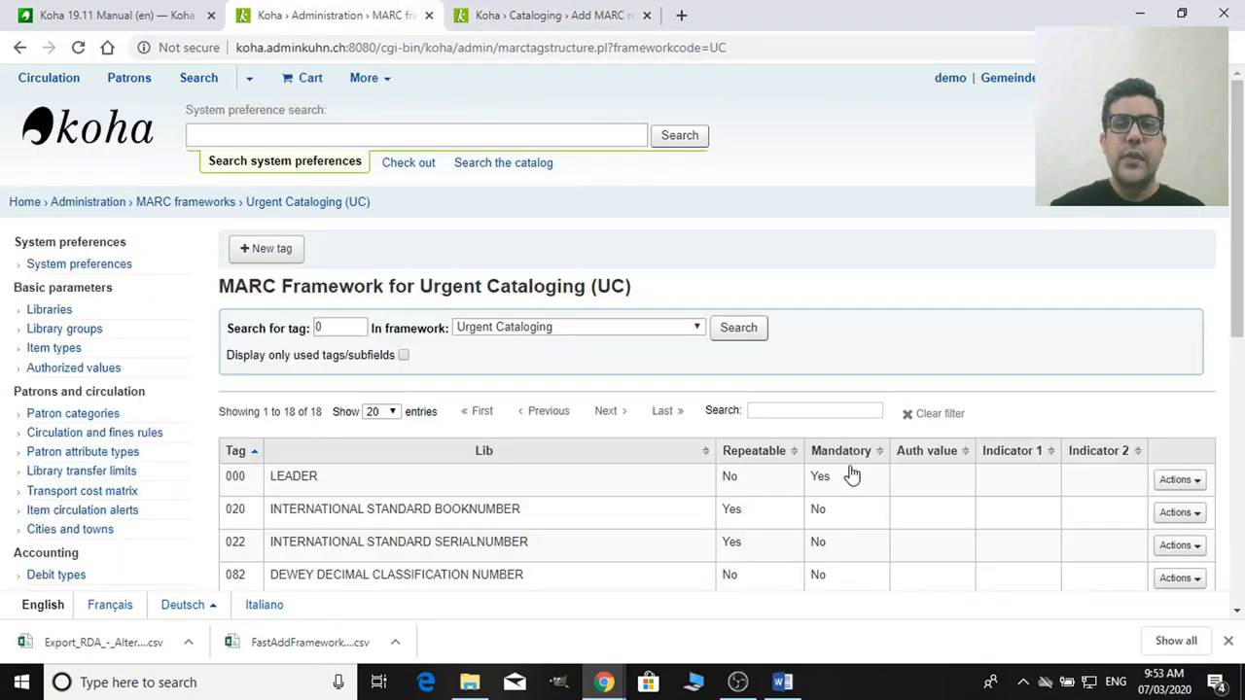
pyautogui.click(67, 203)
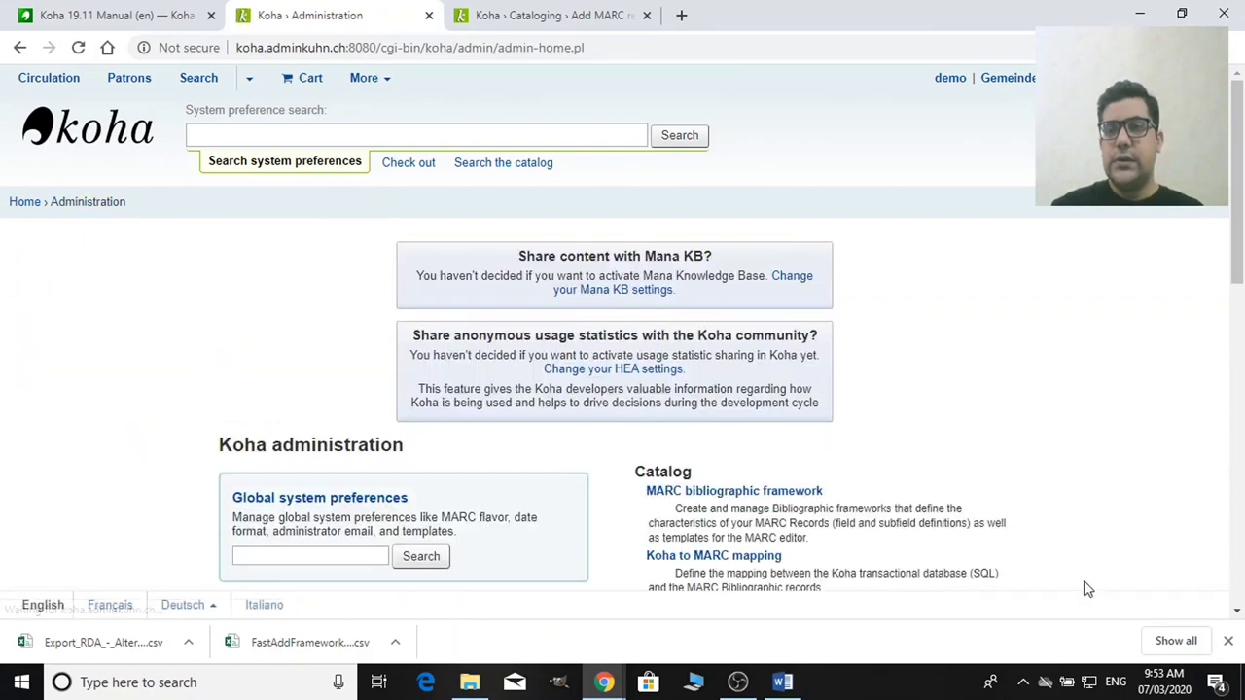
pyautogui.scroll(-5, 964, 486)
pyautogui.scroll(-2, 886, 536)
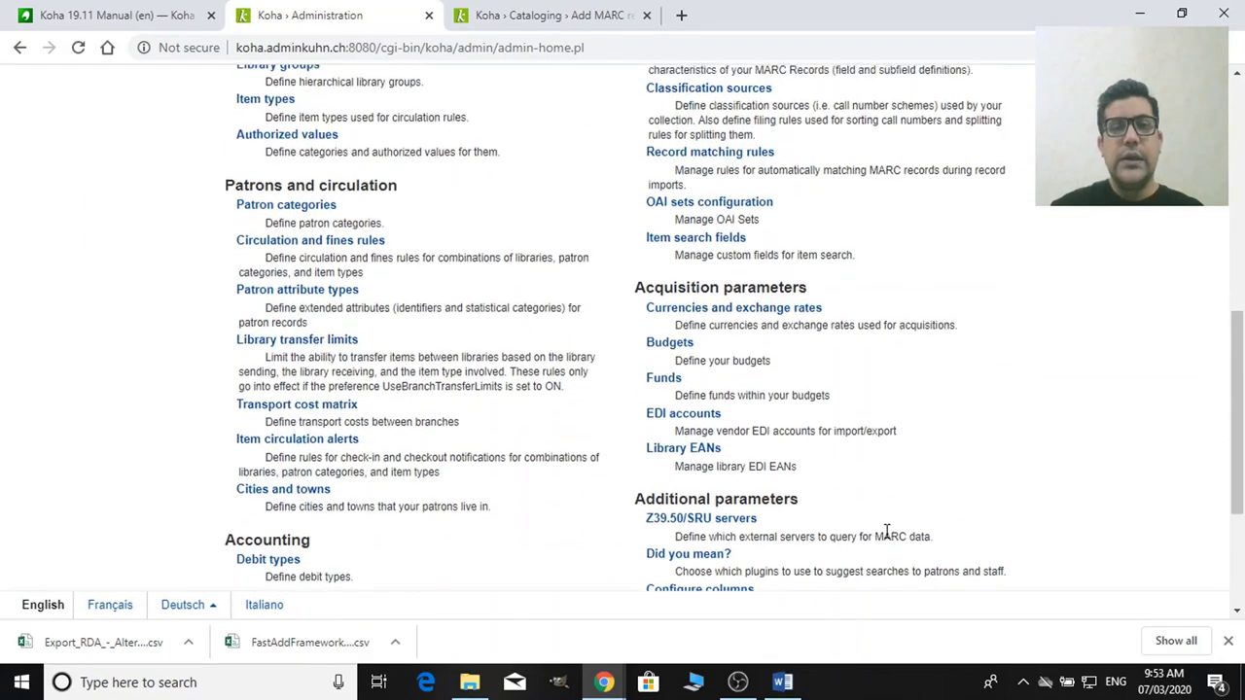
pyautogui.scroll(5, 884, 528)
pyautogui.click(806, 311)
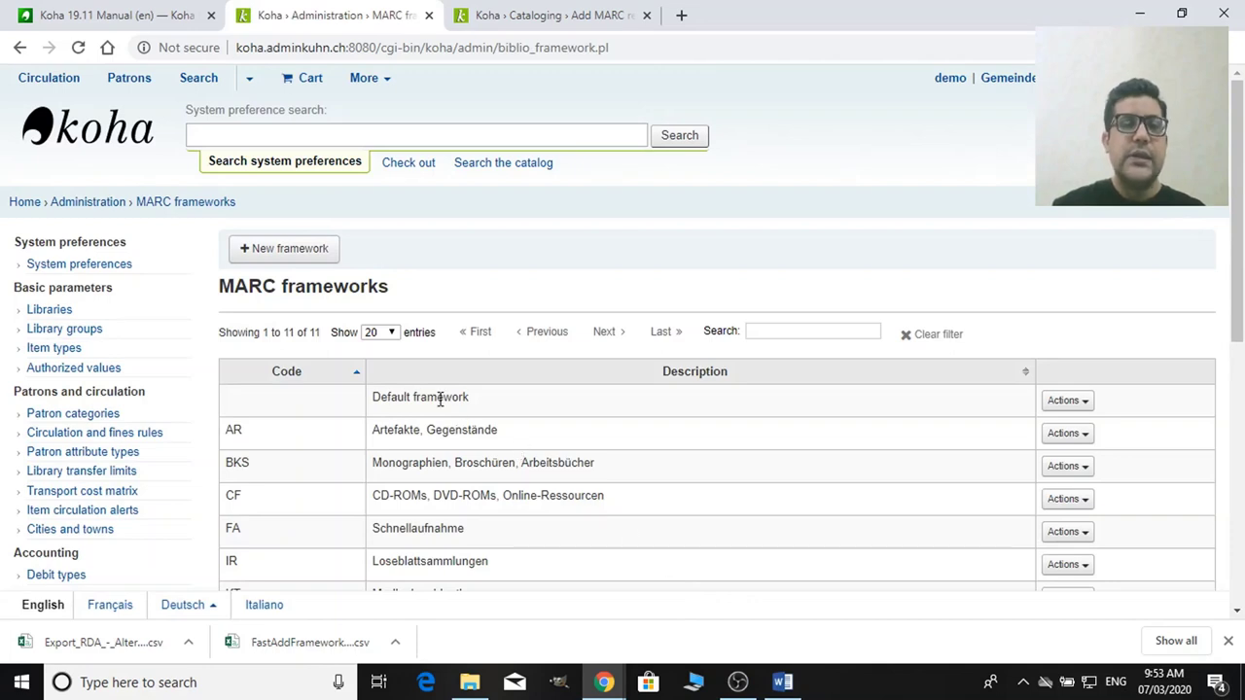
# Step: Start a structure import for the Default framework and open the file chooser
pyautogui.click(1078, 403)
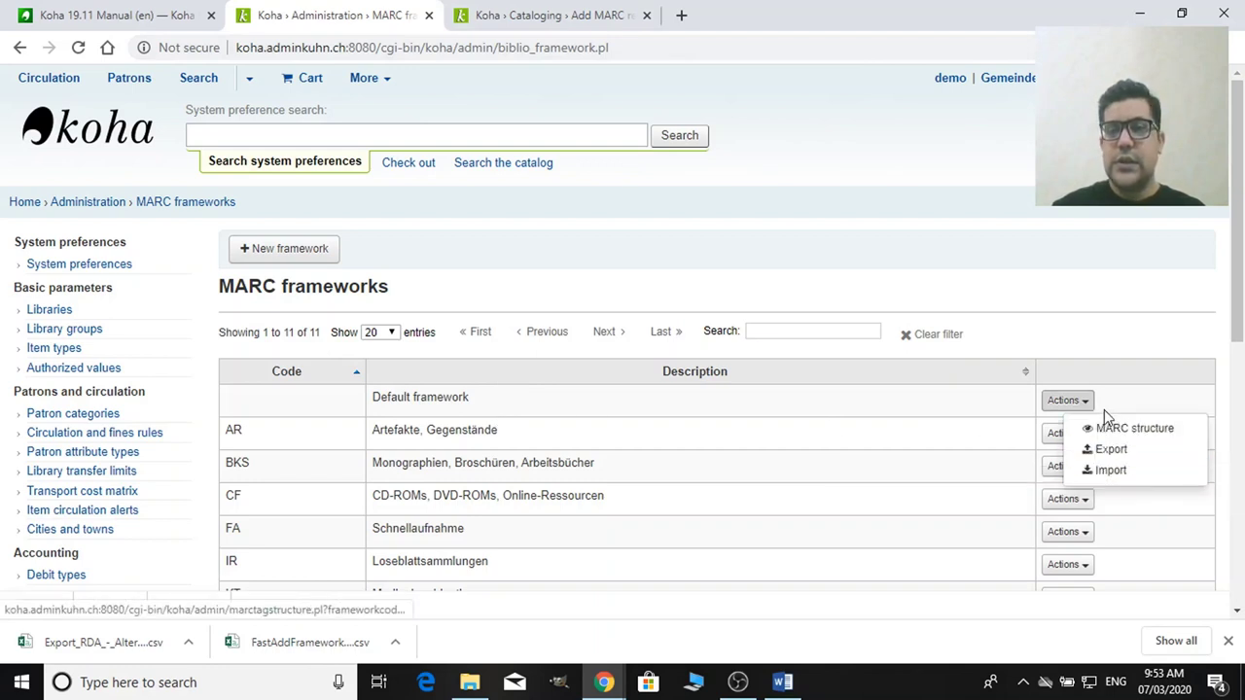
pyautogui.click(1112, 471)
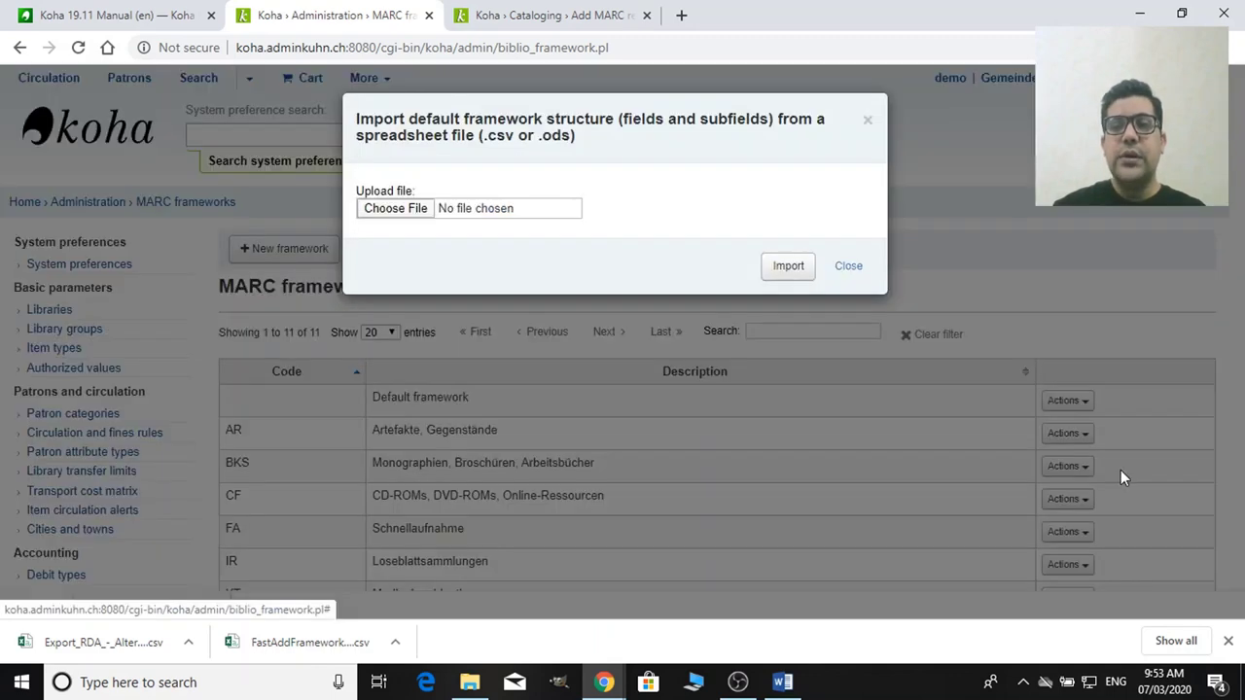
pyautogui.click(402, 207)
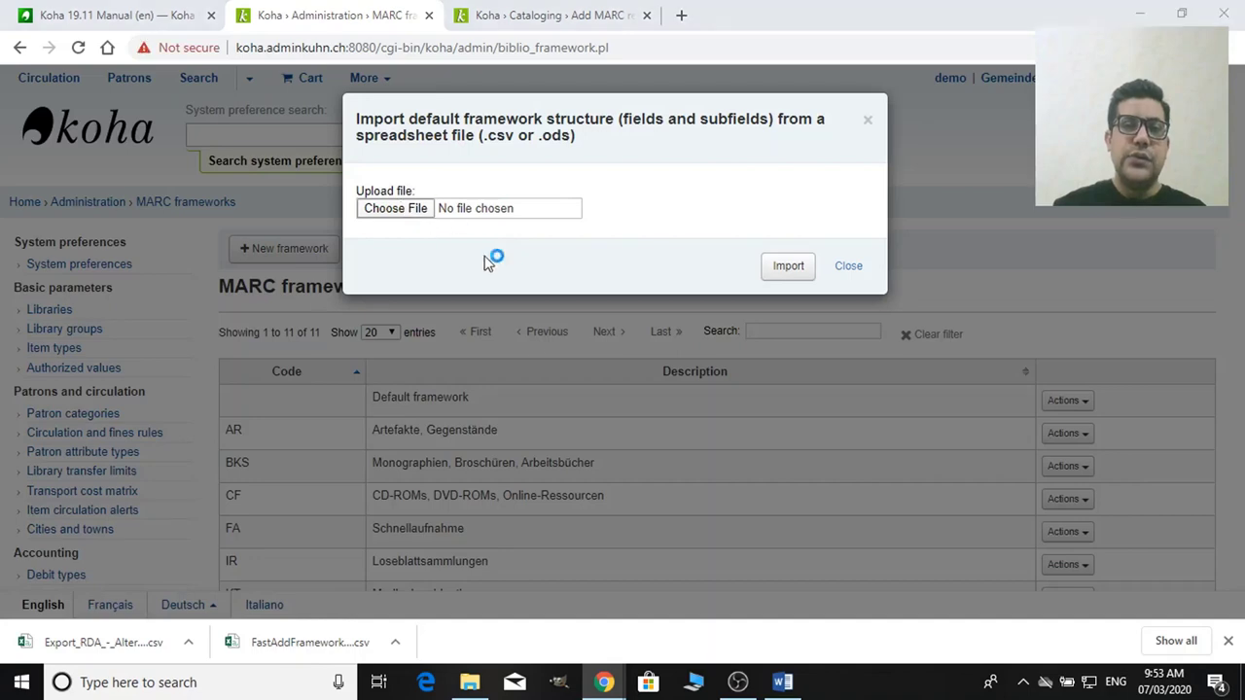
pyautogui.scroll(-1, 379, 292)
pyautogui.scroll(-1, 381, 295)
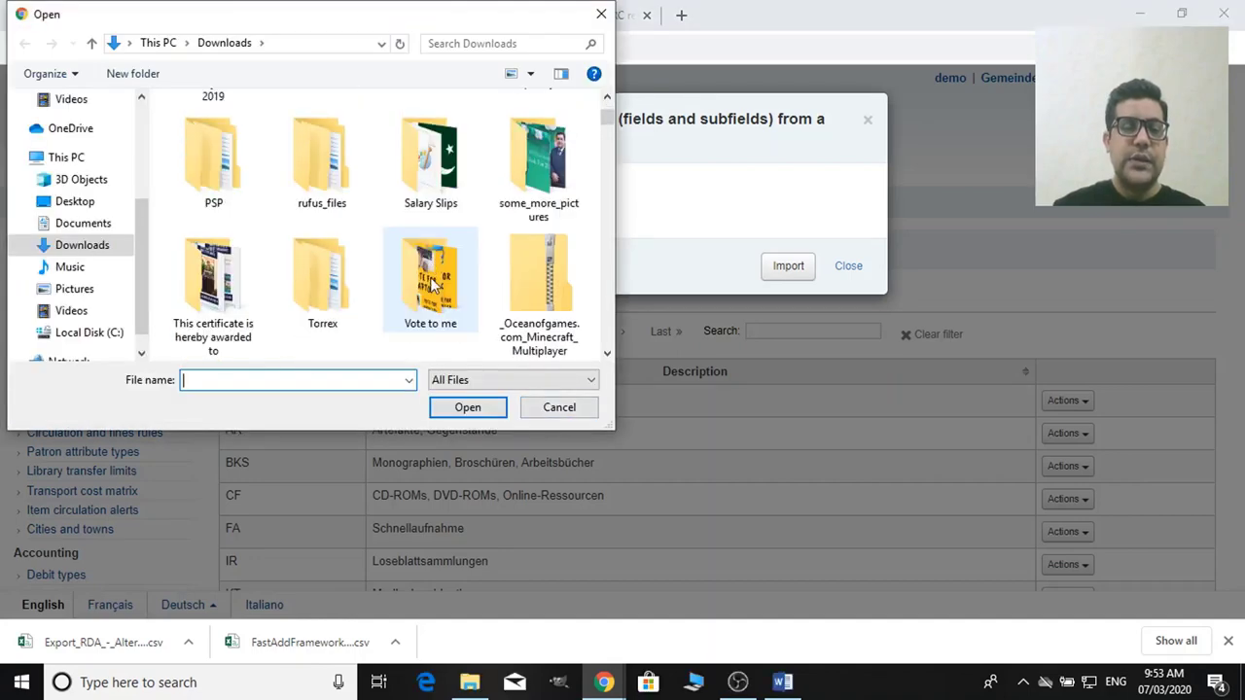
pyautogui.click(433, 284)
pyautogui.press('r')
pyautogui.press('r')
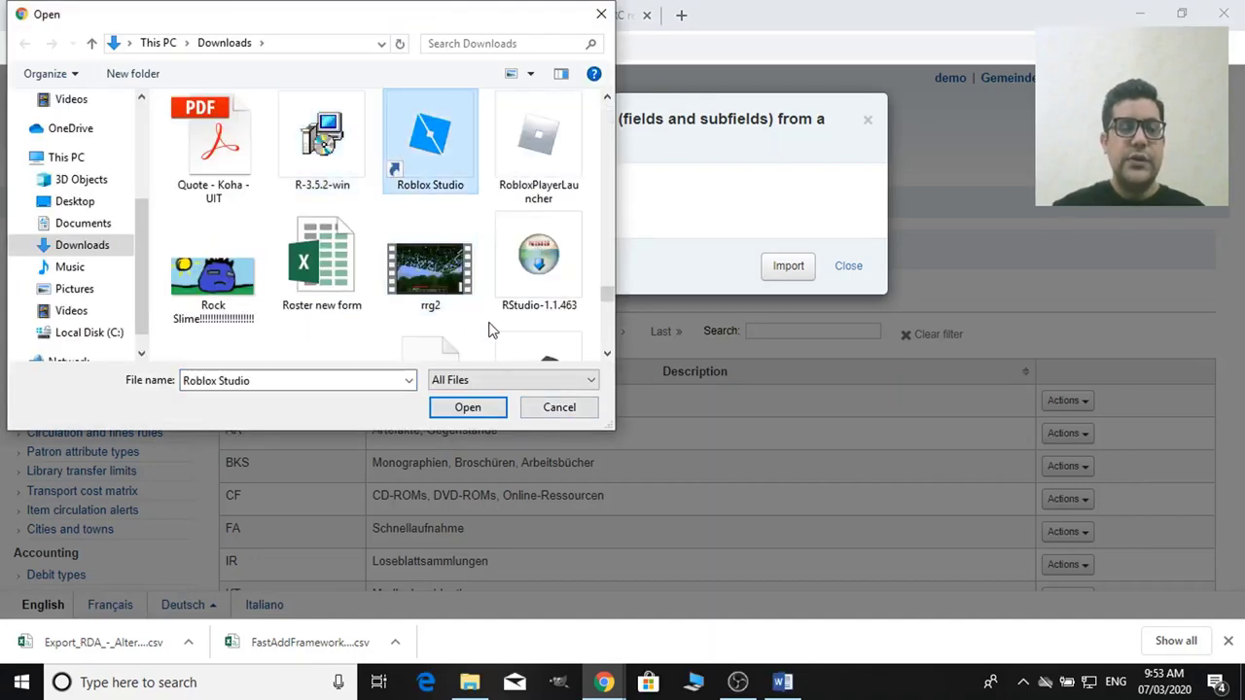
pyautogui.press('r')
pyautogui.press('r')
pyautogui.press('r')
pyautogui.press('r')
pyautogui.press('r')
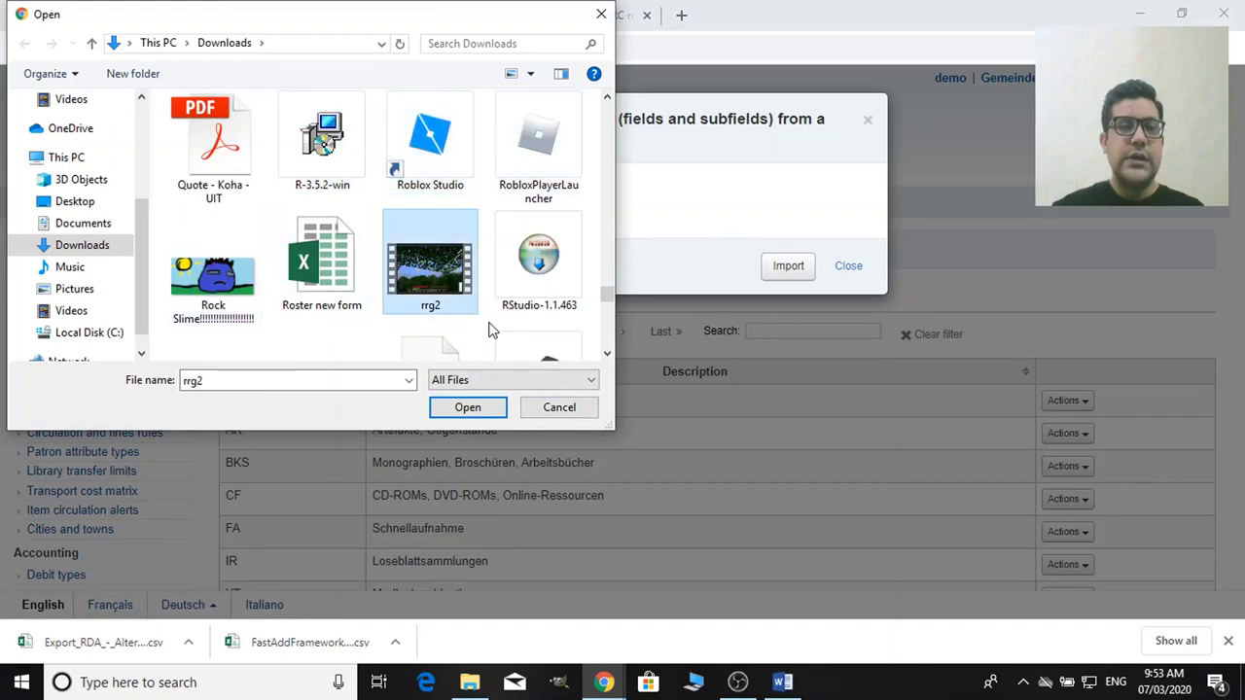
pyautogui.press('r')
pyautogui.scroll(-5, 489, 321)
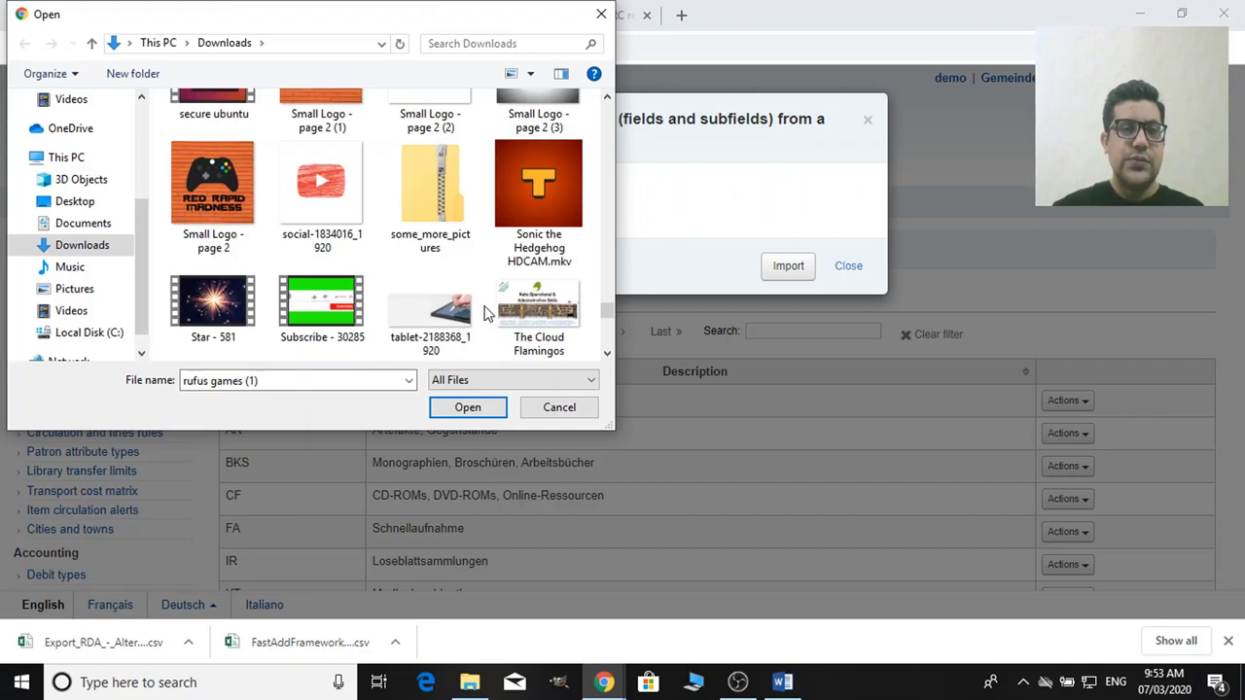
# Step: Choose Export_RDA_-_Alternative.csv in Downloads and import it into the Default framework, accepting that the existing structure is overwritten
pyautogui.press('e')
pyautogui.press('e')
pyautogui.press('e')
pyautogui.press('e')
pyautogui.press('e')
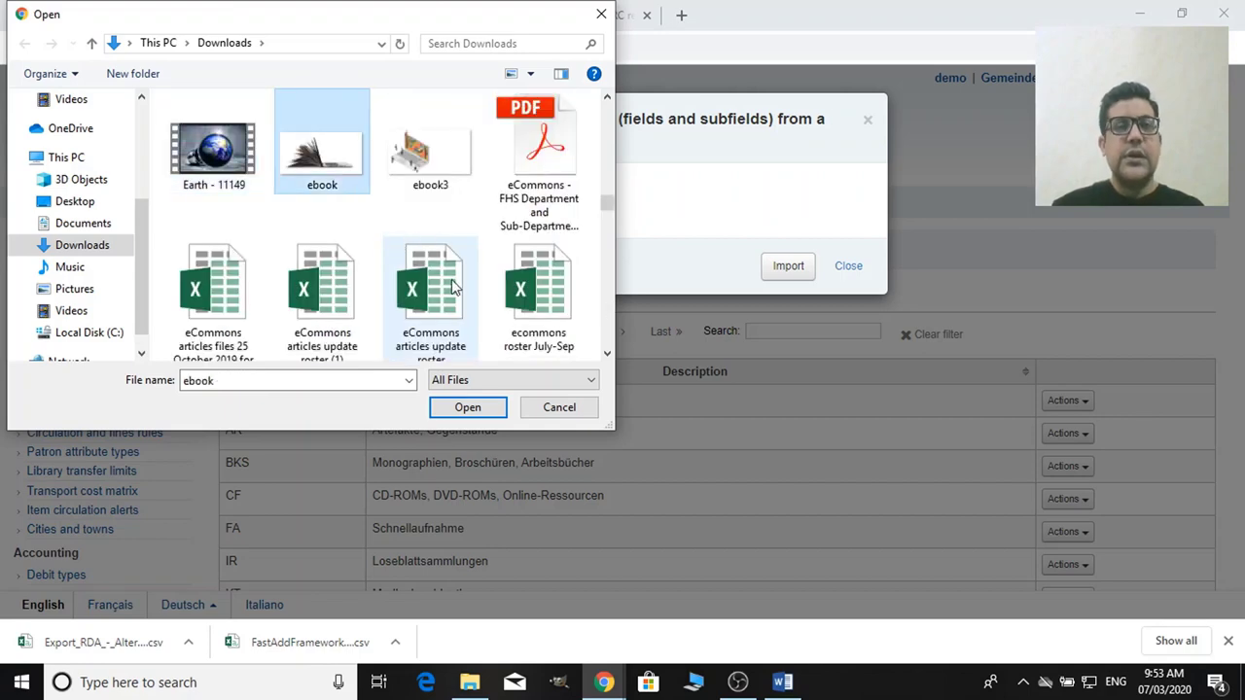
pyautogui.press('e')
pyautogui.press('e')
pyautogui.press('e')
pyautogui.press('e')
pyautogui.press('e')
pyautogui.press('e')
pyautogui.press('e')
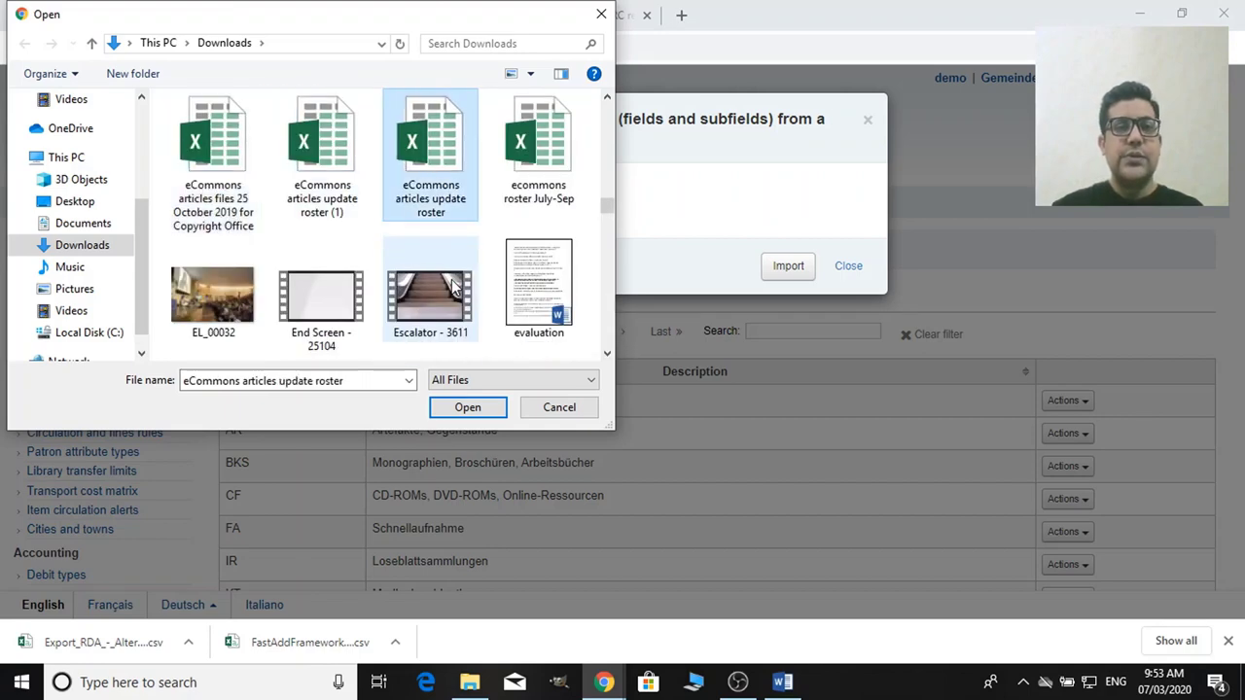
pyautogui.press('e')
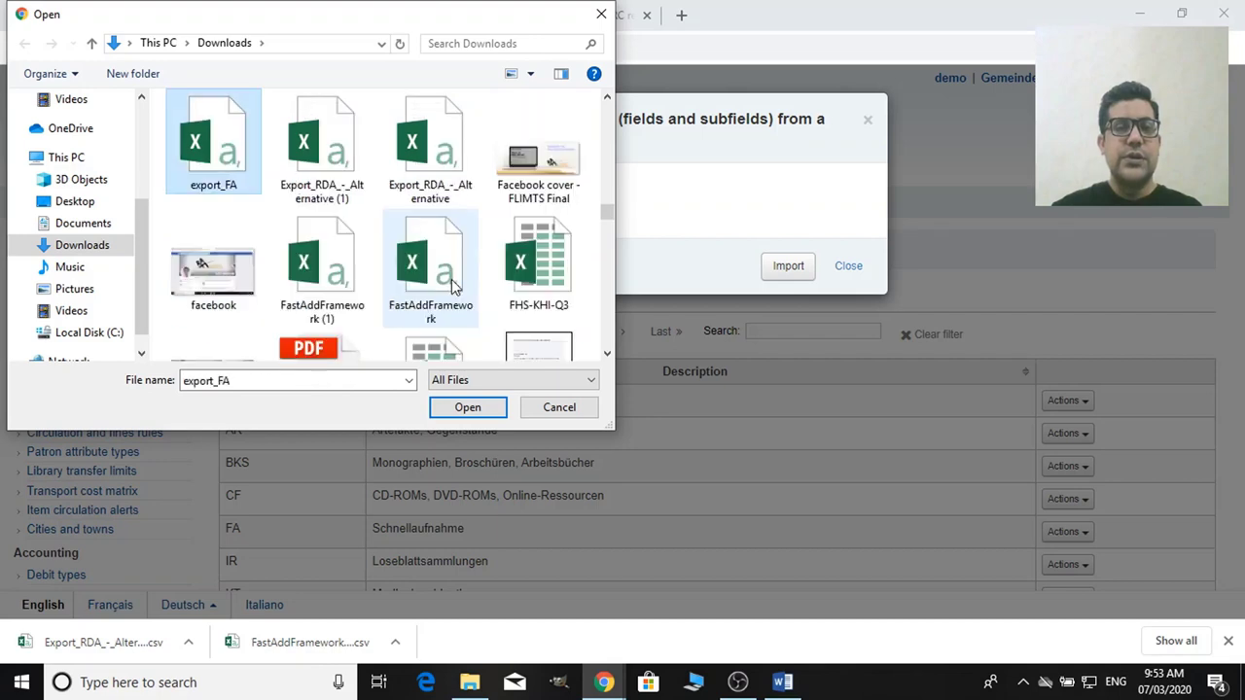
pyautogui.click(345, 188)
pyautogui.click(442, 183)
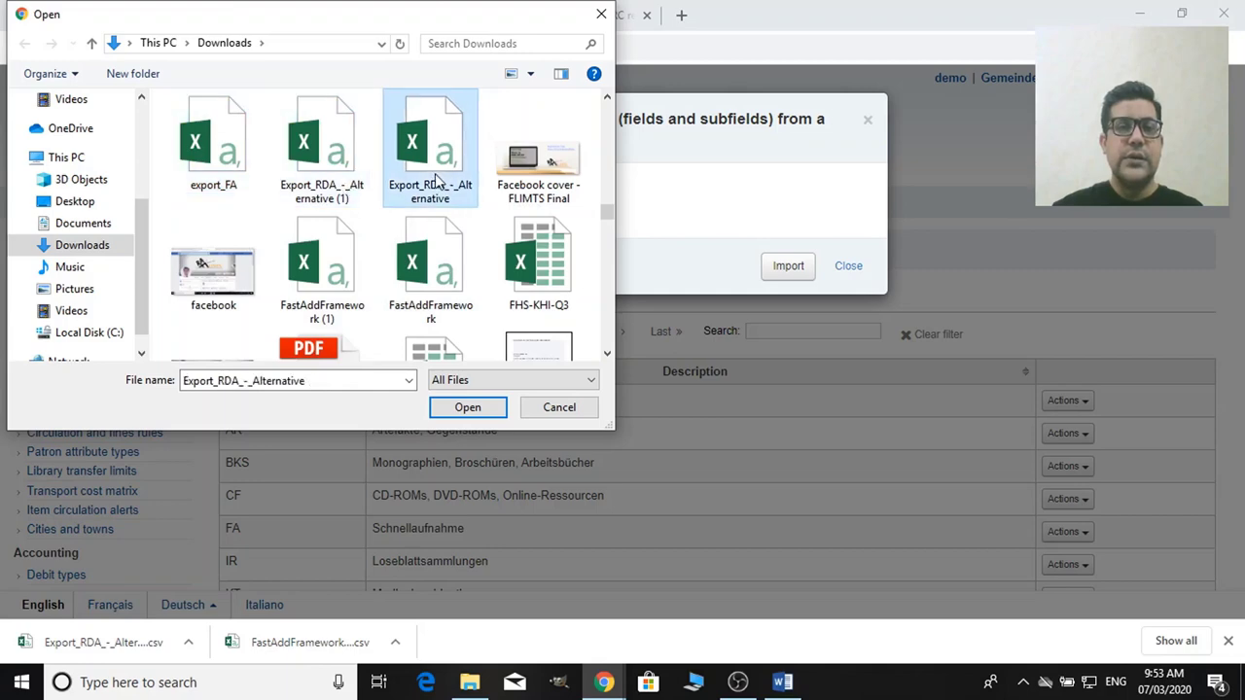
pyautogui.click(450, 407)
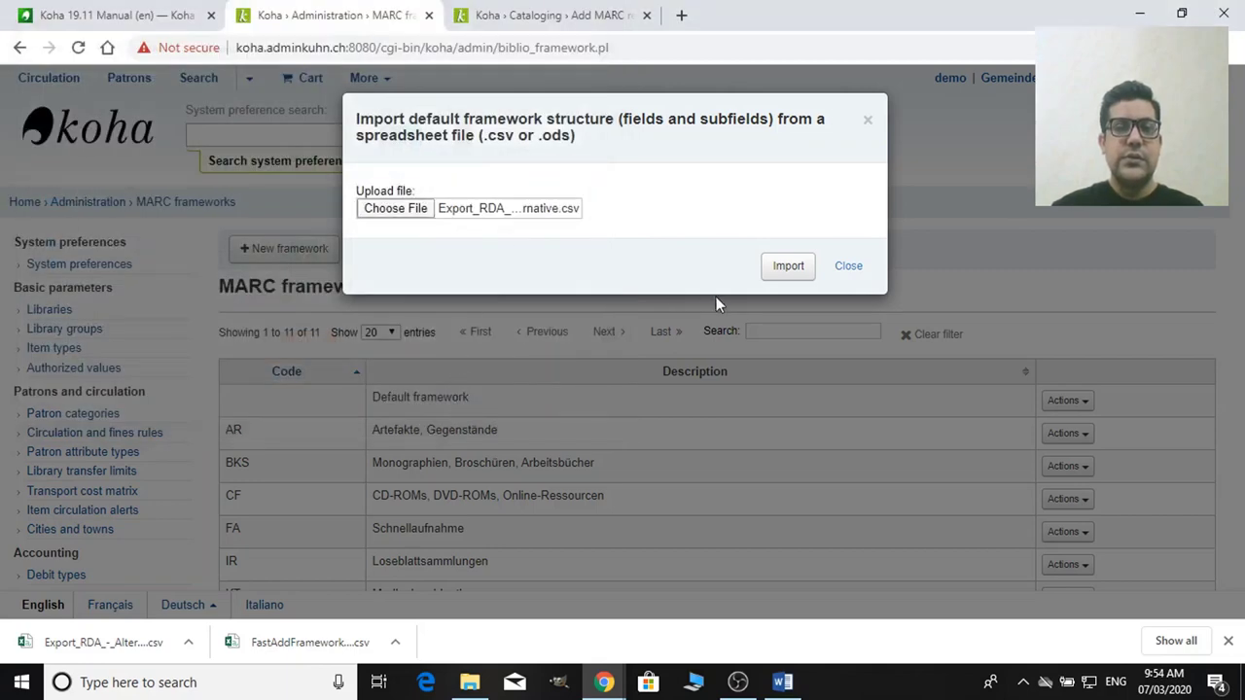
pyautogui.click(788, 271)
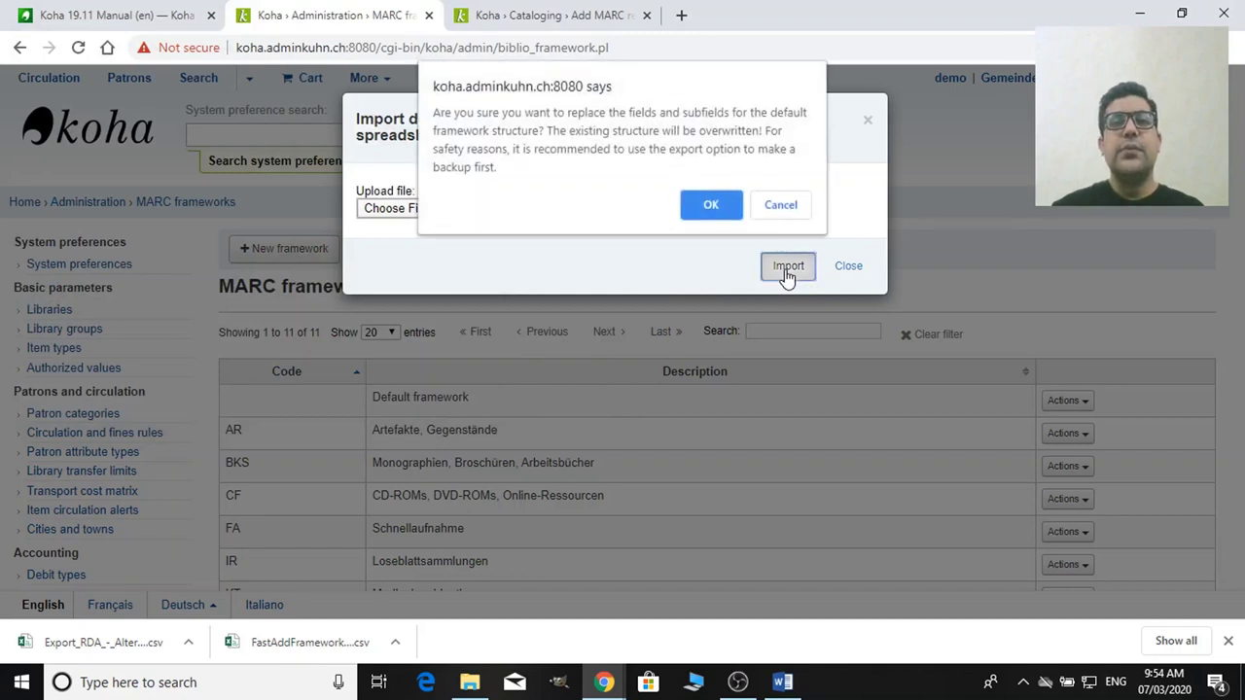
pyautogui.click(709, 204)
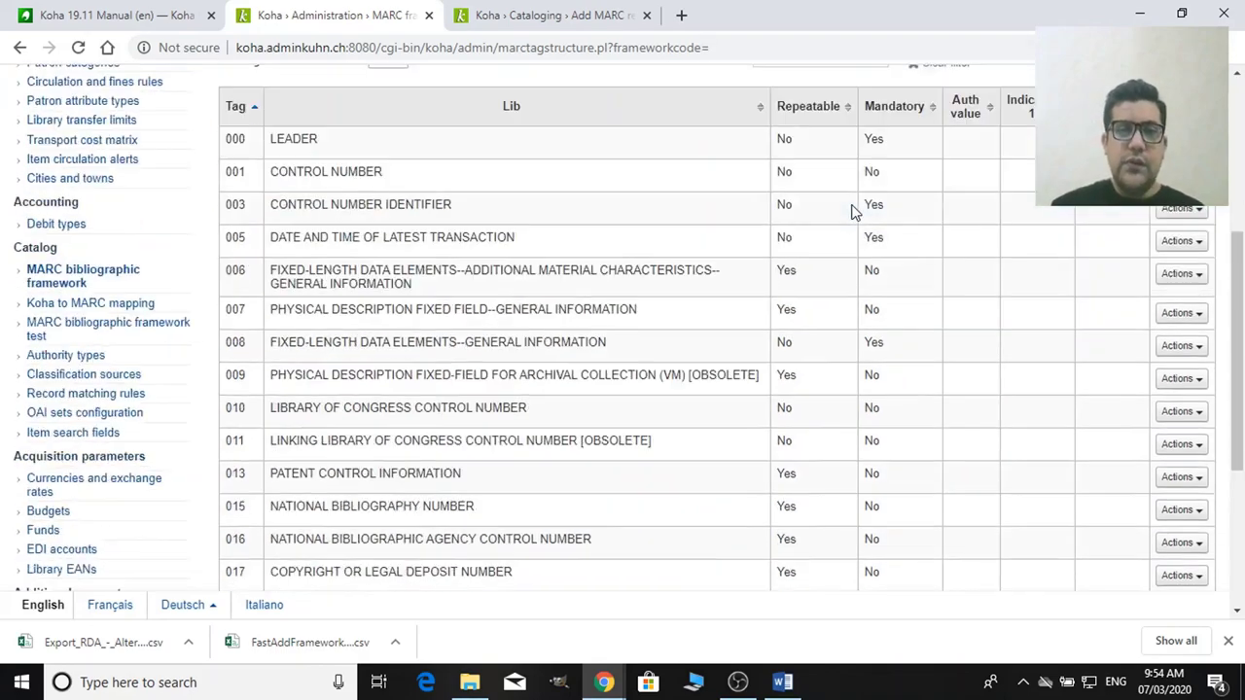
# Step: Look over the tag list of the Default MARC framework
pyautogui.scroll(-7, 856, 208)
pyautogui.scroll(8, 714, 259)
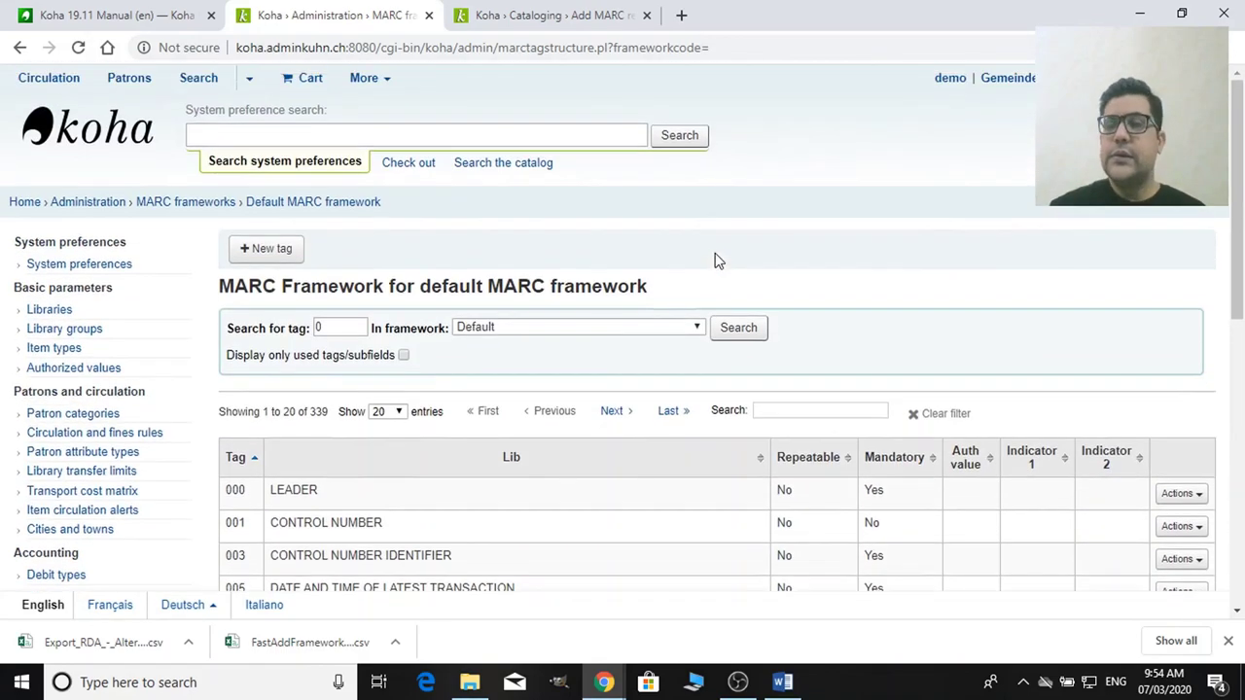
# Step: Leave the Default framework's tag list and the open Add MARC record form, and go to the Koha home page
pyautogui.click(101, 201)
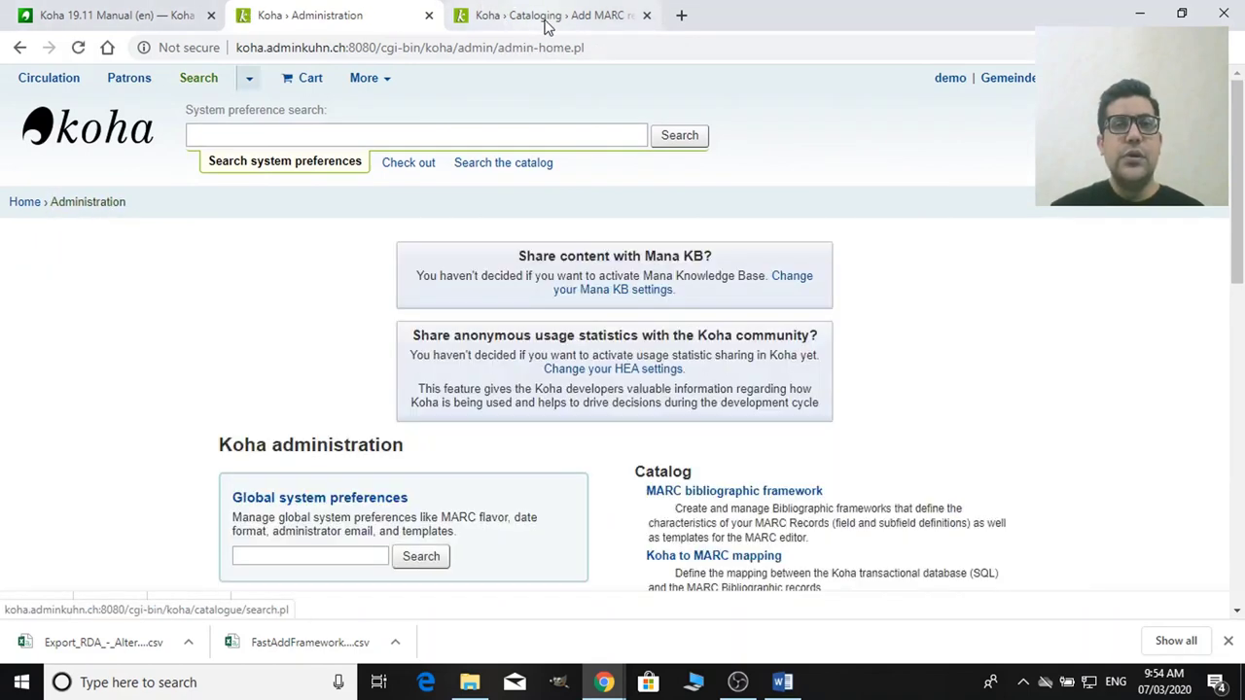
pyautogui.click(543, 16)
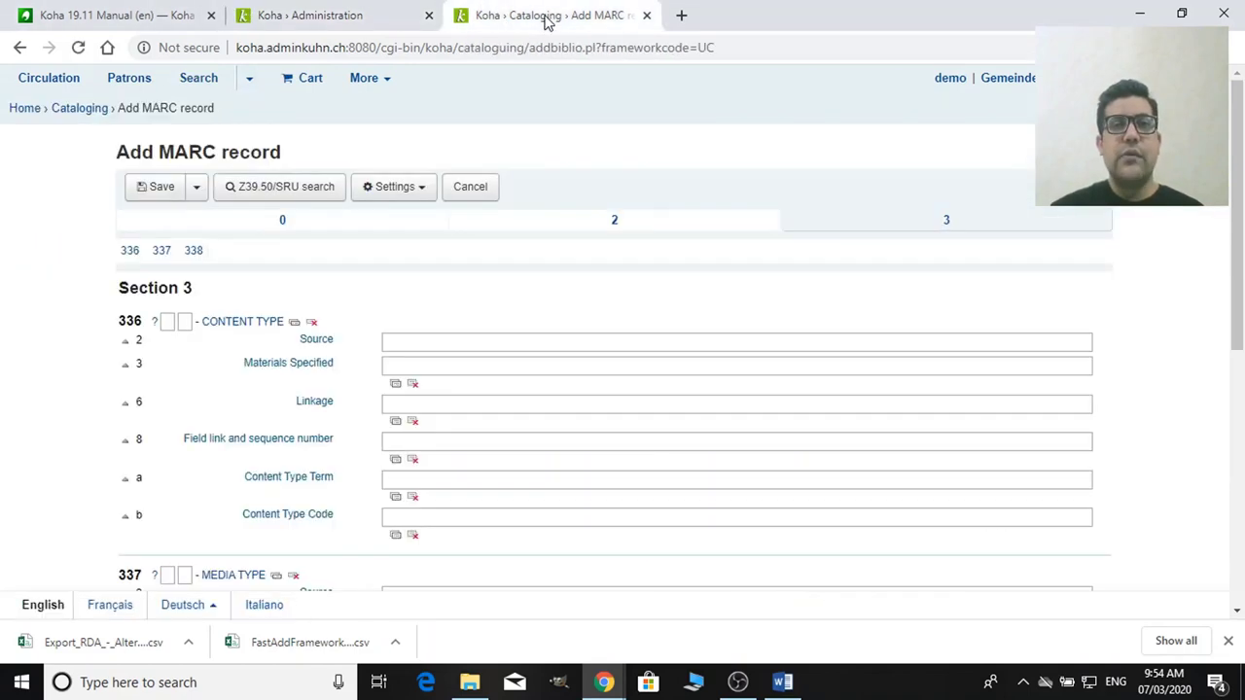
pyautogui.click(29, 118)
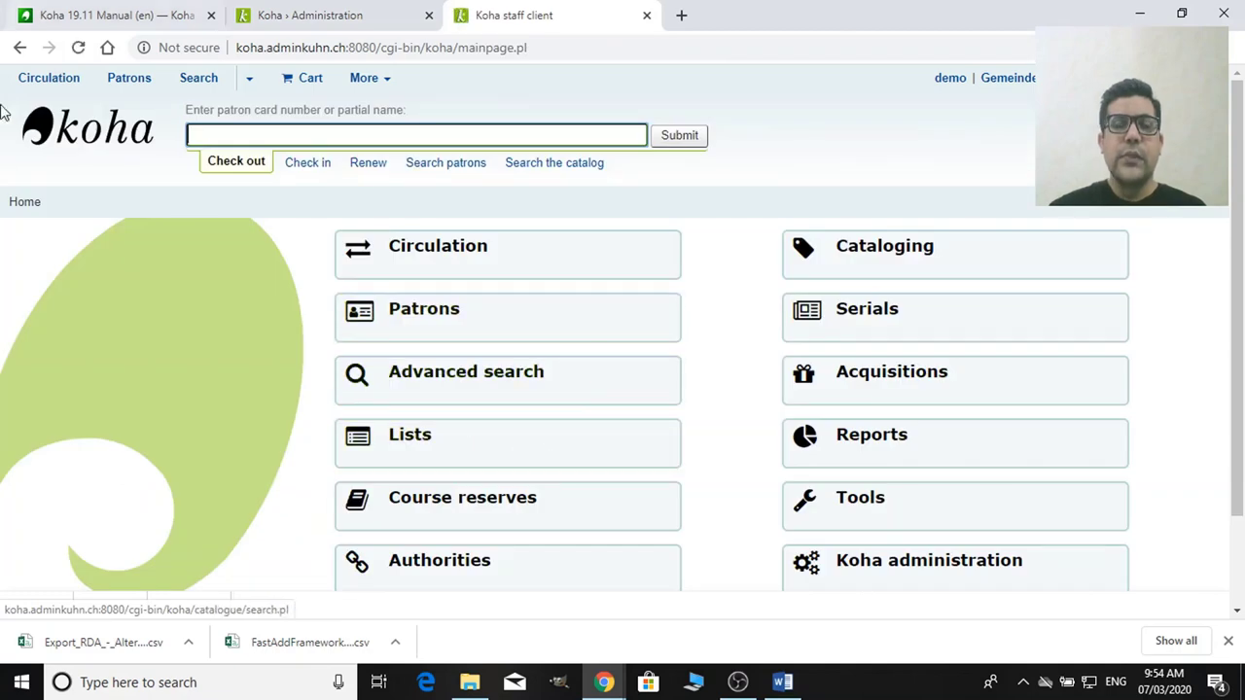
# Step: Open a new cataloging record in the Urgent Cataloging framework, look over its fields, and cancel the form
pyautogui.click(1022, 253)
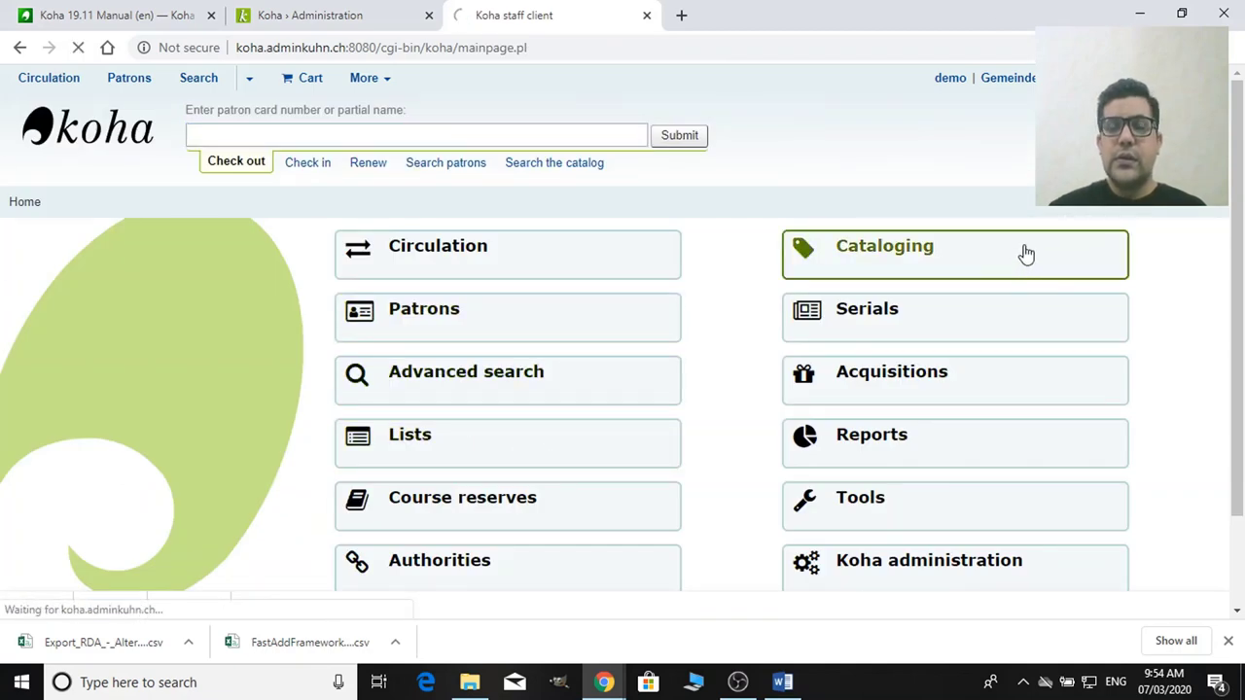
pyautogui.click(300, 255)
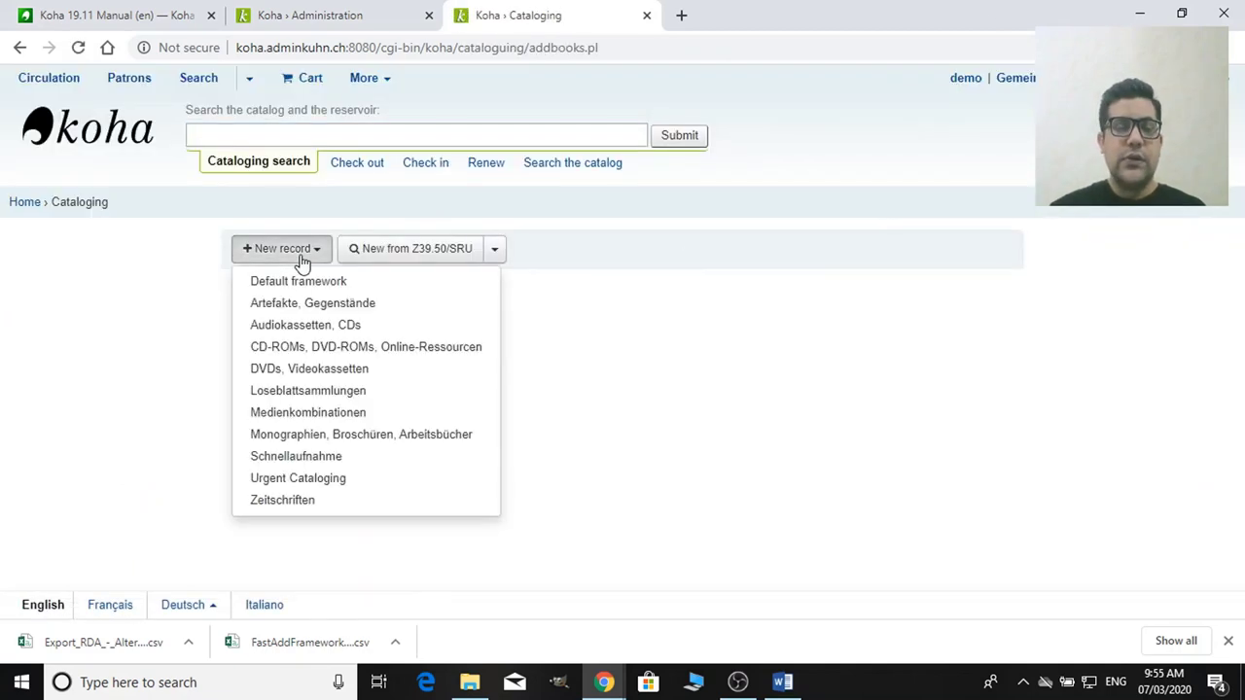
pyautogui.click(358, 481)
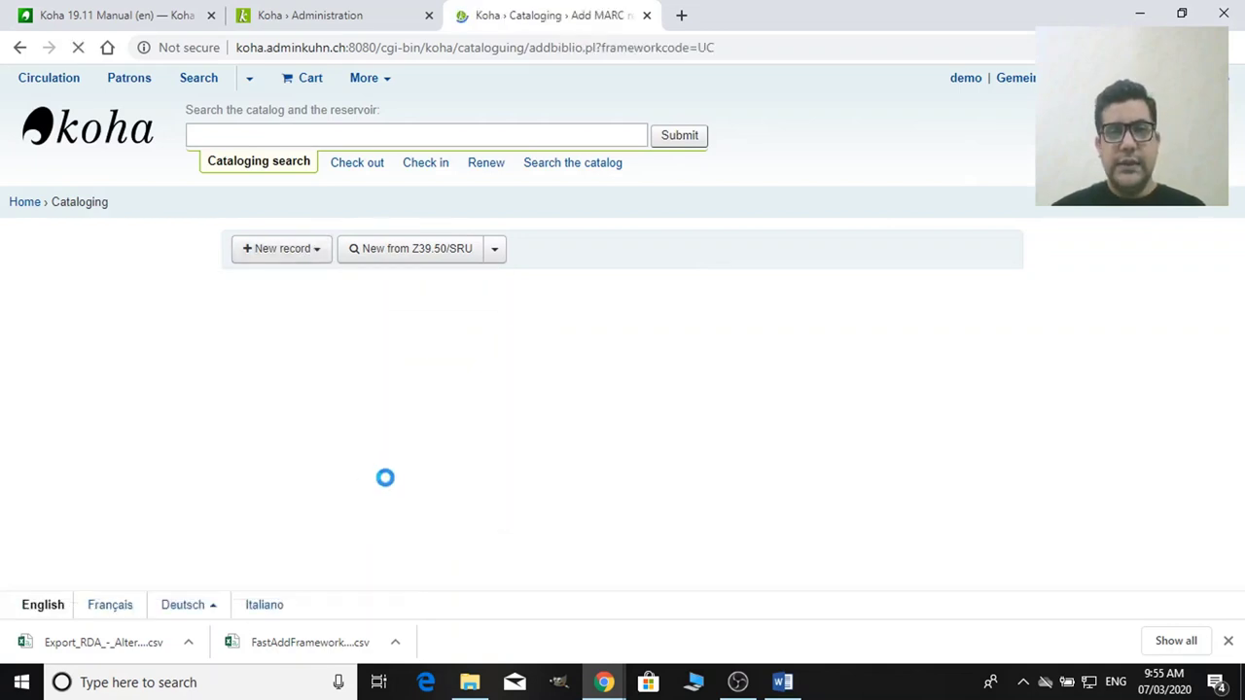
pyautogui.scroll(-5, 418, 473)
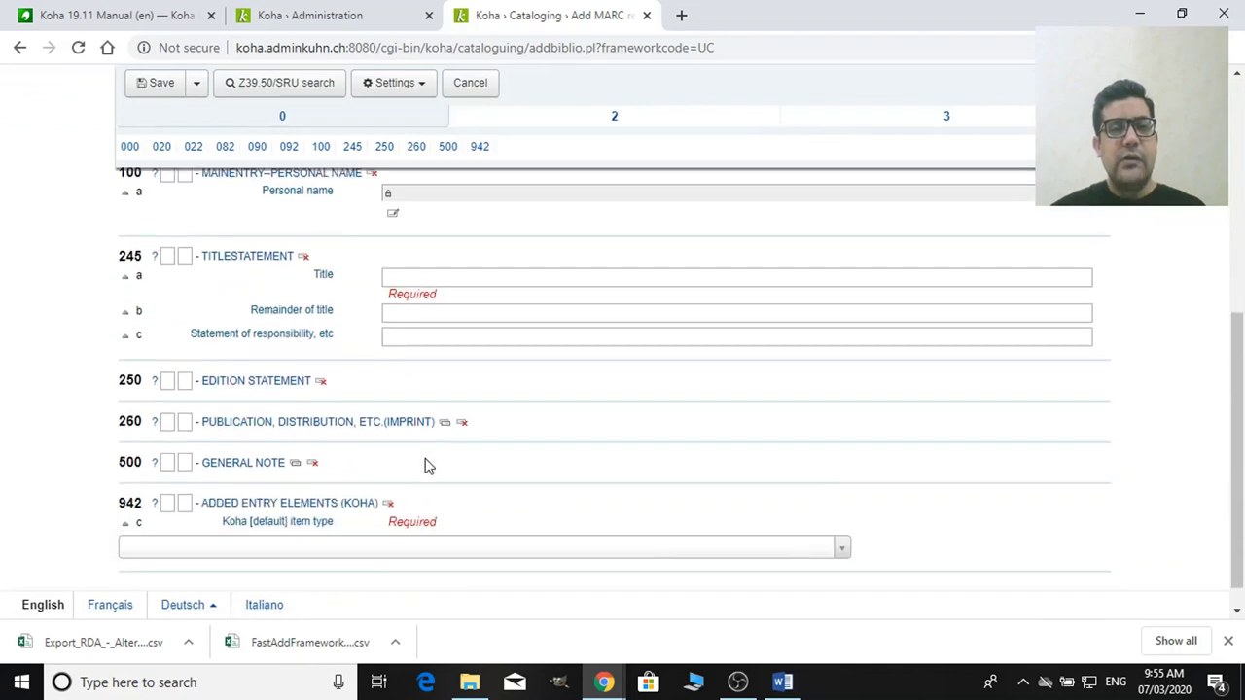
pyautogui.scroll(5, 425, 464)
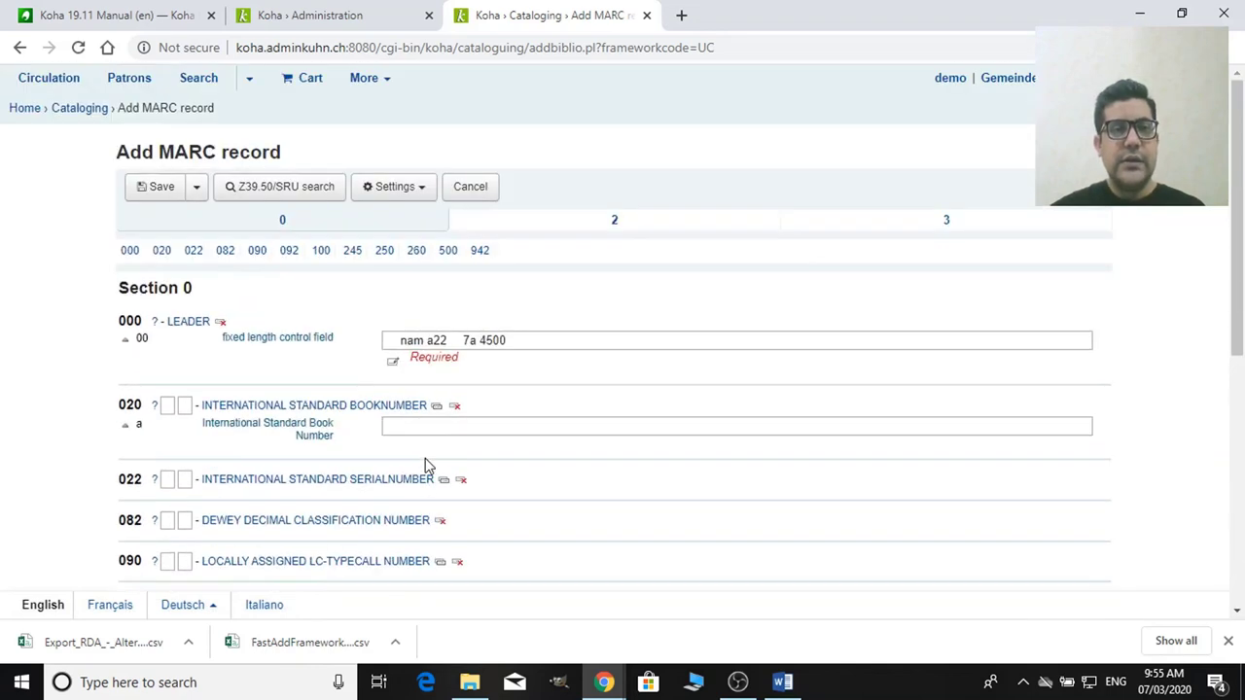
pyautogui.click(467, 189)
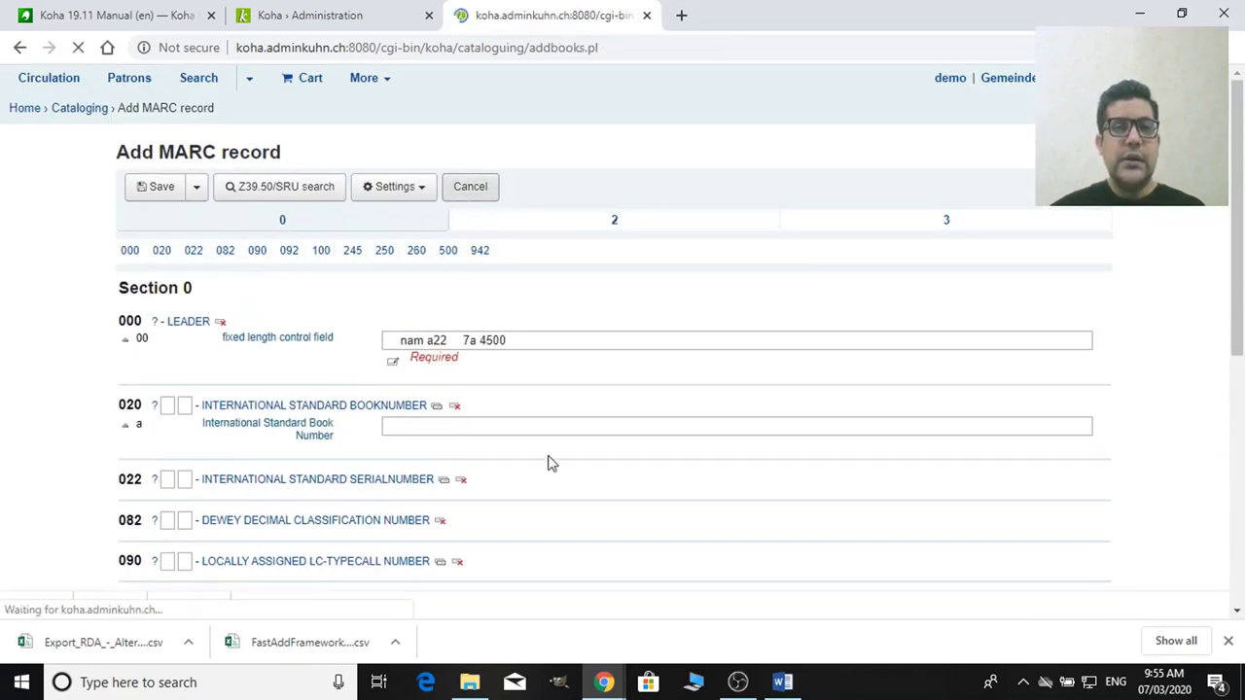
# Step: Open a new record in the Default framework and translate the German page into English
pyautogui.click(317, 255)
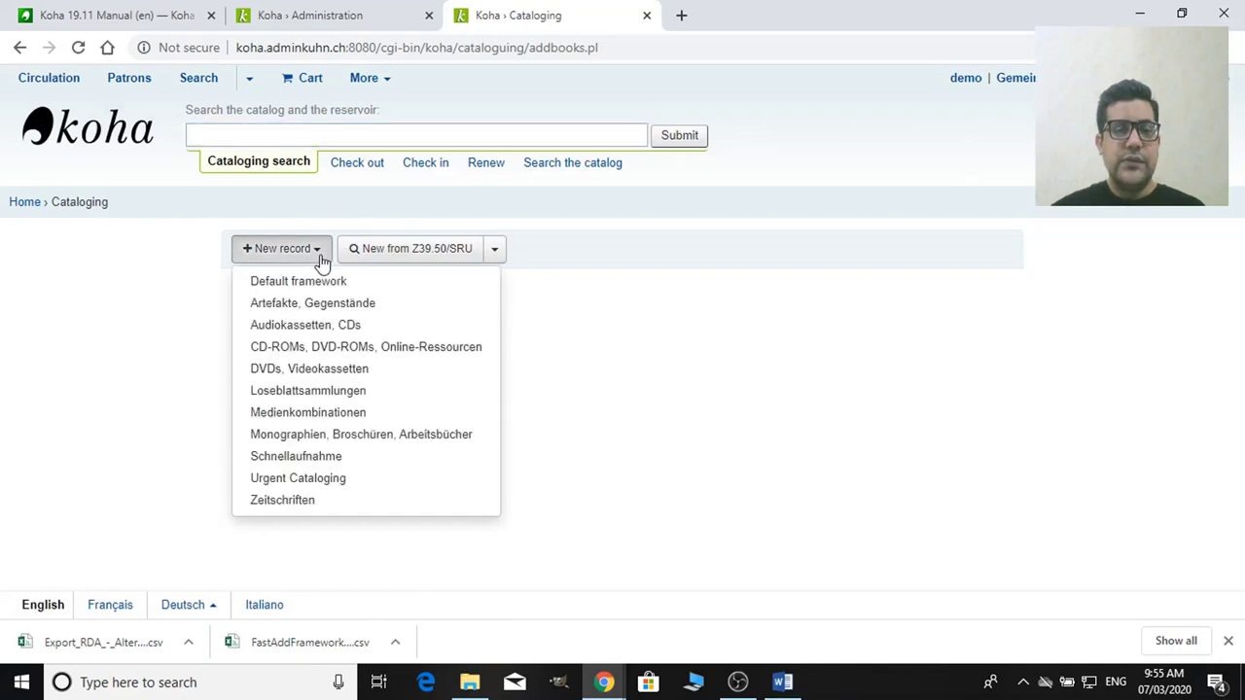
pyautogui.click(321, 284)
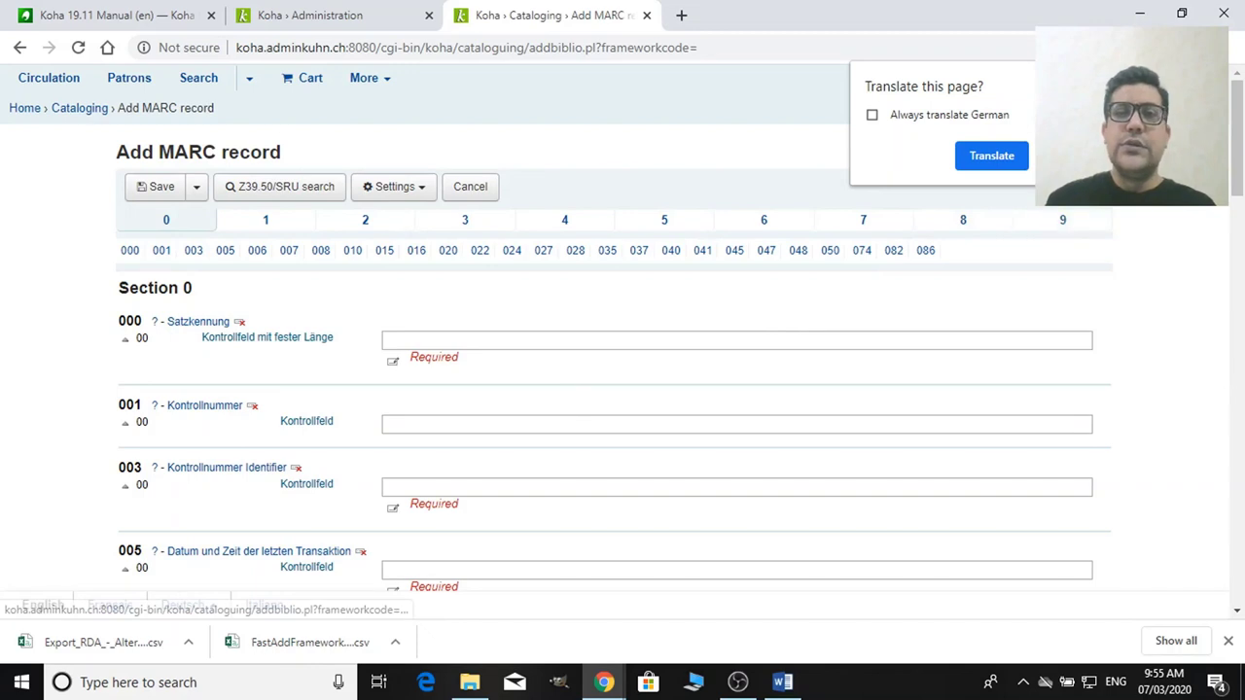
pyautogui.click(1016, 174)
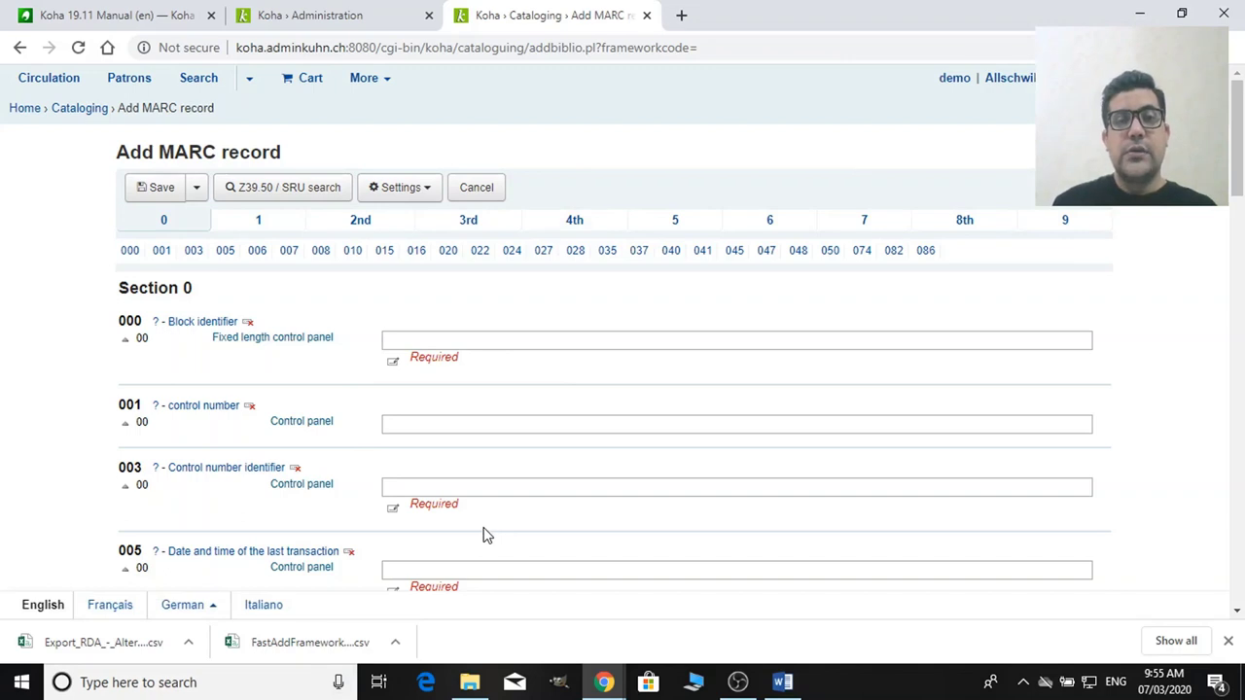
# Step: Examine the fields in sections 0 and 2 of the Default framework record form, then cancel the record
pyautogui.scroll(-3, 380, 603)
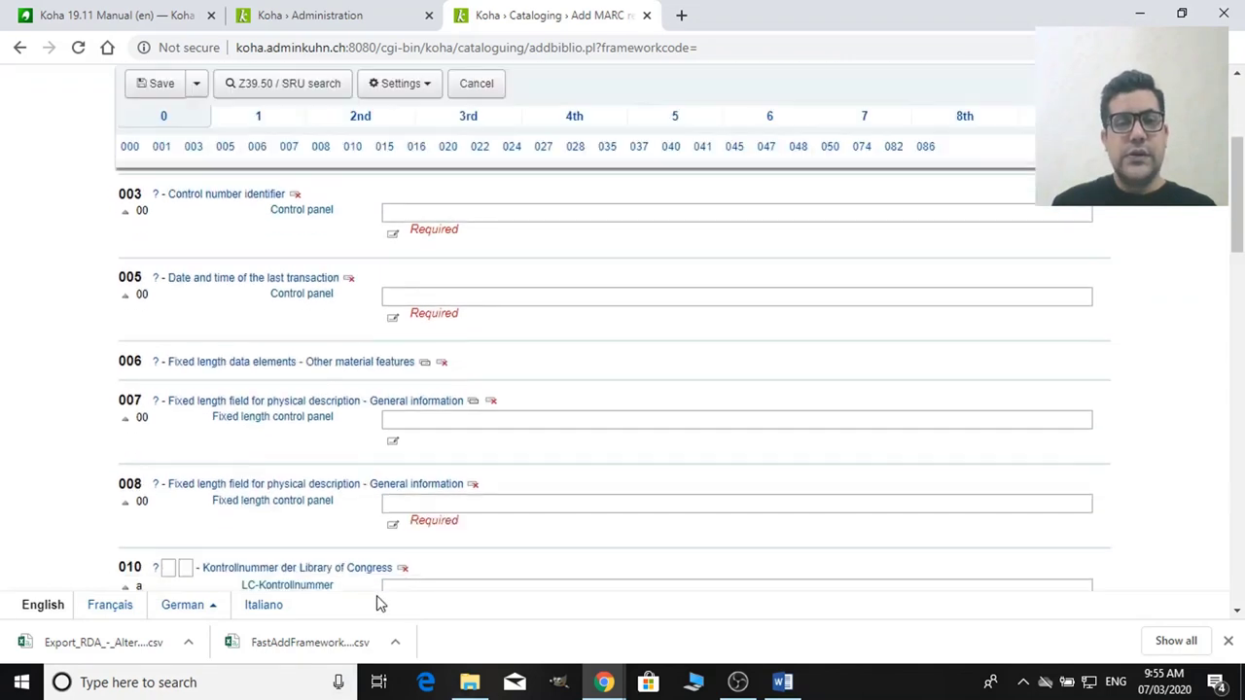
pyautogui.scroll(-3, 379, 603)
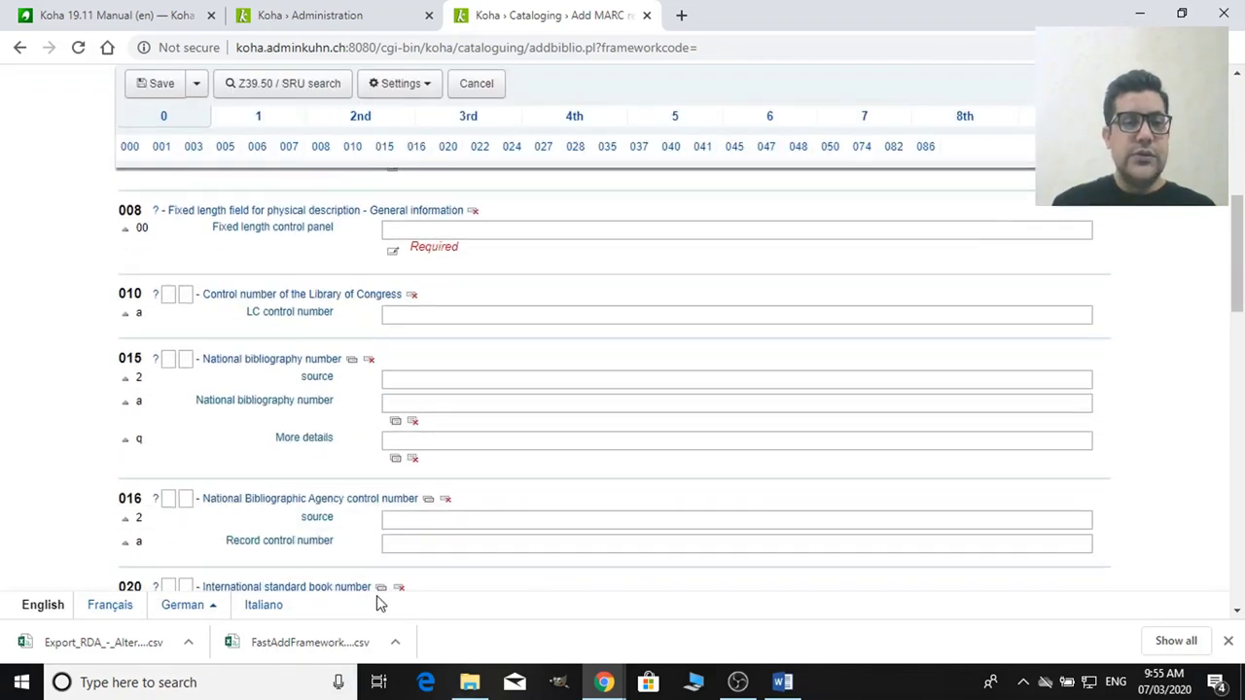
pyautogui.scroll(-5, 380, 603)
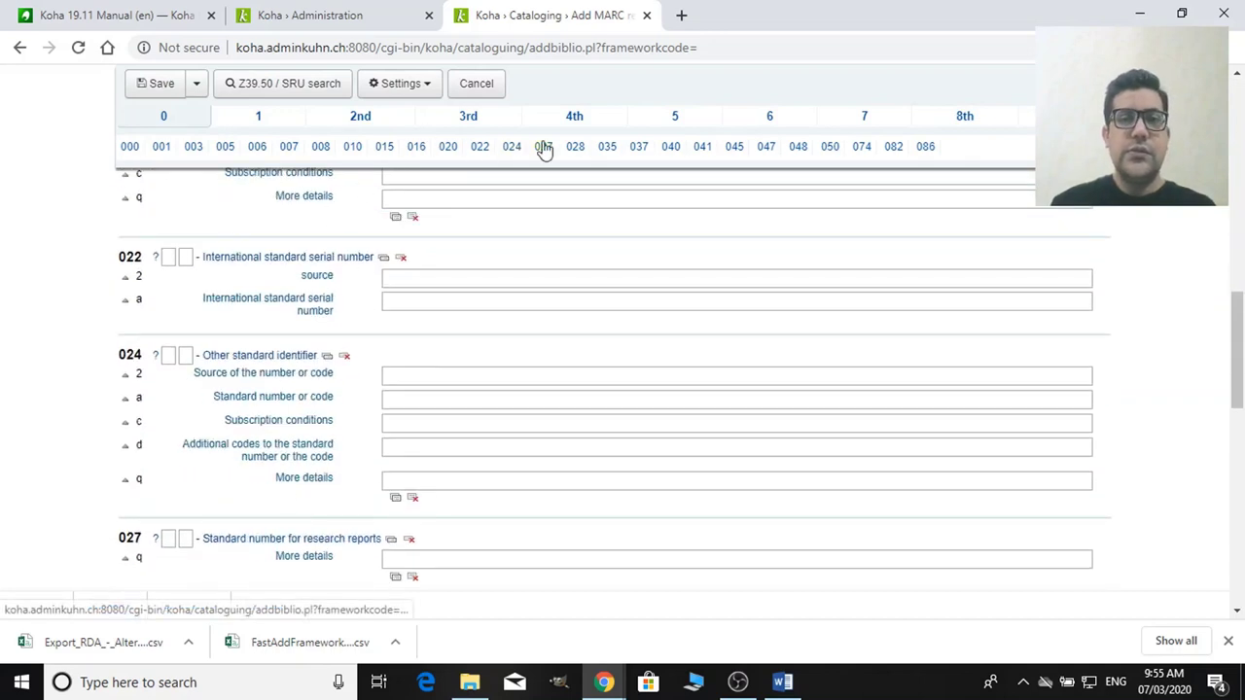
pyautogui.click(398, 126)
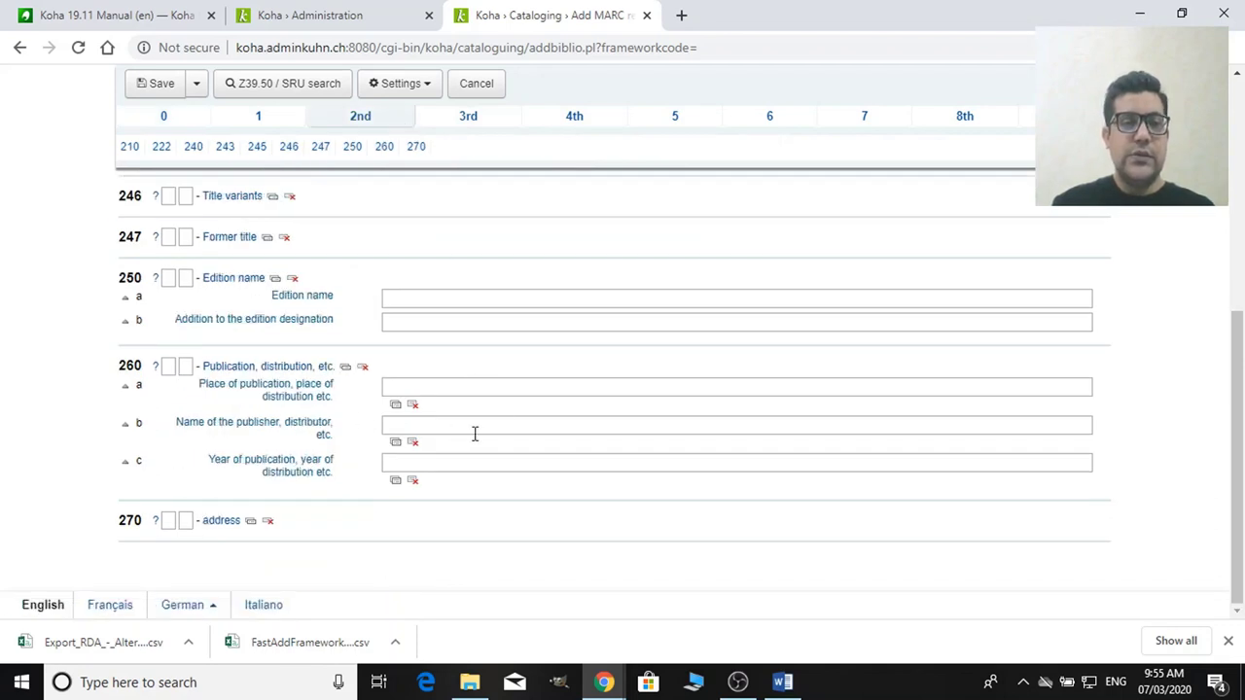
pyautogui.scroll(4, 474, 433)
pyautogui.scroll(1, 475, 433)
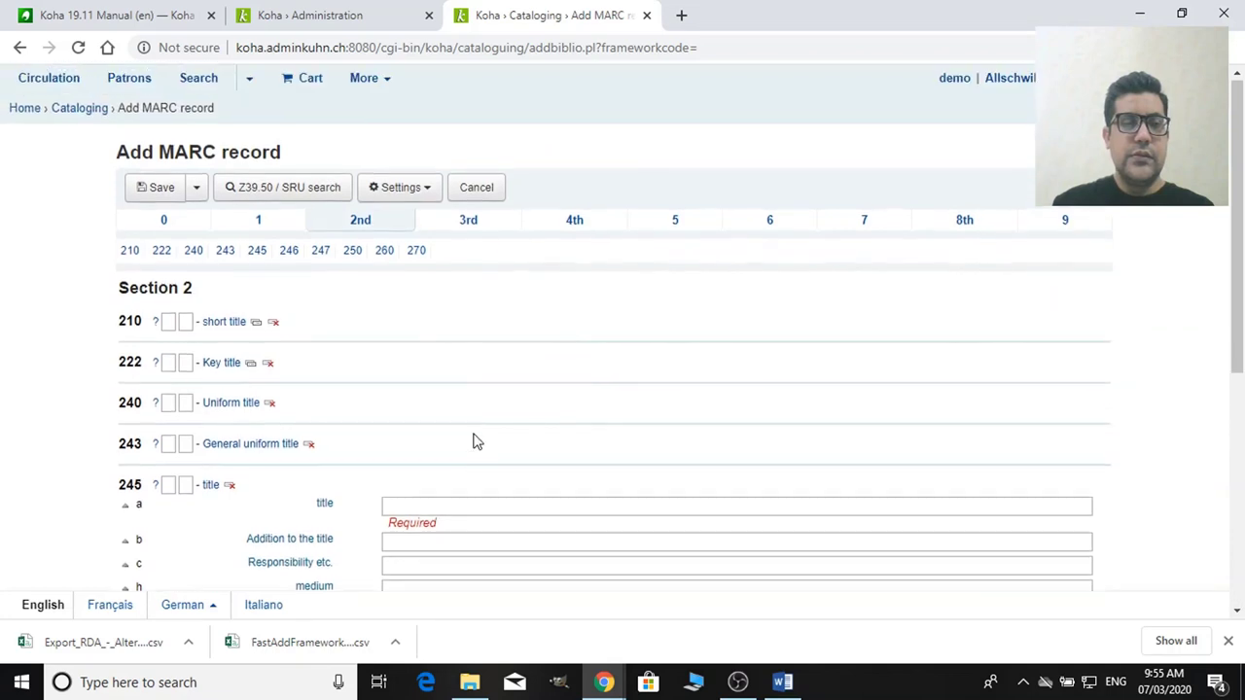
pyautogui.scroll(-1, 477, 442)
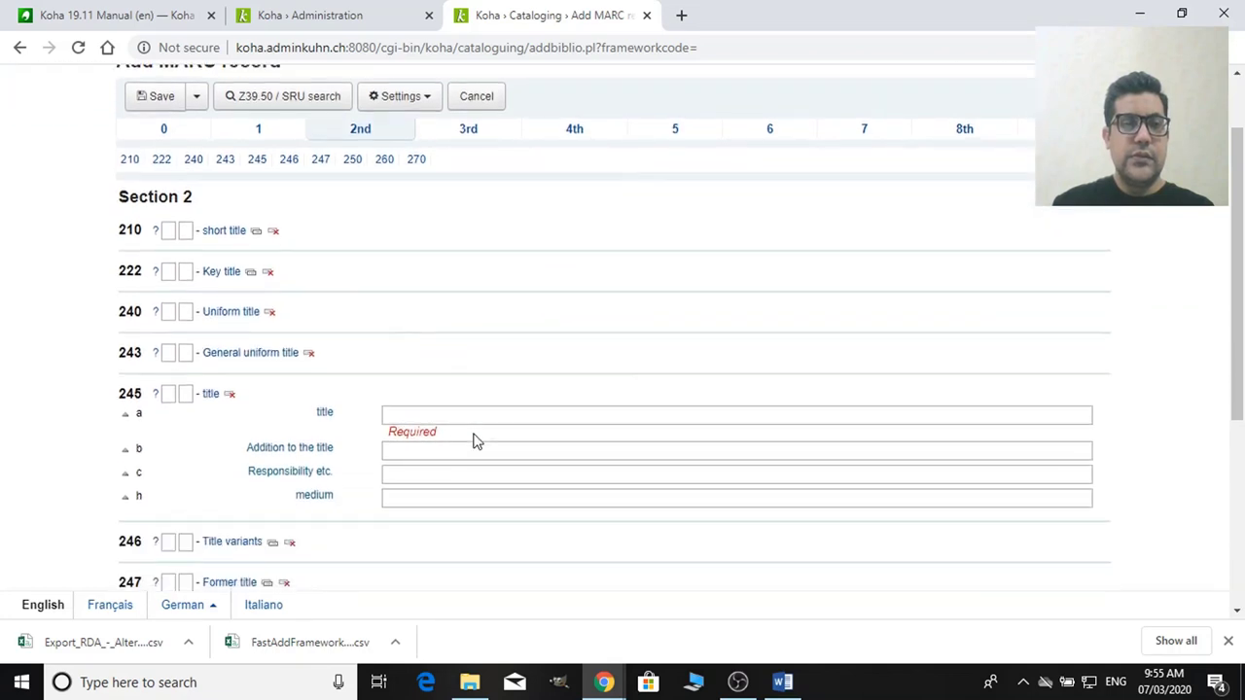
pyautogui.scroll(-4, 477, 442)
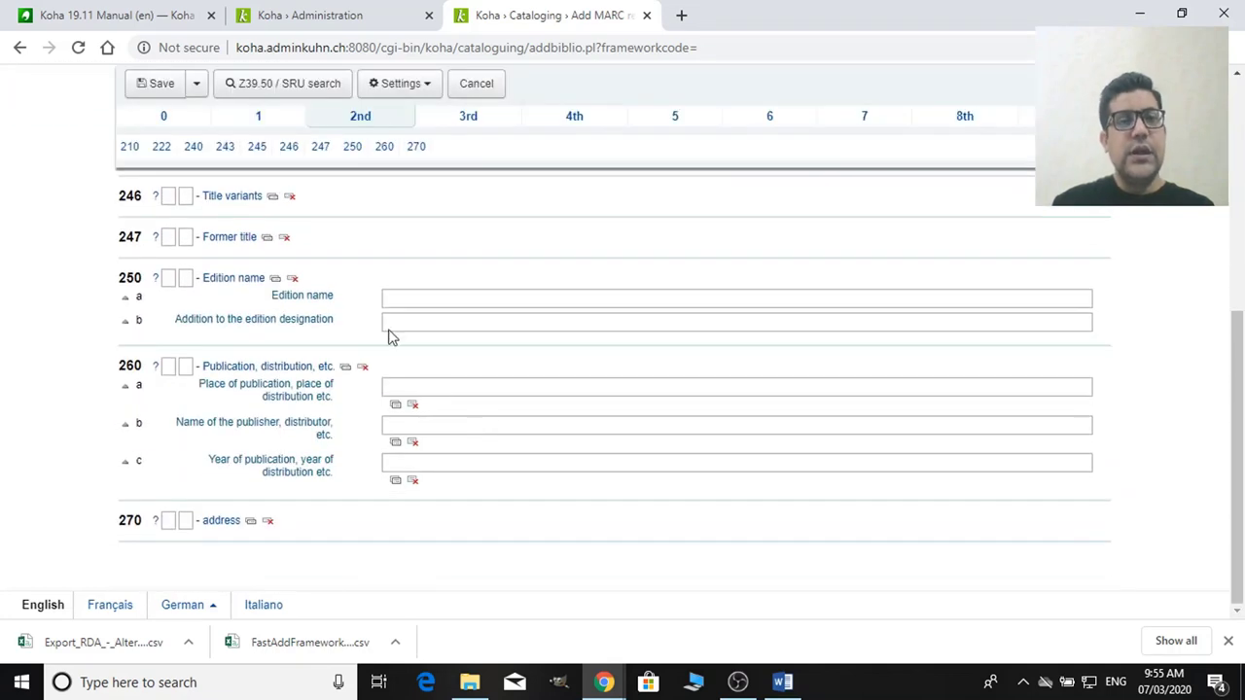
pyautogui.click(226, 146)
pyautogui.click(165, 117)
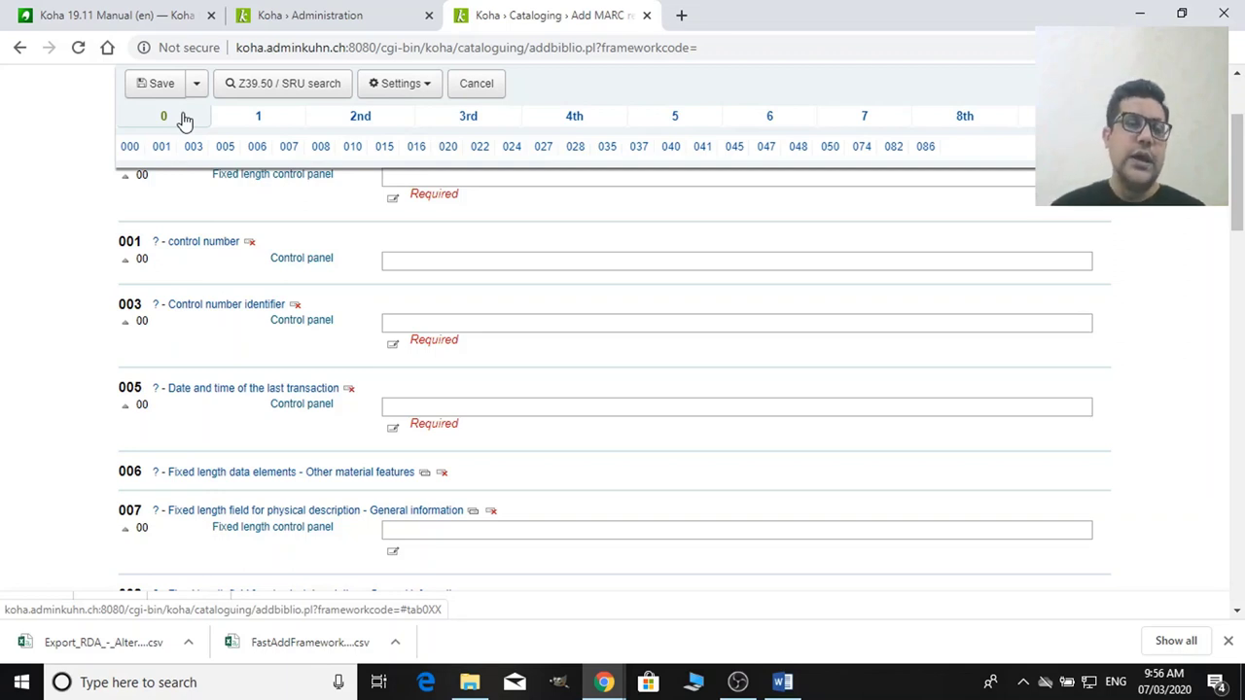
pyautogui.click(477, 85)
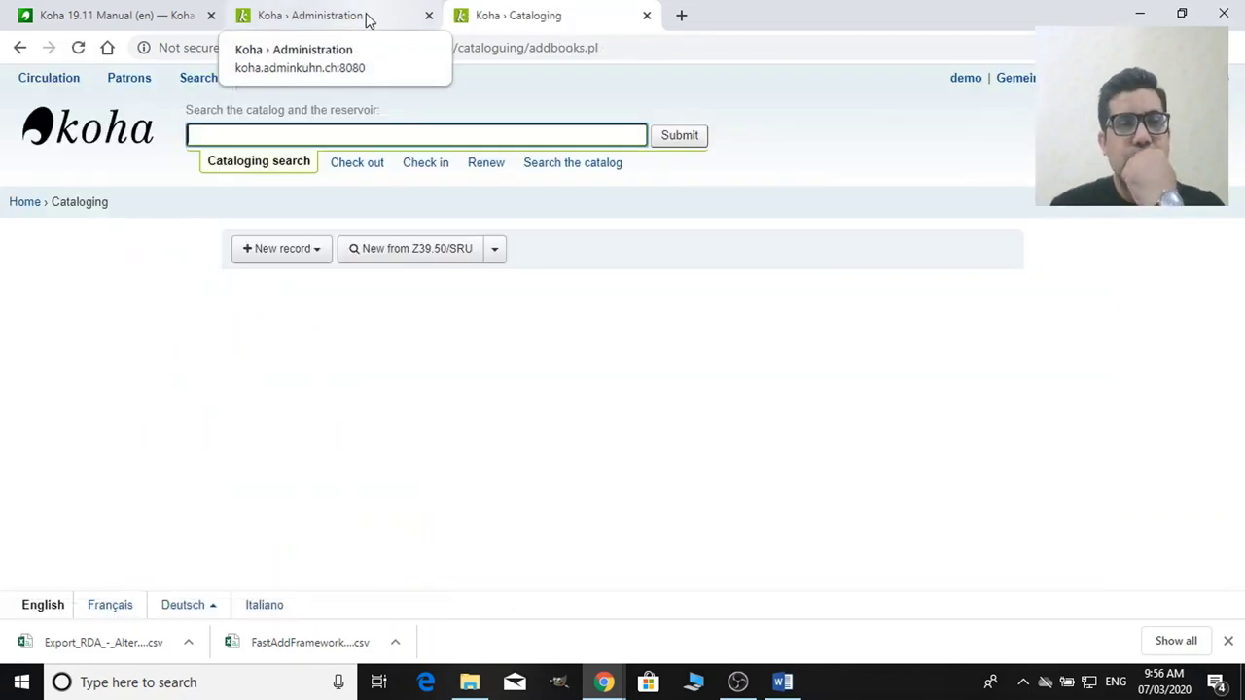
pyautogui.click(425, 255)
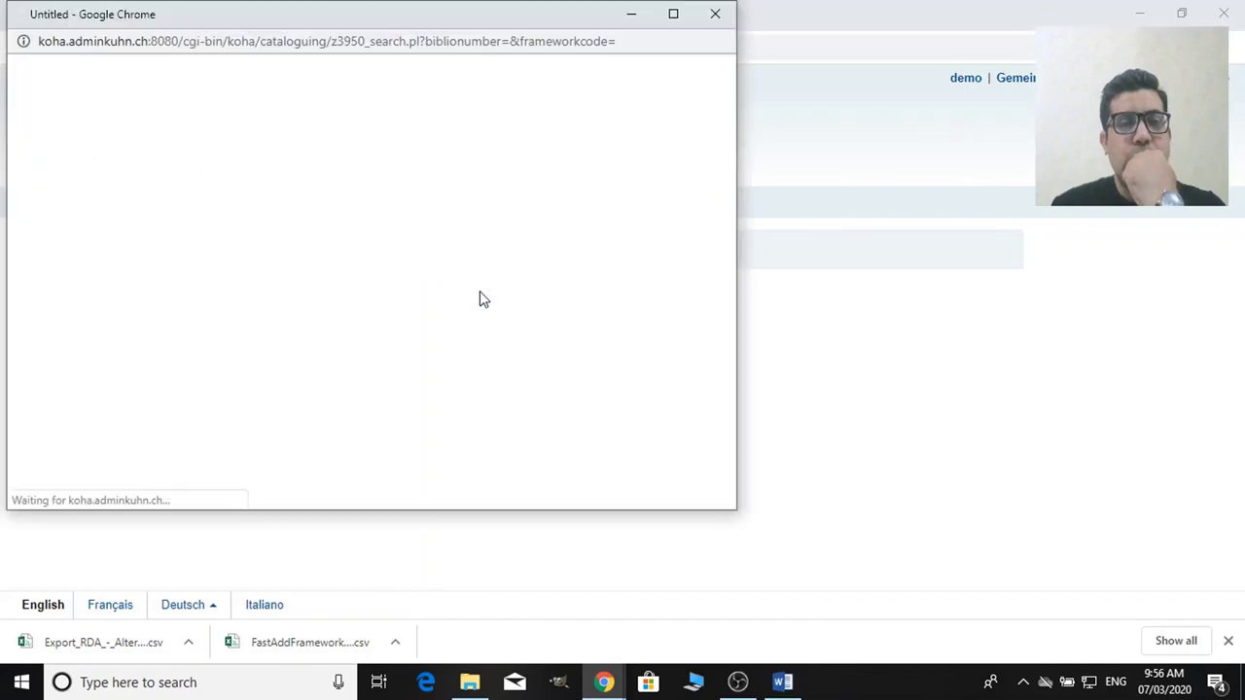
pyautogui.click(715, 14)
# Step: Go back to Koha administration and examine the classification sources with their filing and splitting rules
pyautogui.click(292, 14)
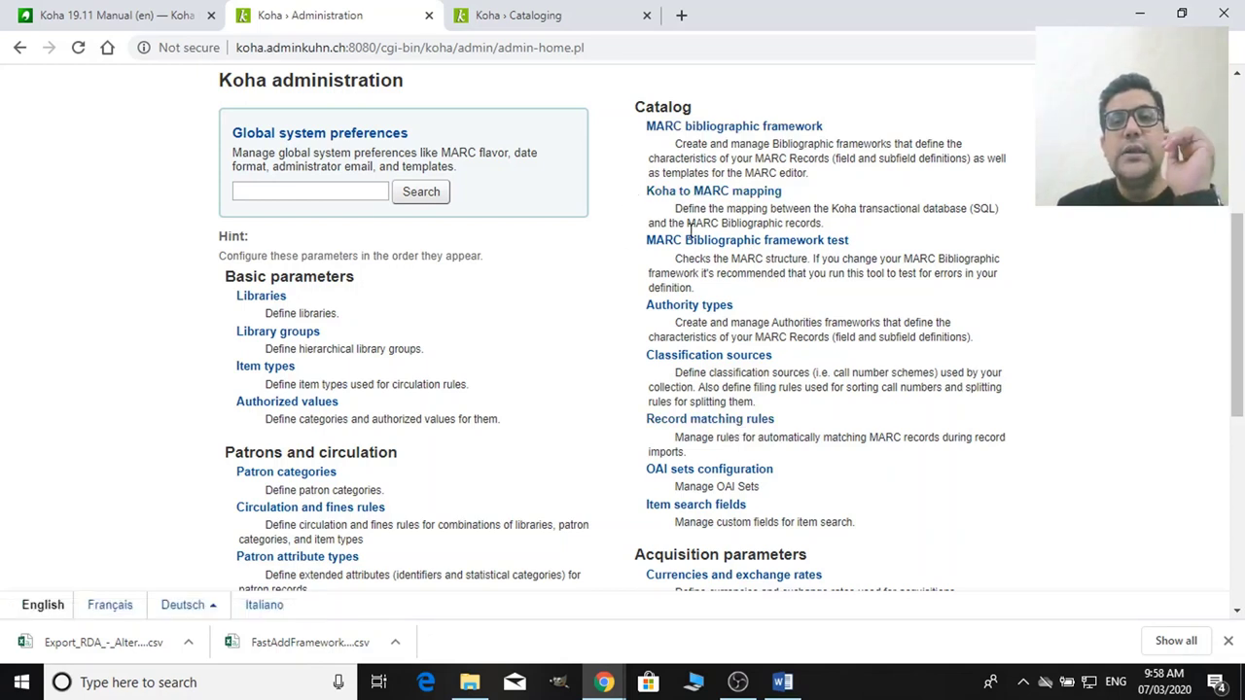
pyautogui.scroll(-1, 681, 323)
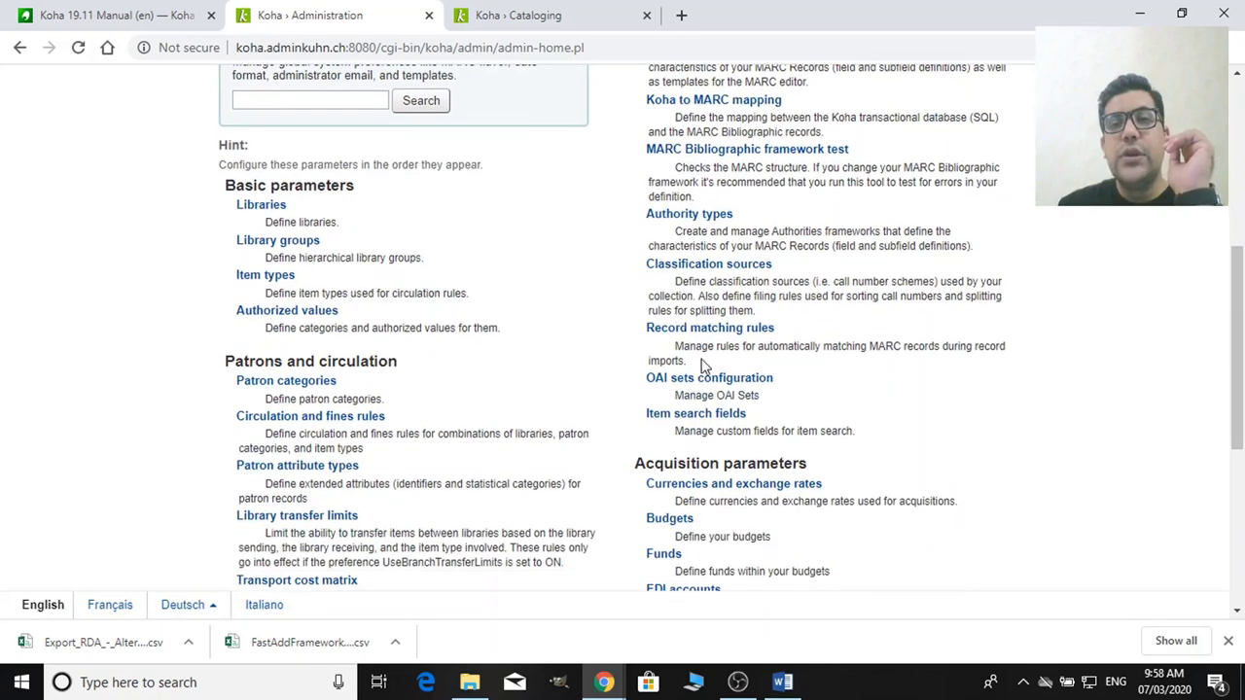
pyautogui.click(711, 266)
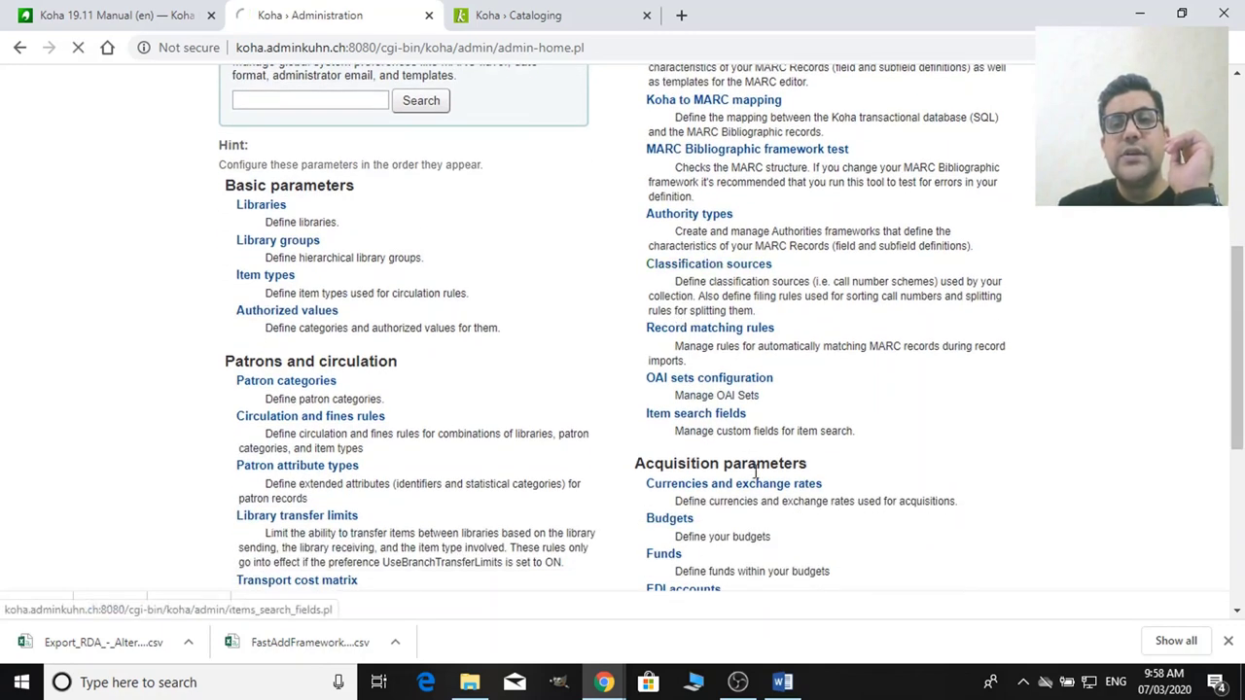
pyautogui.scroll(-3, 723, 454)
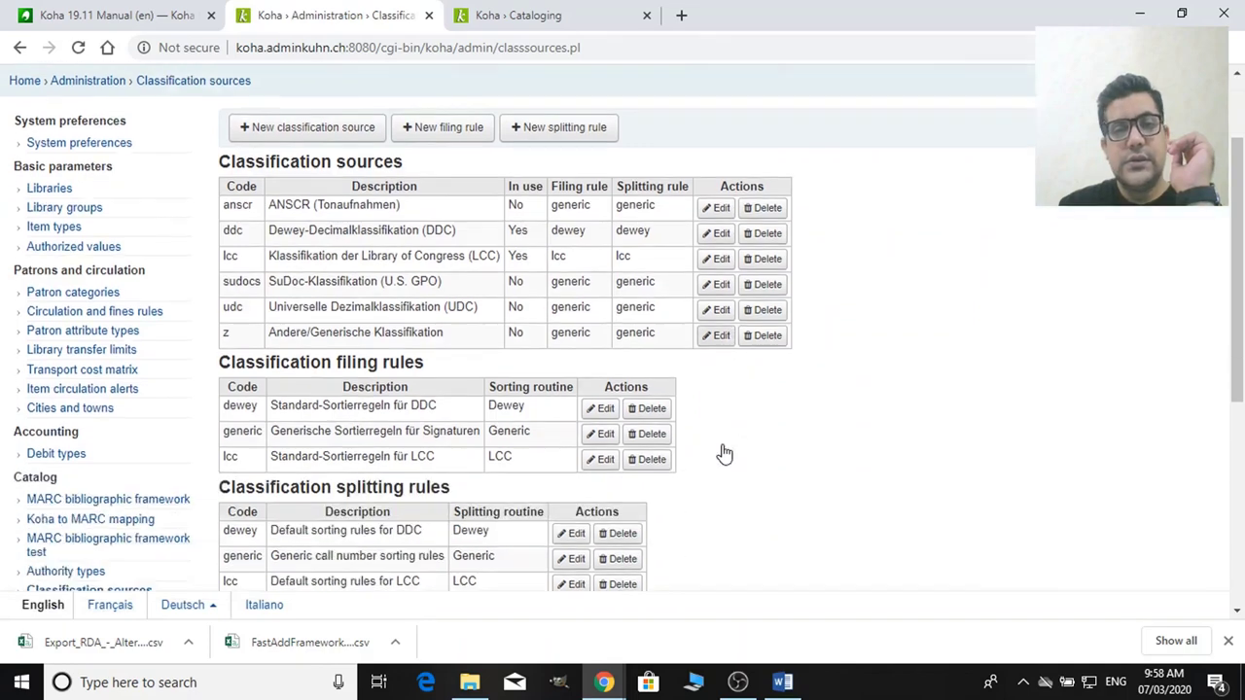
pyautogui.scroll(1, 720, 452)
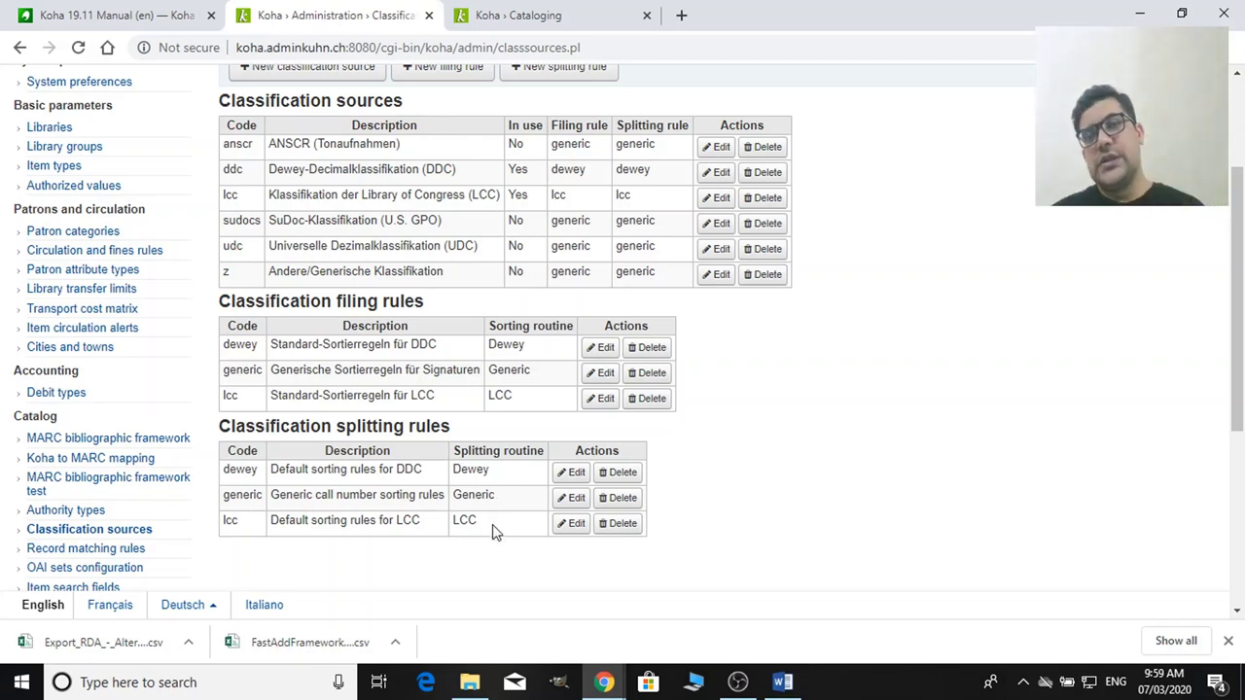
pyautogui.scroll(2, 487, 419)
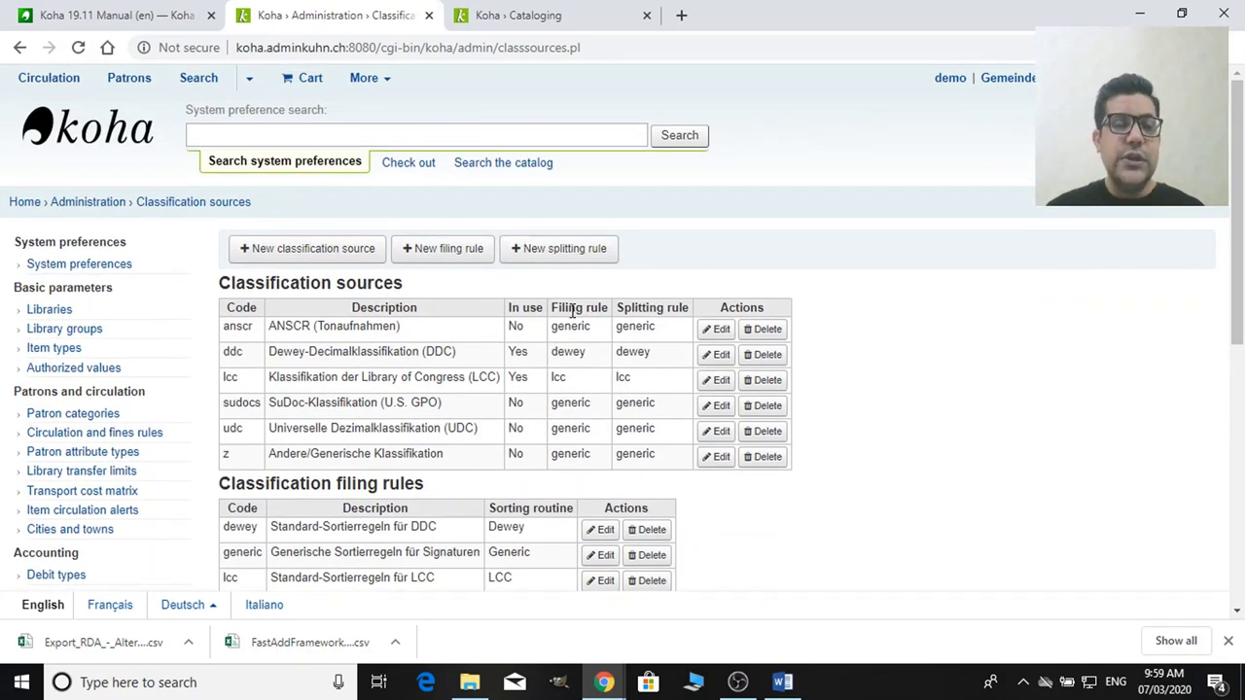
# Step: Return to the administration overview and open the Currencies and exchange rates settings
pyautogui.click(86, 203)
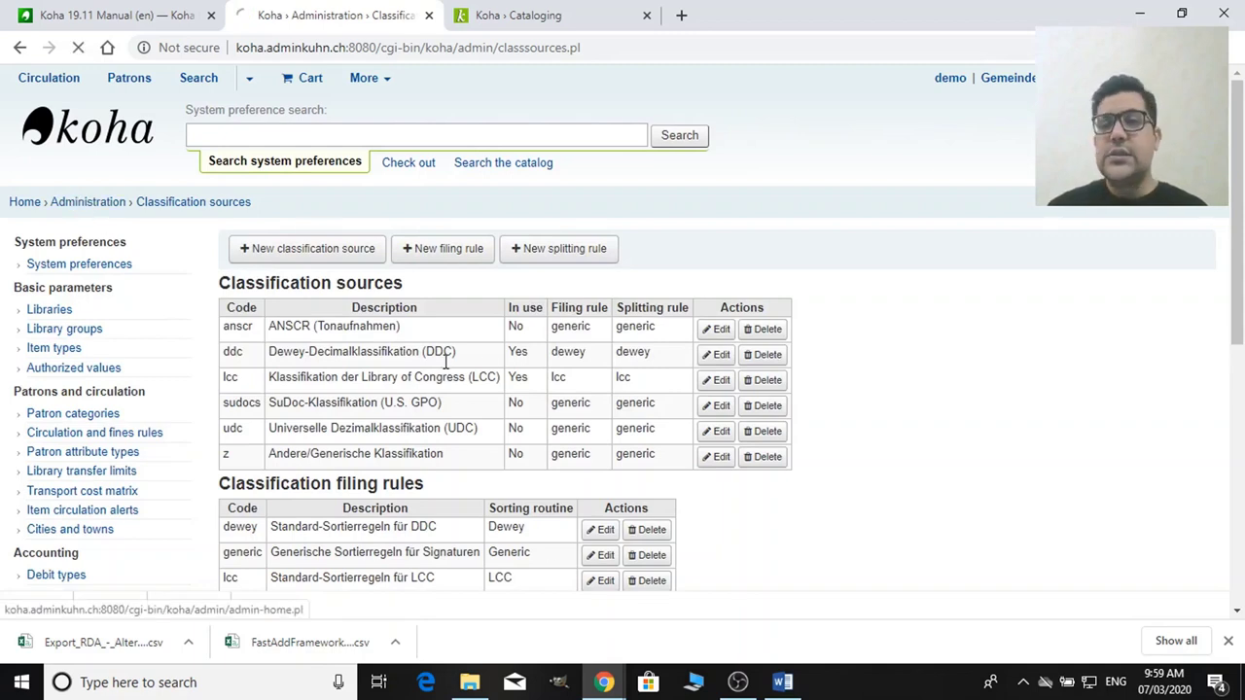
pyautogui.scroll(-4, 693, 394)
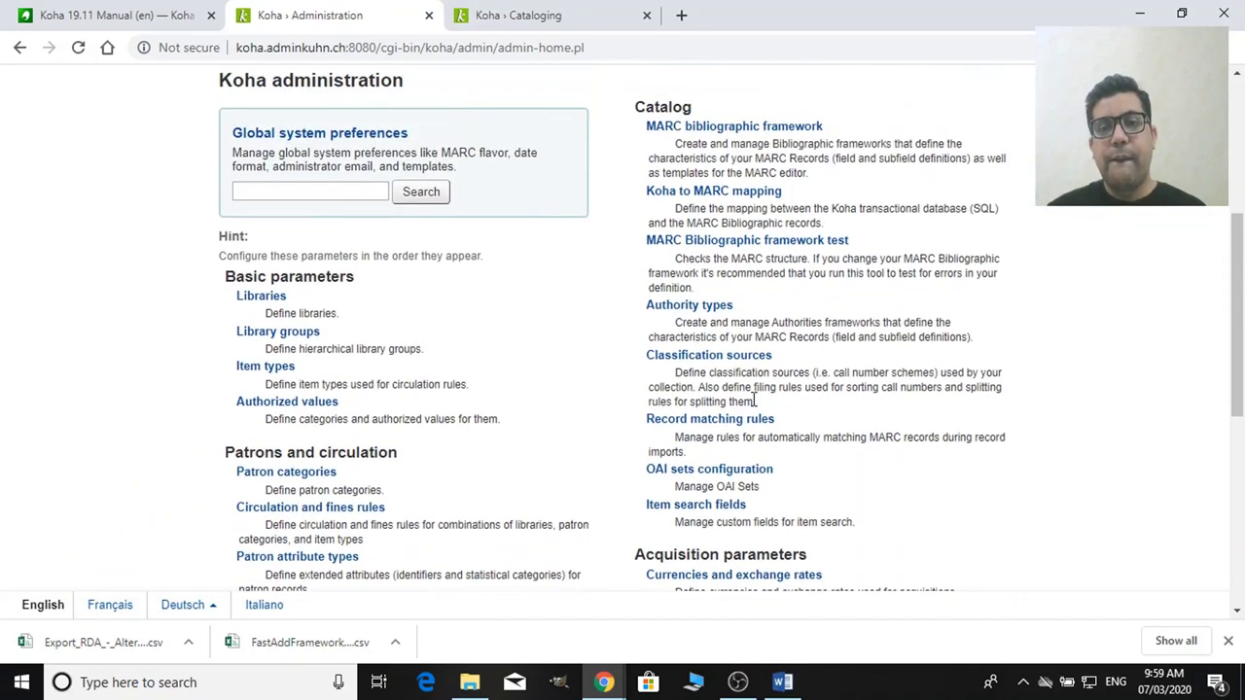
pyautogui.scroll(-2, 745, 369)
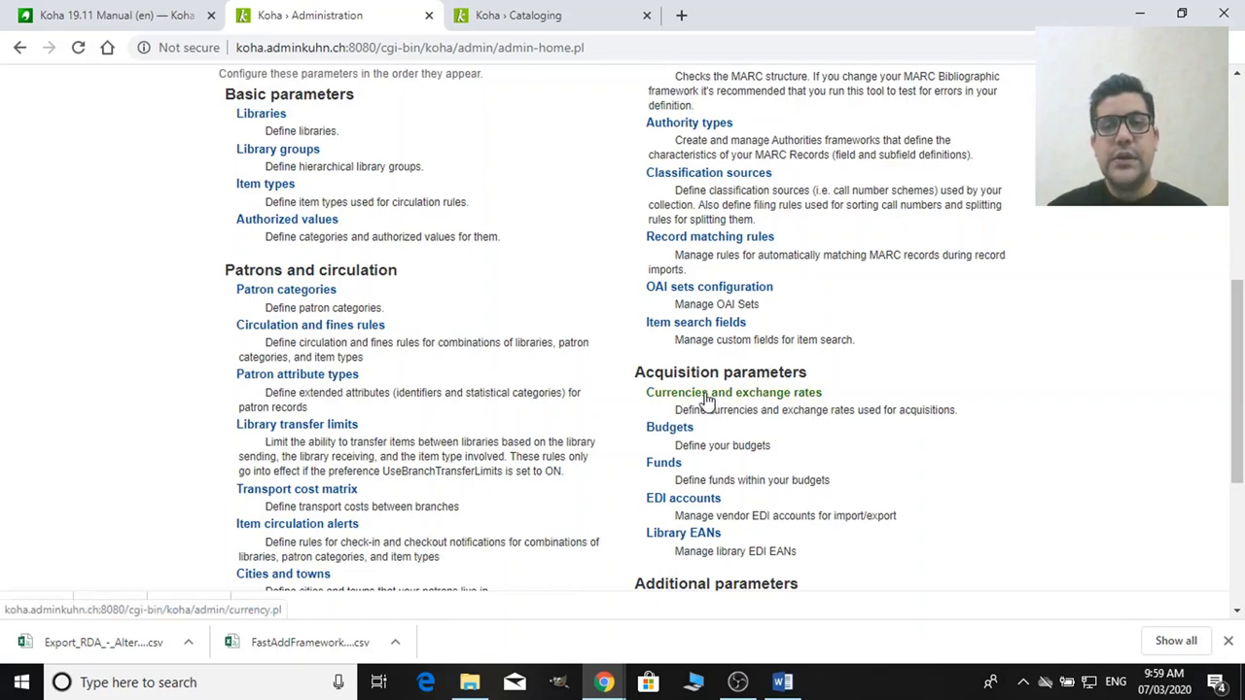
pyautogui.click(708, 399)
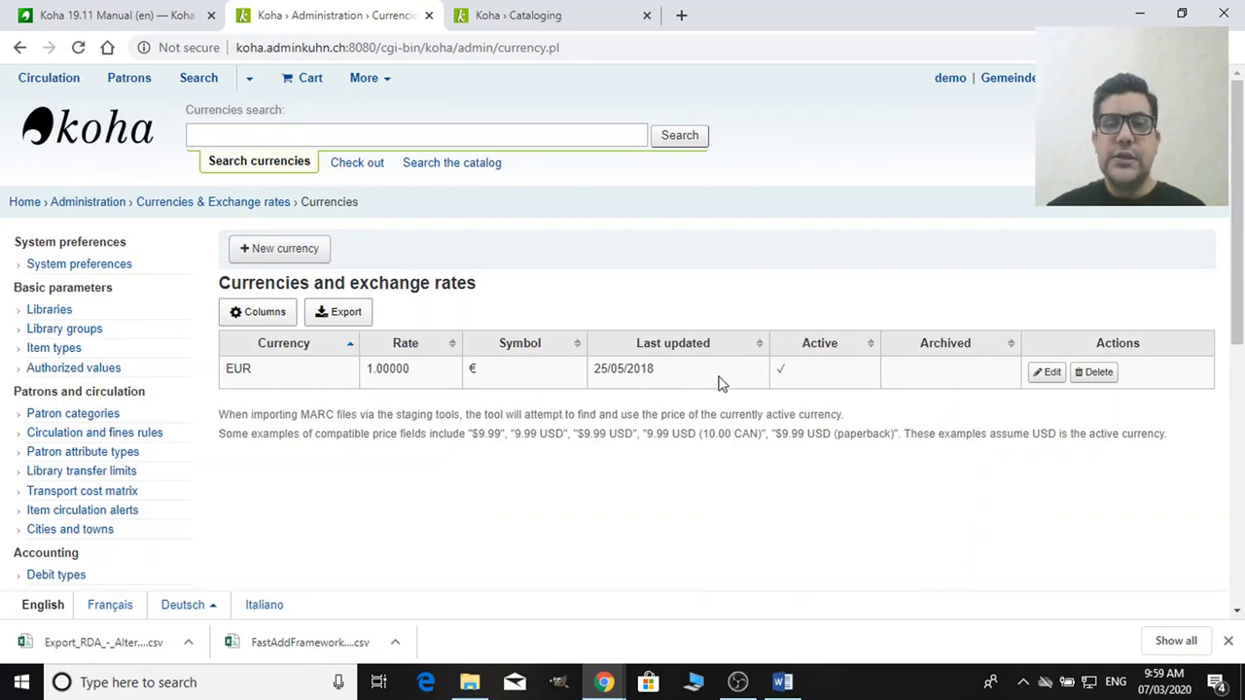
# Step: Start a new currency and enter PAK RUPEE as its name
pyautogui.click(285, 251)
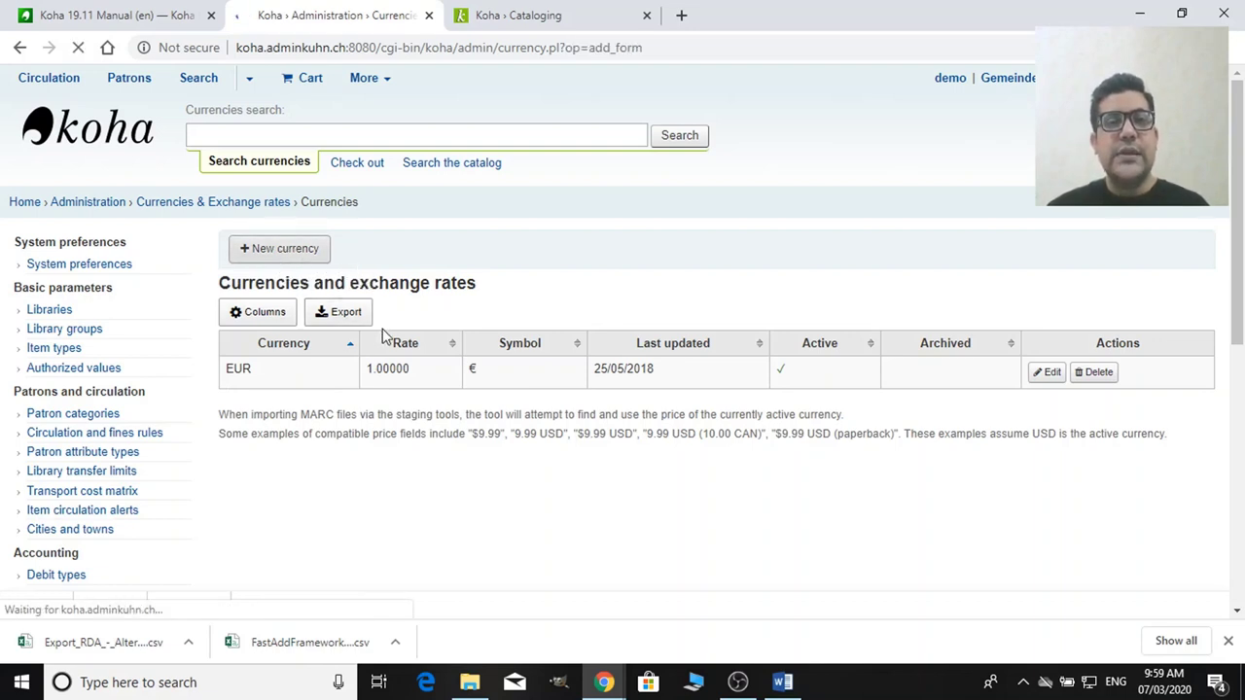
pyautogui.click(414, 298)
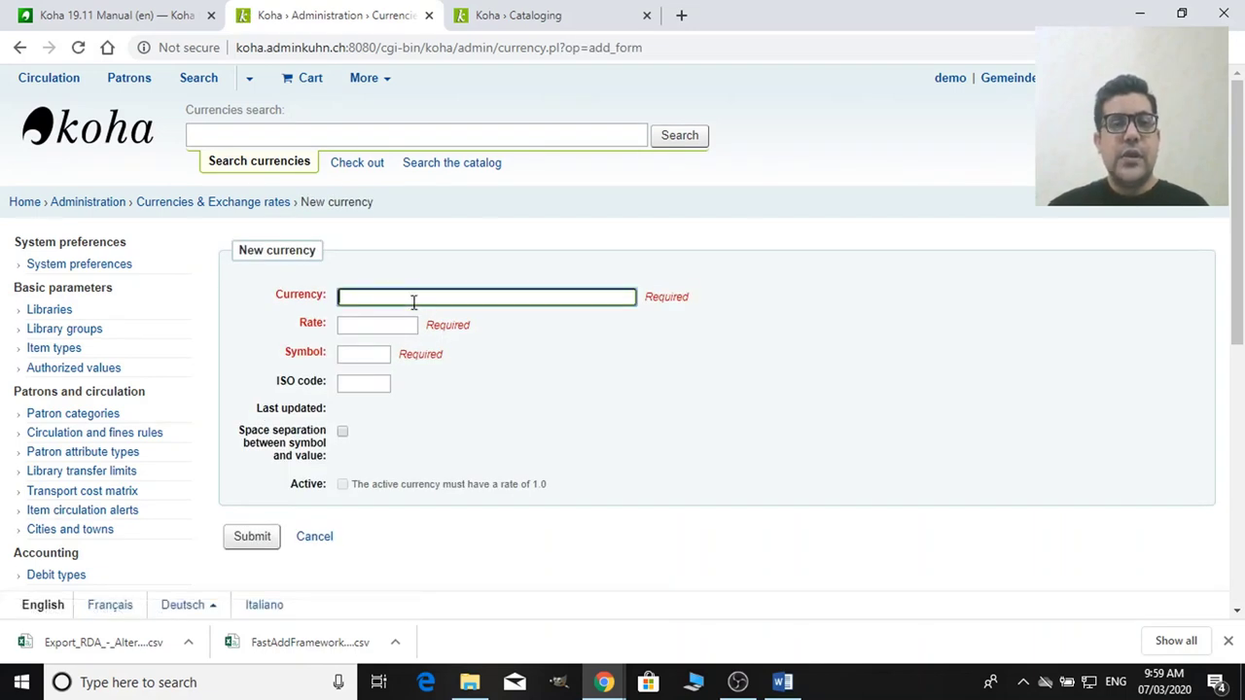
pyautogui.write('R')
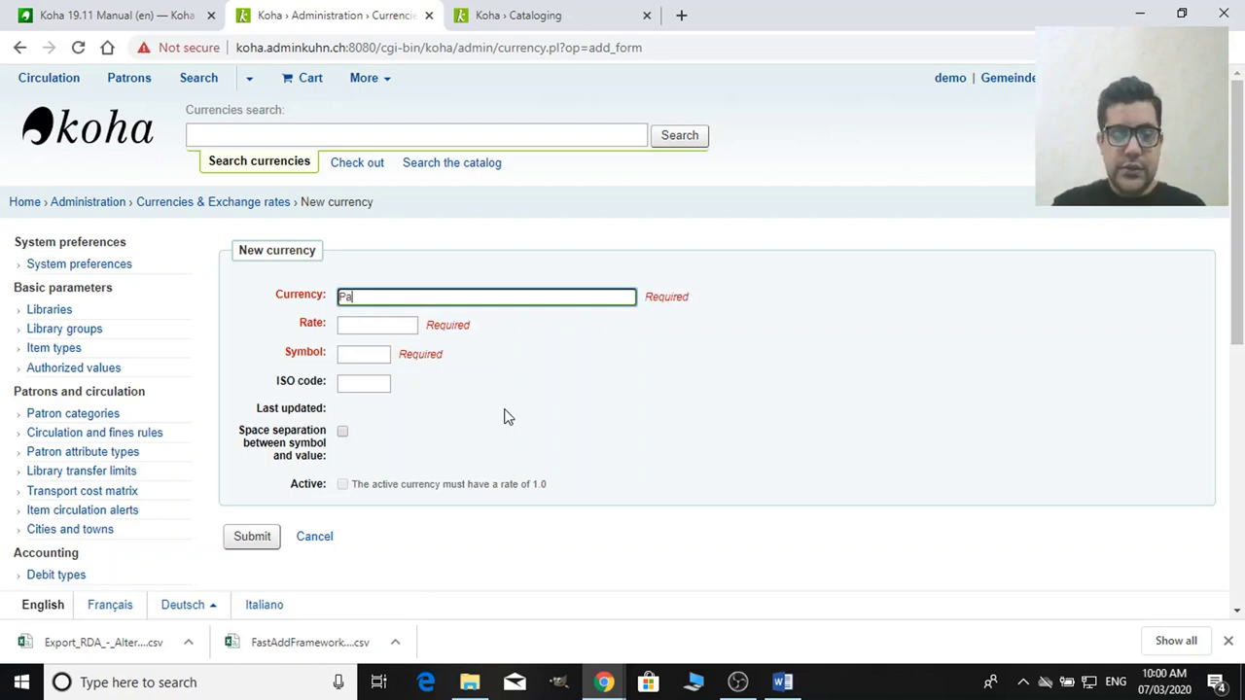
pyautogui.write('ak')
pyautogui.hotkey('ctrl', '+')
pyautogui.hotkey('ctrl', '+')
pyautogui.hotkey('ctrl', '+')
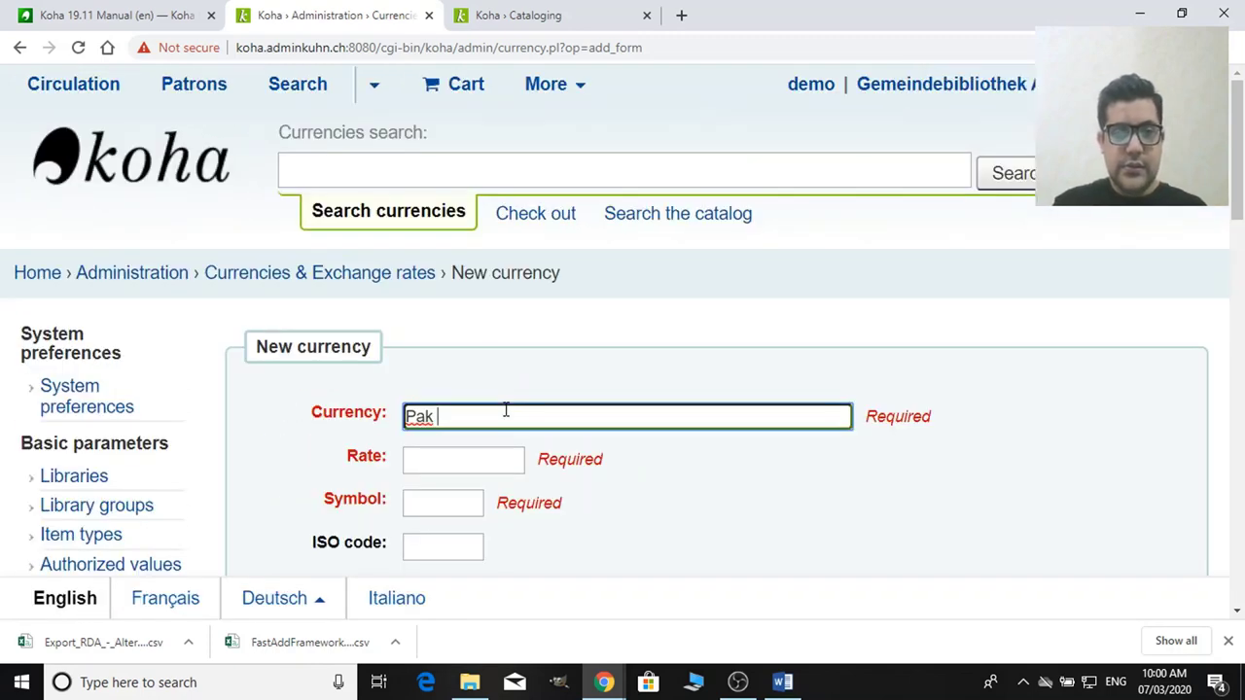
pyautogui.press('BackSpace')
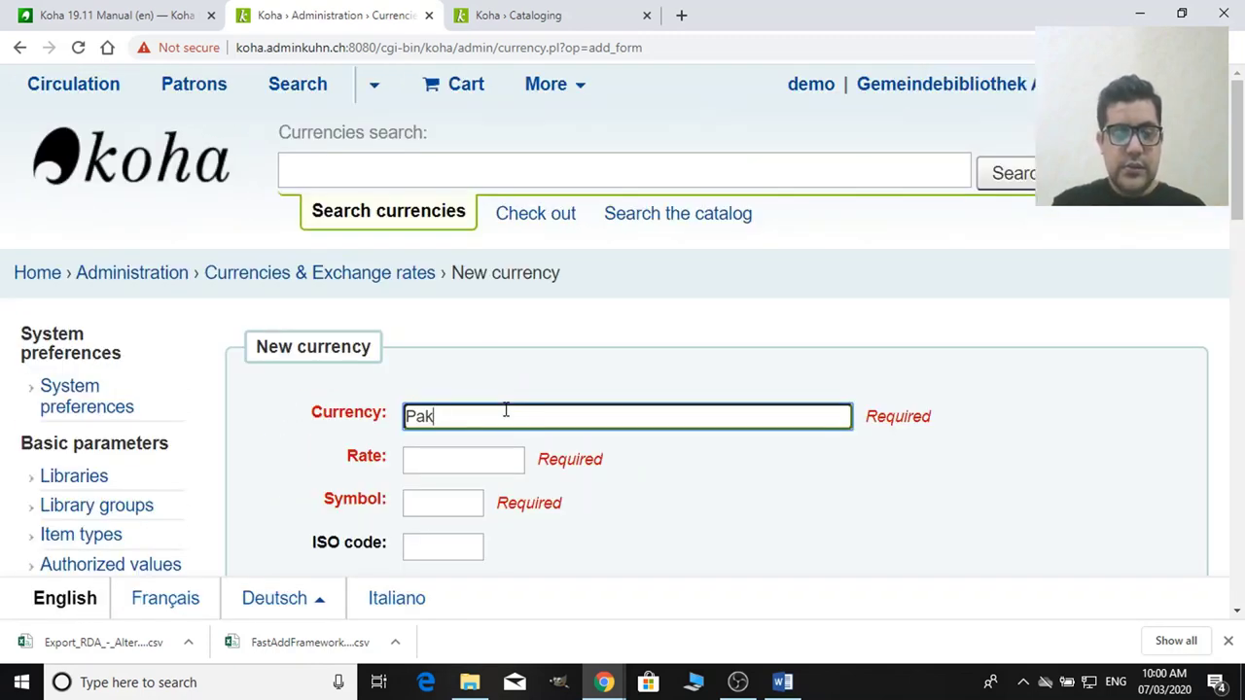
pyautogui.write('istan')
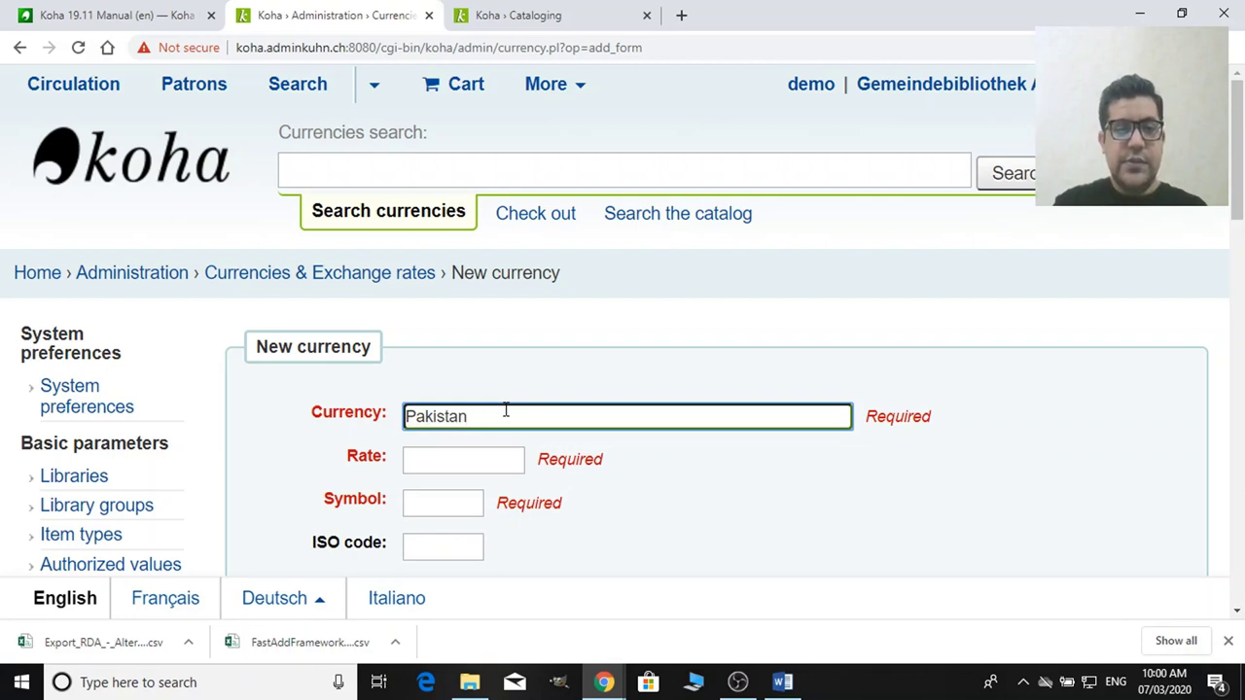
pyautogui.press('BackSpace')
pyautogui.press('BackSpace')
pyautogui.write('R')
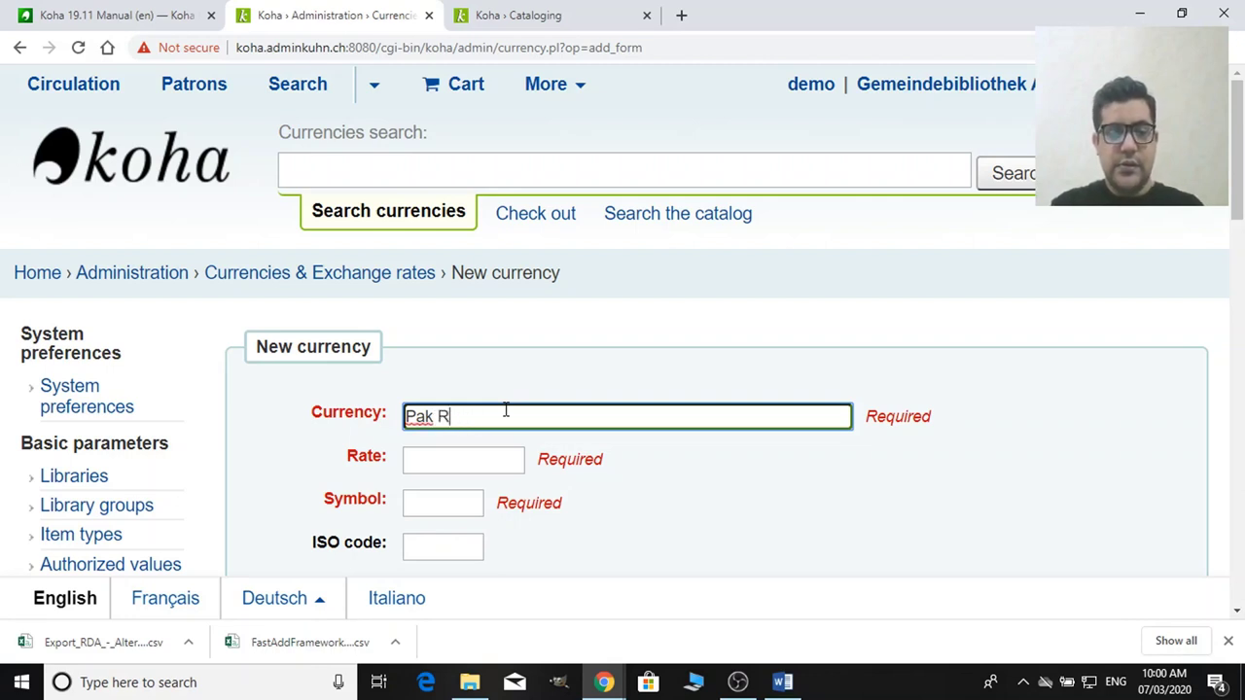
pyautogui.write('upee')
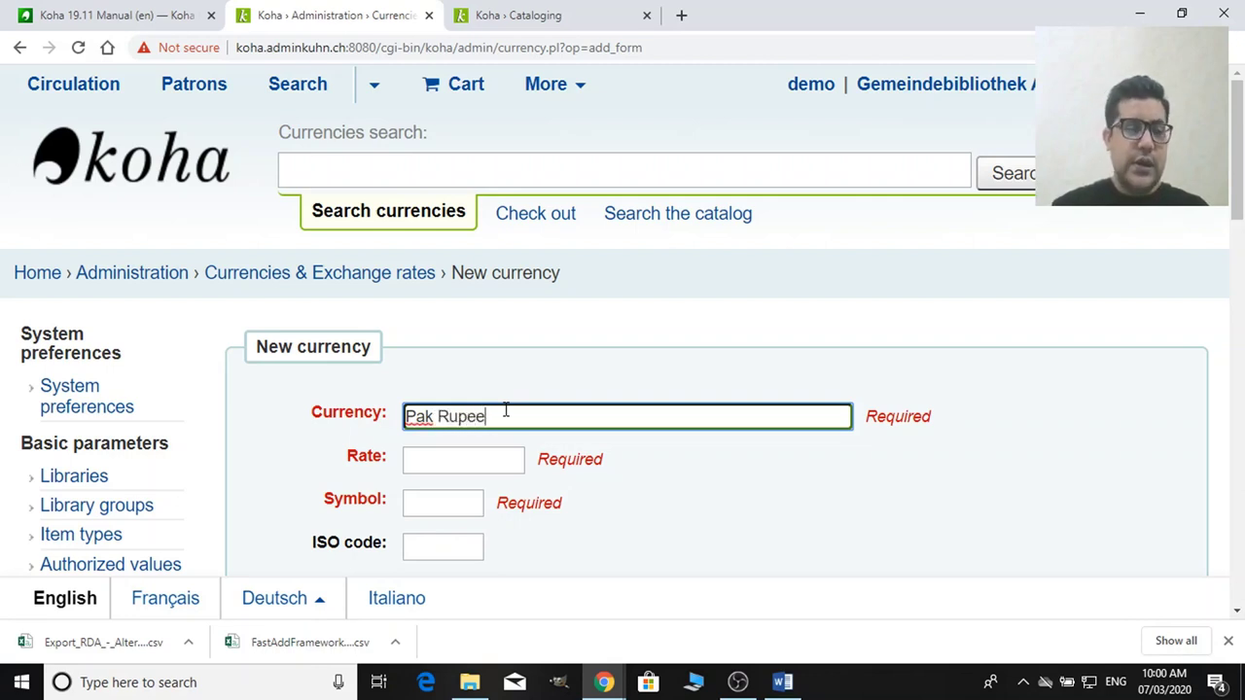
# Step: Set the new currency's rate to 1, its symbol to Rs and its ISO code to PKR
pyautogui.press('Tab')
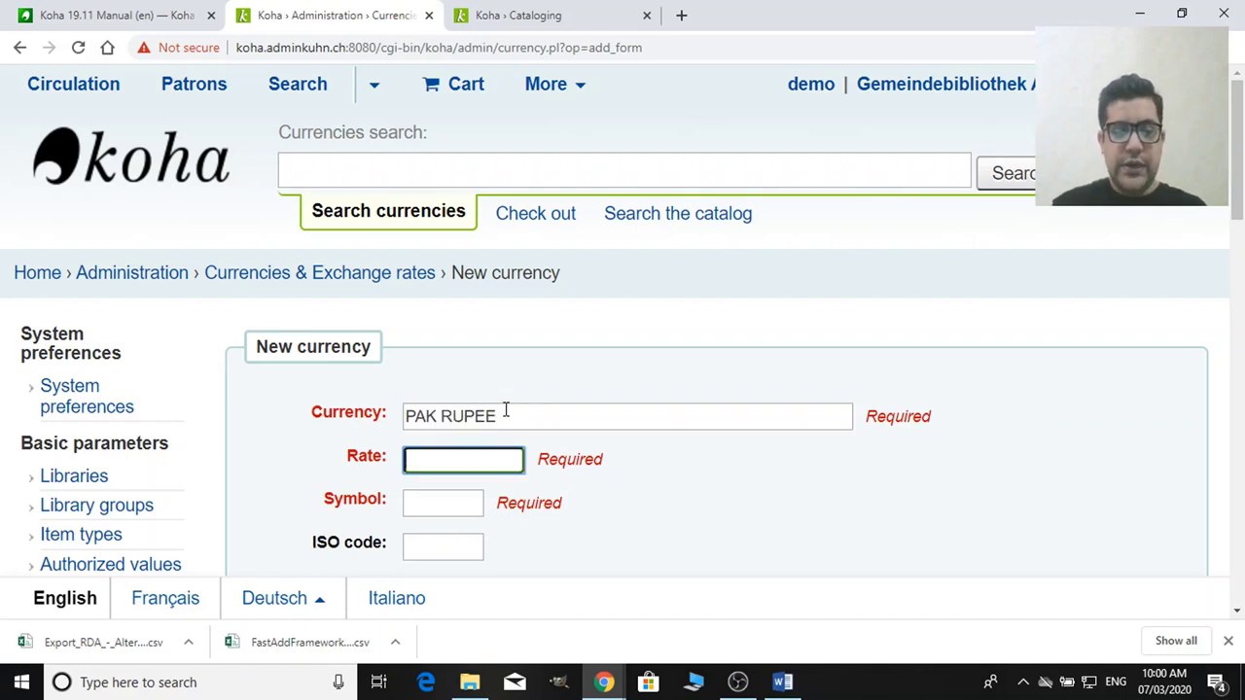
pyautogui.write('1')
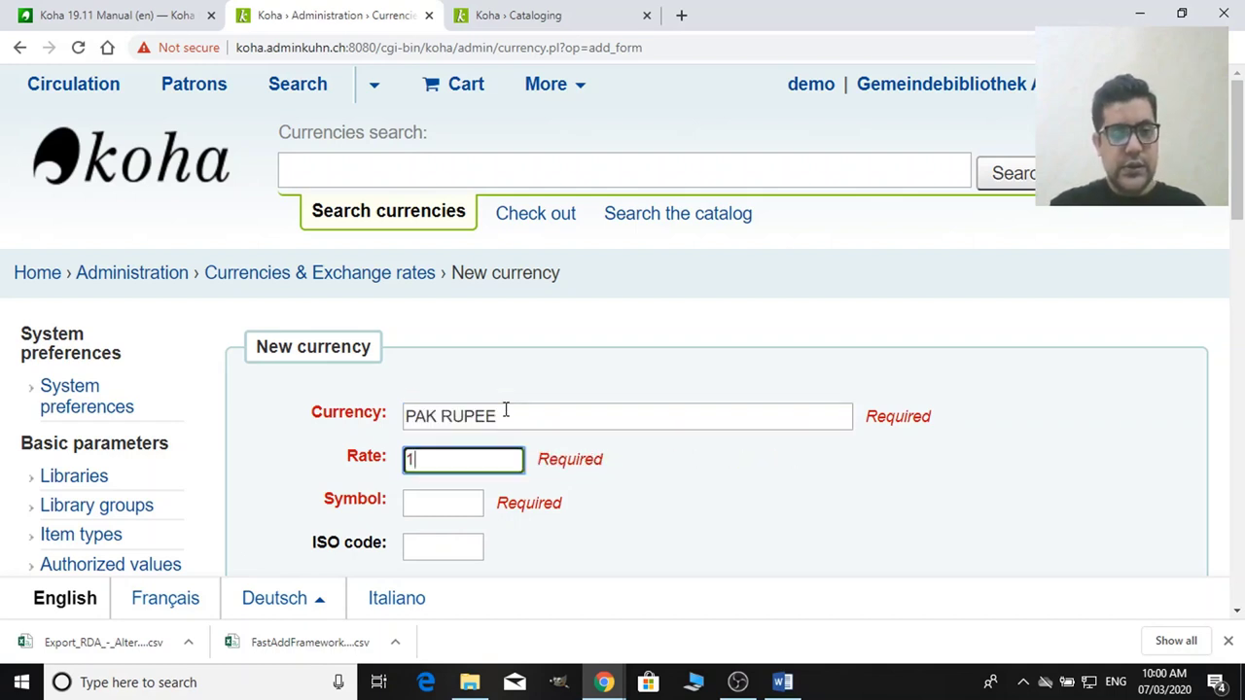
pyautogui.press('Tab')
pyautogui.write('R')
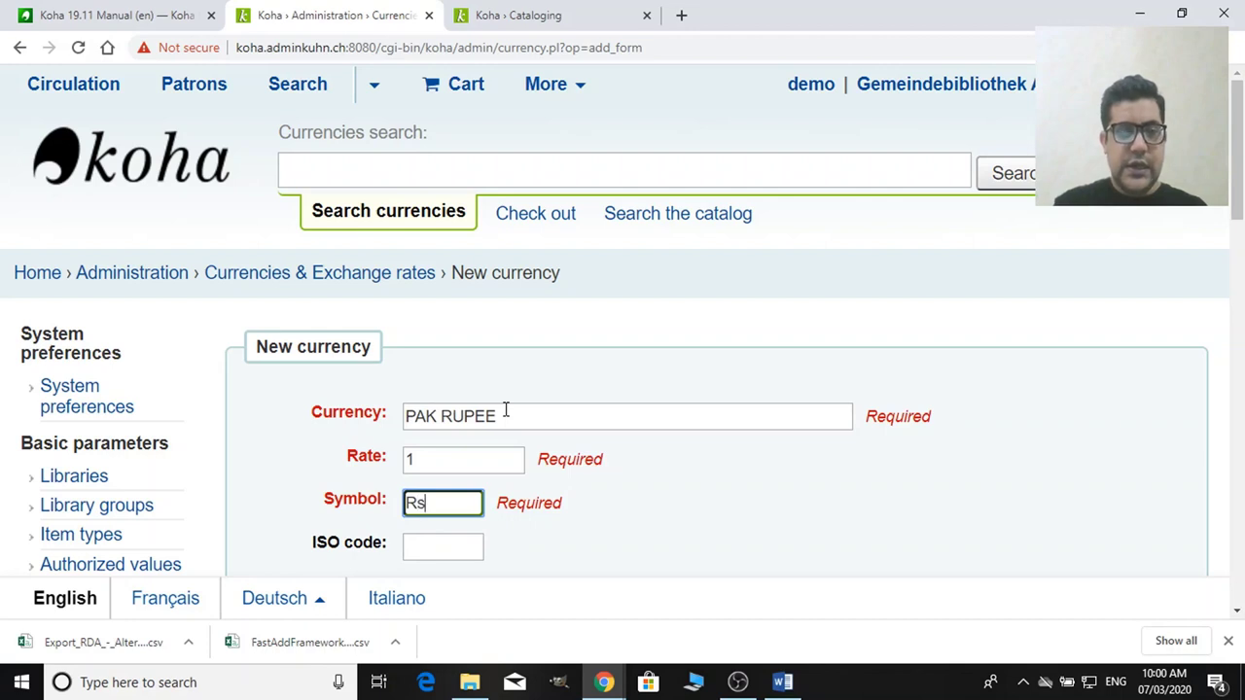
pyautogui.press('Tab')
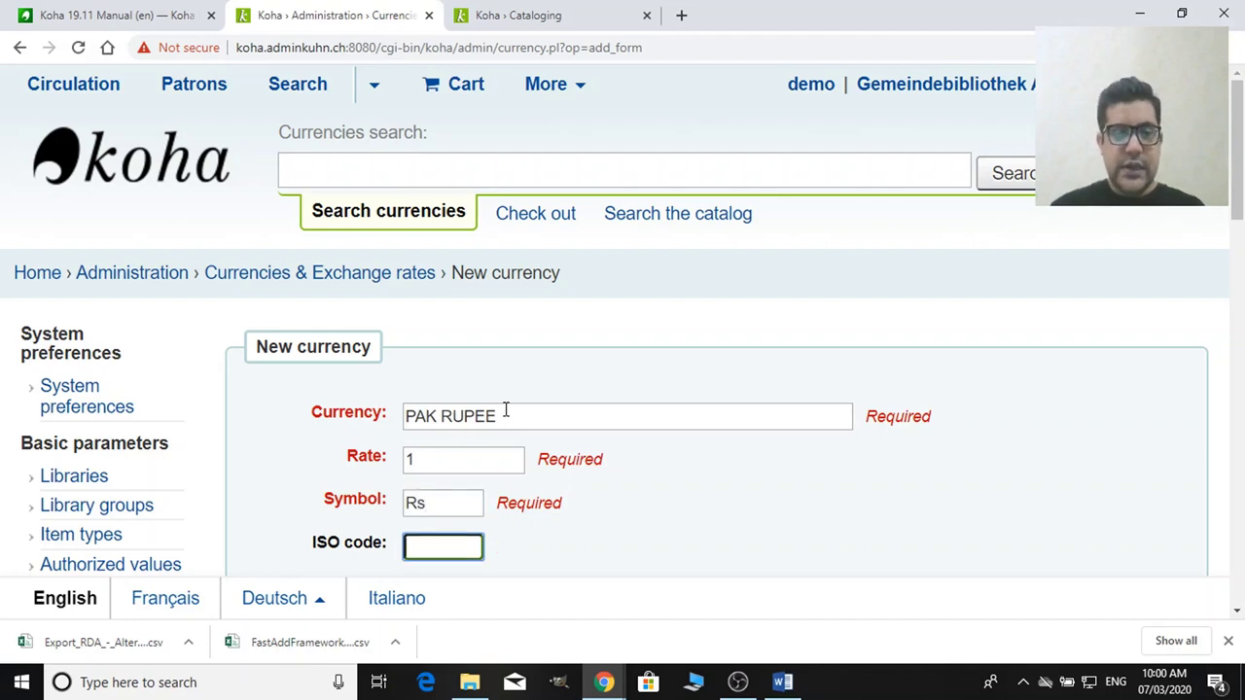
pyautogui.write('PKR')
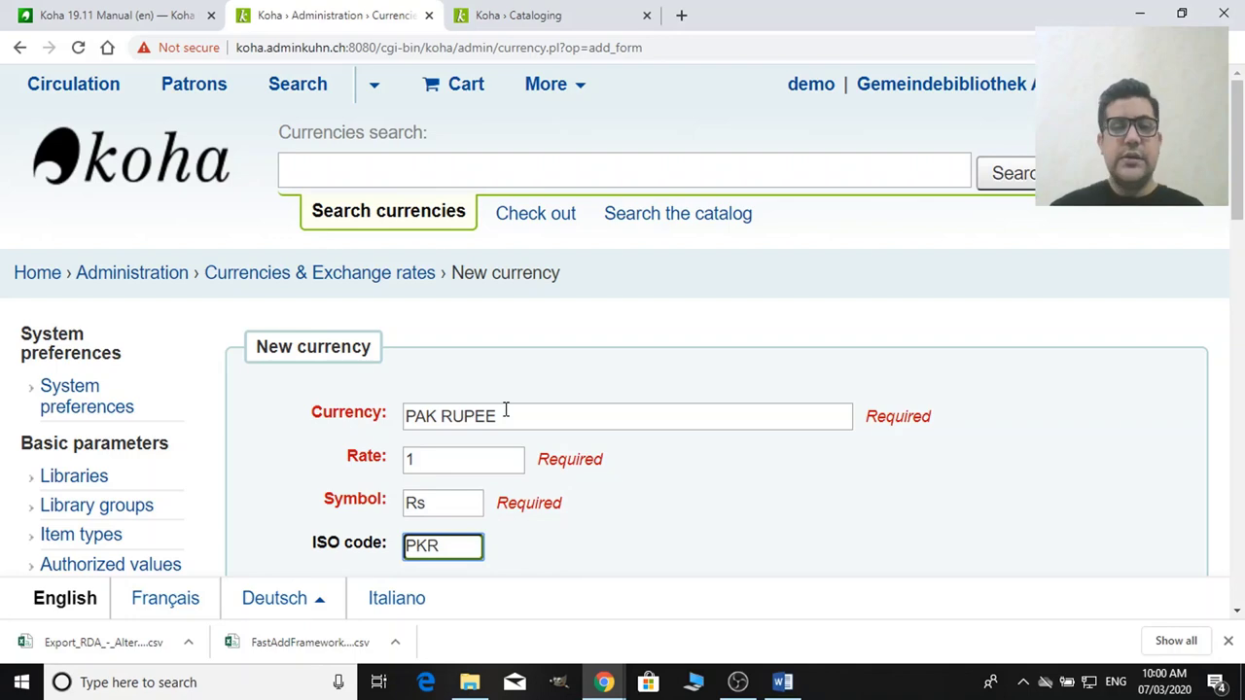
# Step: Enable space separation between symbol and value, make the PAK RUPEE currency active, and submit it
pyautogui.scroll(-3, 516, 408)
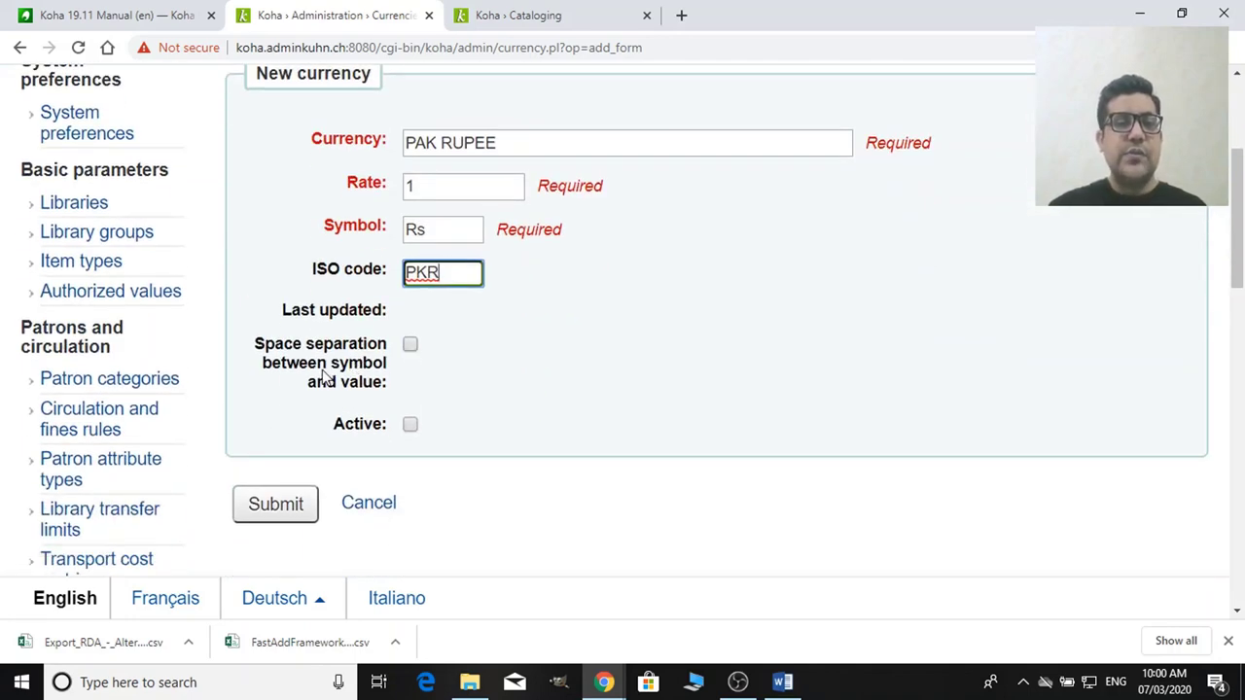
pyautogui.click(409, 346)
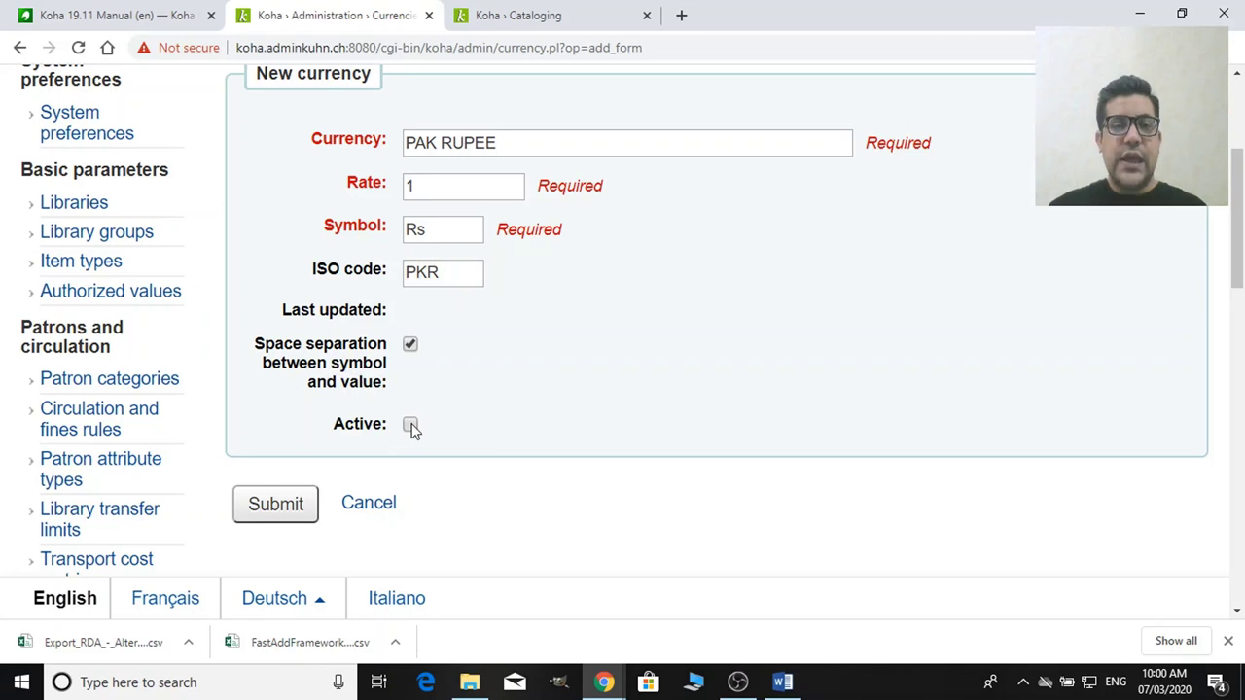
pyautogui.scroll(-1, 457, 425)
pyautogui.click(283, 420)
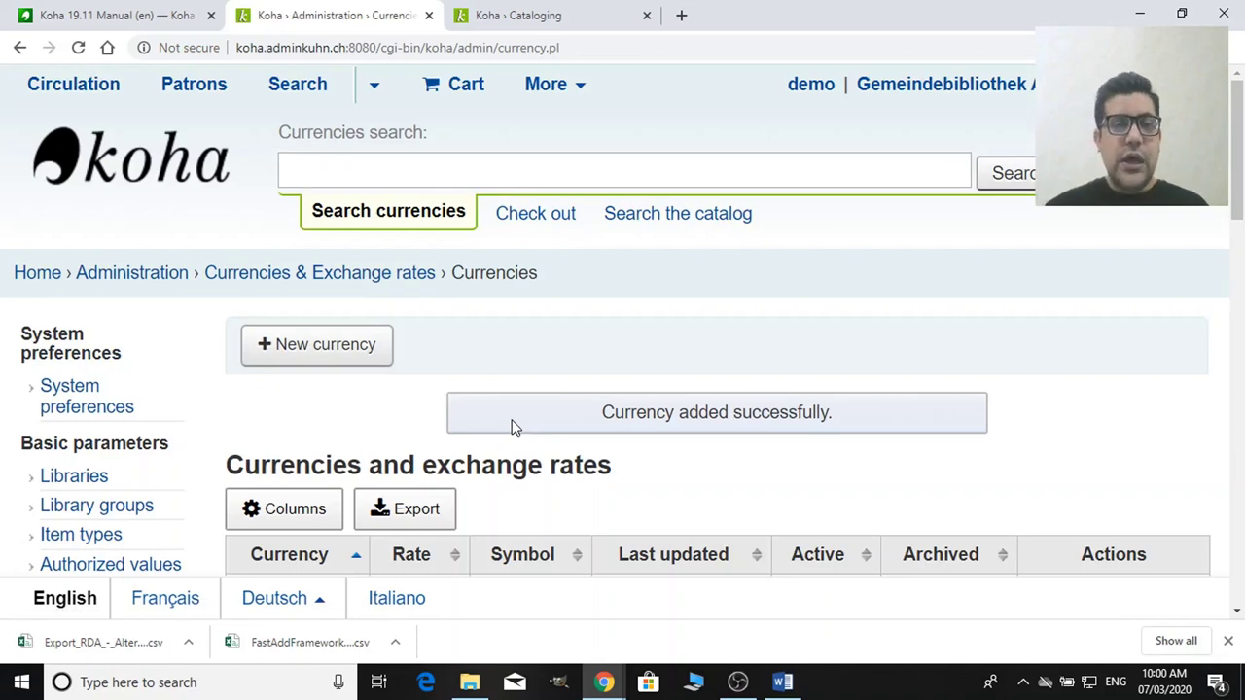
pyautogui.scroll(-3, 516, 428)
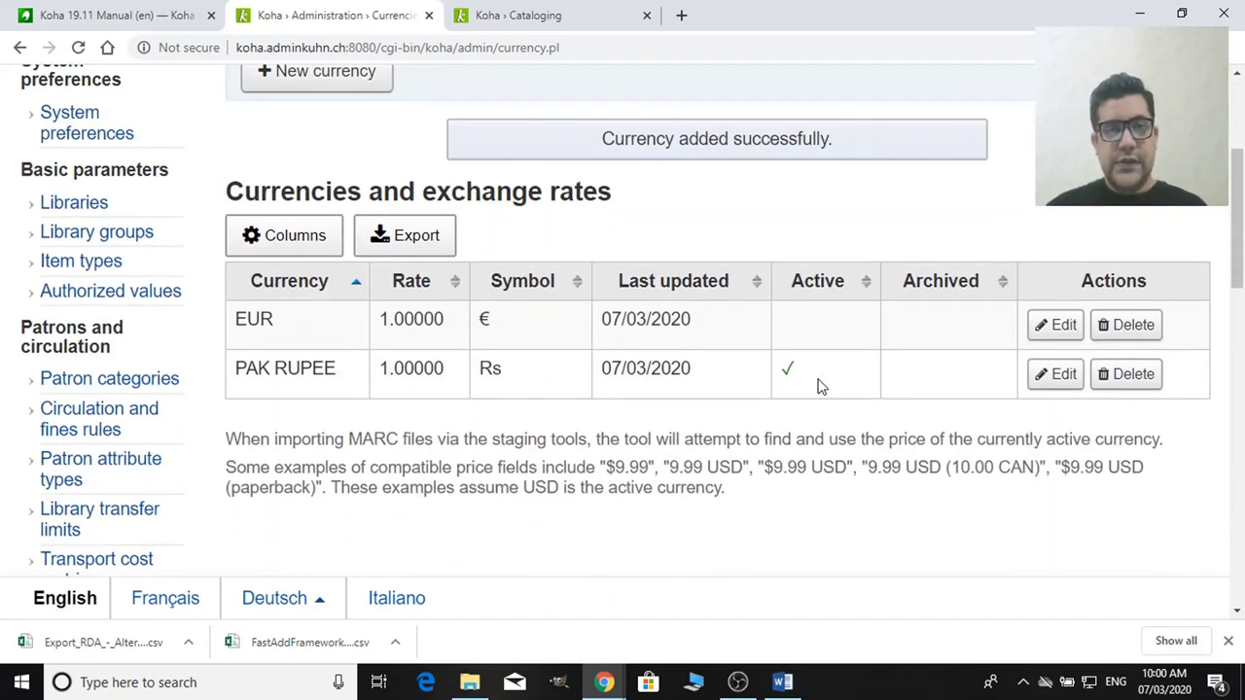
# Step: Return to the administration overview and open the Budgets settings under Acquisition parameters
pyautogui.scroll(2, 309, 232)
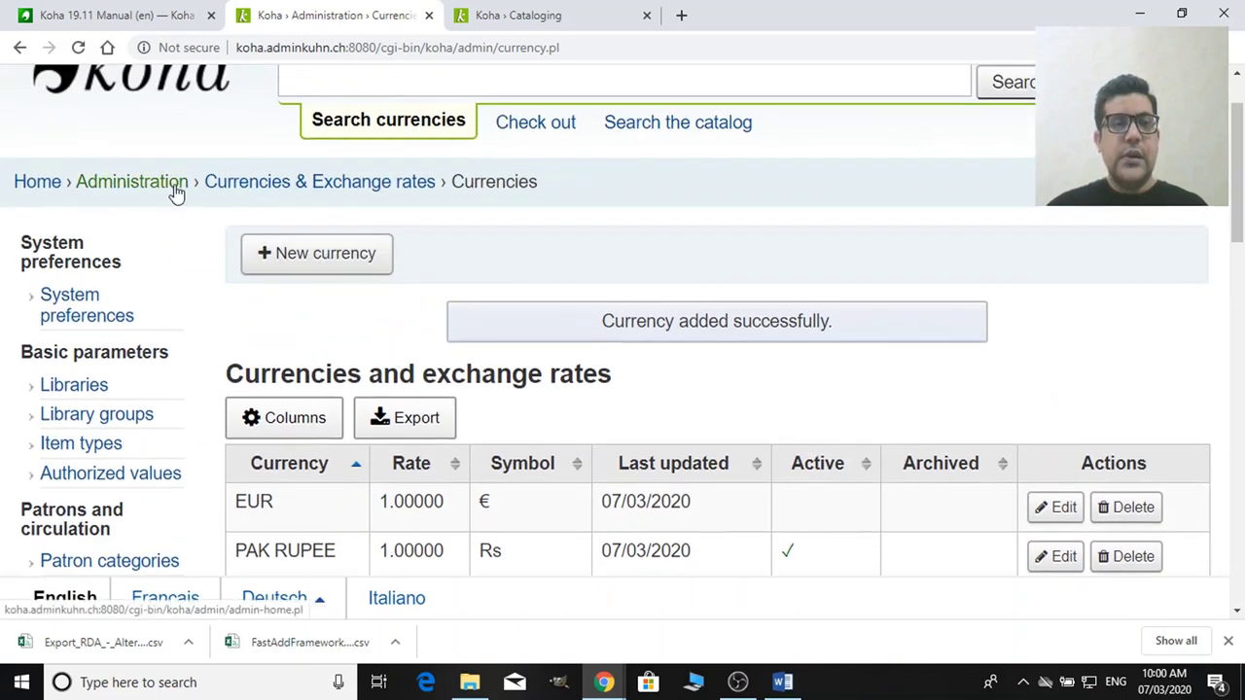
pyautogui.click(277, 183)
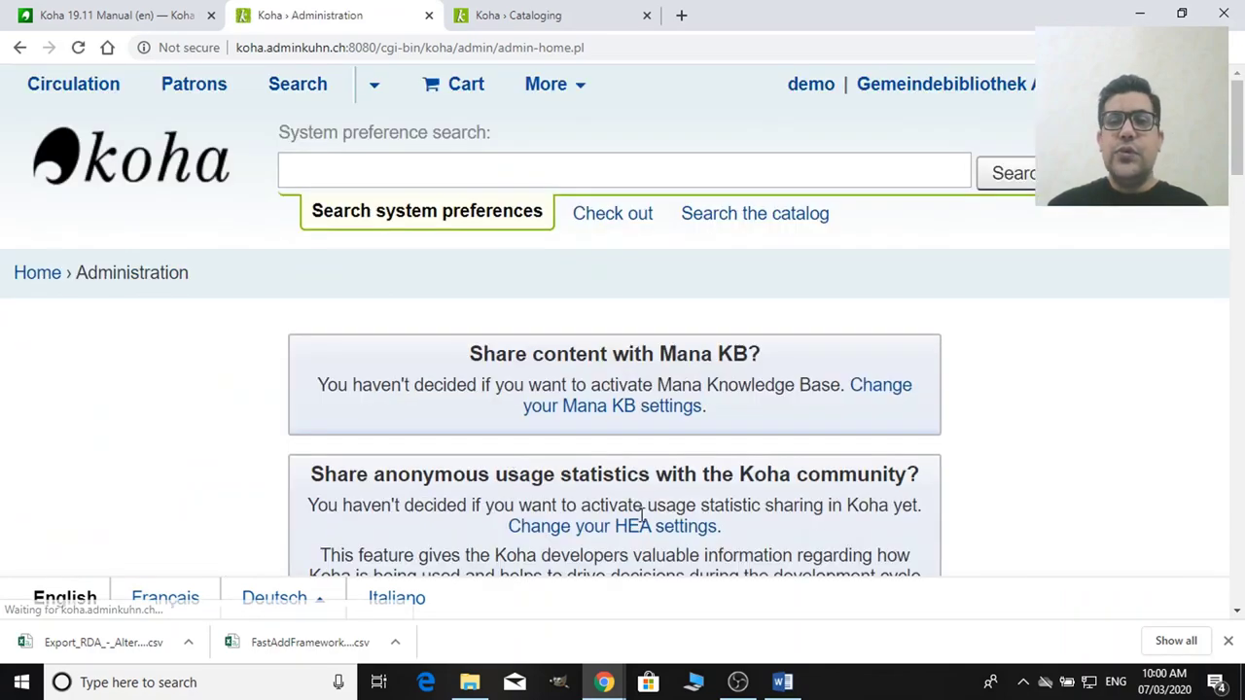
pyautogui.scroll(-3, 600, 484)
pyautogui.scroll(-10, 552, 433)
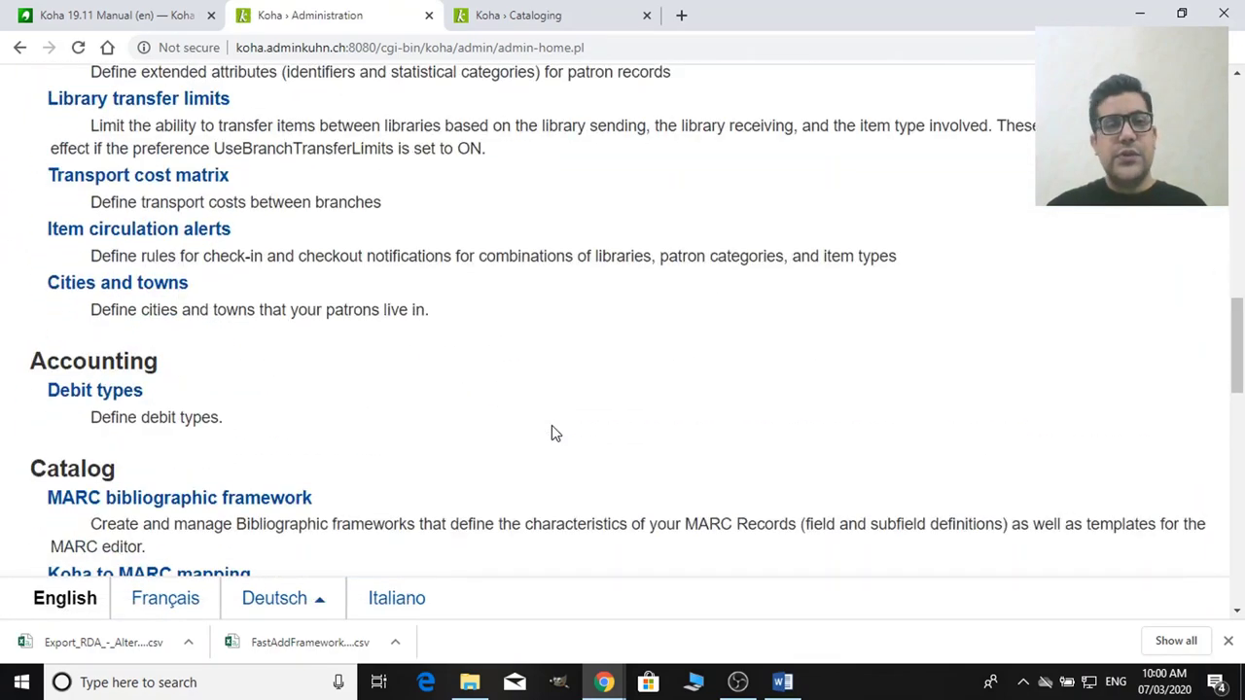
pyautogui.scroll(-7, 551, 433)
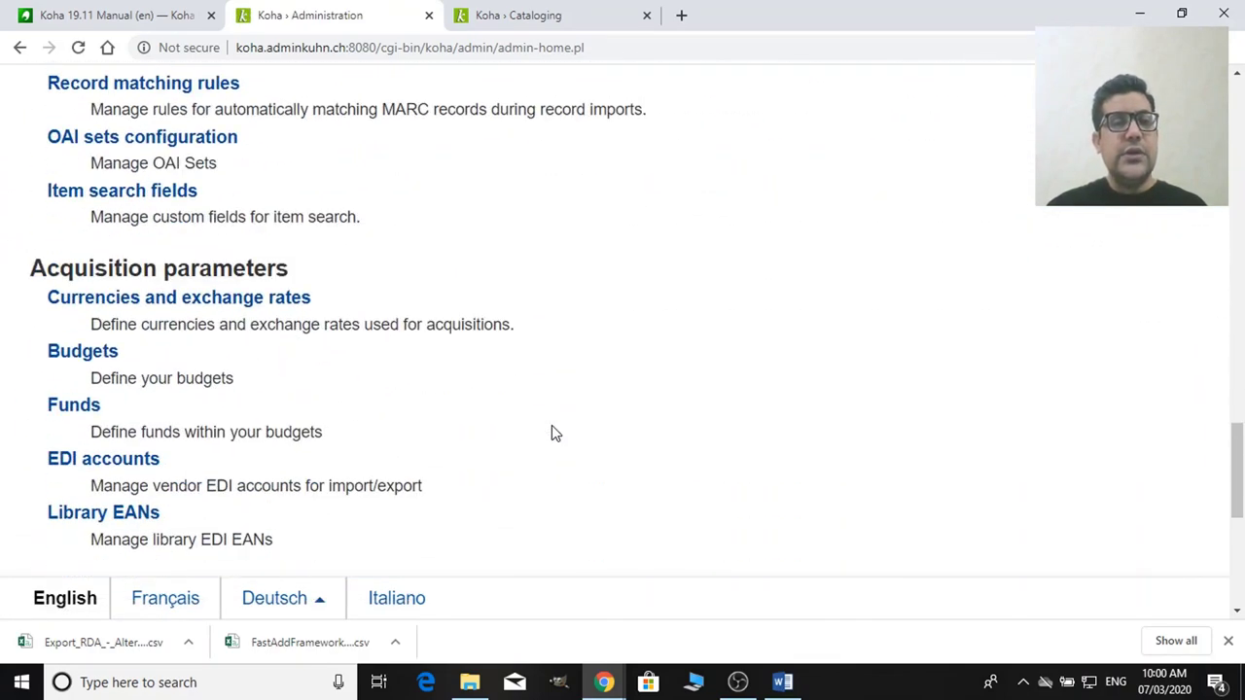
pyautogui.scroll(-2, 552, 433)
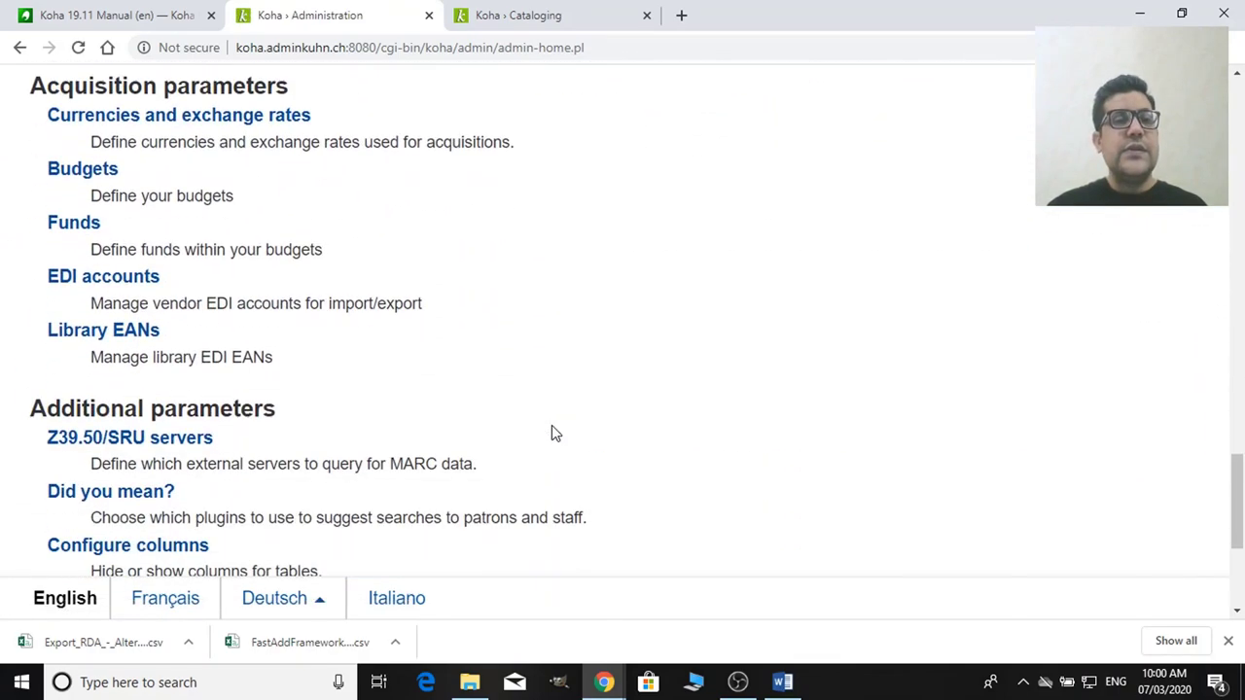
pyautogui.click(105, 177)
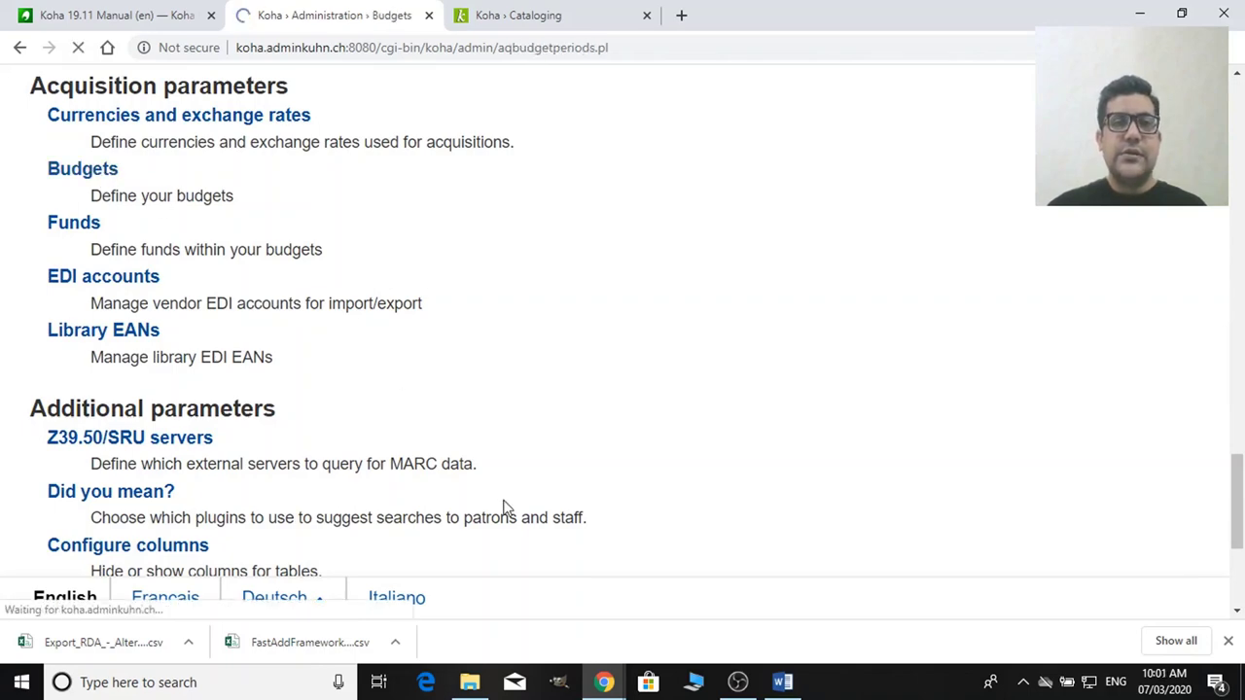
# Step: Start a new budget and set its start date to 01/01/2020
pyautogui.scroll(-2, 601, 431)
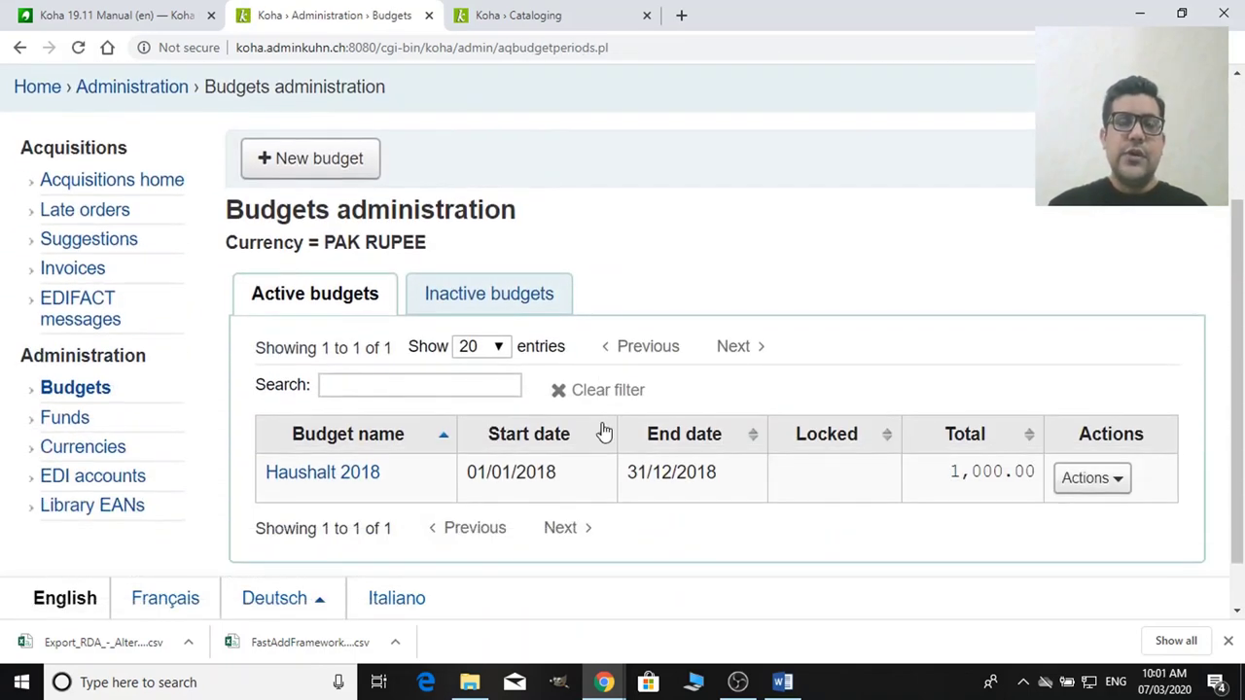
pyautogui.scroll(-1, 603, 431)
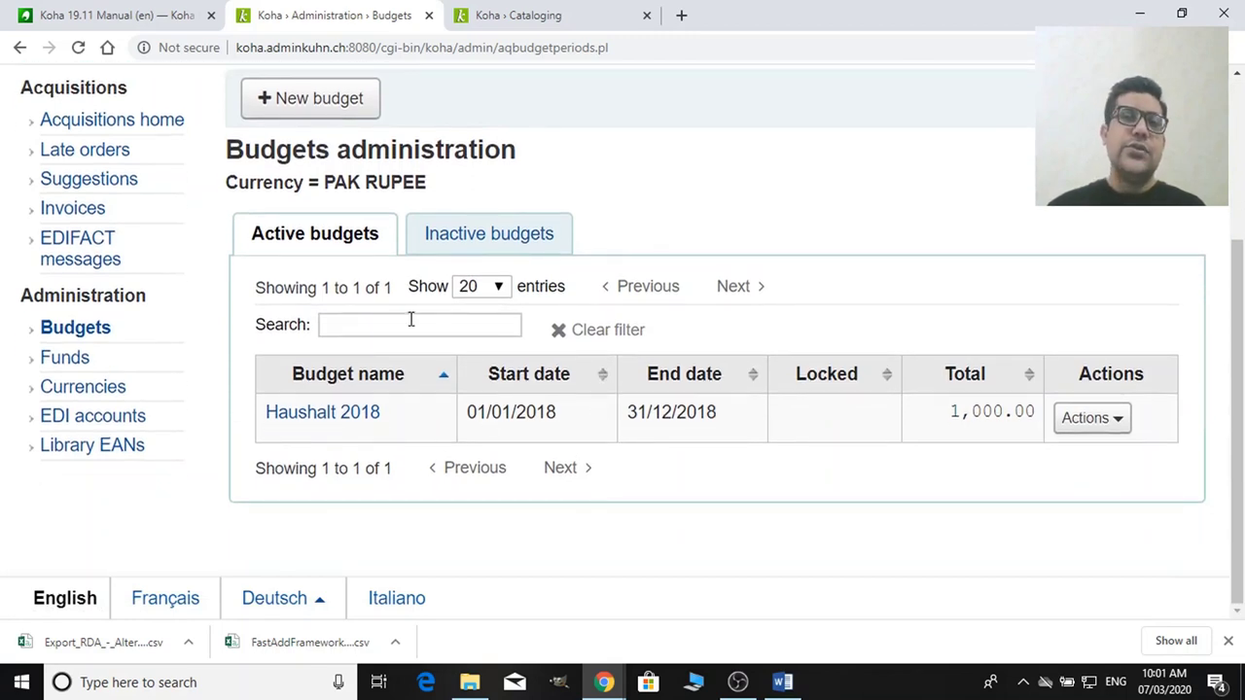
pyautogui.click(296, 96)
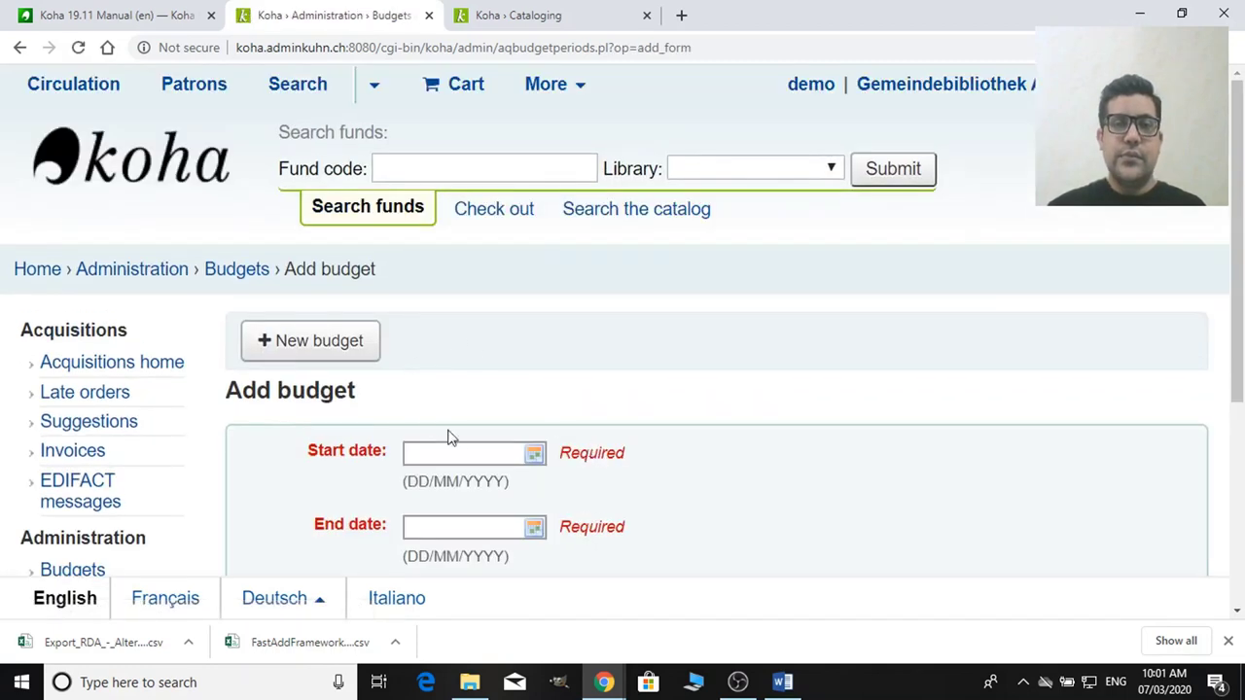
pyautogui.click(461, 446)
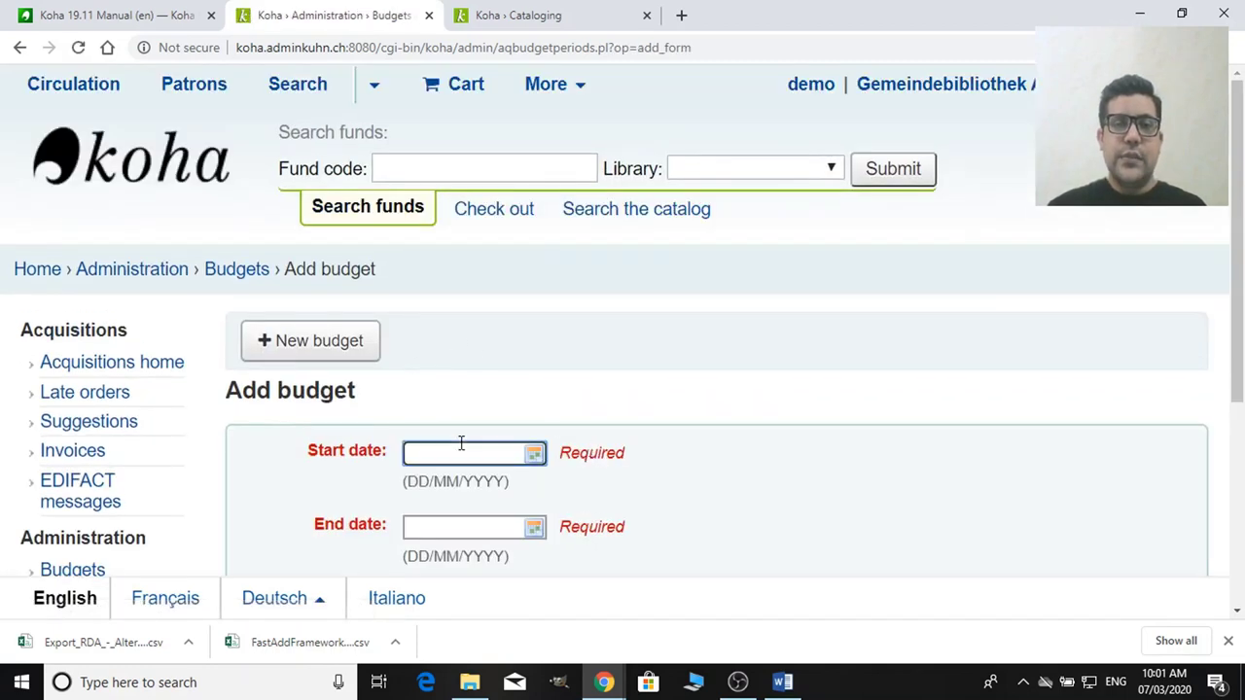
pyautogui.click(522, 136)
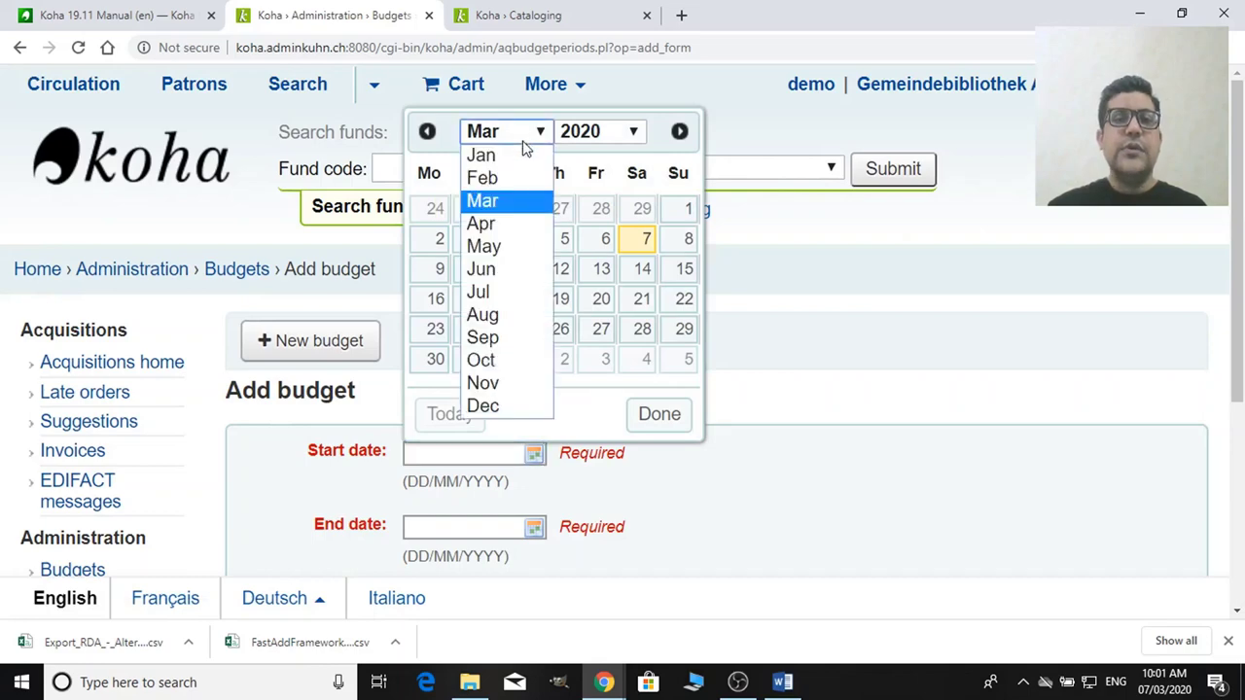
pyautogui.click(503, 159)
pyautogui.click(522, 209)
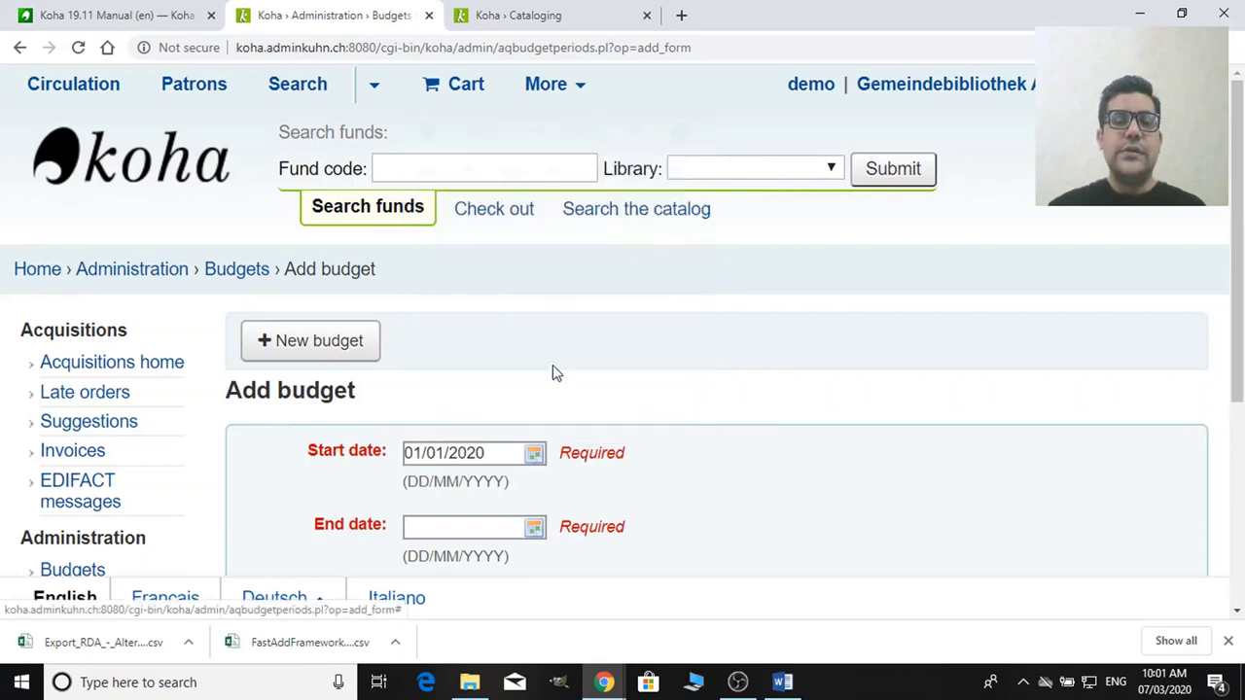
# Step: Set the new budget's end date to 31/12/2020
pyautogui.click(493, 532)
pyautogui.click(536, 209)
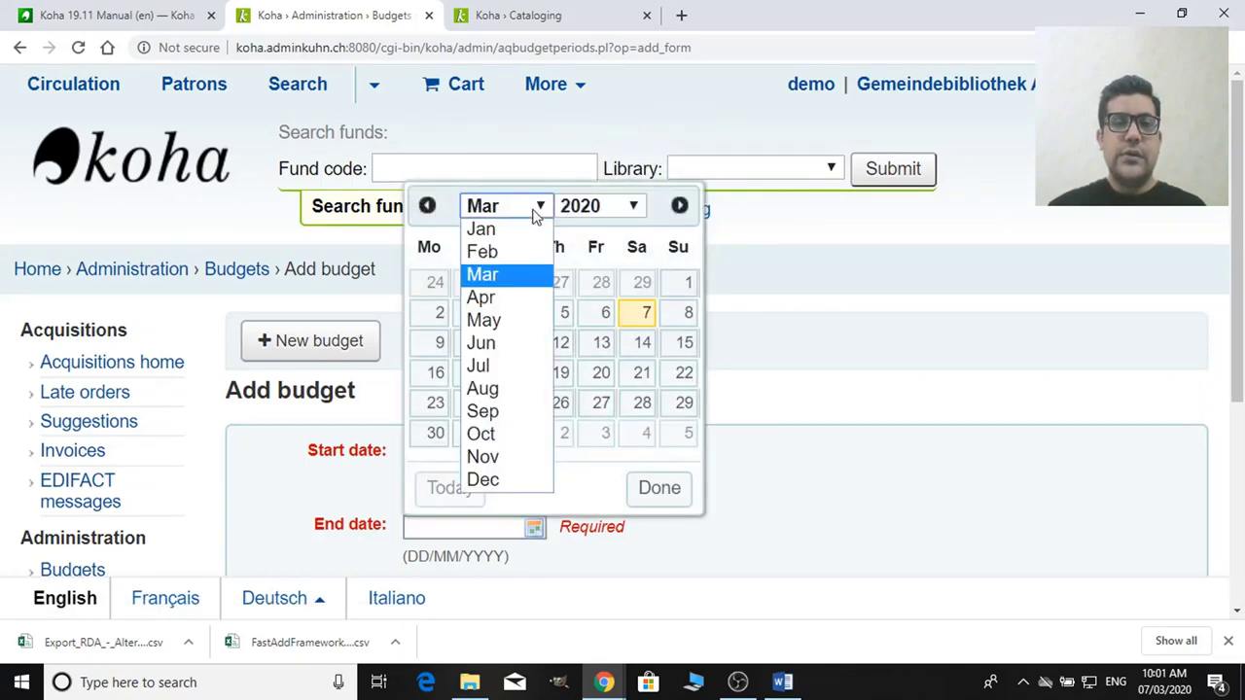
pyautogui.click(517, 481)
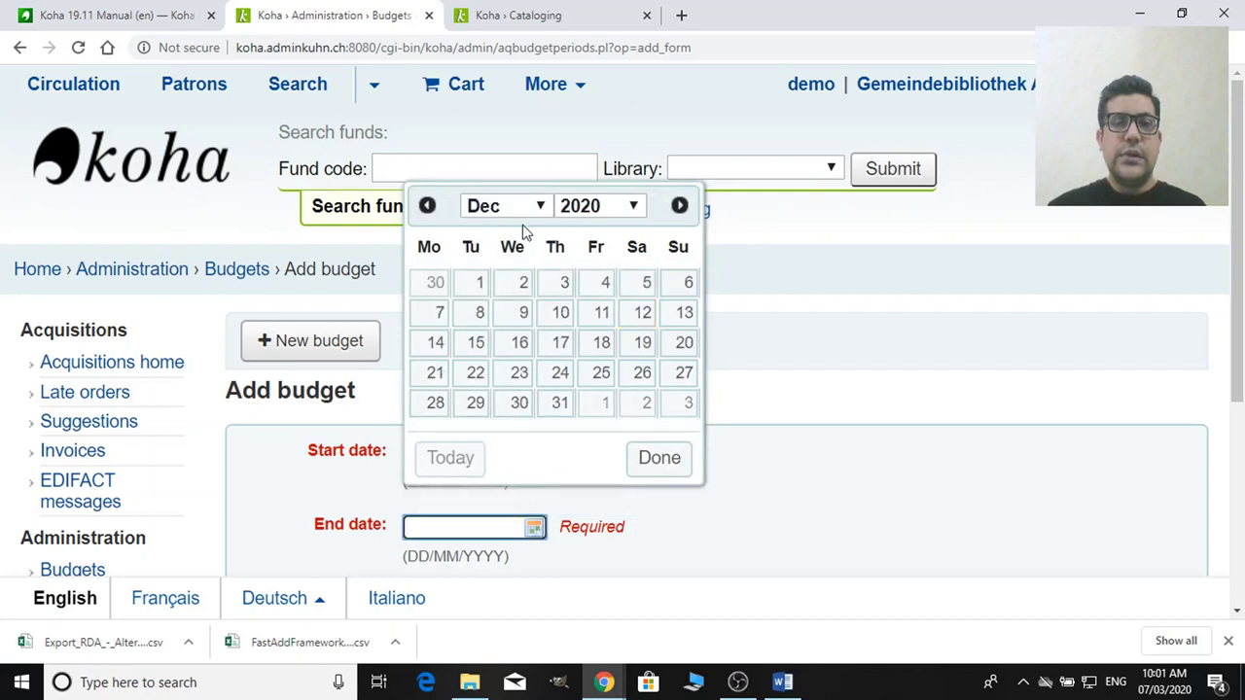
pyautogui.click(565, 416)
# Step: Enter "Library Budget for the year 2020" as the new budget's description
pyautogui.scroll(-3, 584, 475)
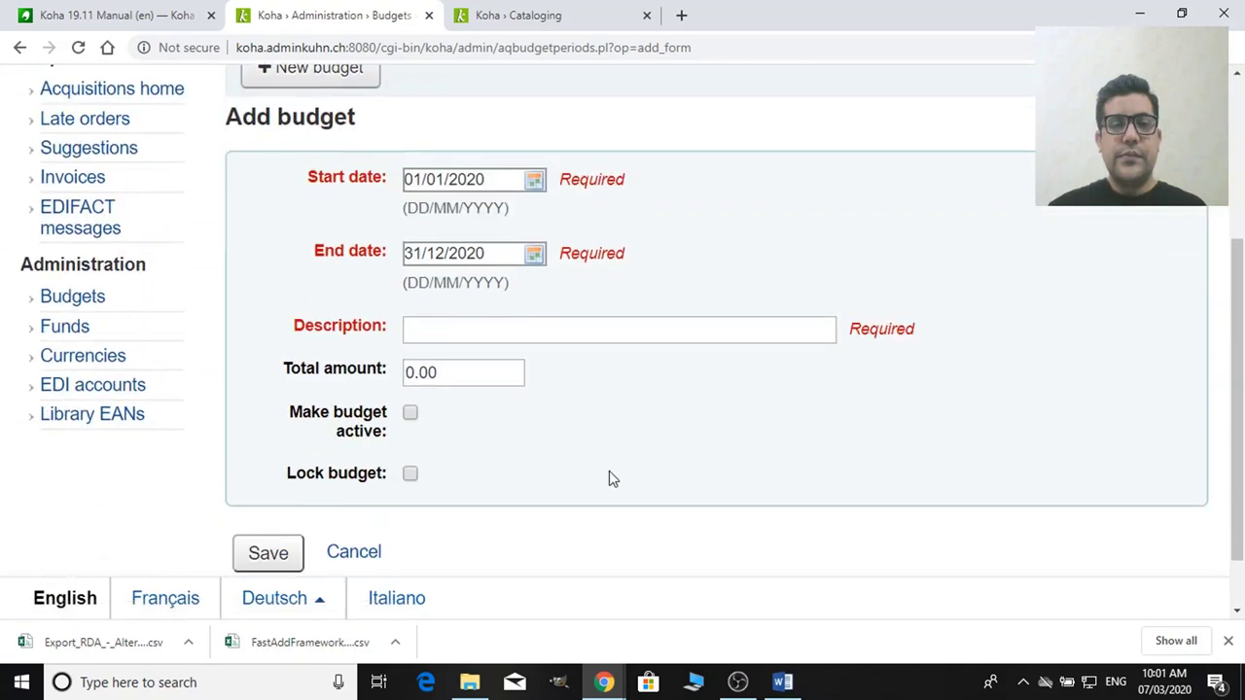
pyautogui.click(469, 332)
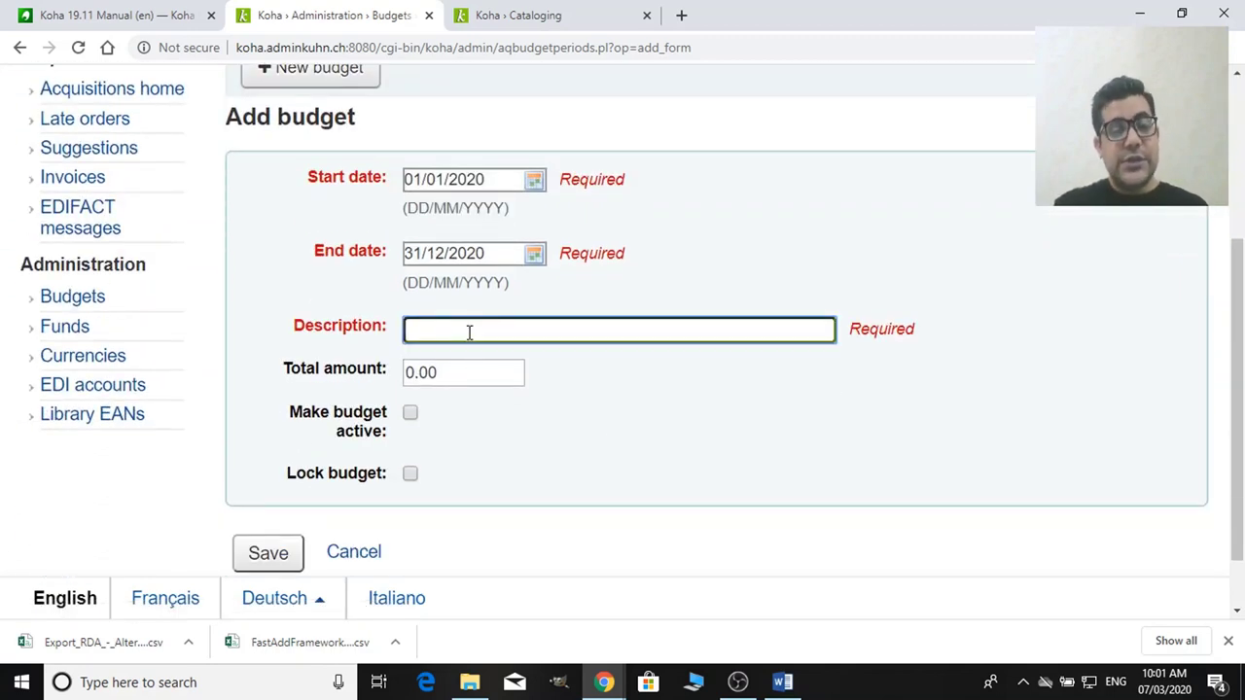
pyautogui.write('Li')
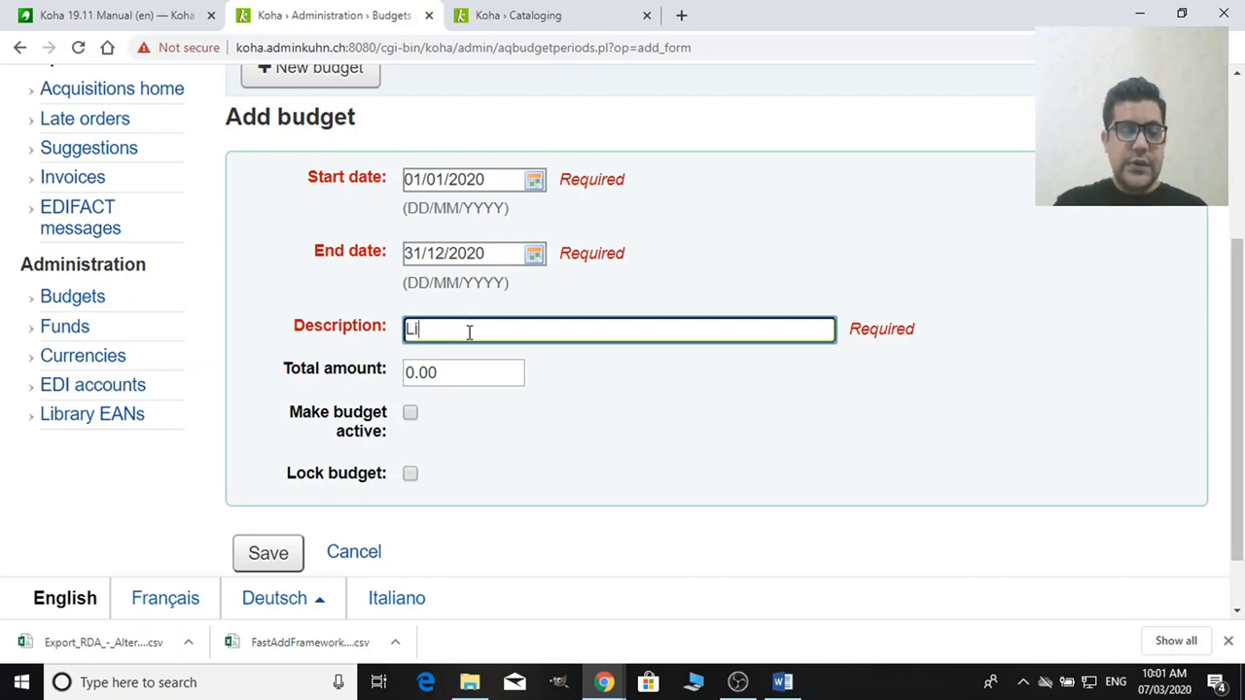
pyautogui.write('brary B')
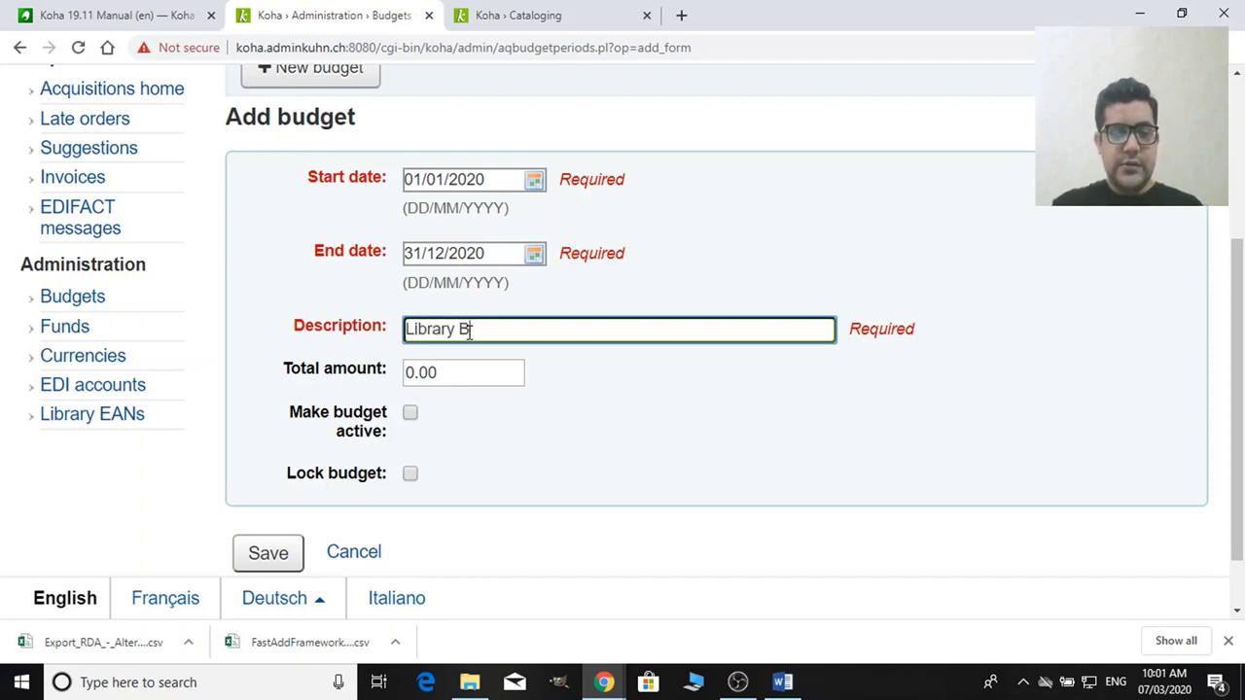
pyautogui.write('udget f')
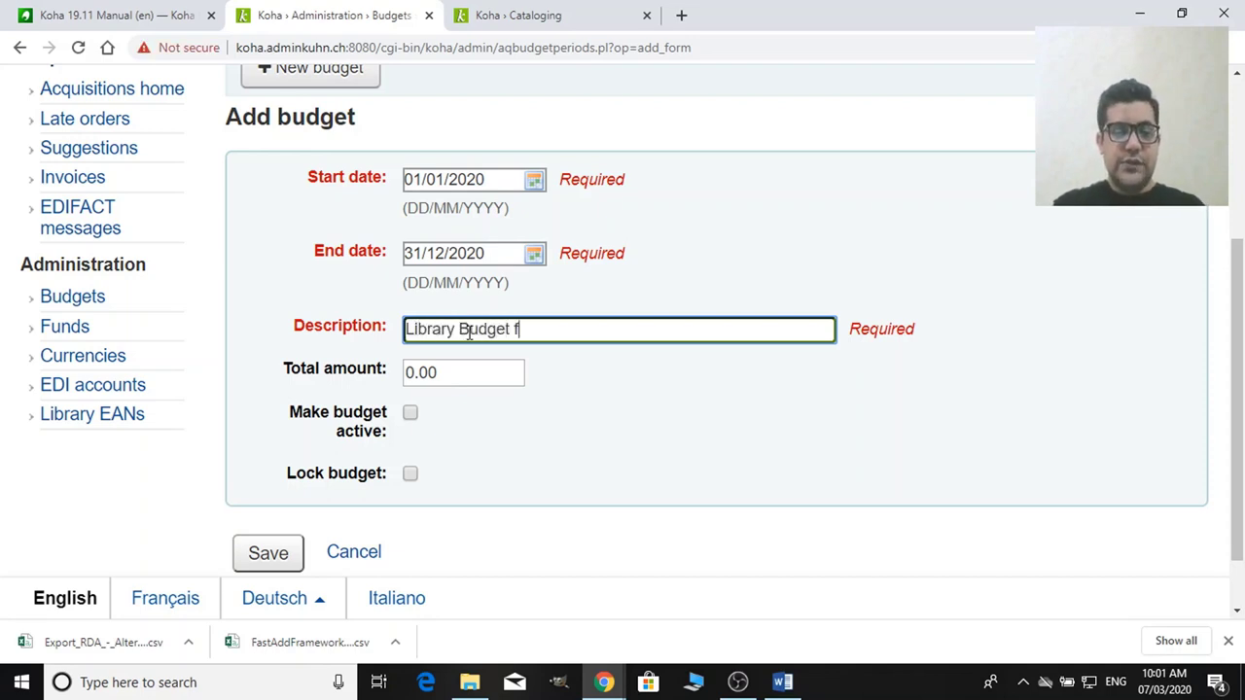
pyautogui.write('or the year 2020')
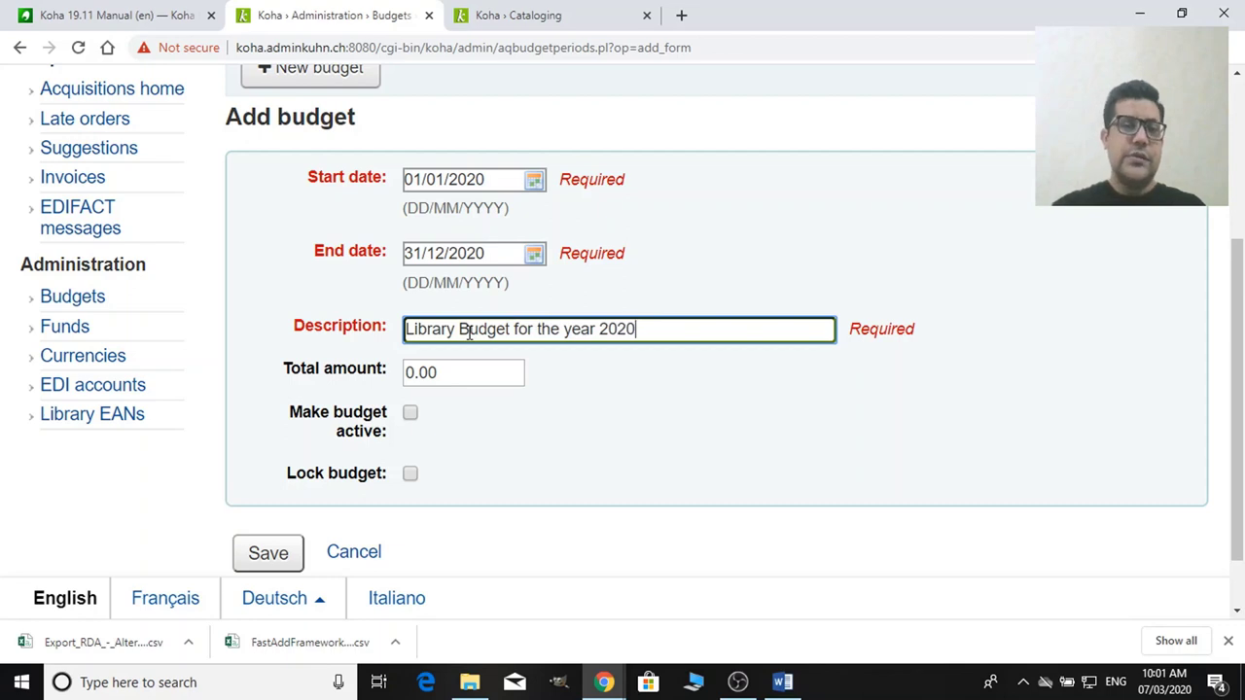
# Step: Set the new budget's total amount to 1000000.00
pyautogui.click(410, 380)
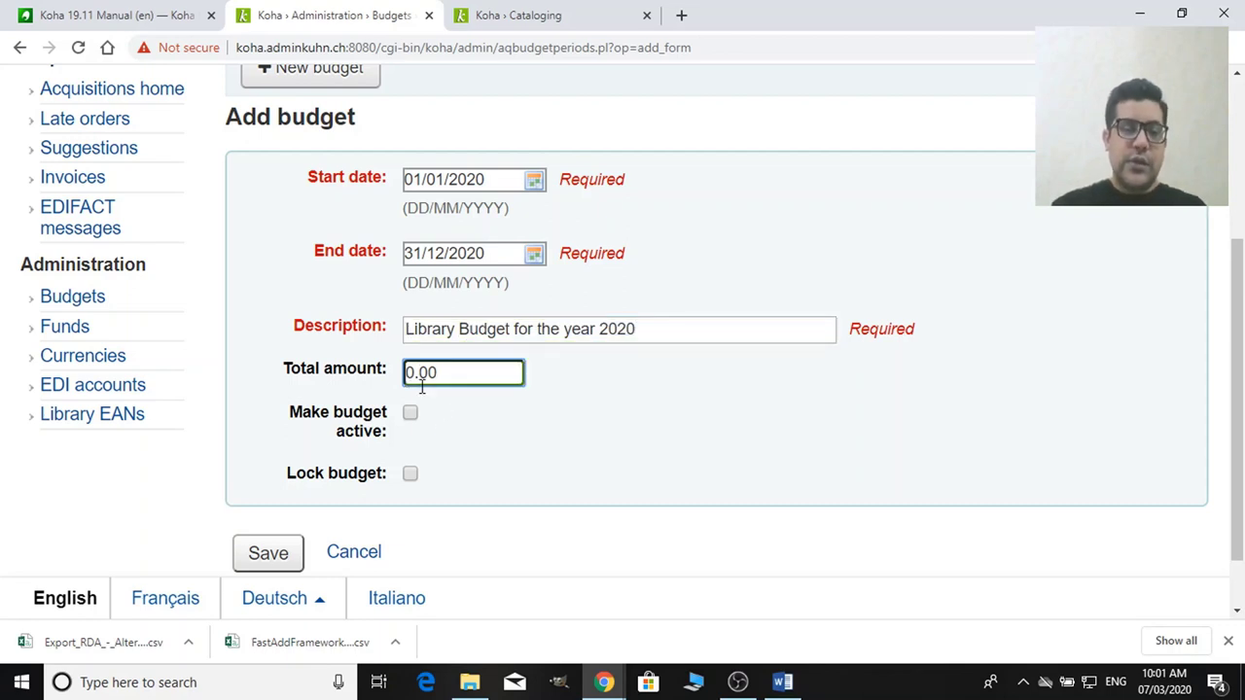
pyautogui.write('100')
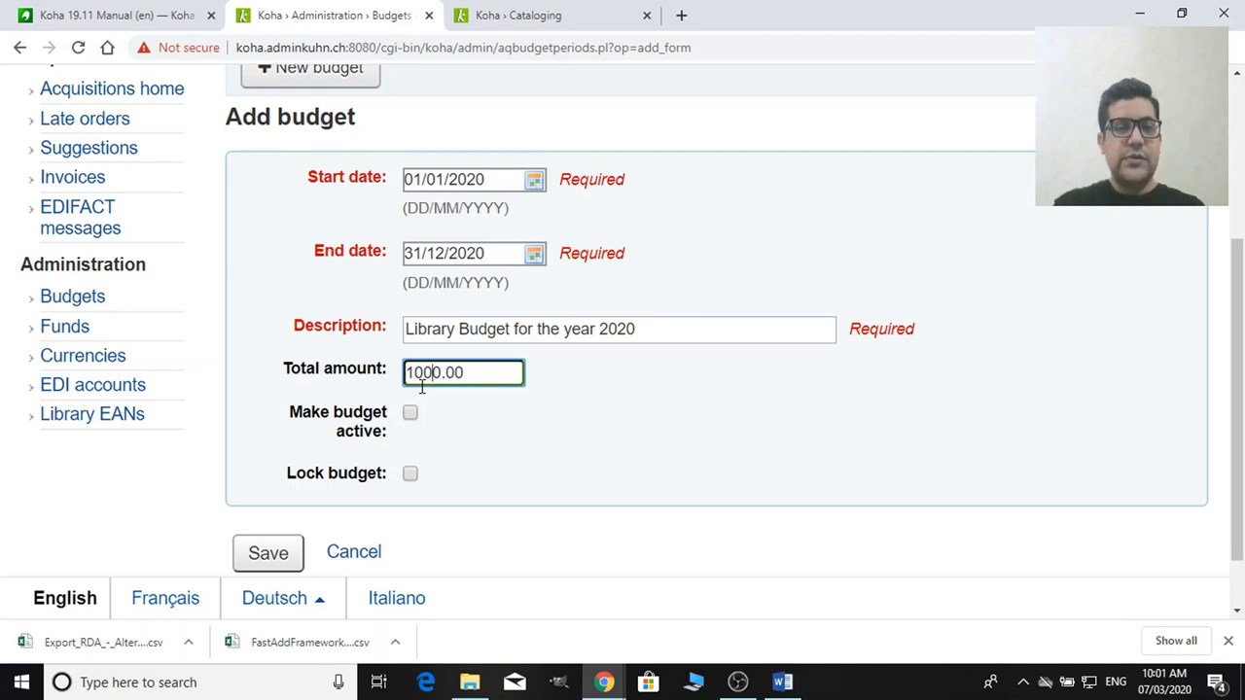
pyautogui.press('BackSpace')
pyautogui.press('BackSpace')
pyautogui.press('BackSpace')
pyautogui.write('100')
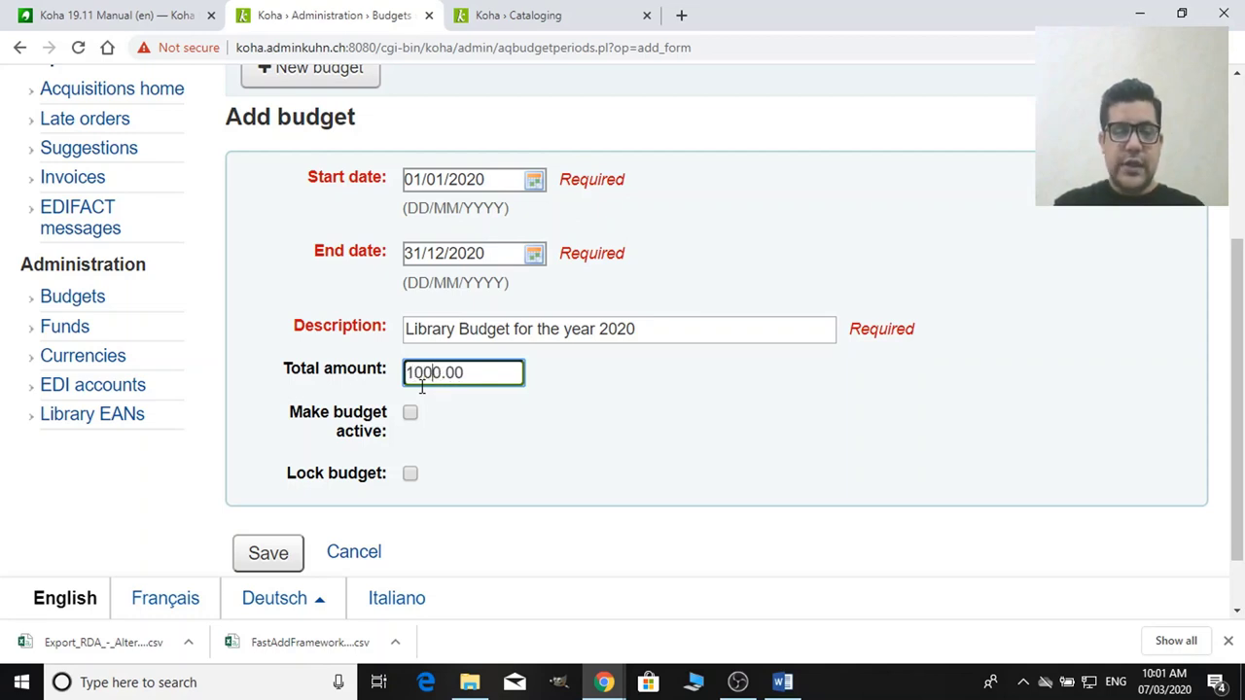
pyautogui.write('0')
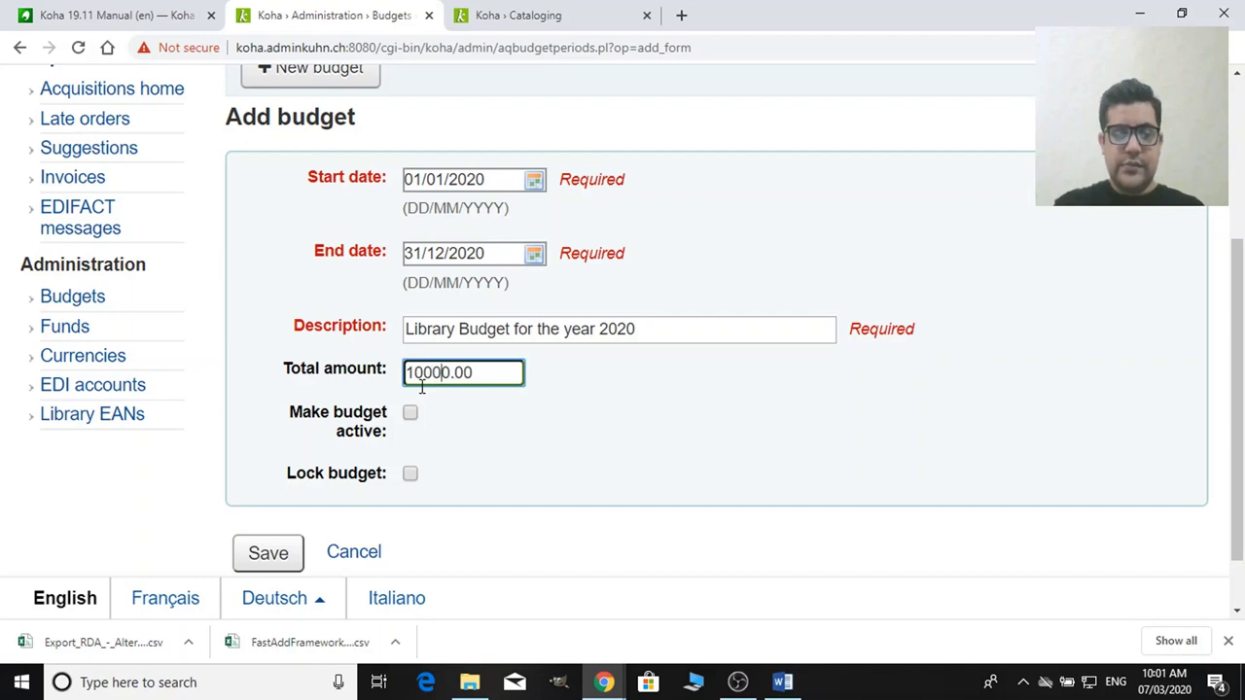
pyautogui.write('000')
pyautogui.press('BackSpace')
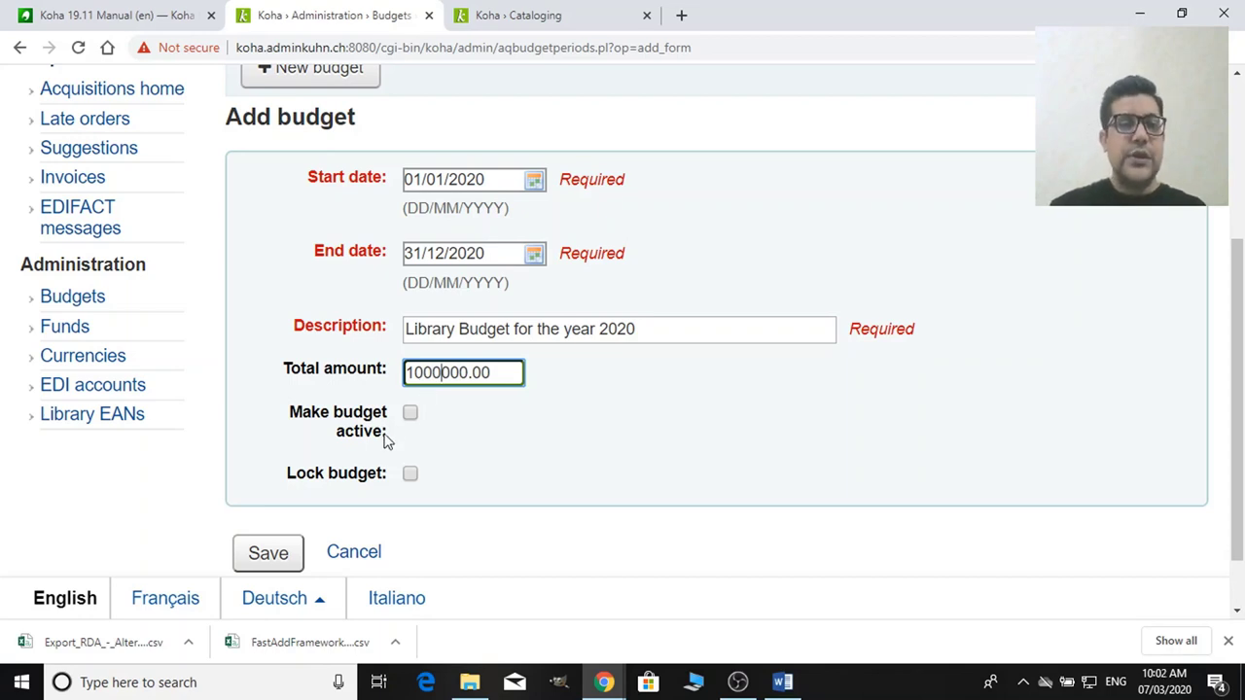
# Step: Make the 2020 library budget active and save it
pyautogui.click(410, 416)
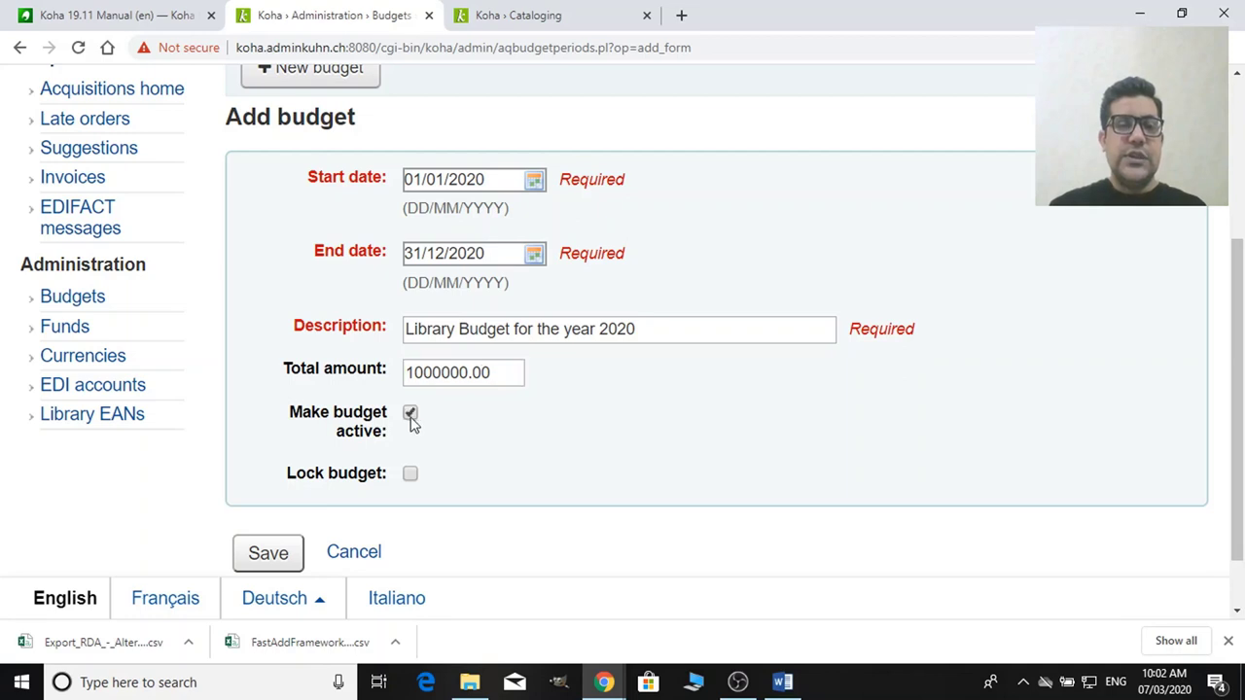
pyautogui.scroll(-1, 482, 502)
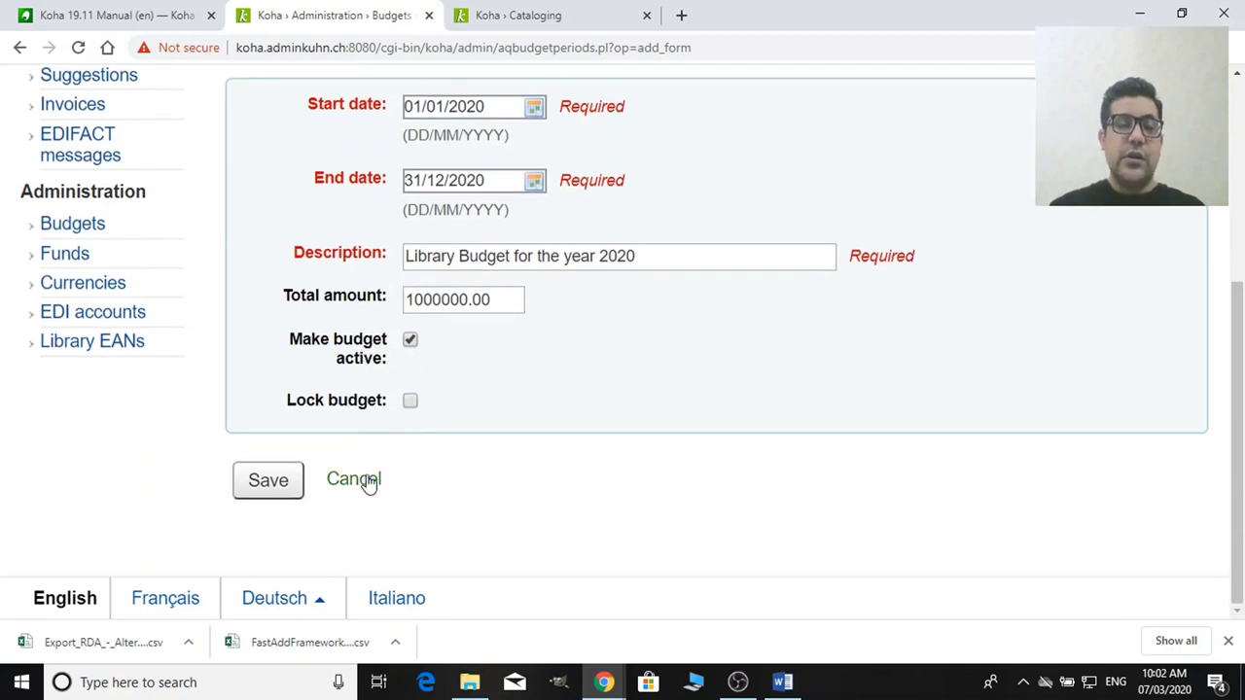
pyautogui.click(296, 481)
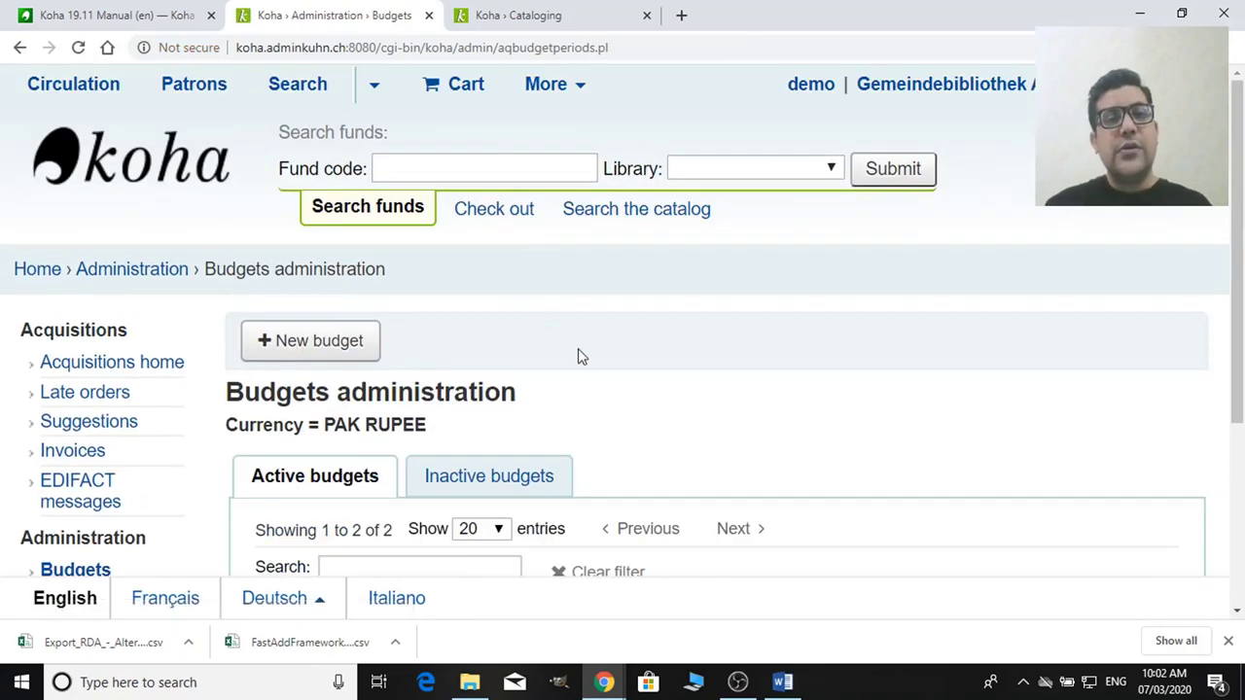
# Step: Examine the lists of active and inactive budgets, including the entry for the new 2020 library budget
pyautogui.scroll(-3, 578, 358)
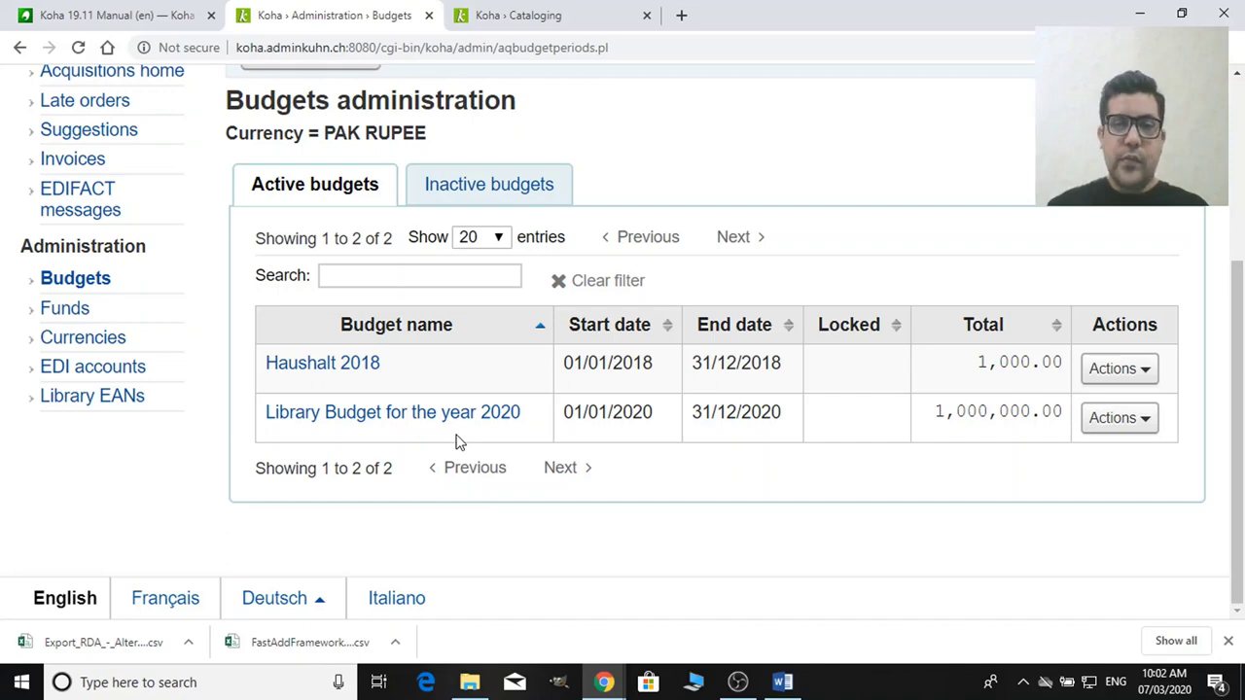
pyautogui.scroll(3, 459, 601)
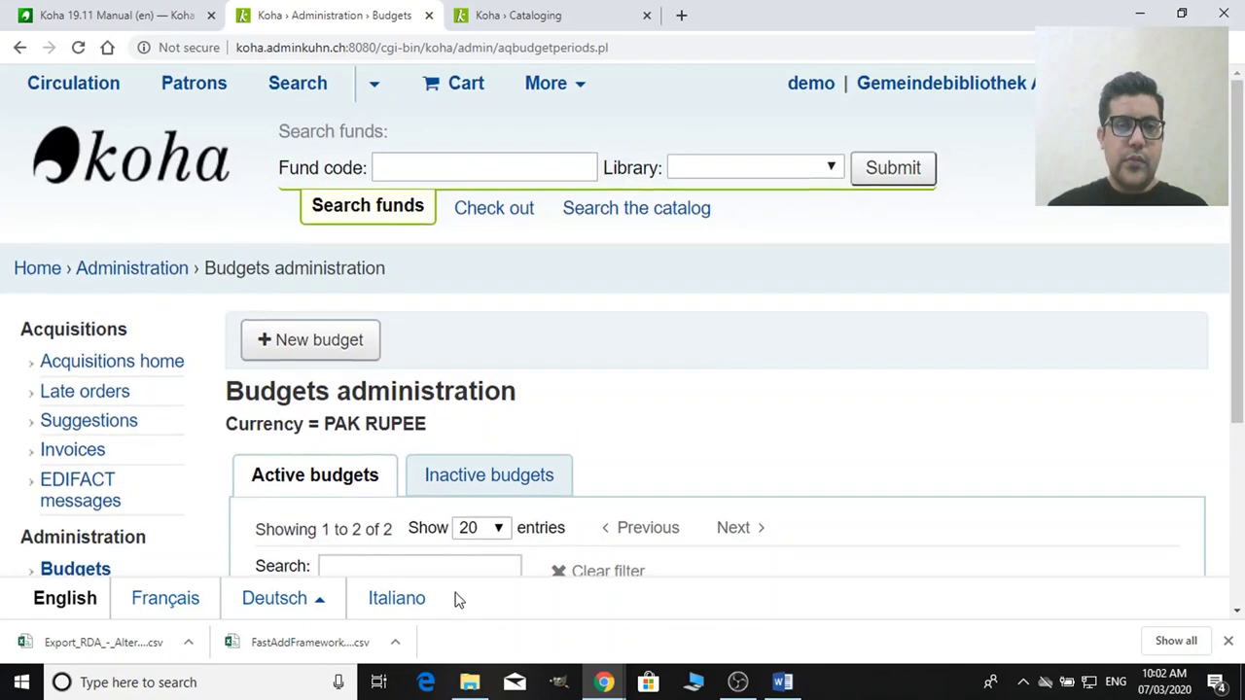
pyautogui.scroll(-2, 457, 593)
pyautogui.scroll(2, 453, 545)
pyautogui.click(455, 459)
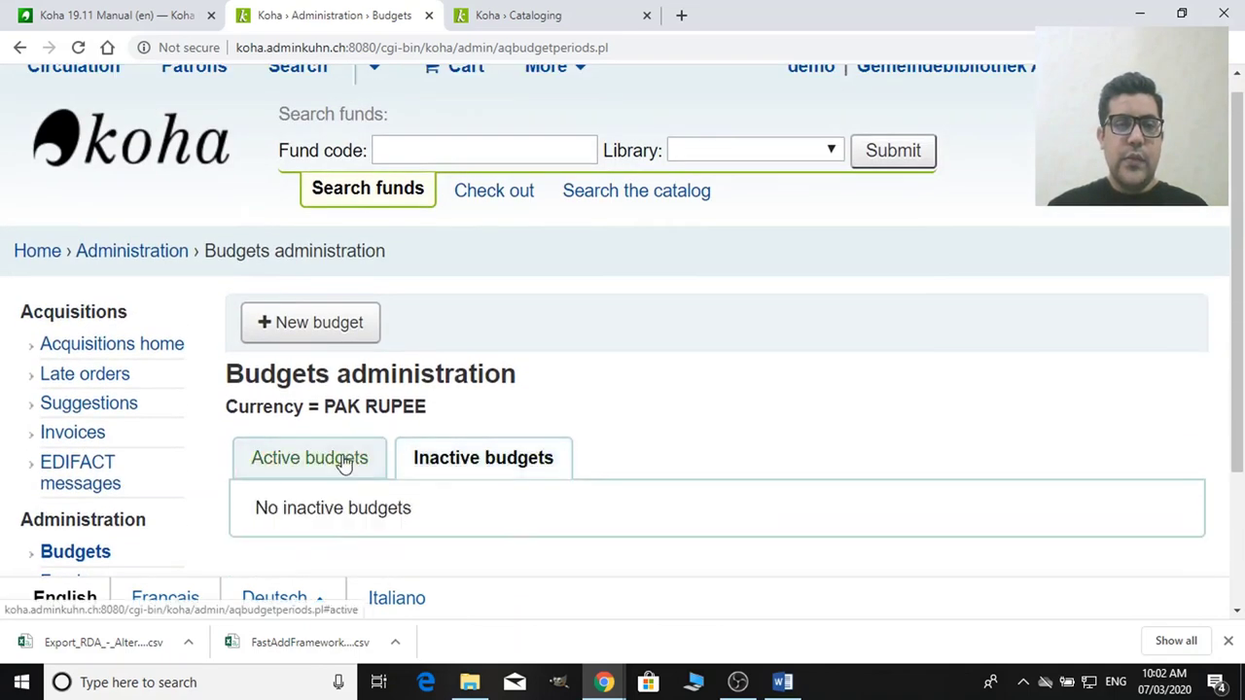
pyautogui.click(314, 472)
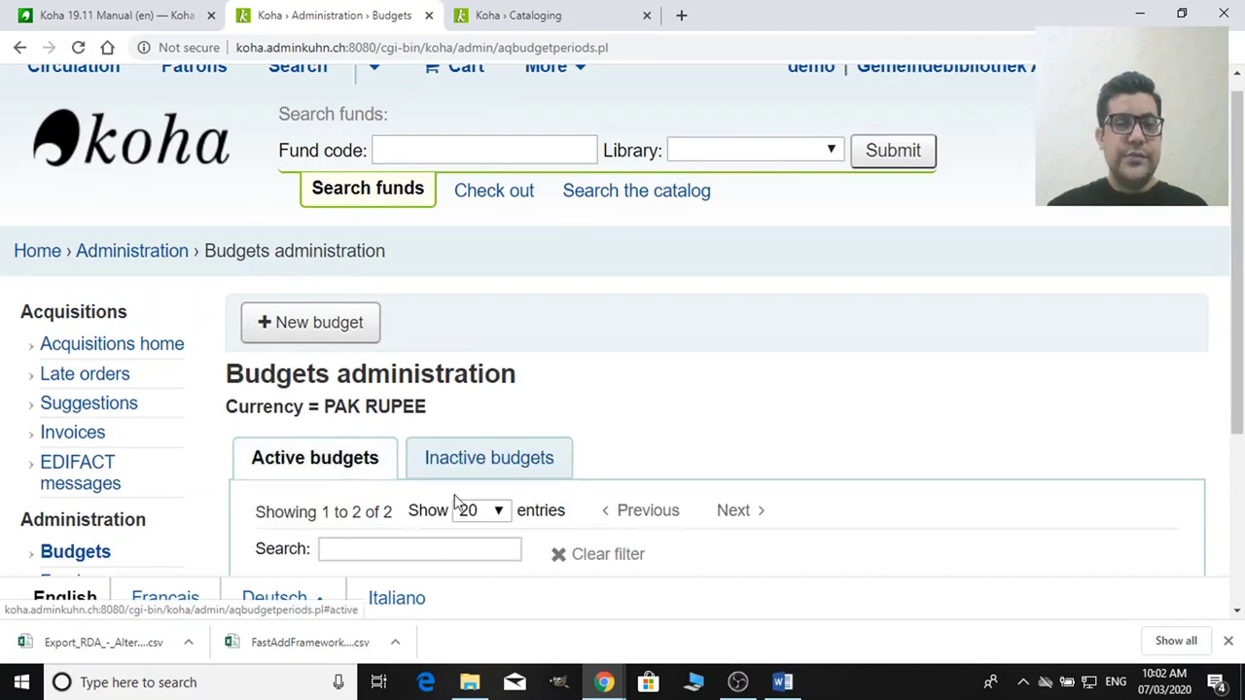
pyautogui.scroll(-2, 455, 501)
pyautogui.scroll(-1, 457, 503)
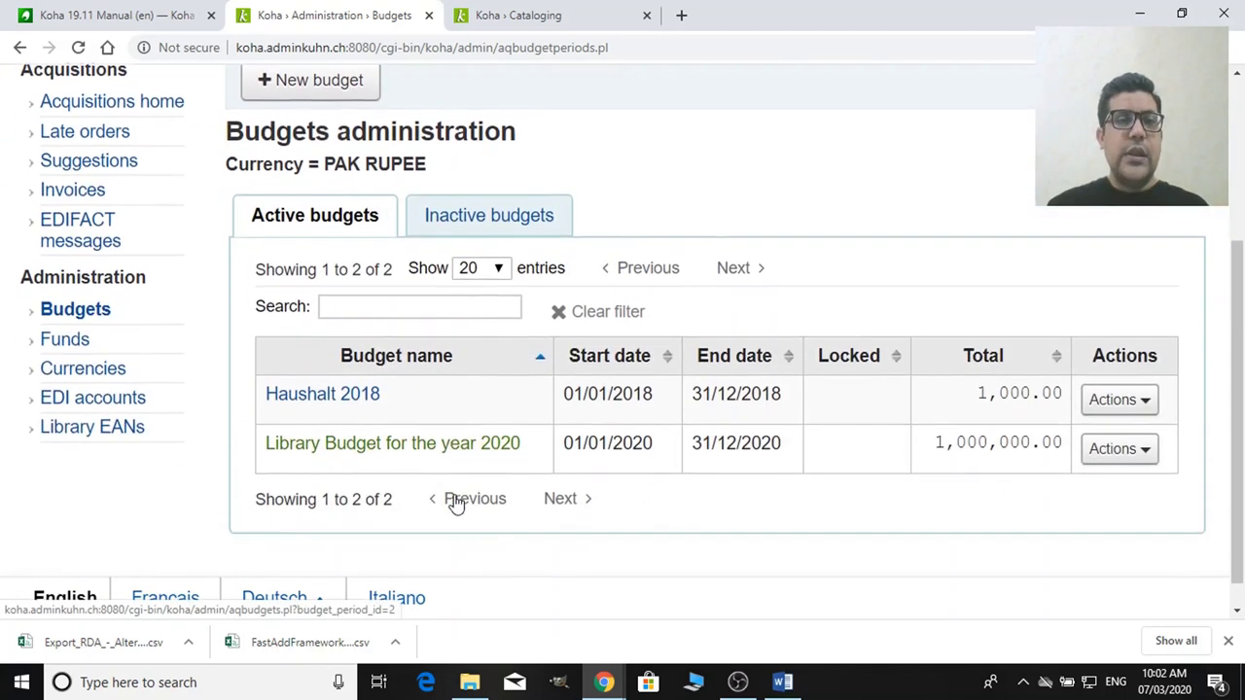
pyautogui.scroll(-1, 455, 501)
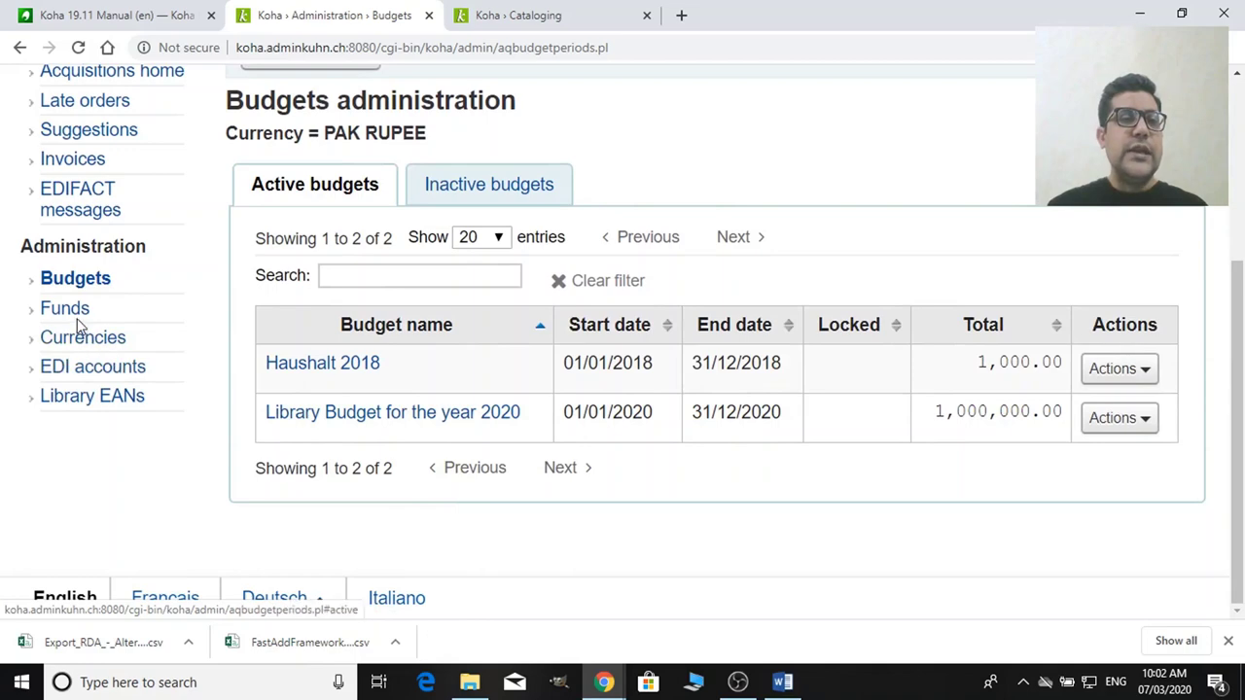
# Step: Return to the administration overview and open the Funds settings under Acquisition parameters
pyautogui.scroll(3, 162, 380)
pyautogui.click(122, 273)
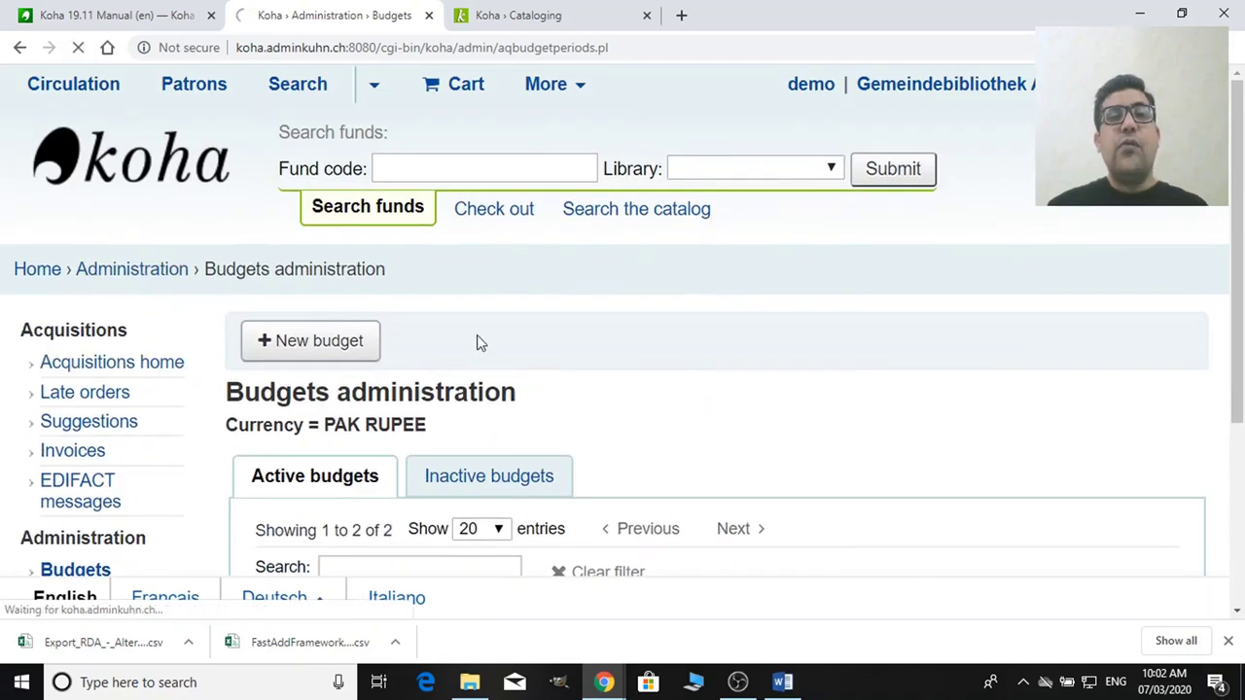
pyautogui.scroll(-10, 549, 457)
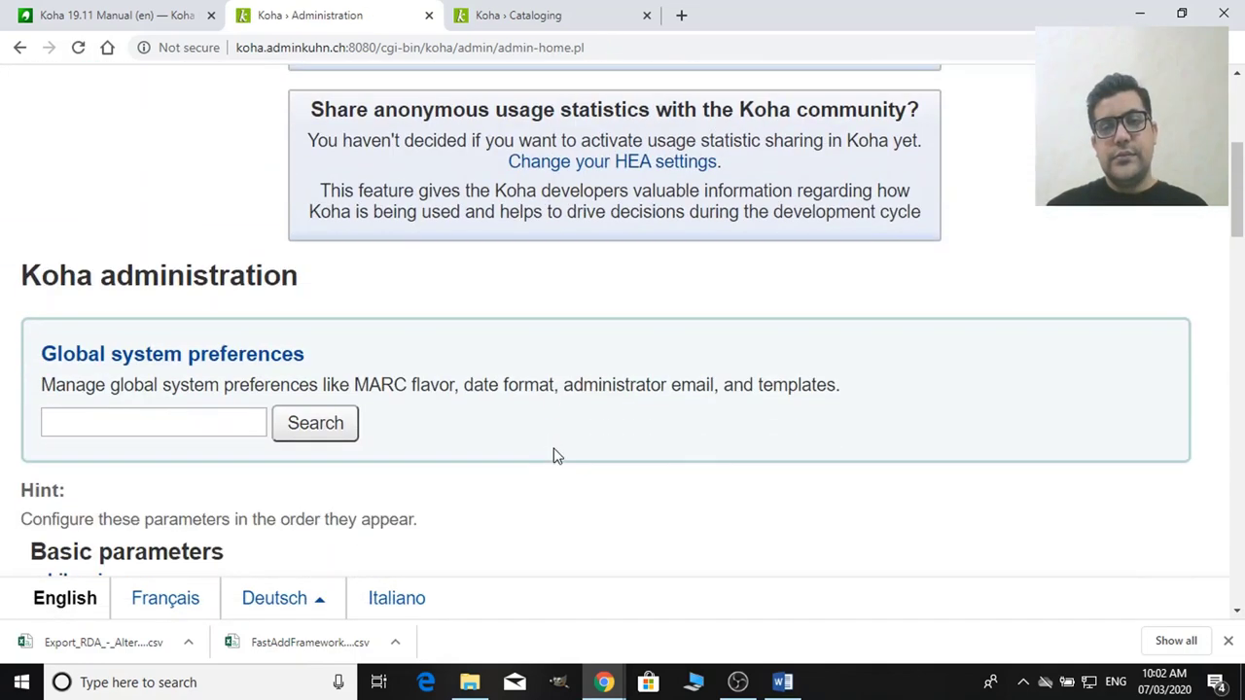
pyautogui.scroll(-1, 557, 456)
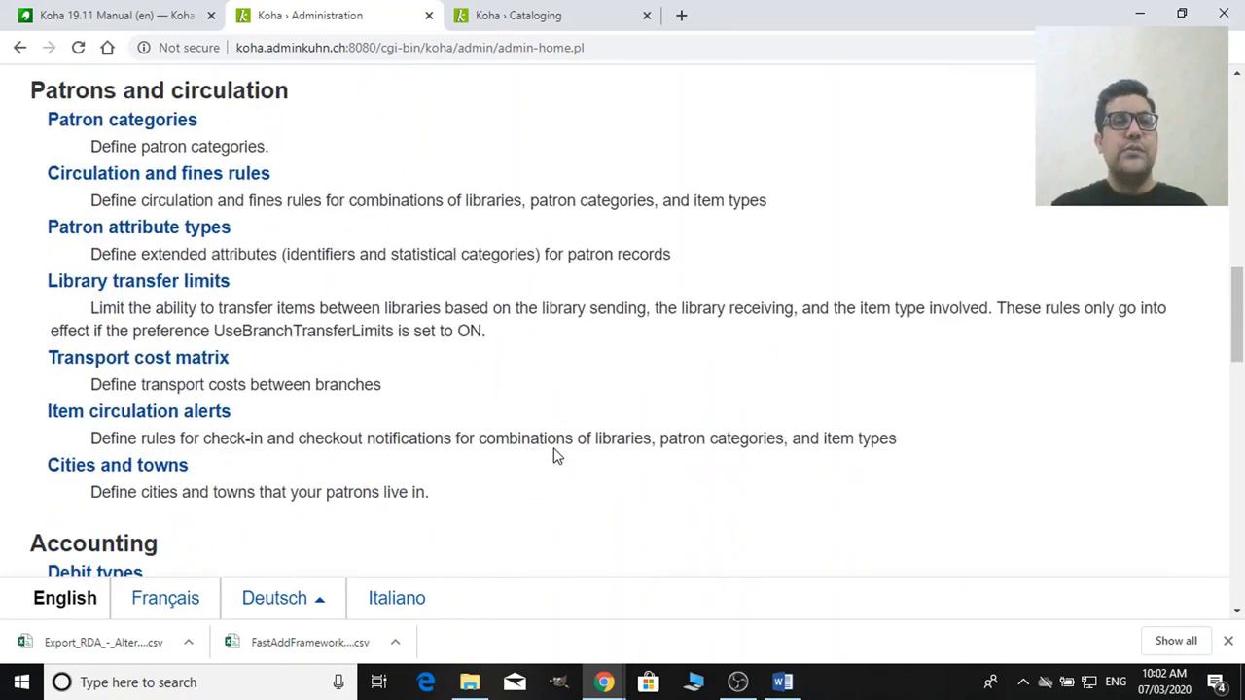
pyautogui.scroll(-3, 558, 457)
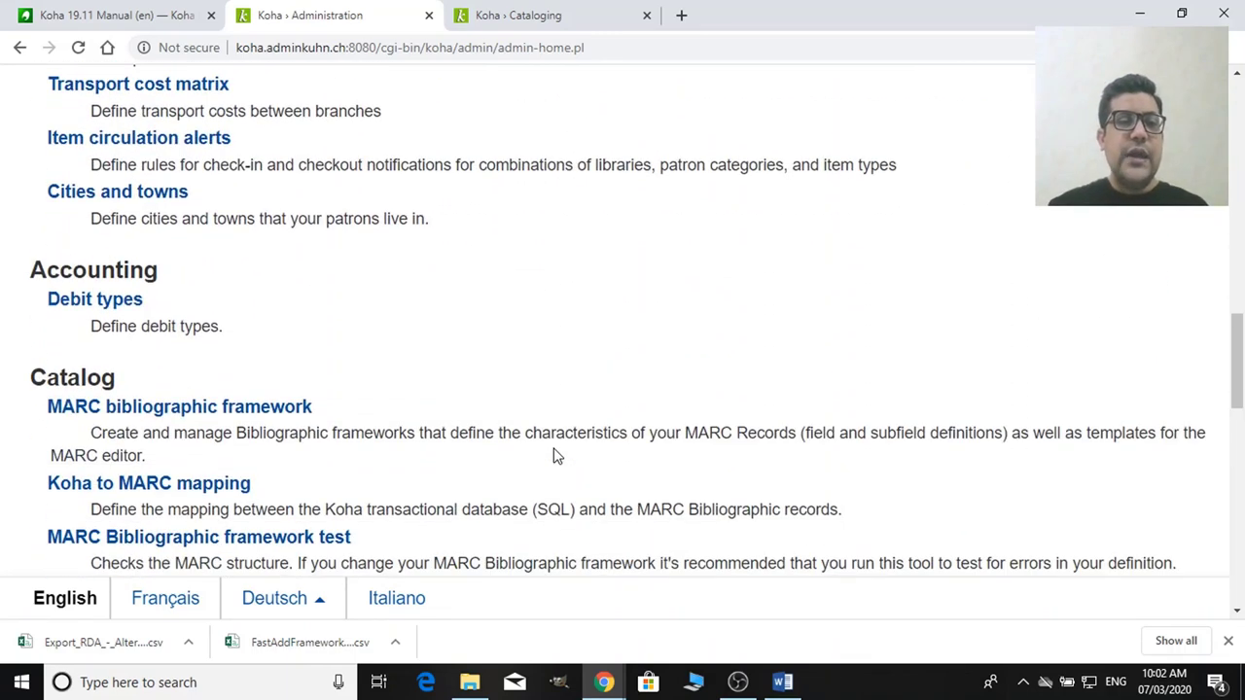
pyautogui.scroll(-3, 557, 457)
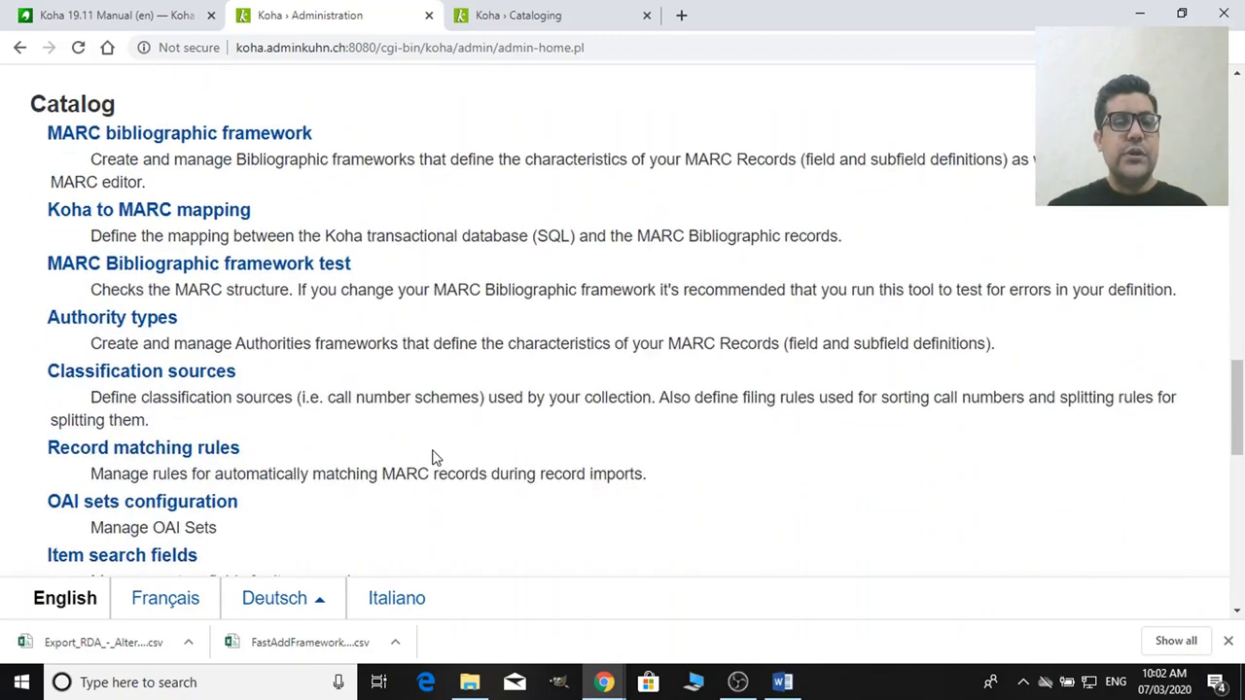
pyautogui.scroll(-4, 431, 459)
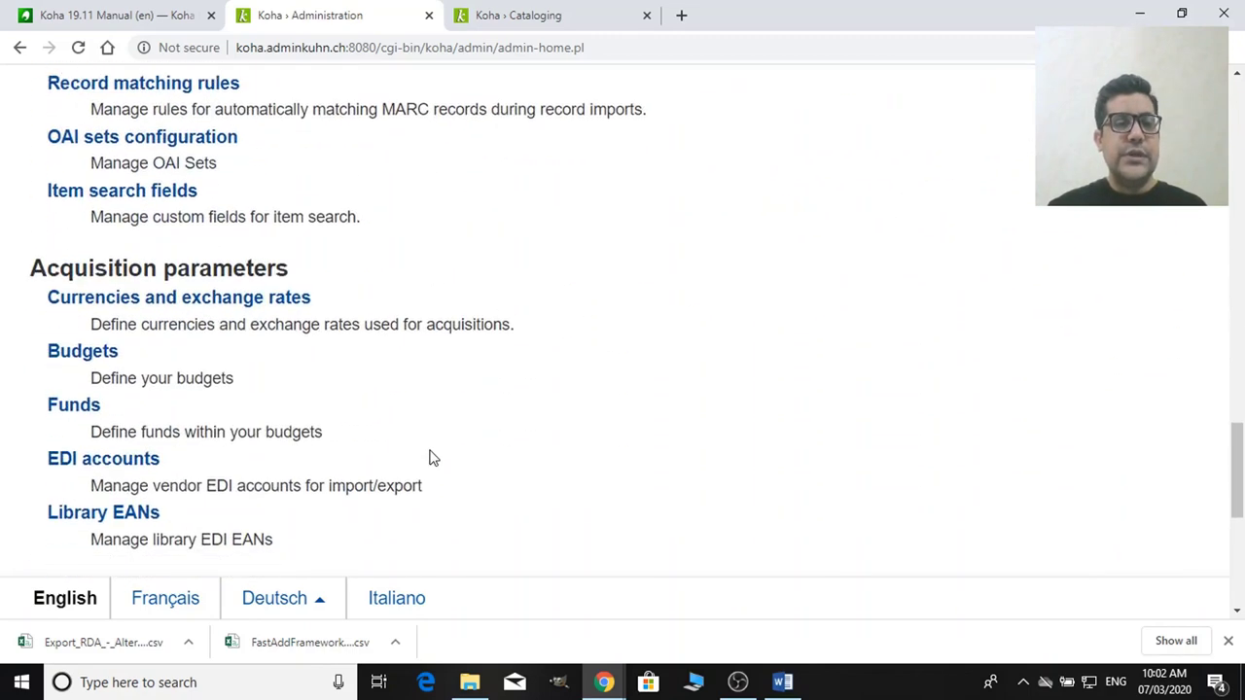
pyautogui.click(96, 412)
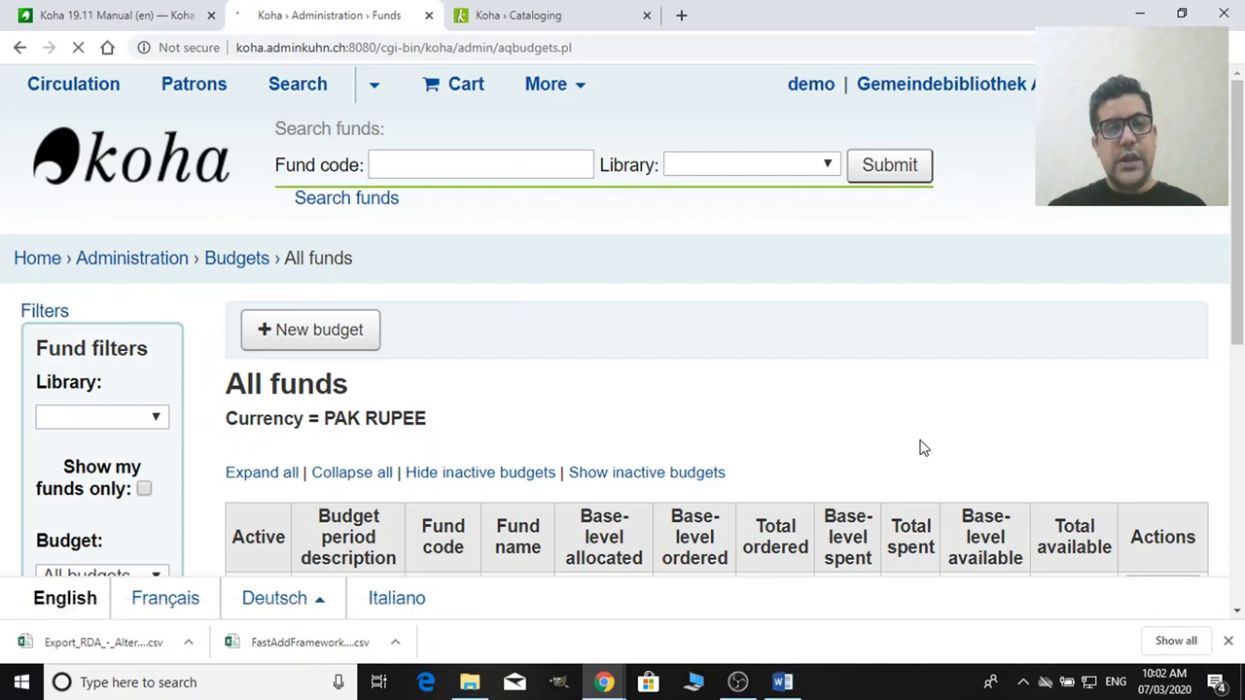
# Step: Review the fund codes, fund names and amounts in the overview of all funds
pyautogui.scroll(-2, 924, 445)
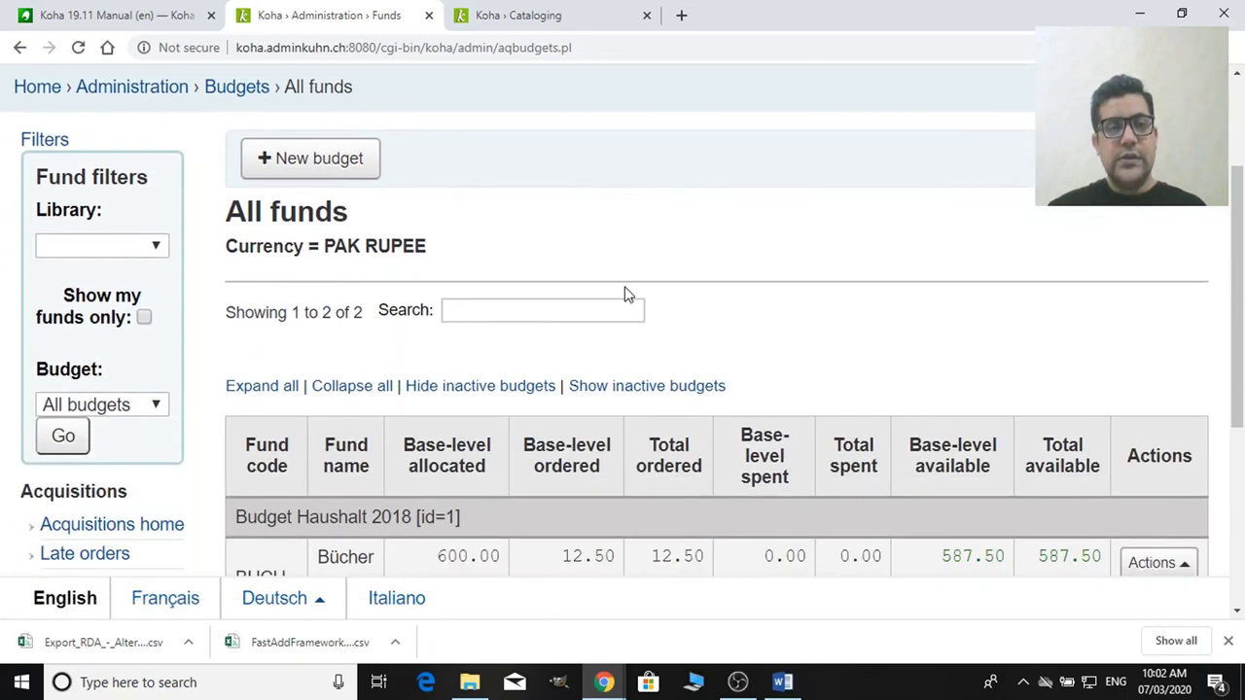
pyautogui.click(481, 303)
pyautogui.scroll(-4, 669, 387)
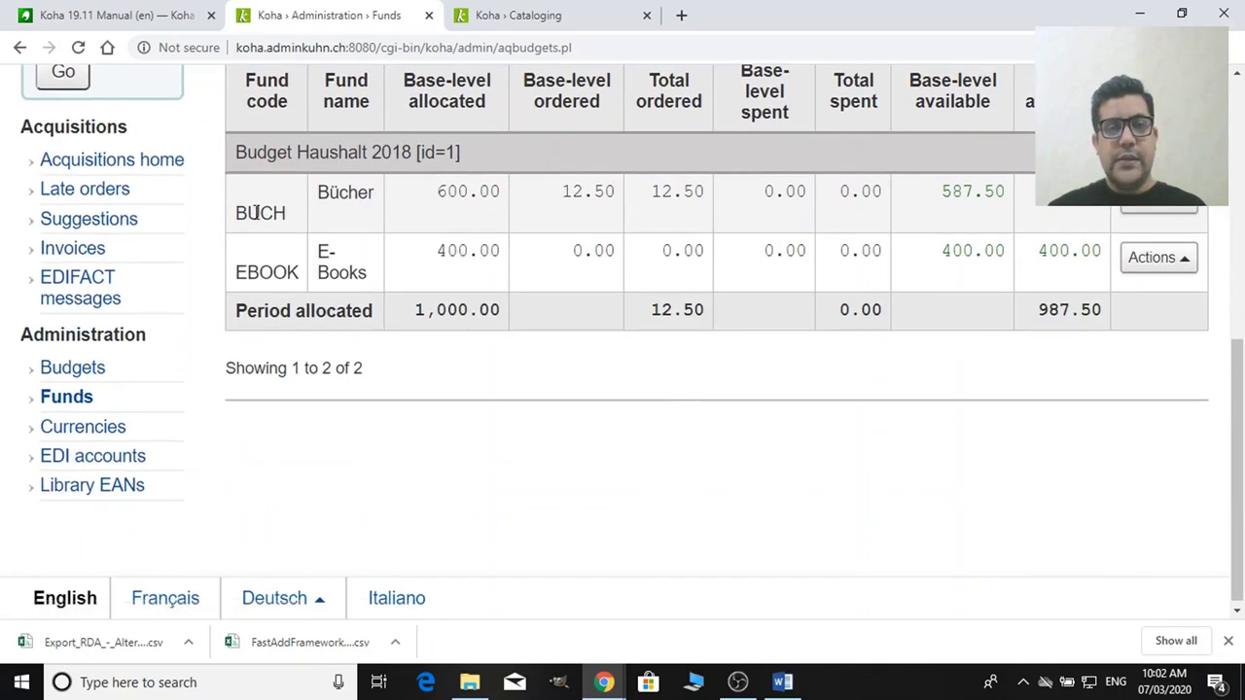
pyautogui.scroll(3, 546, 413)
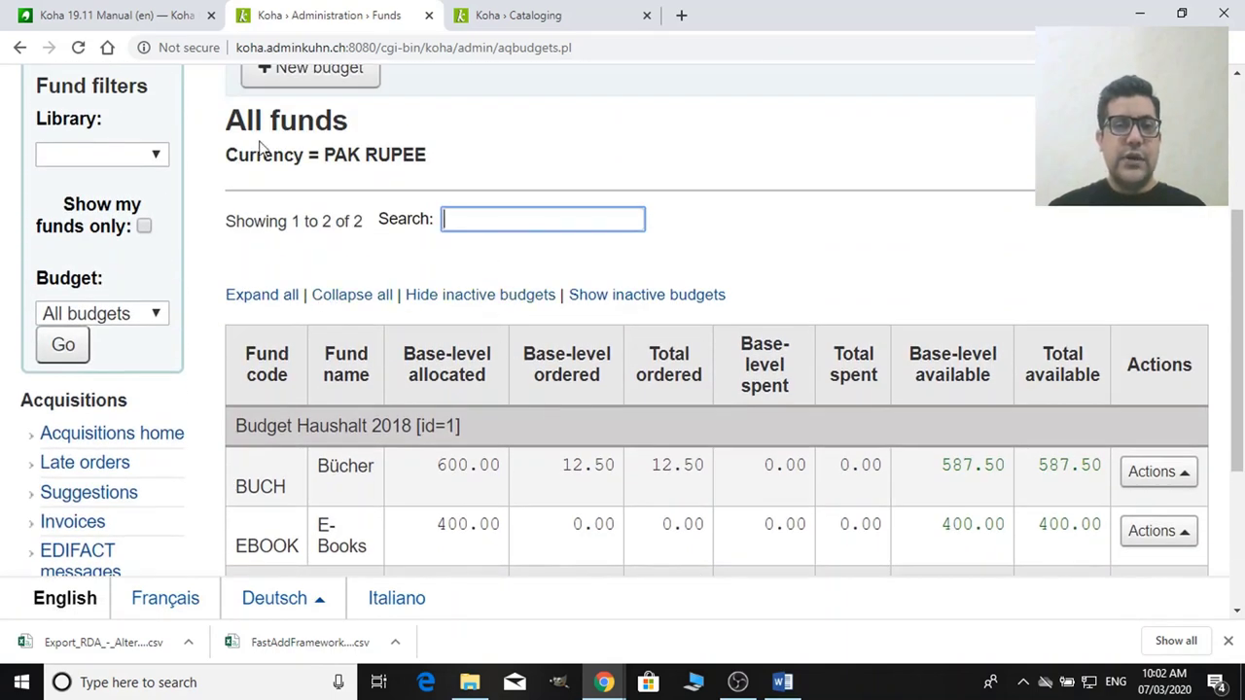
pyautogui.click(312, 72)
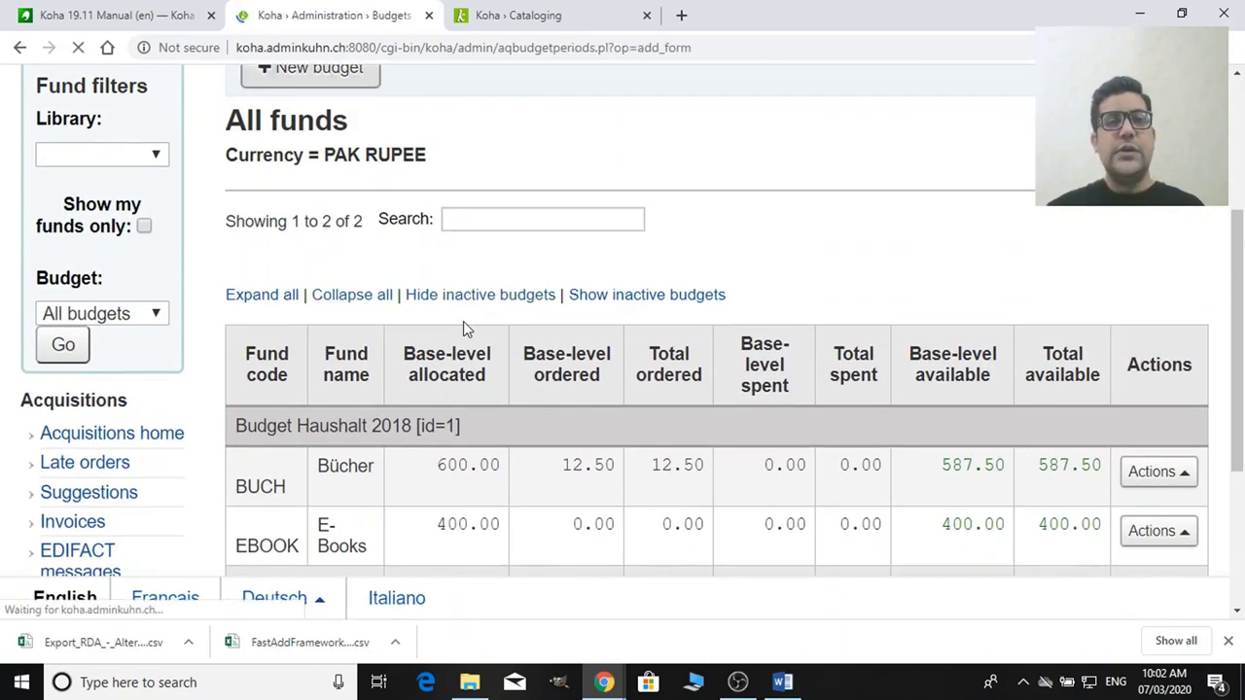
pyautogui.scroll(-3, 465, 340)
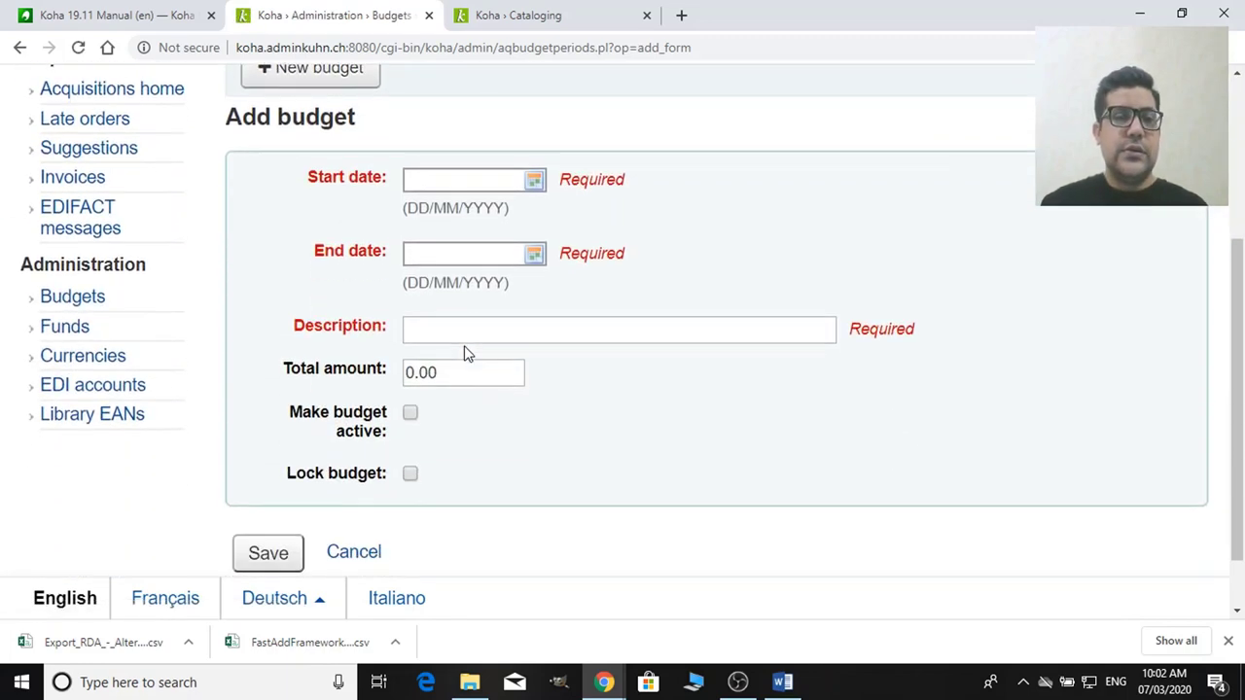
pyautogui.click(20, 47)
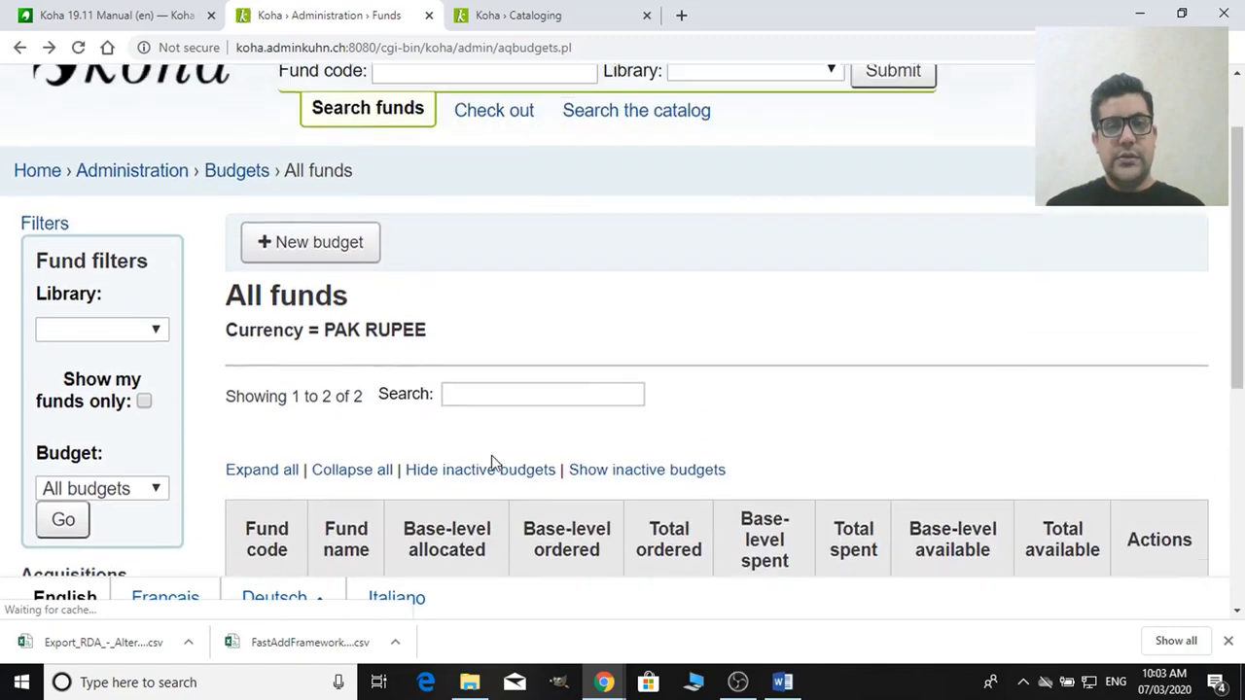
# Step: Examine how the Haushalt 2018 budget is allocated across its book and e-book funds
pyautogui.scroll(-3, 418, 403)
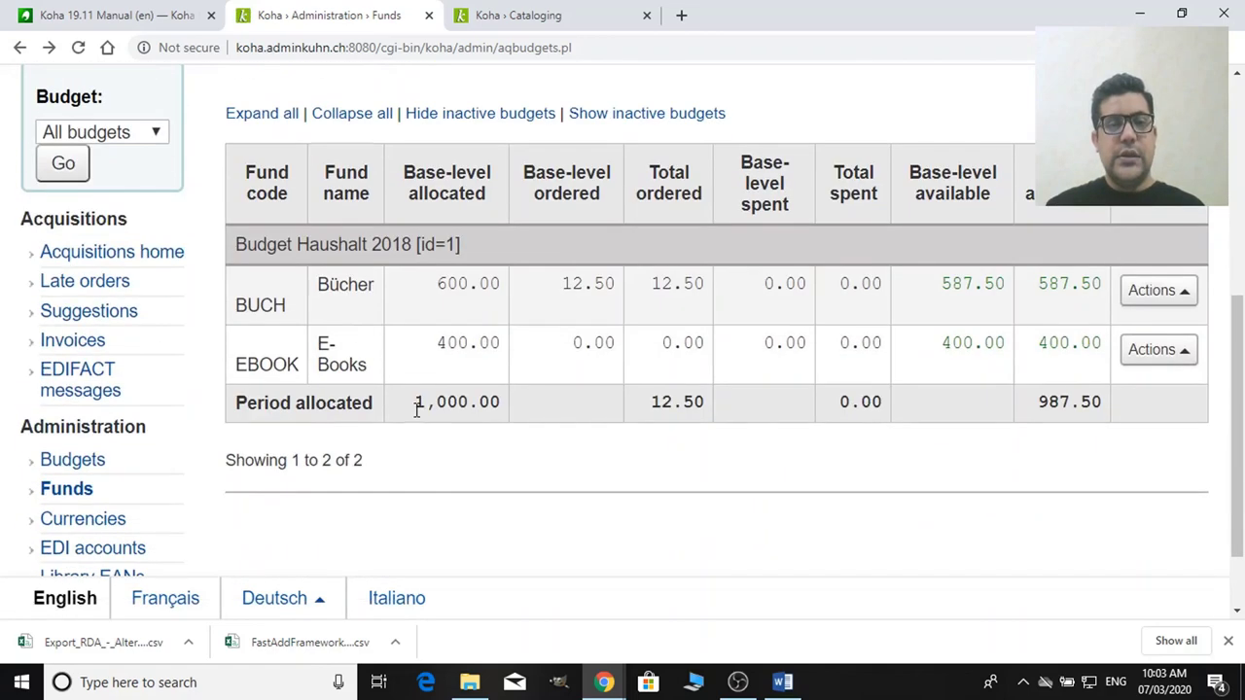
pyautogui.scroll(3, 486, 423)
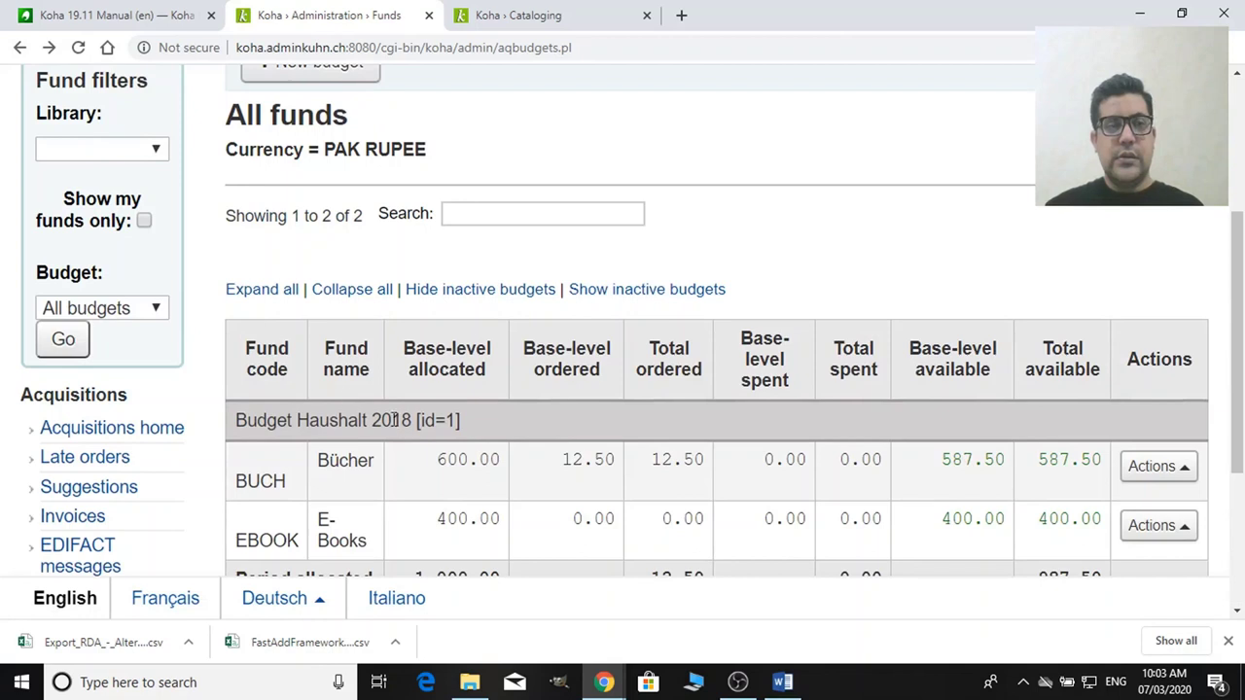
# Step: Filter the funds to Library Budget for the year 2020 and start a new fund for that budget
pyautogui.click(76, 309)
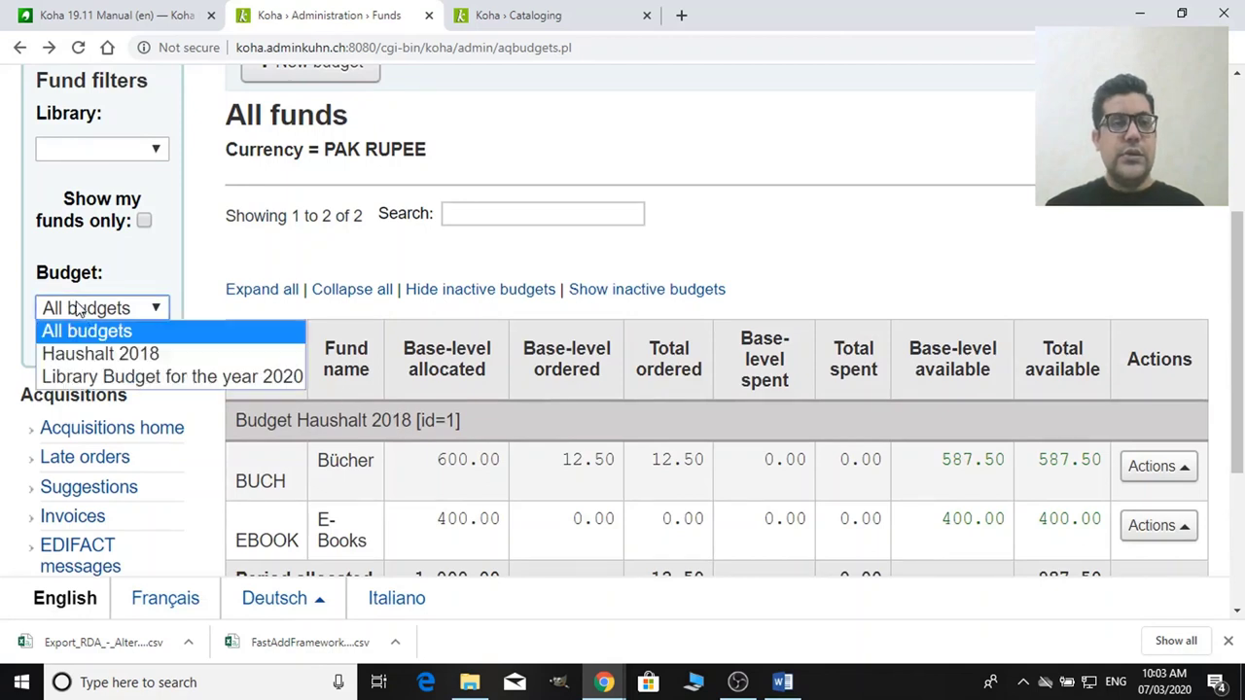
pyautogui.click(129, 377)
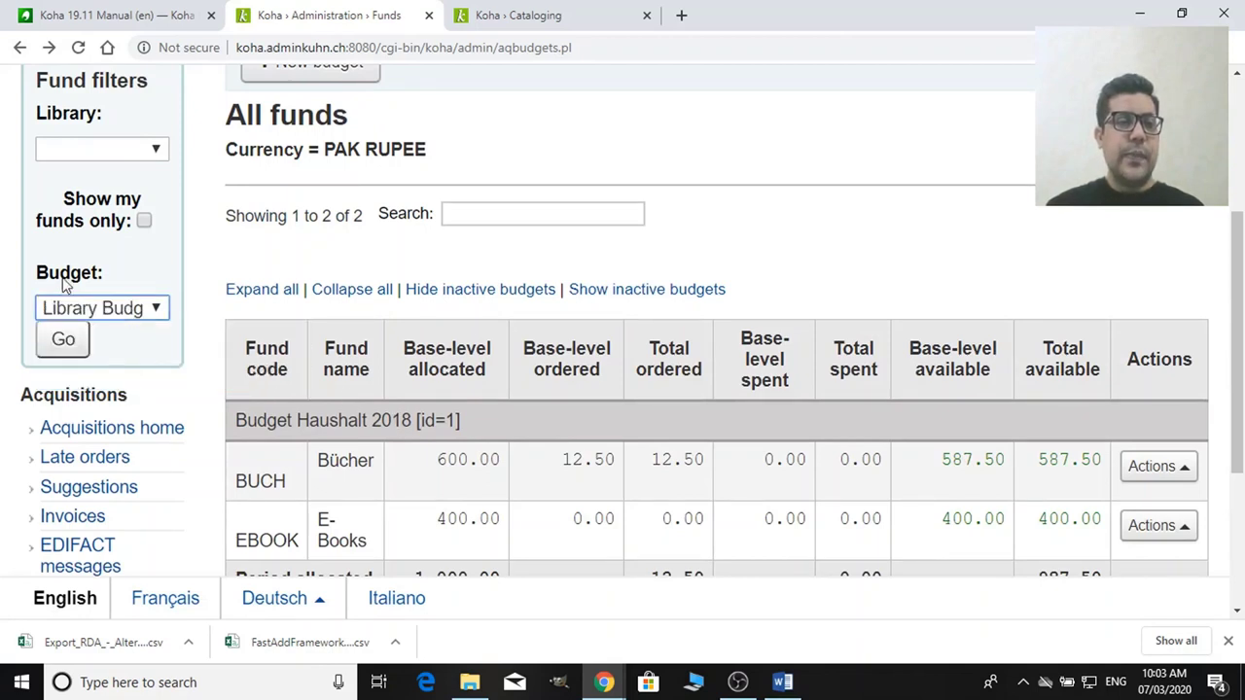
pyautogui.click(63, 341)
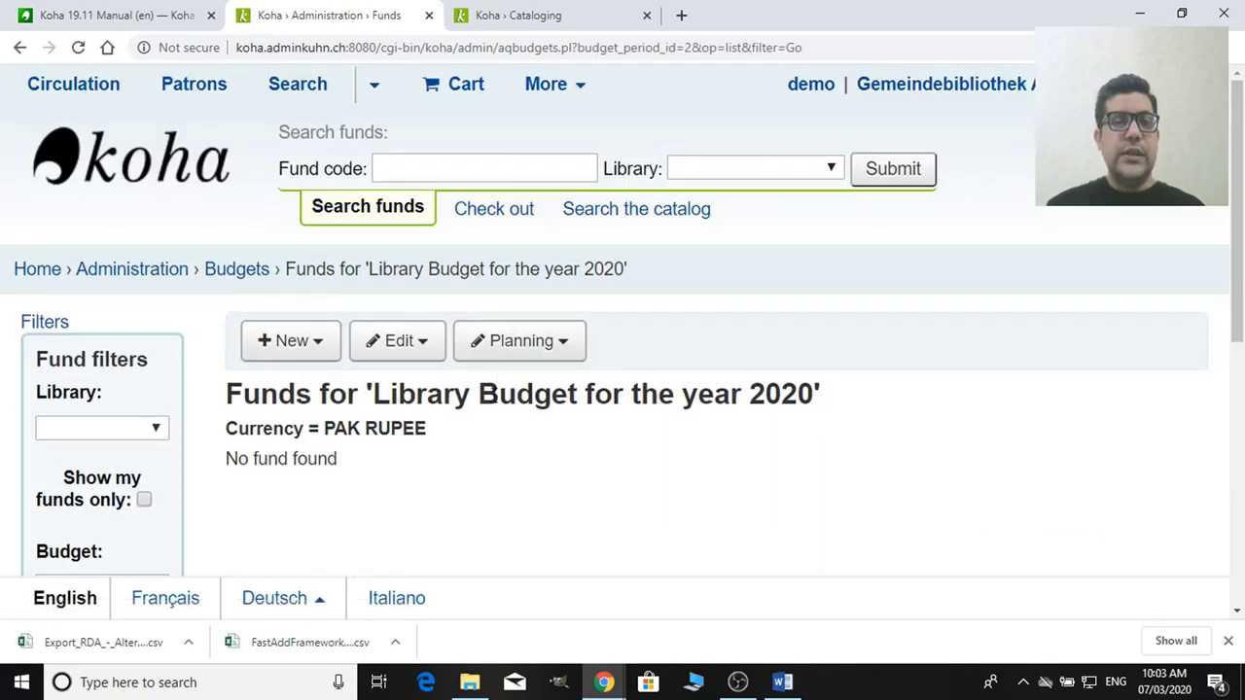
pyautogui.scroll(-1, 487, 370)
pyautogui.click(308, 261)
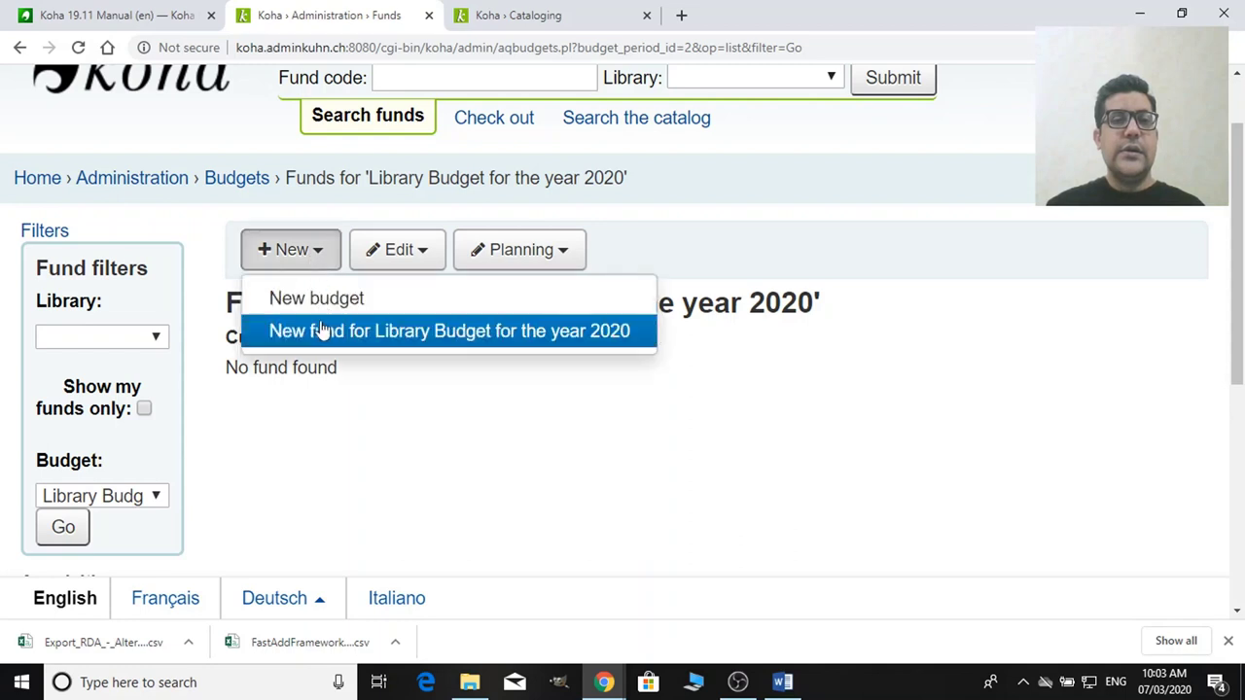
pyautogui.click(336, 341)
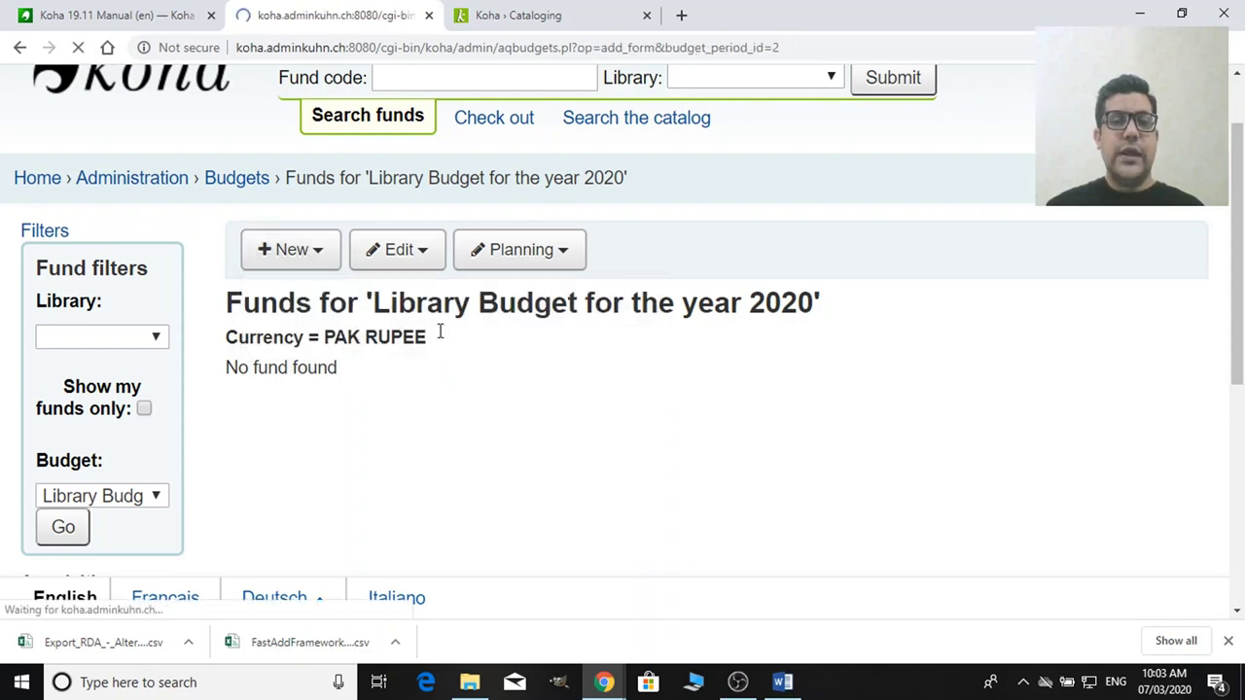
pyautogui.scroll(-2, 578, 402)
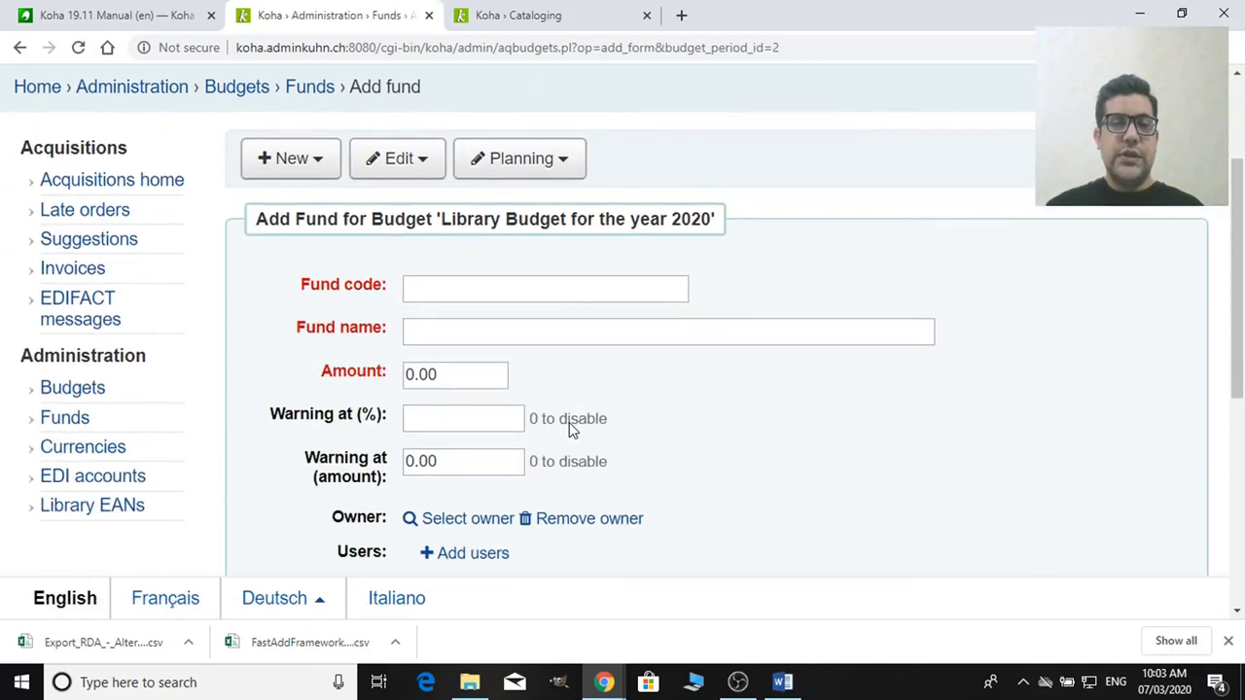
# Step: Enter Book as the new fund's code and Library Book Budget as its name
pyautogui.click(467, 291)
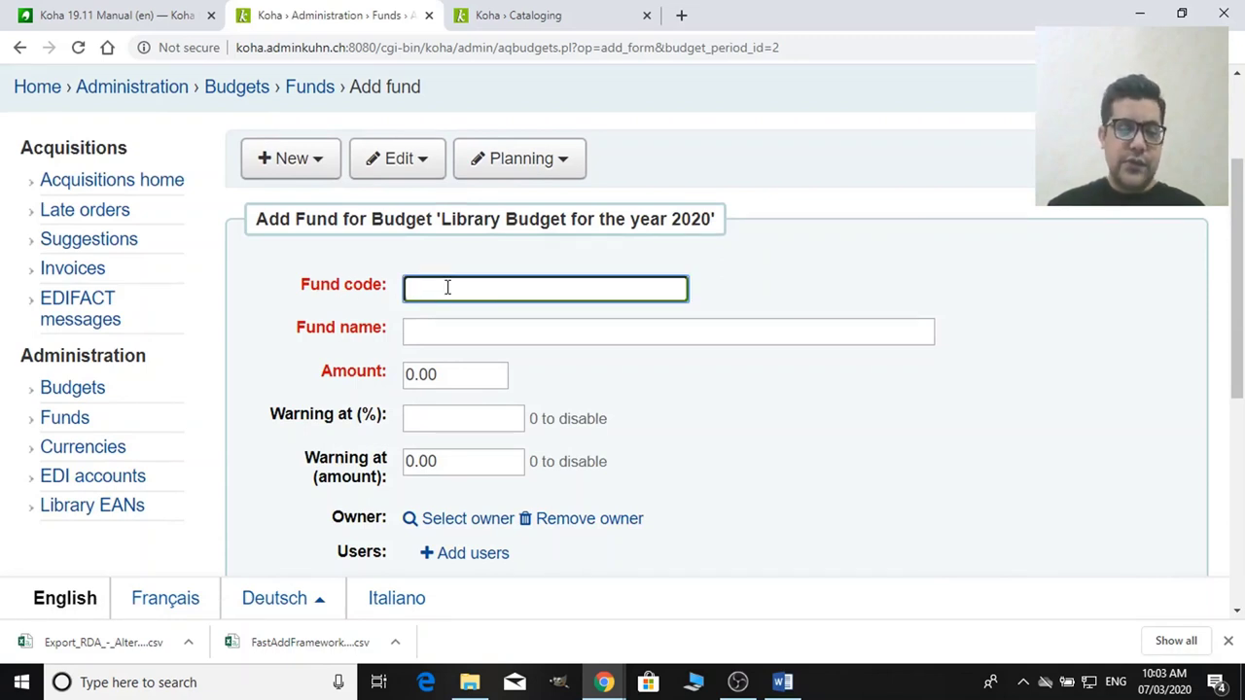
pyautogui.write('Book')
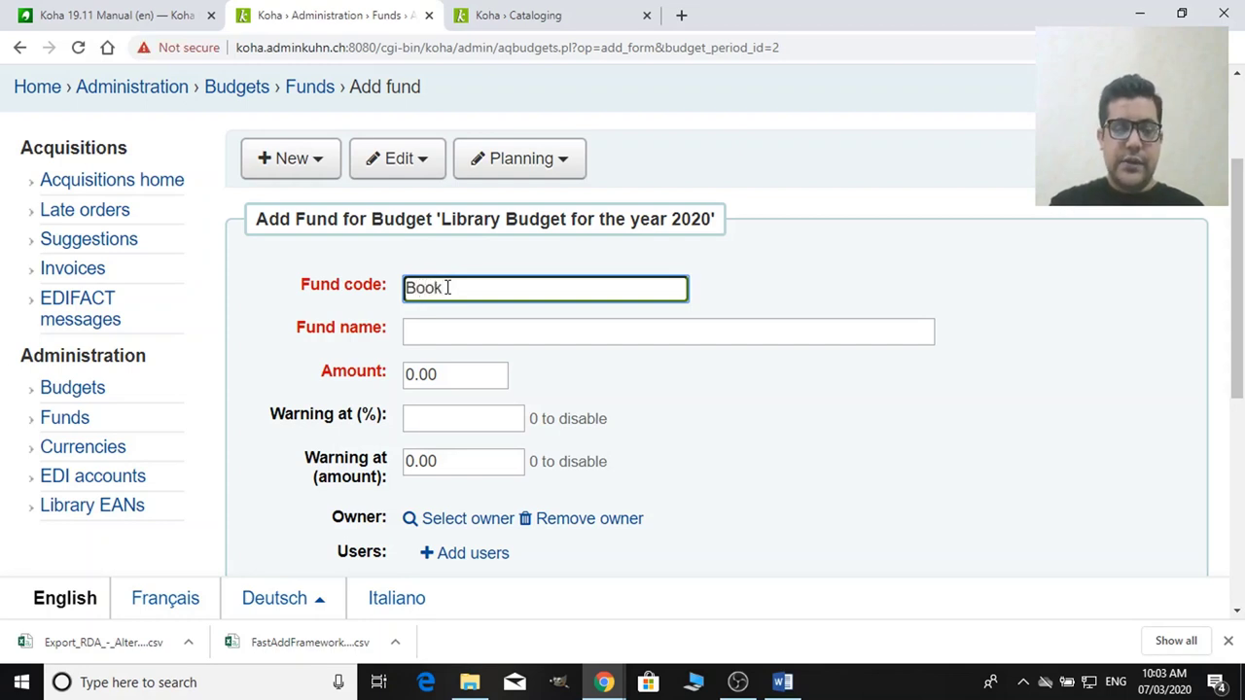
pyautogui.press('Tab')
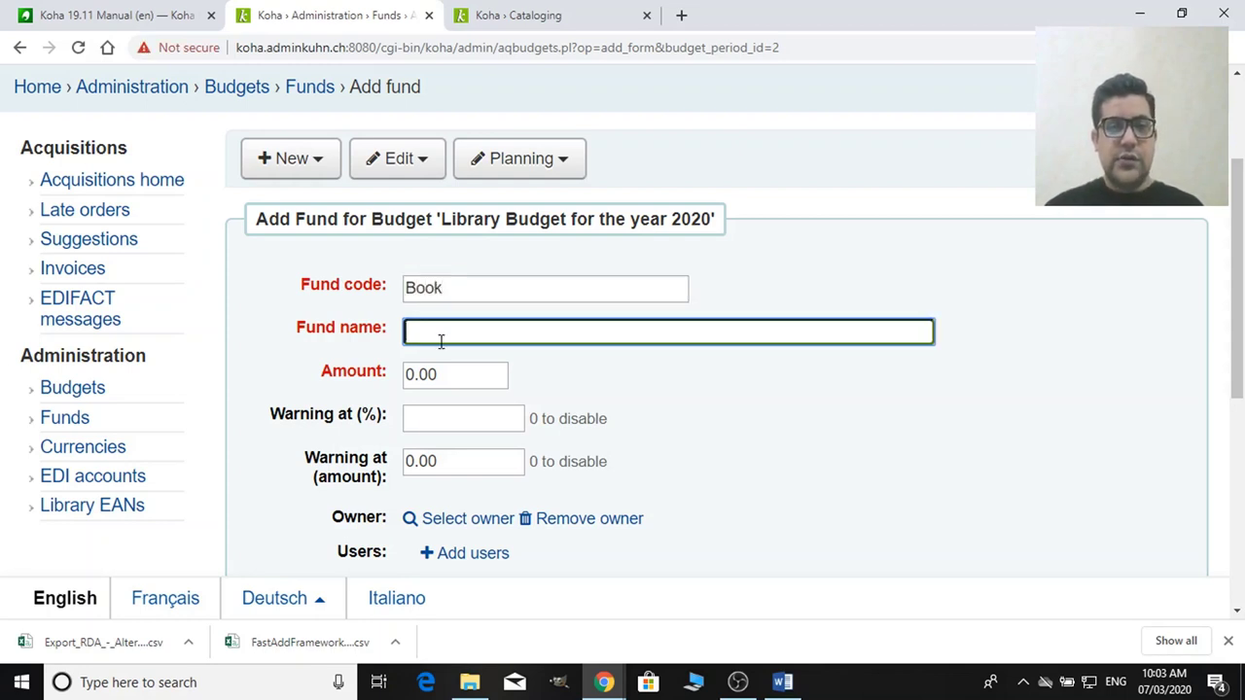
pyautogui.write('B')
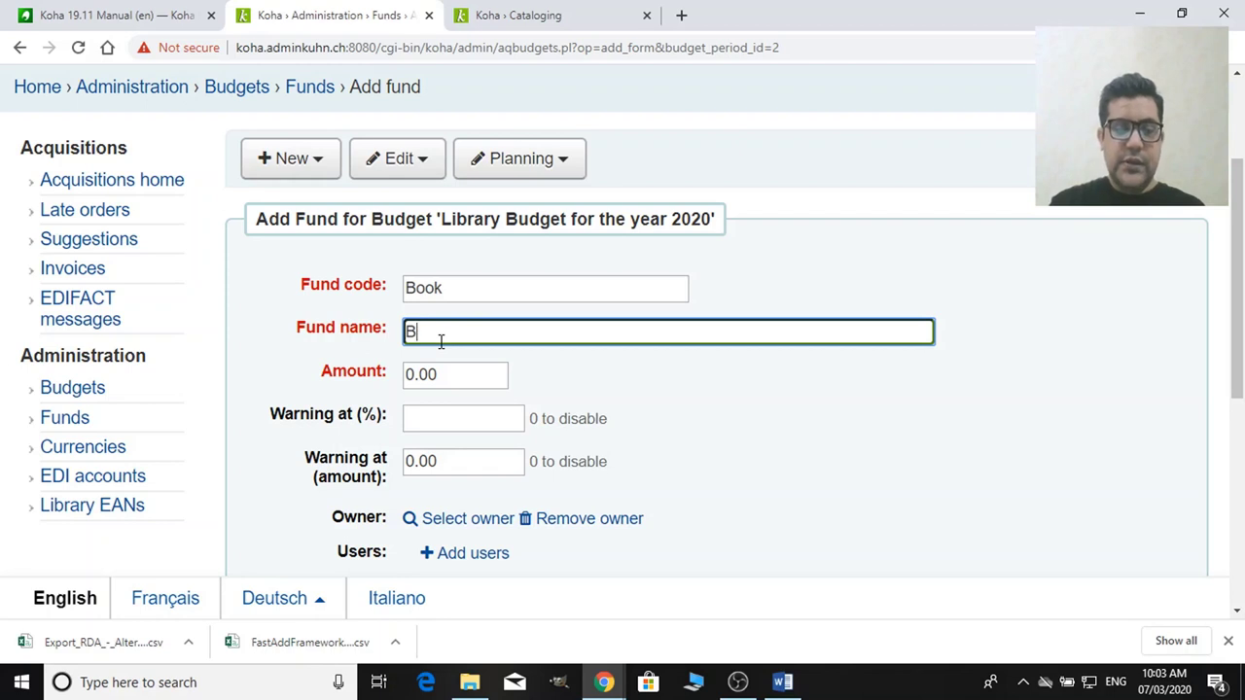
pyautogui.write('ibrary ')
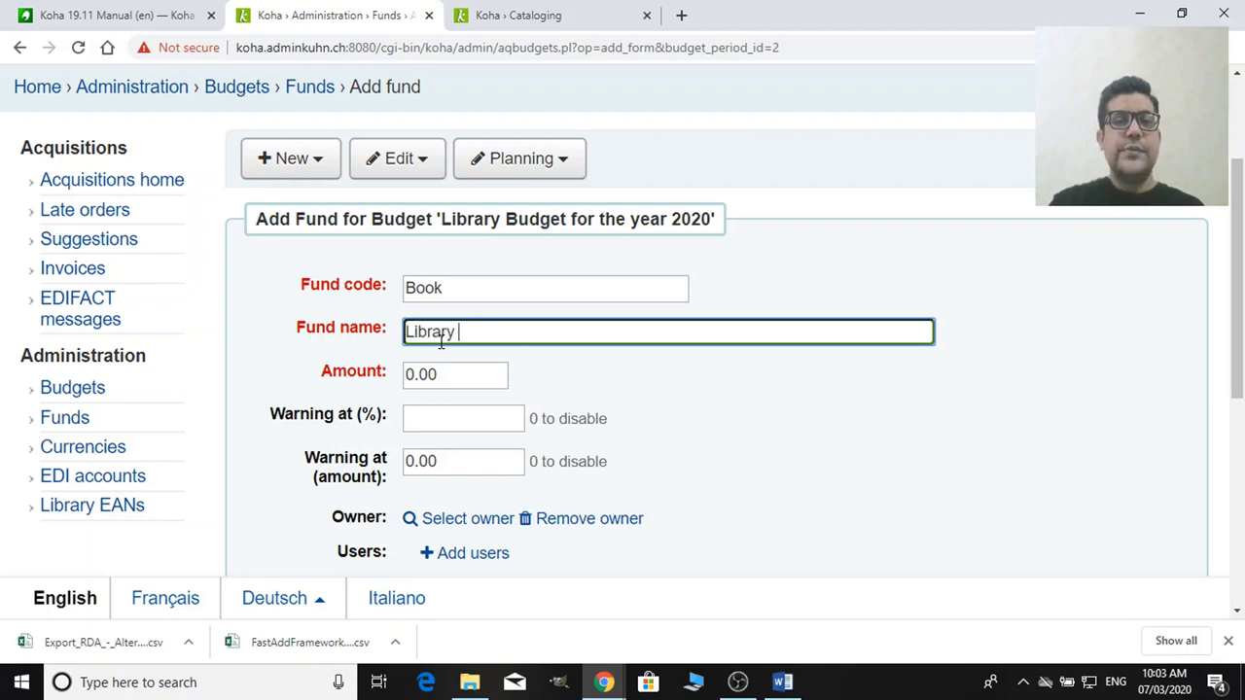
pyautogui.write('Book ')
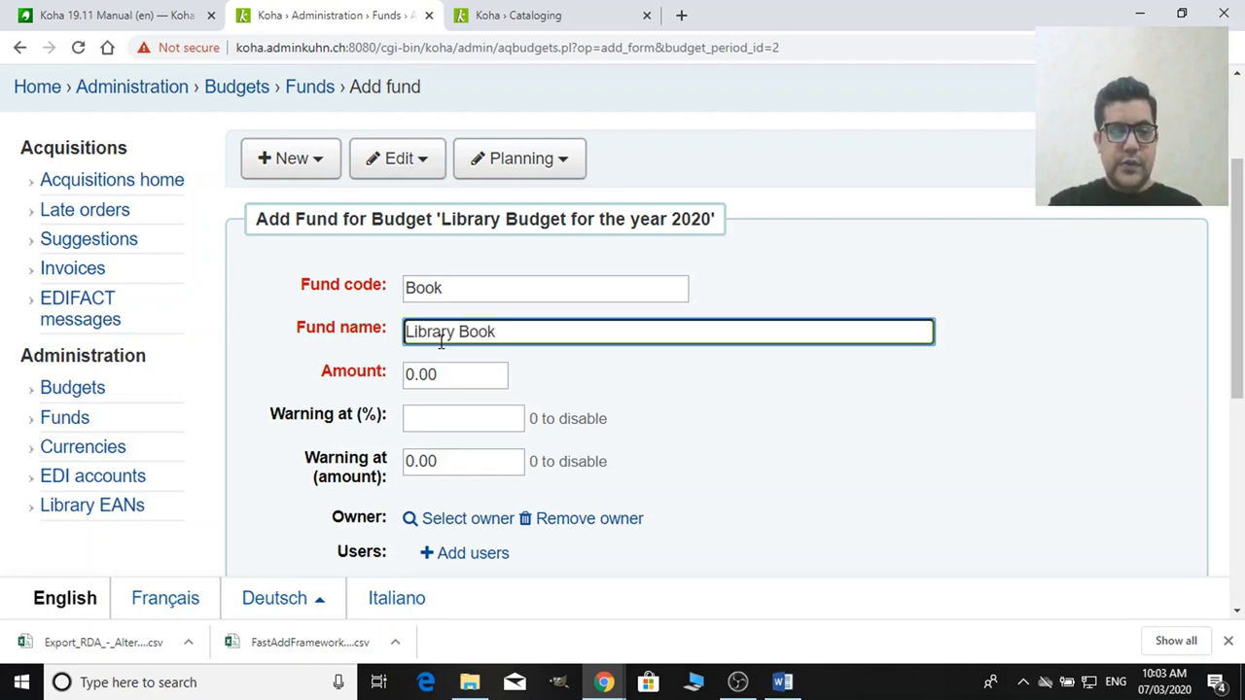
pyautogui.write('Budget')
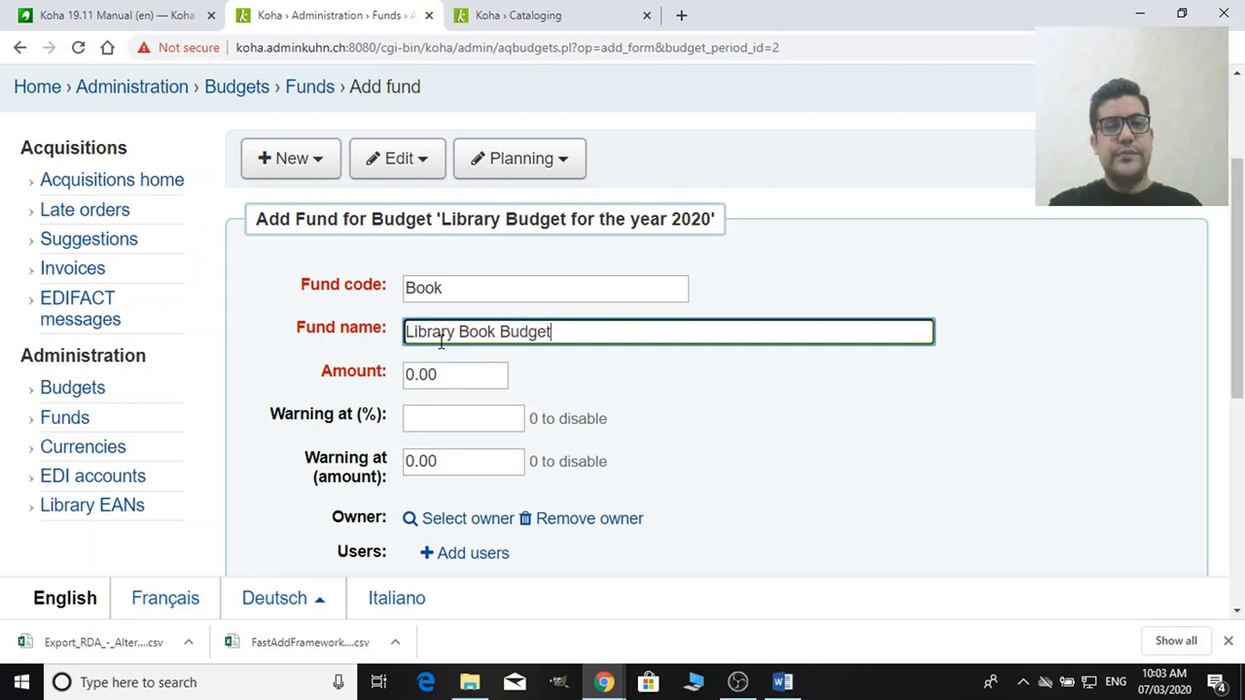
# Step: Set the new fund's amount to 400000.00
pyautogui.click(412, 374)
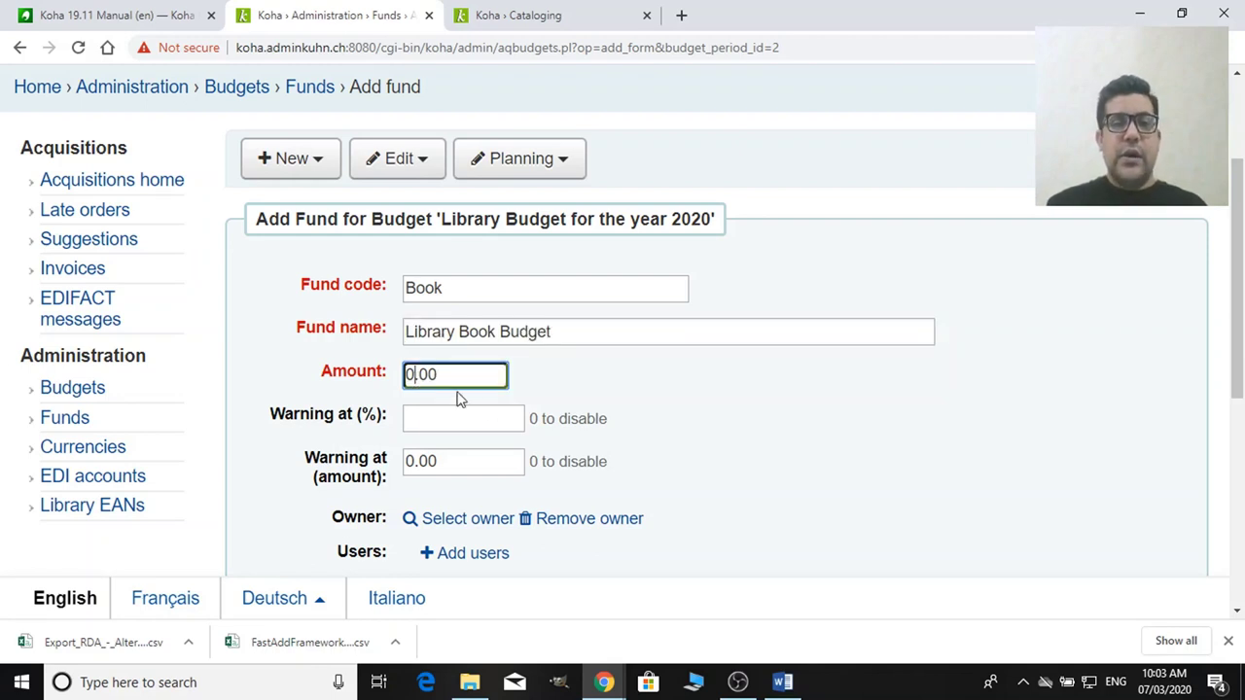
pyautogui.press('BackSpace')
pyautogui.write('10')
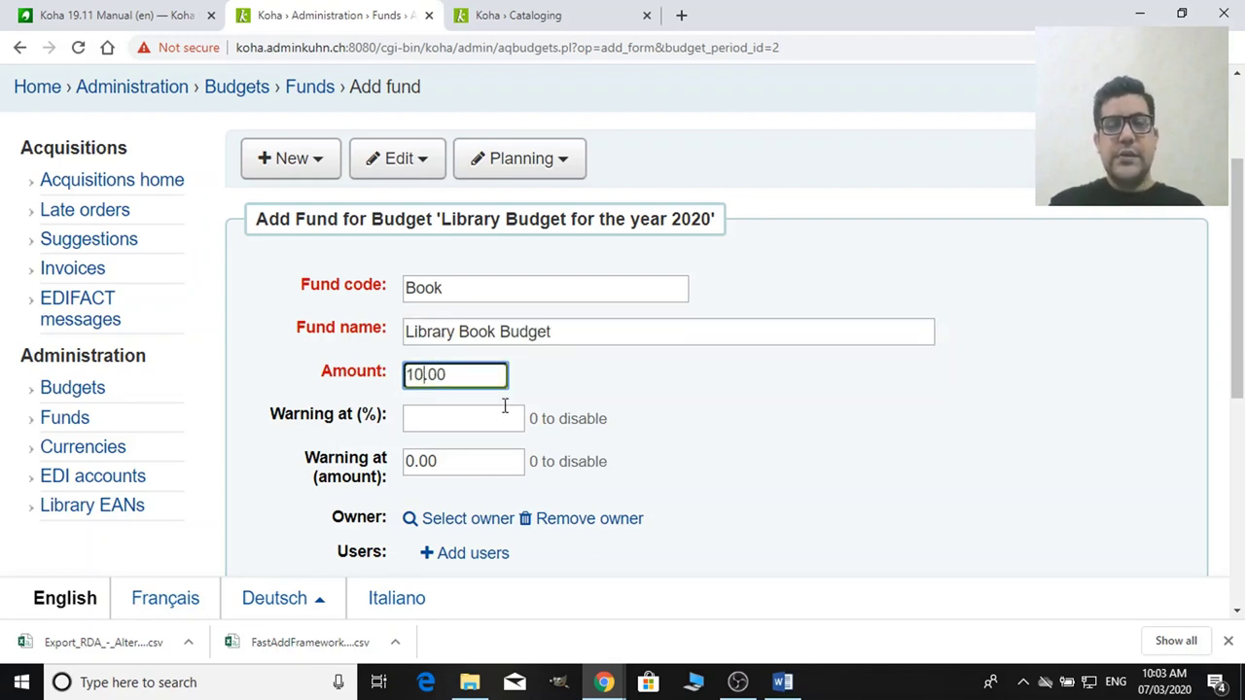
pyautogui.press('BackSpace')
pyautogui.press('BackSpace')
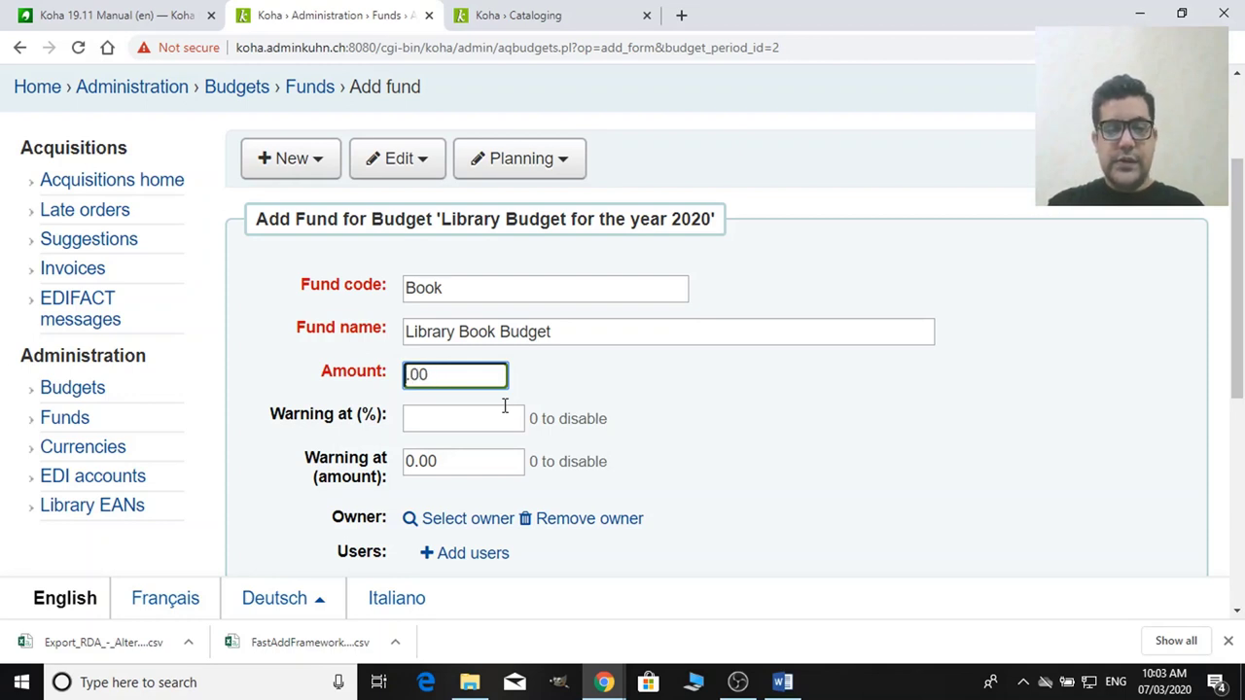
pyautogui.write('400')
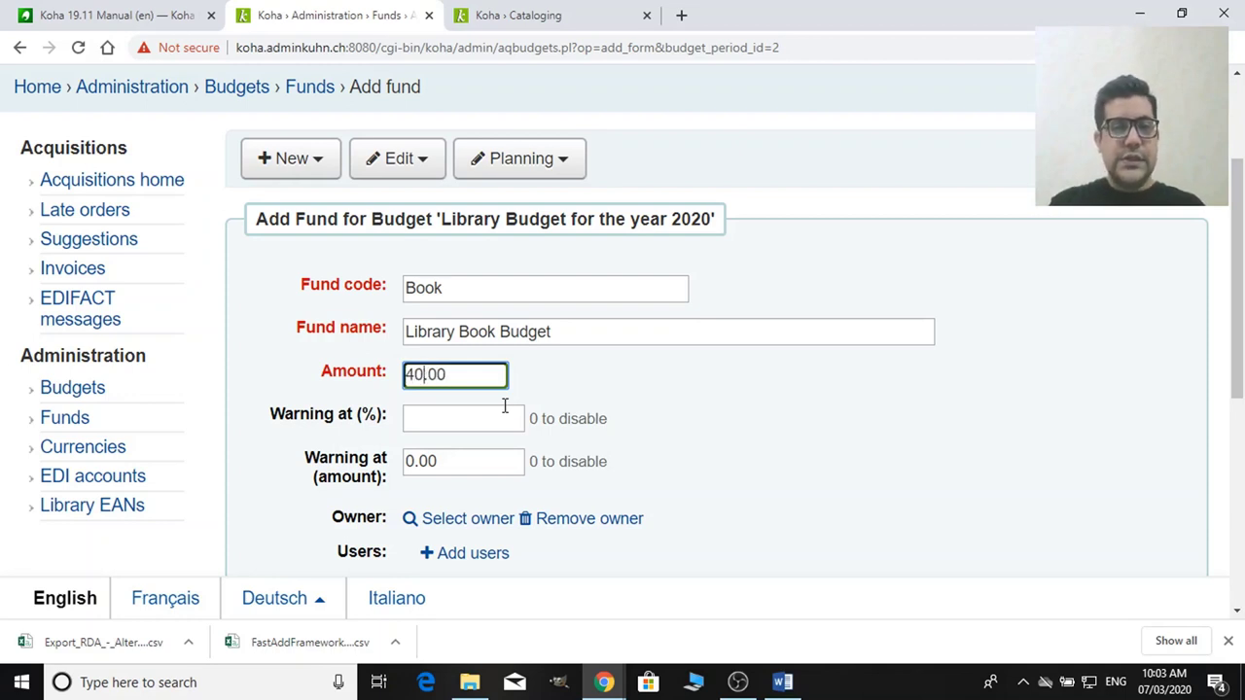
pyautogui.write('000')
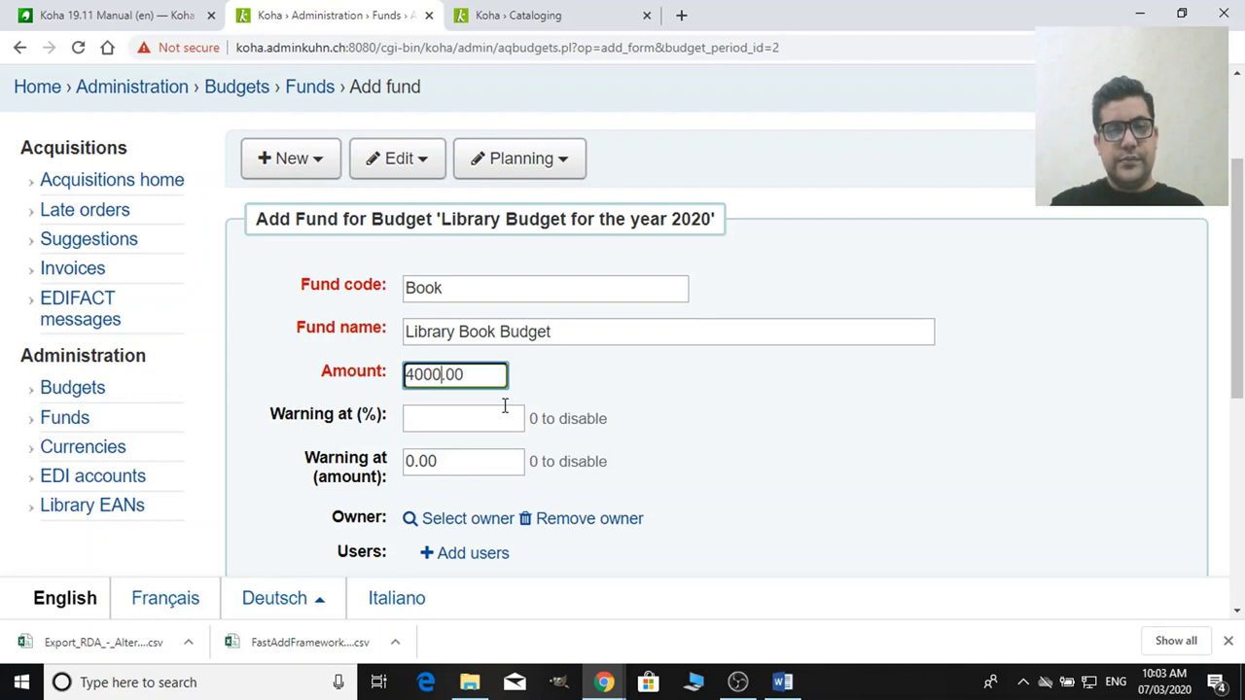
# Step: Set the fund's warning thresholds to 5 percent and an amount of 5000.00
pyautogui.click(477, 421)
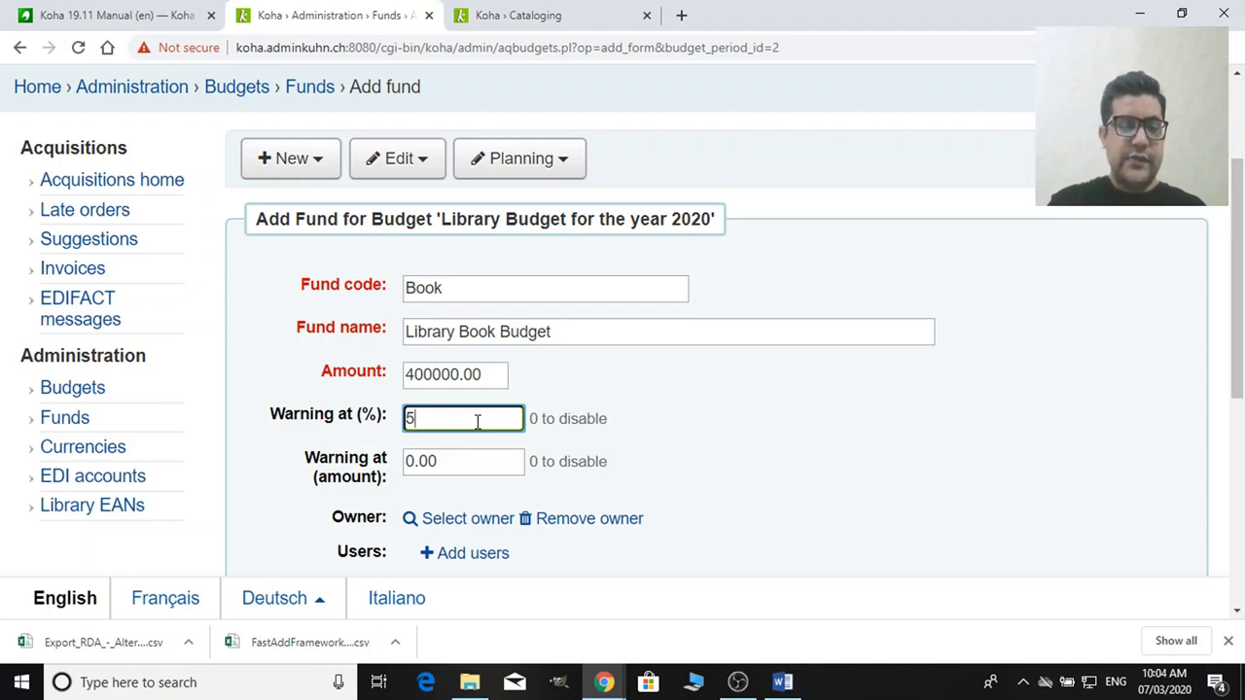
pyautogui.click(407, 463)
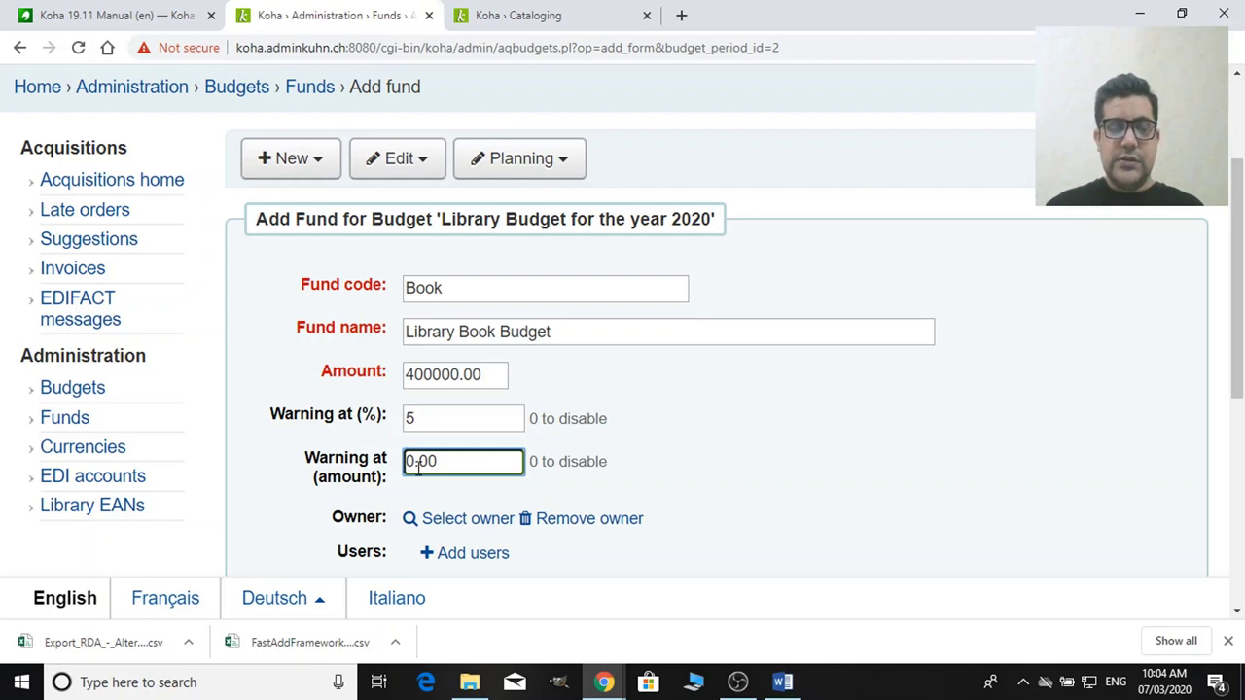
pyautogui.write('500')
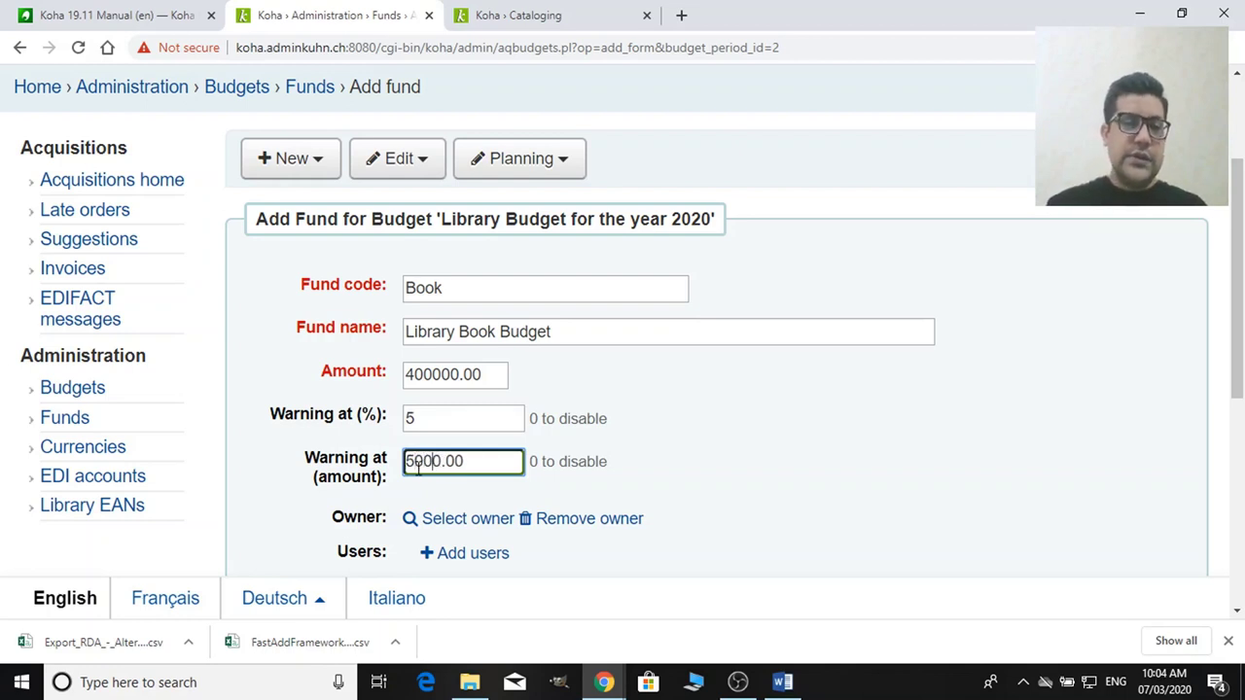
# Step: Browse the patron search for a fund owner by last-name initials B, A and D, and close it without selecting anyone
pyautogui.scroll(-2, 540, 516)
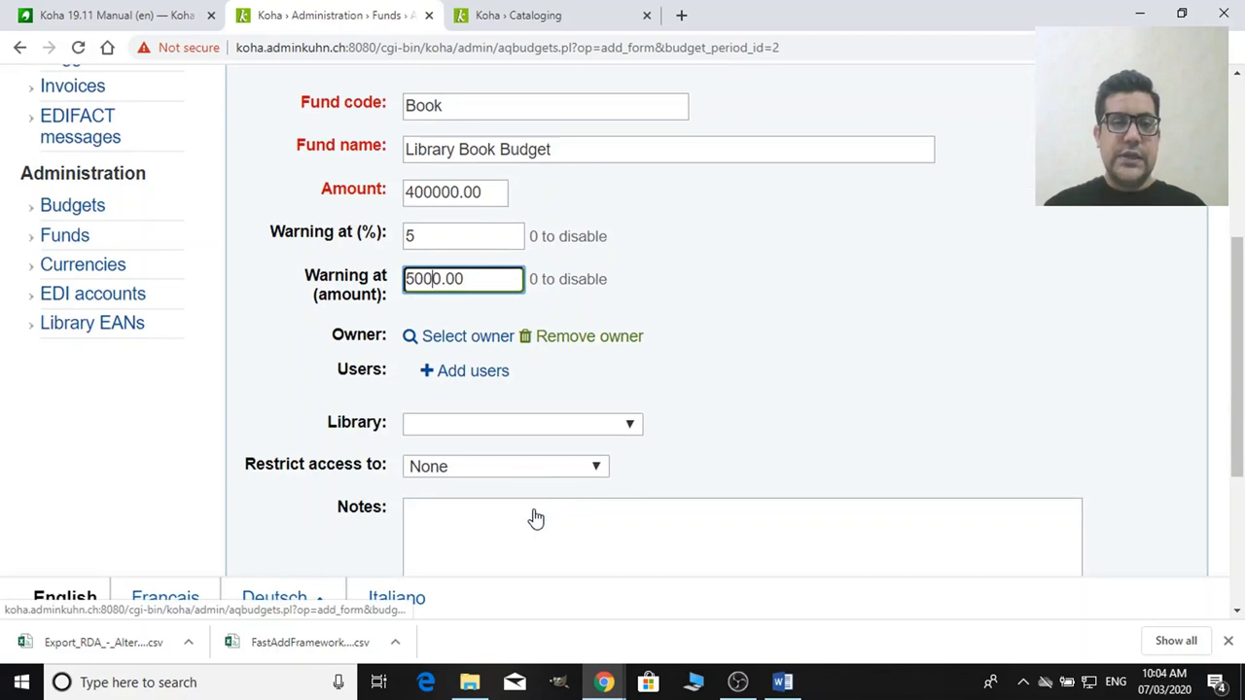
pyautogui.click(463, 340)
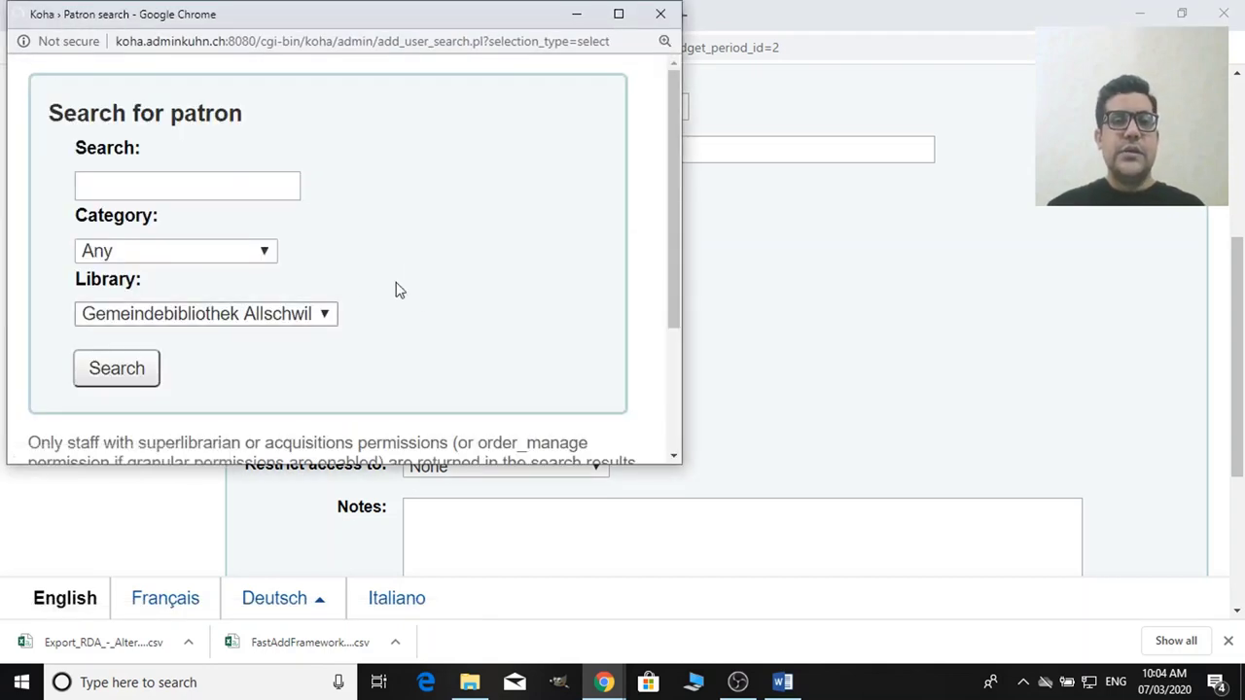
pyautogui.click(204, 185)
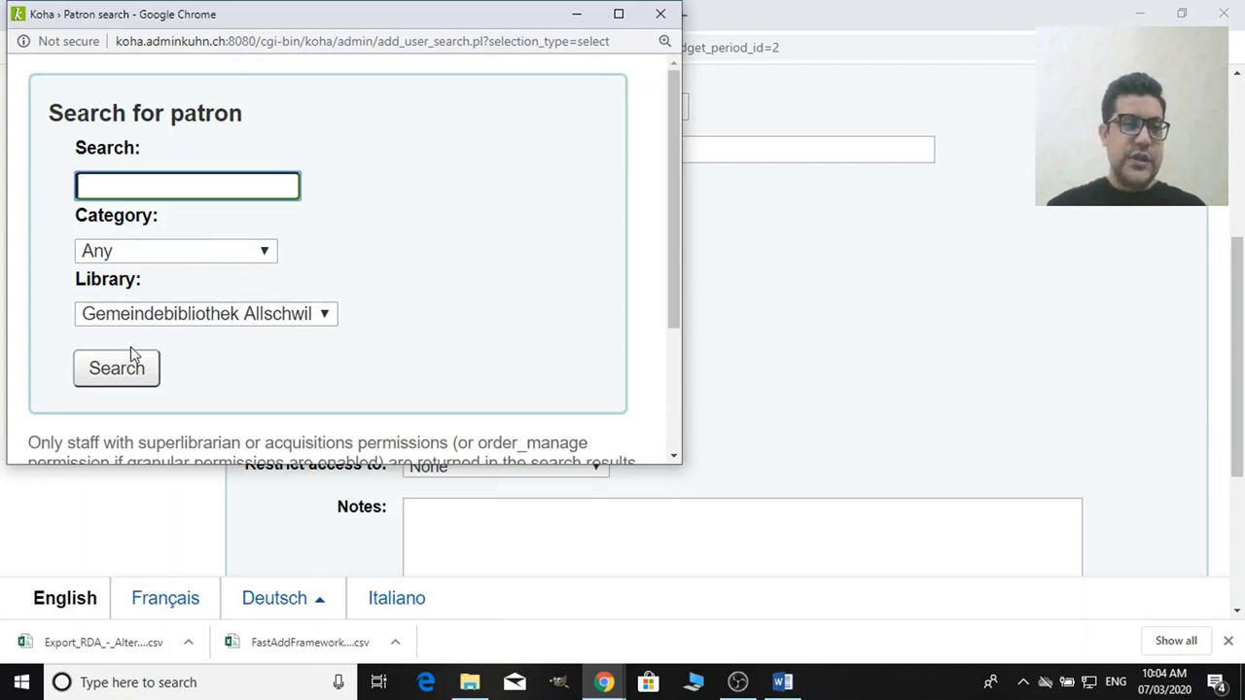
pyautogui.scroll(-2, 203, 322)
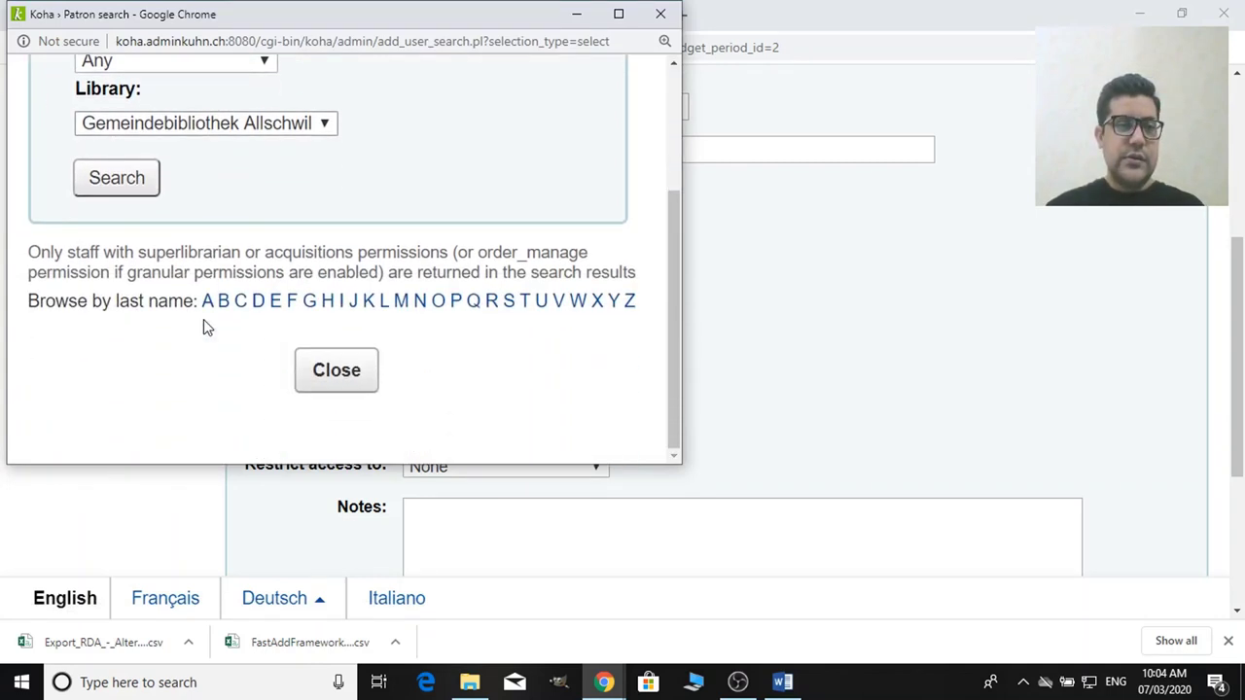
pyautogui.scroll(2, 203, 328)
pyautogui.scroll(-2, 214, 333)
pyautogui.click(223, 301)
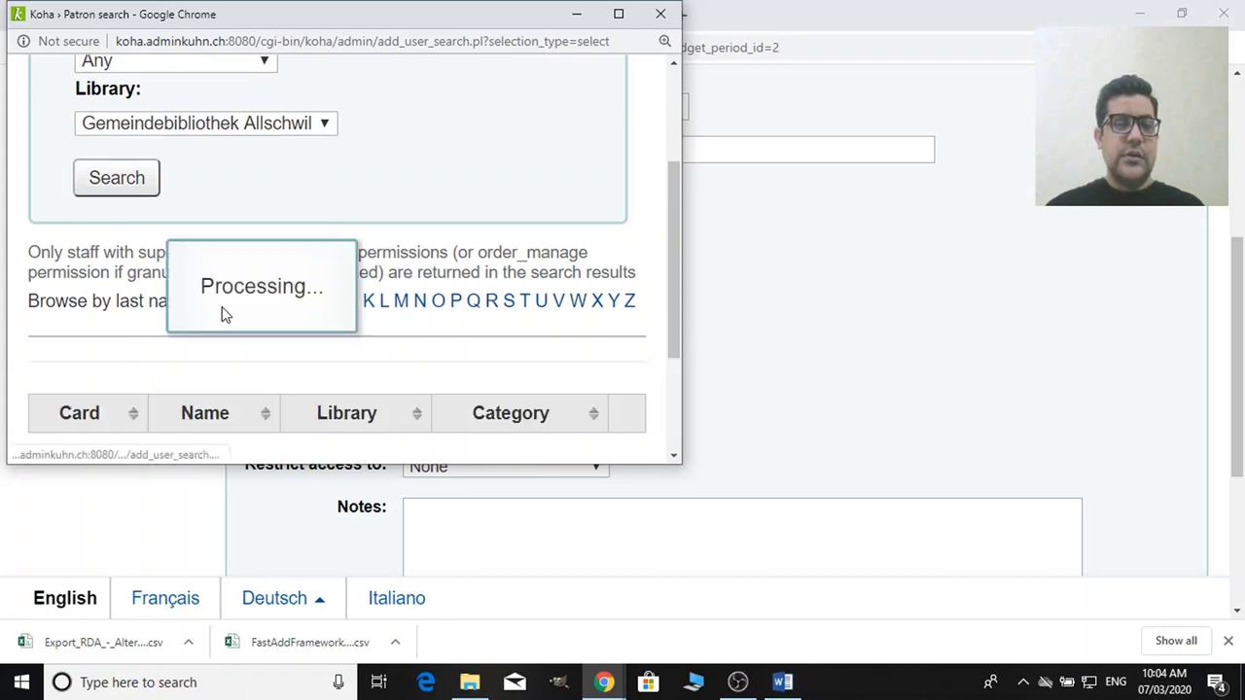
pyautogui.scroll(-2, 304, 358)
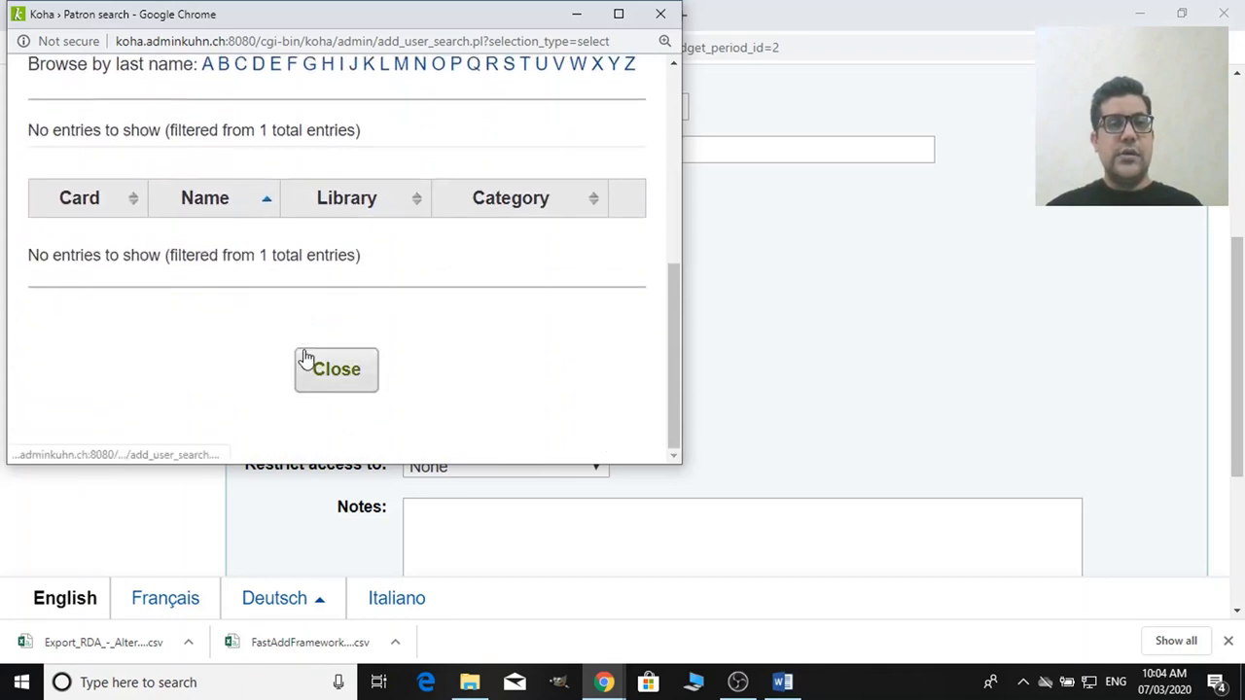
pyautogui.scroll(1, 276, 269)
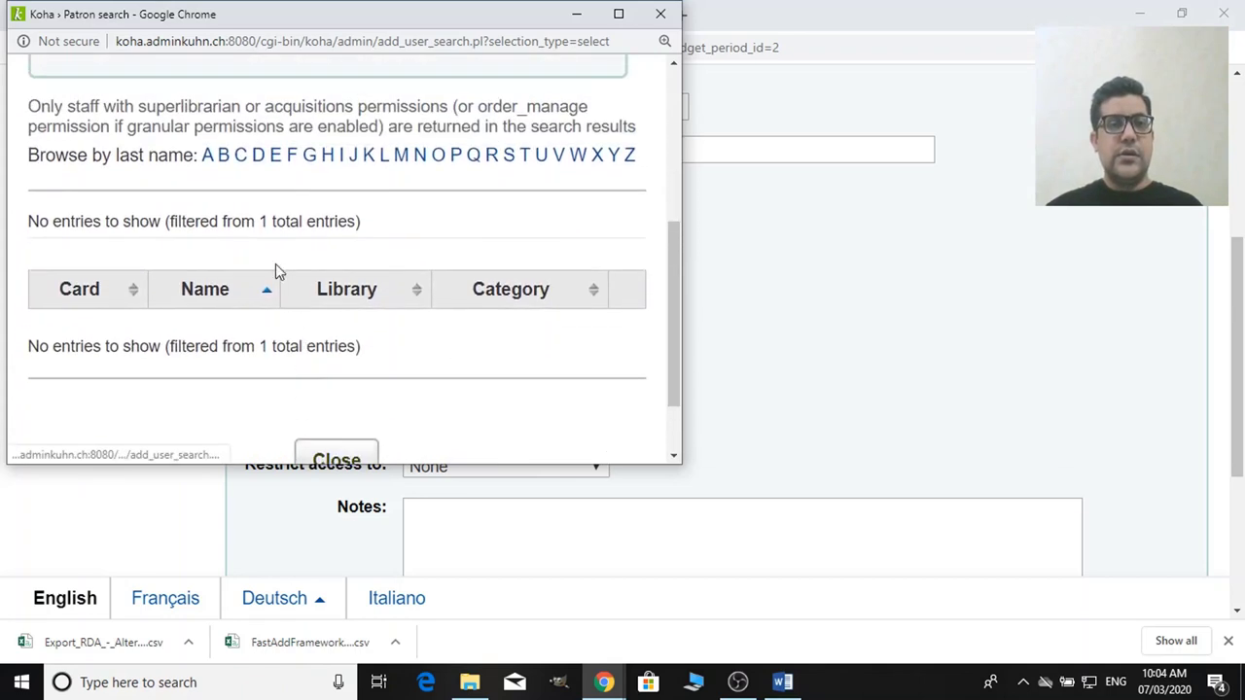
pyautogui.click(209, 157)
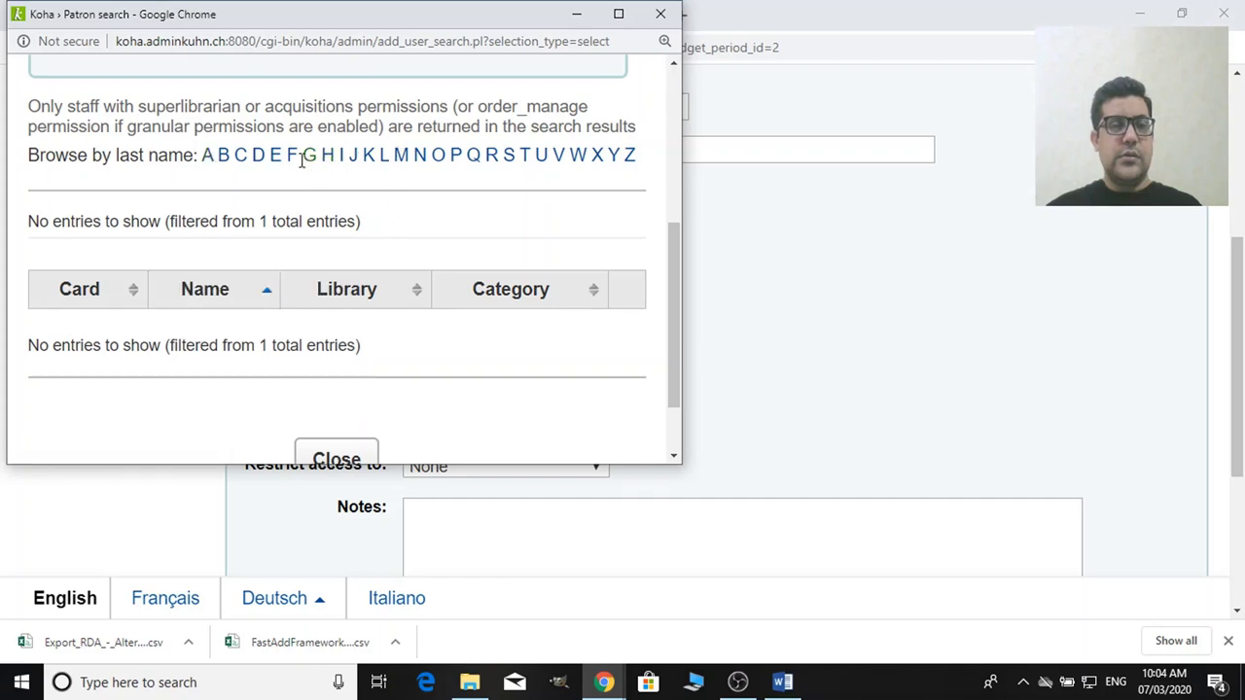
pyautogui.click(261, 159)
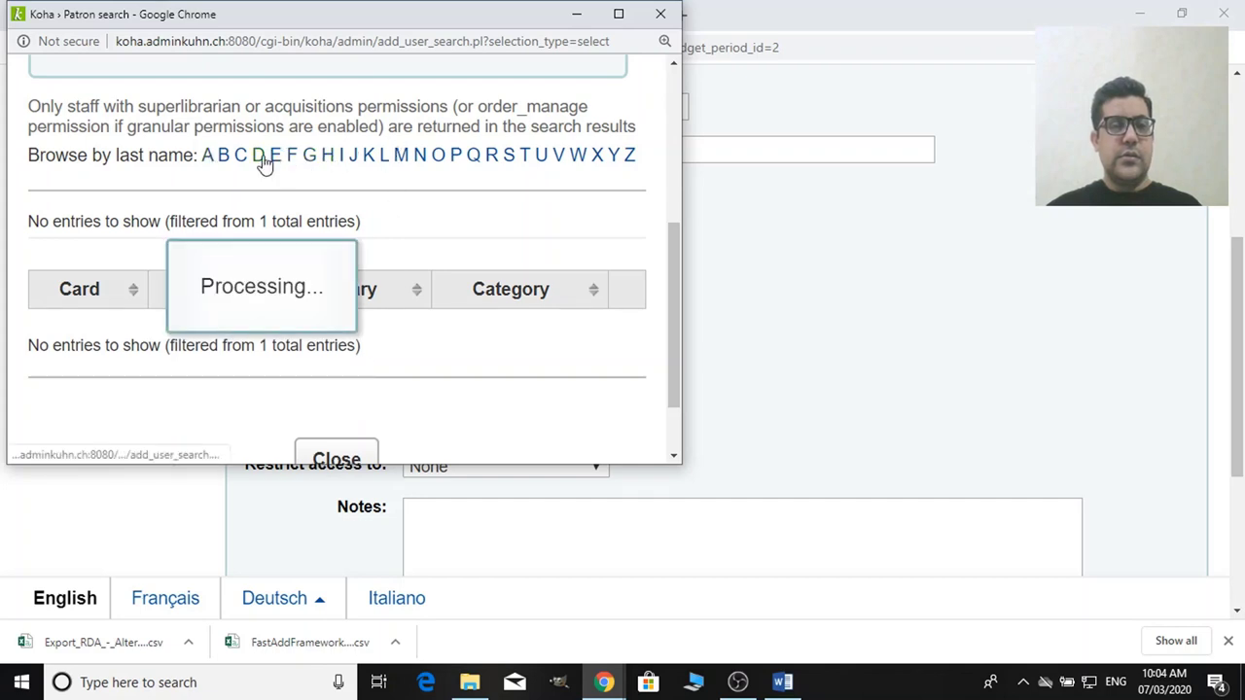
pyautogui.scroll(-1, 461, 380)
pyautogui.scroll(2, 455, 357)
pyautogui.scroll(1, 455, 357)
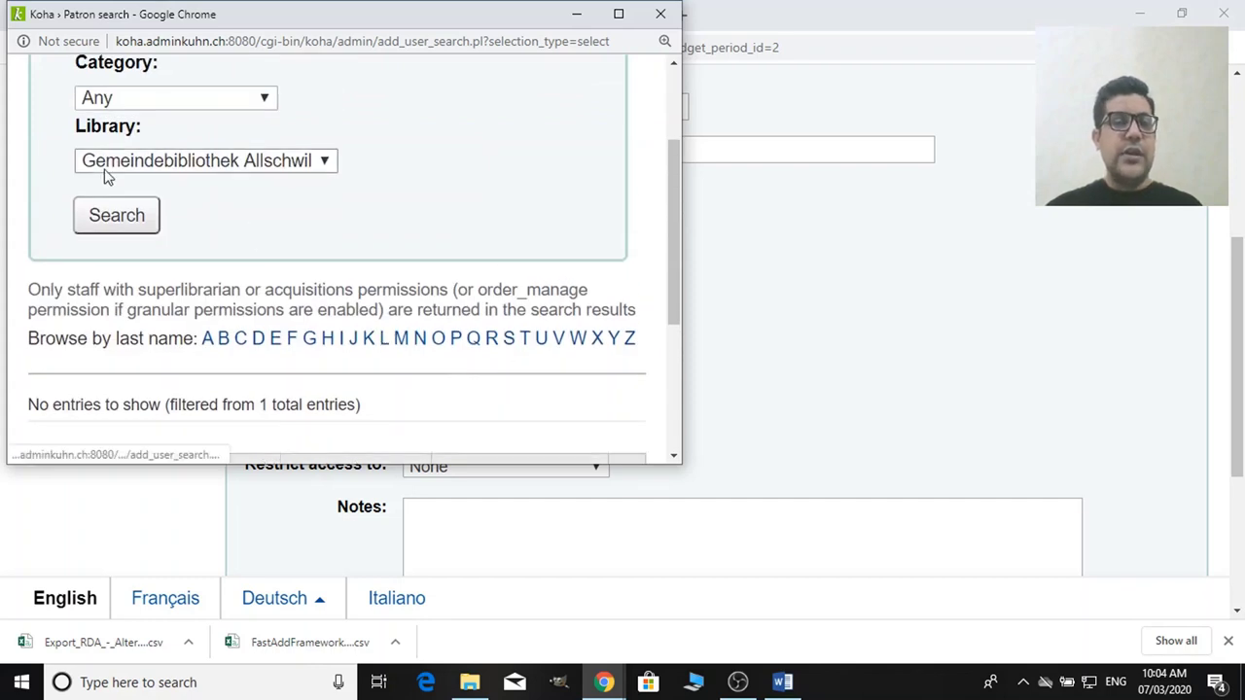
pyautogui.scroll(1, 100, 220)
pyautogui.scroll(-2, 195, 272)
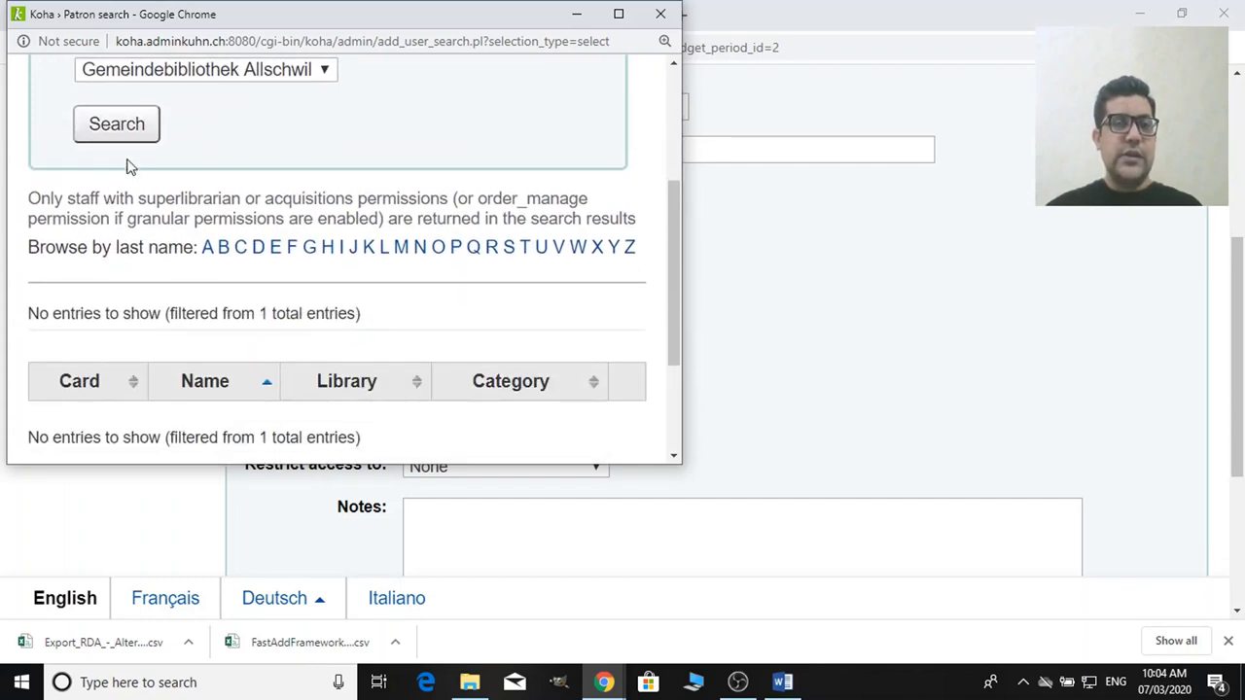
pyautogui.scroll(-2, 433, 433)
pyautogui.click(336, 372)
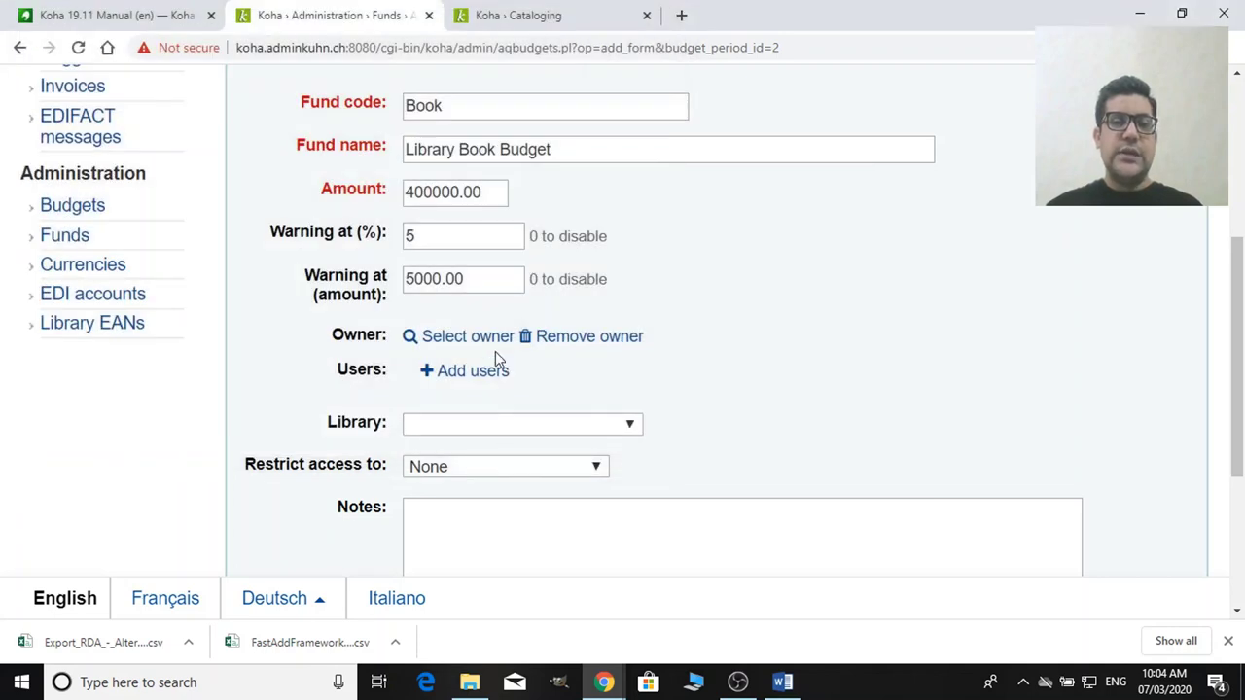
# Step: Assign the new fund to the library Gemeindebibliothek Allschwil
pyautogui.click(498, 426)
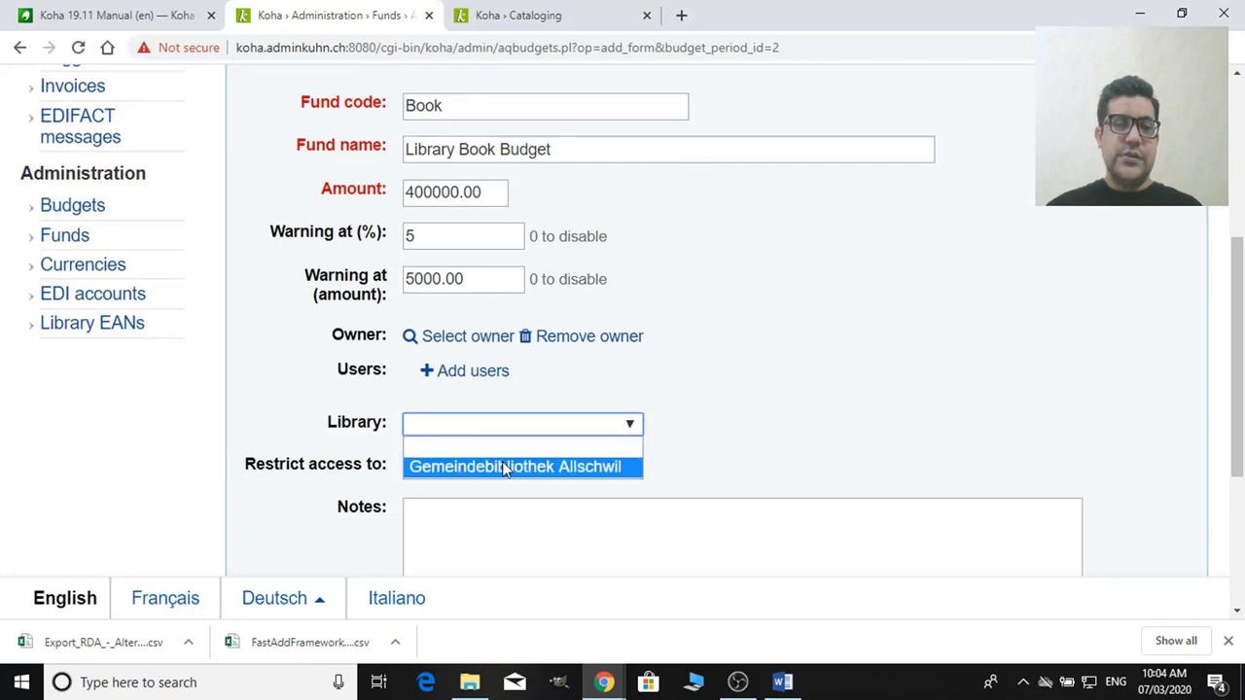
pyautogui.click(504, 466)
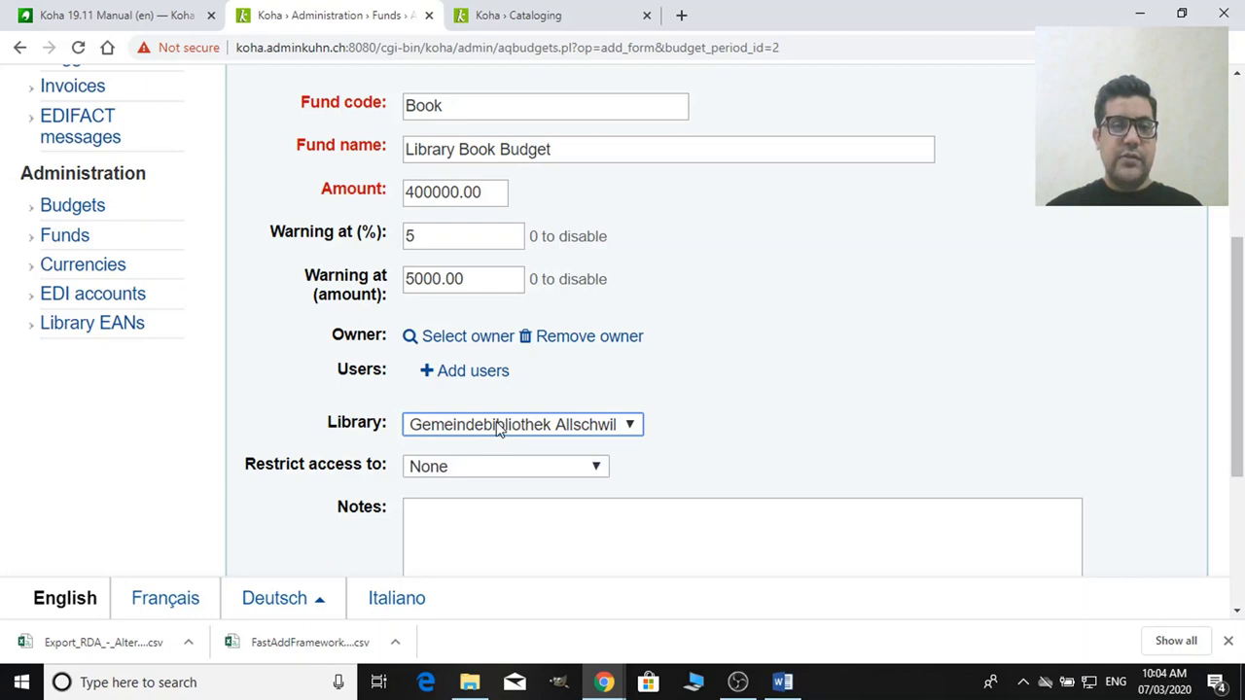
# Step: Save the new book fund with access restriction None and with the notes and both statistics categories left empty
pyautogui.scroll(-2, 490, 460)
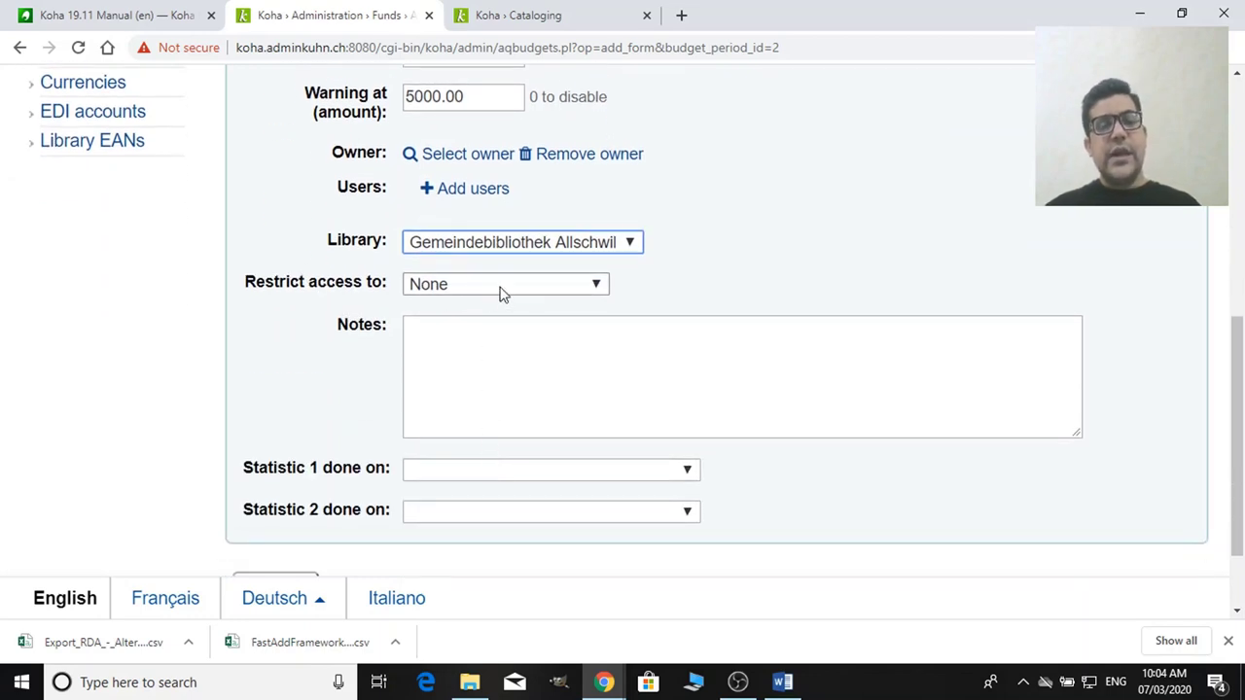
pyautogui.scroll(-2, 478, 335)
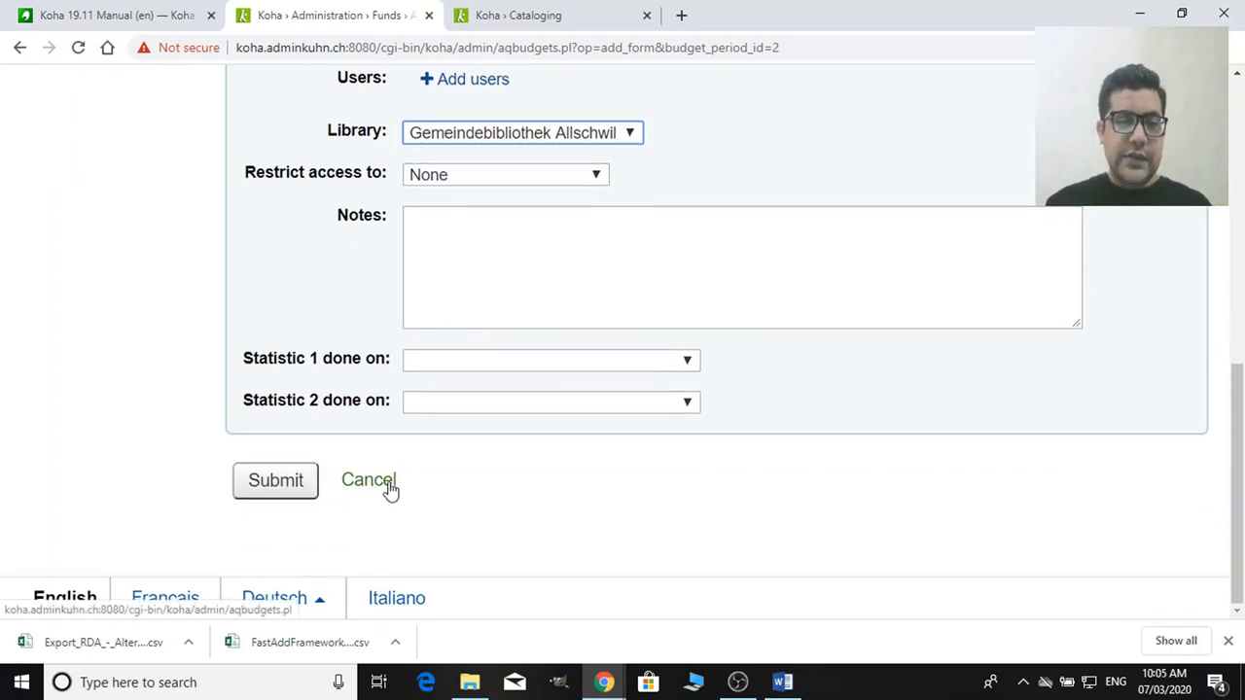
pyautogui.click(259, 489)
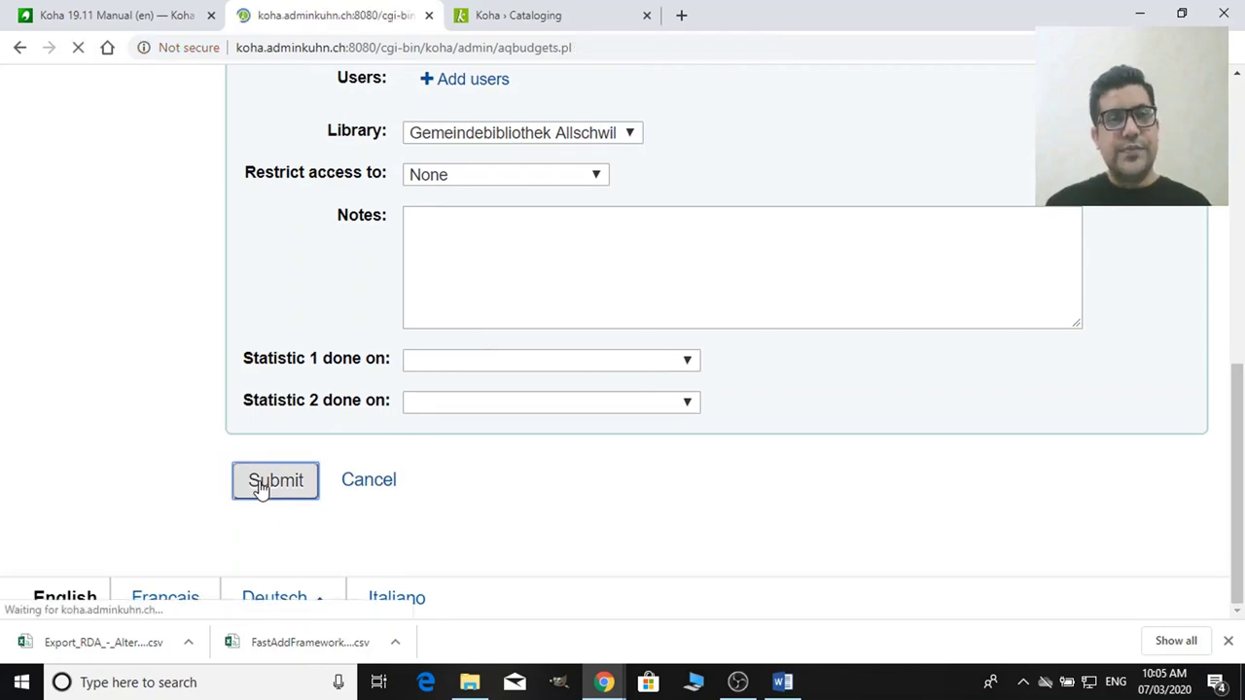
pyautogui.scroll(-3, 491, 536)
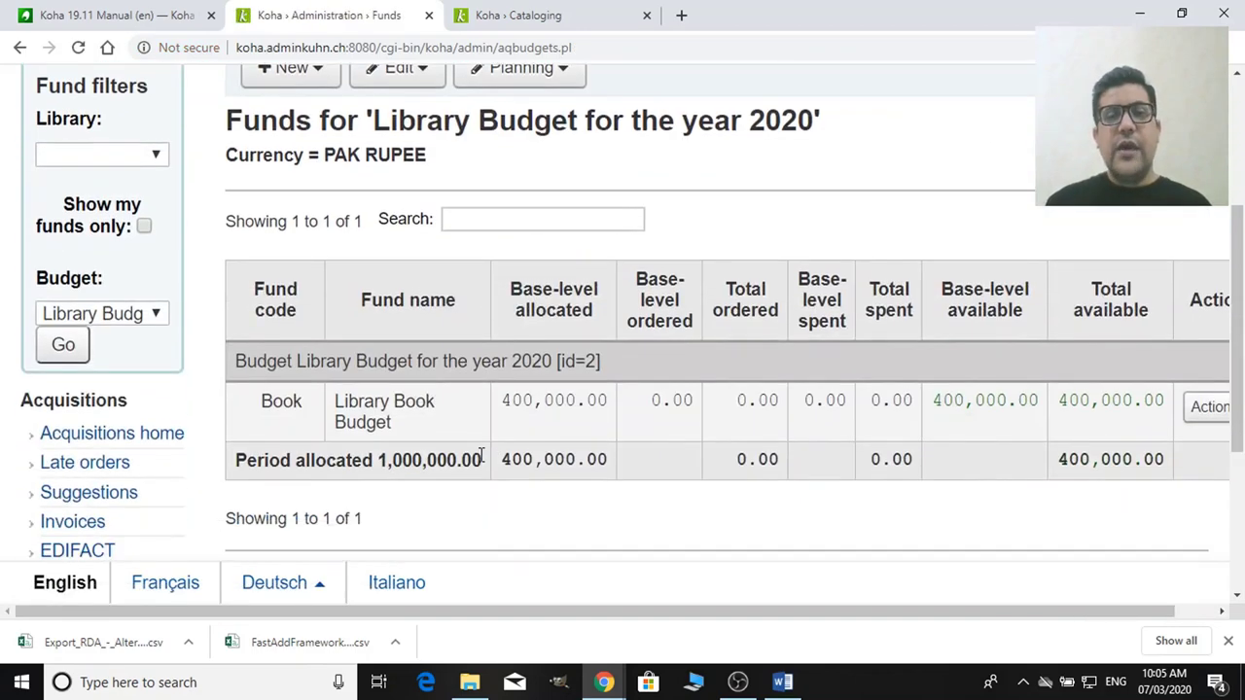
pyautogui.scroll(-1, 482, 456)
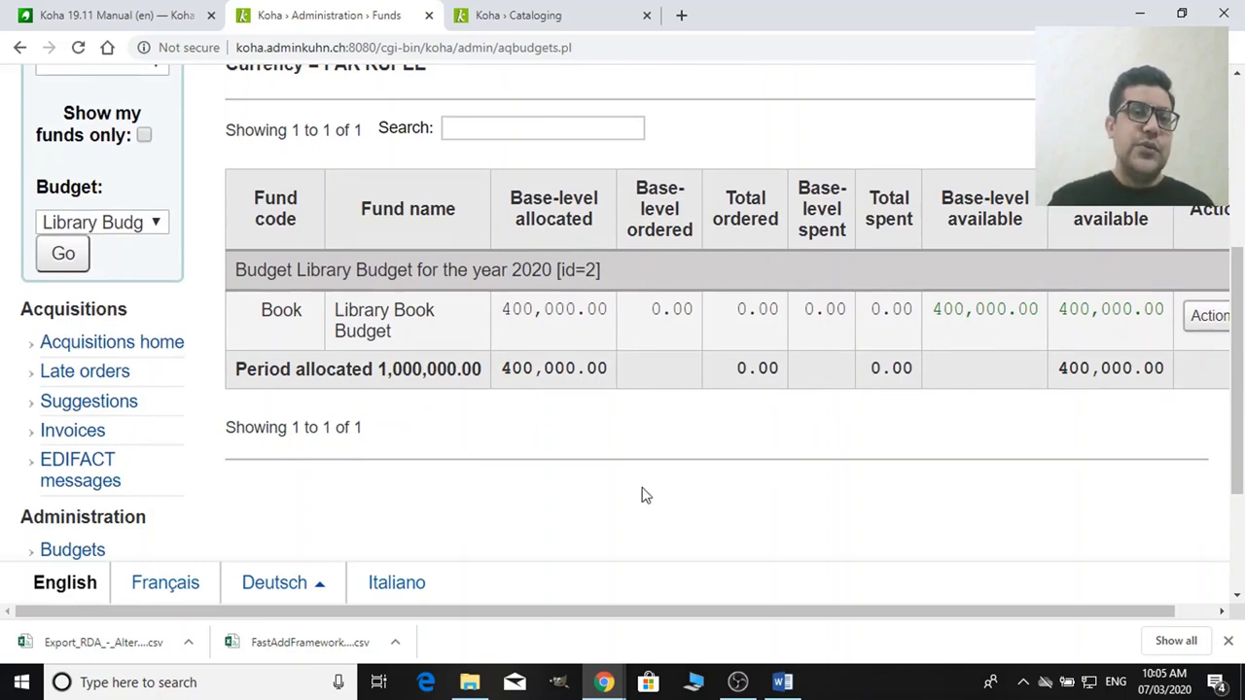
# Step: Return from the 2020 budget's fund list to the Koha administration home page
pyautogui.click(505, 12)
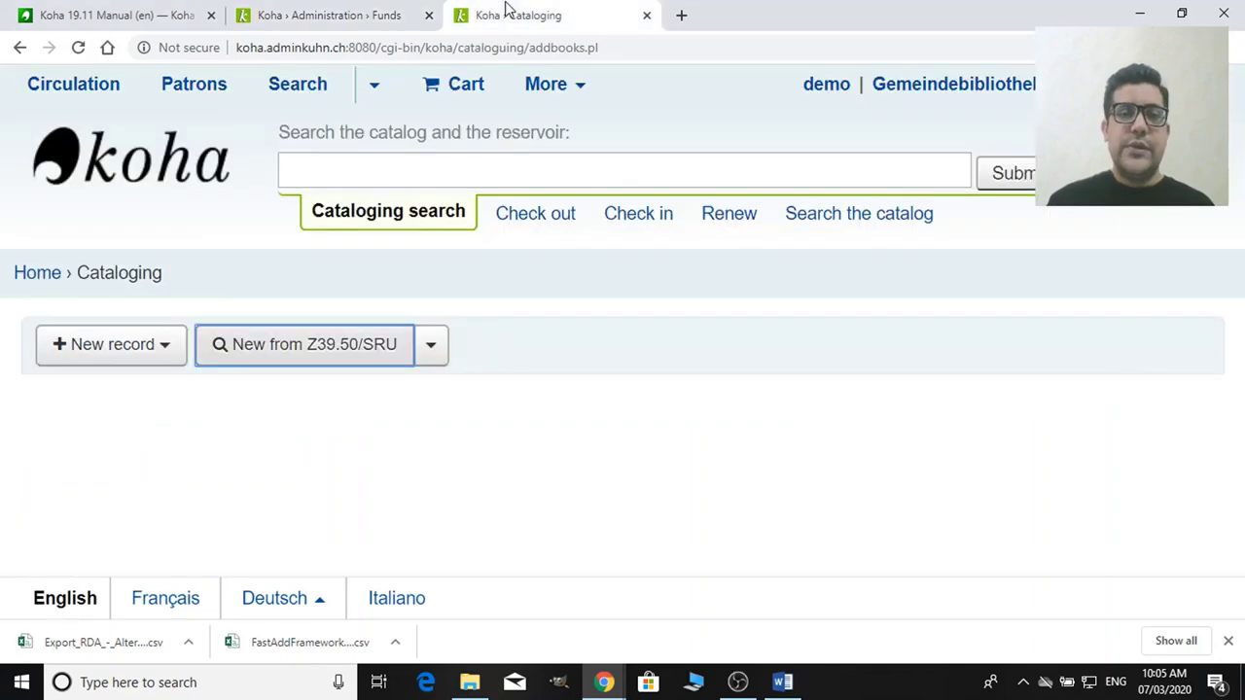
pyautogui.click(287, 12)
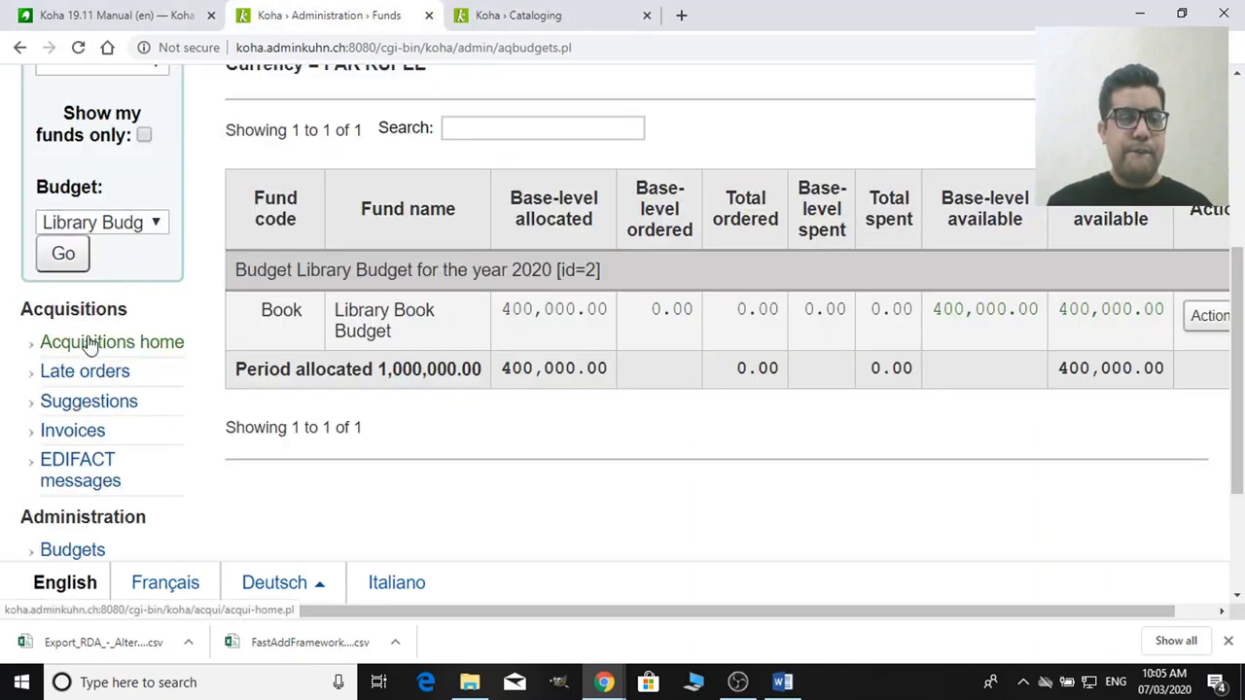
pyautogui.scroll(3, 161, 407)
pyautogui.scroll(1, 161, 407)
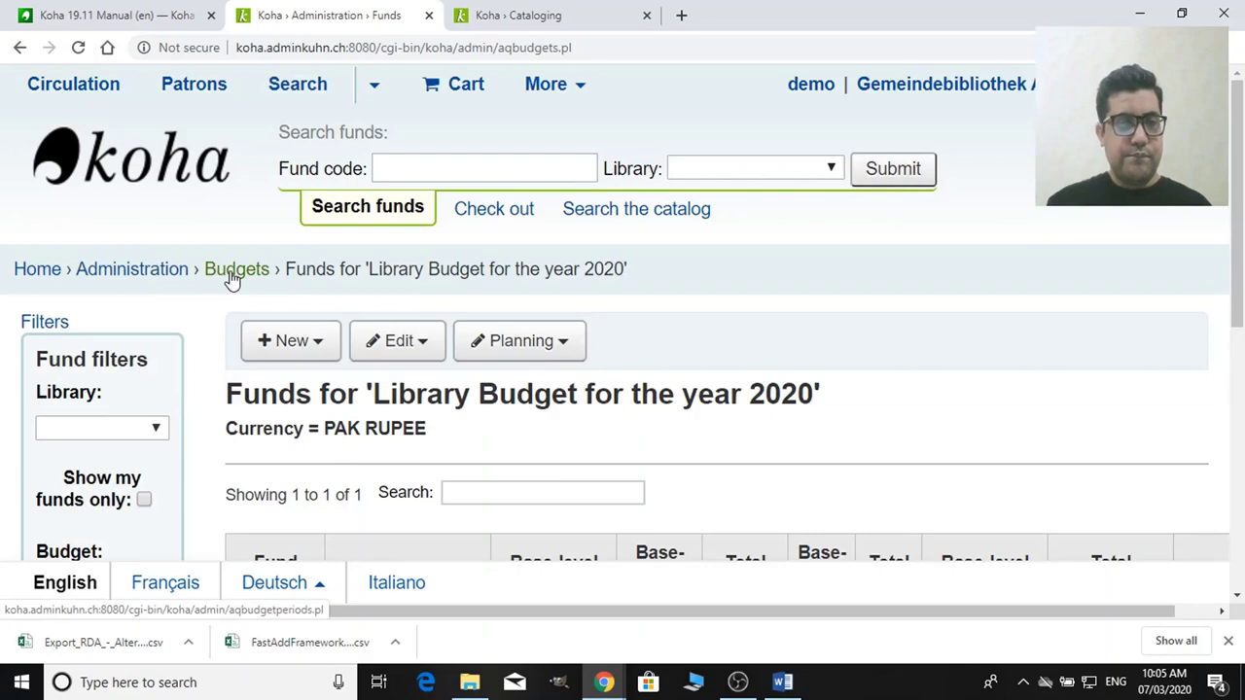
pyautogui.click(139, 276)
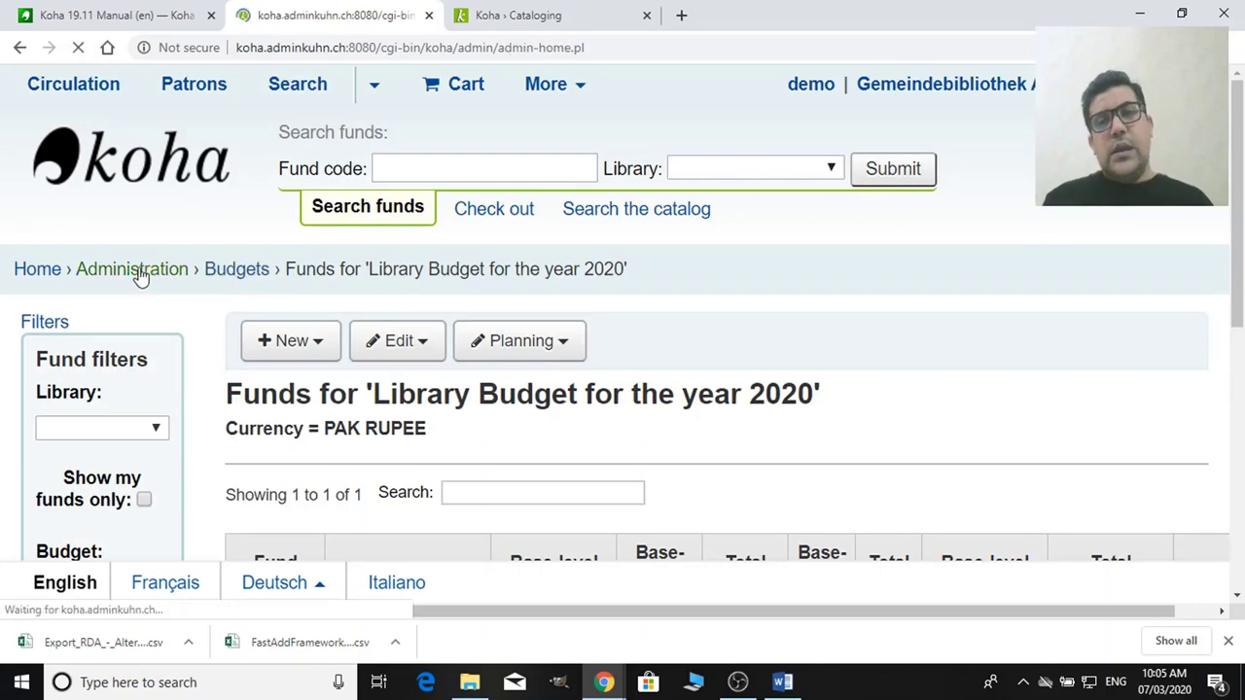
# Step: Open the Z39.50/SRU servers administration under Additional parameters and look through the configured targets
pyautogui.scroll(-10, 536, 411)
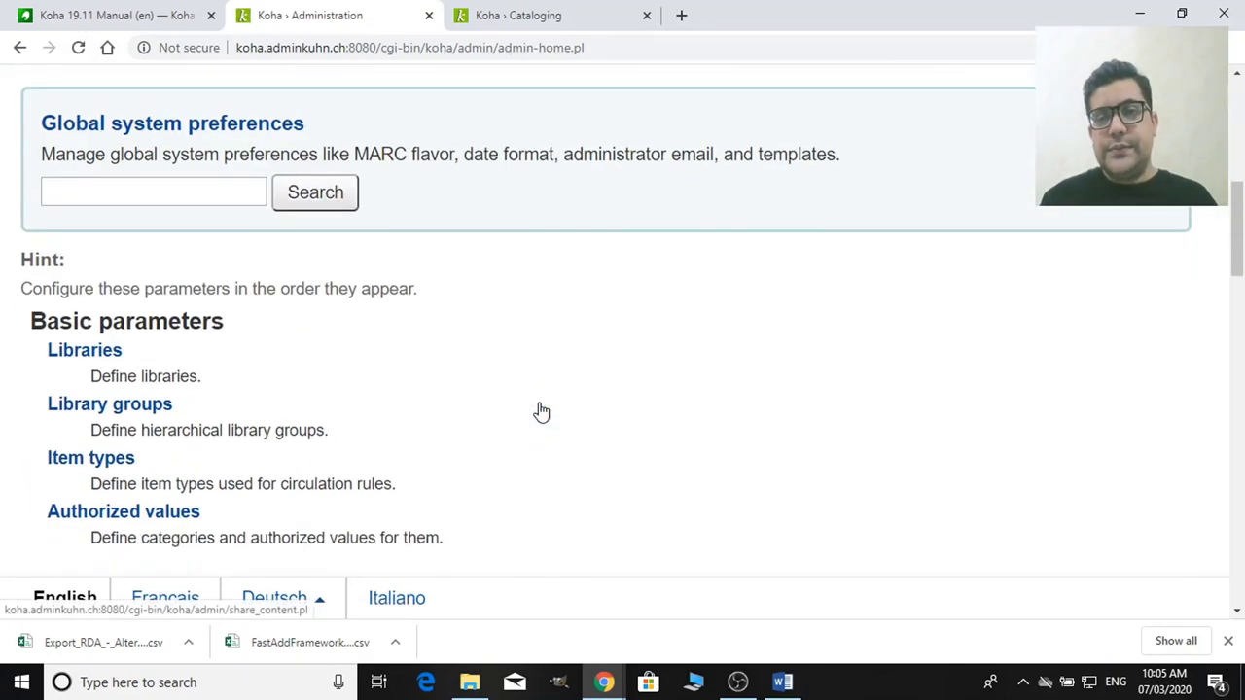
pyautogui.hotkey('ctrl', '-')
pyautogui.hotkey('ctrl', '-')
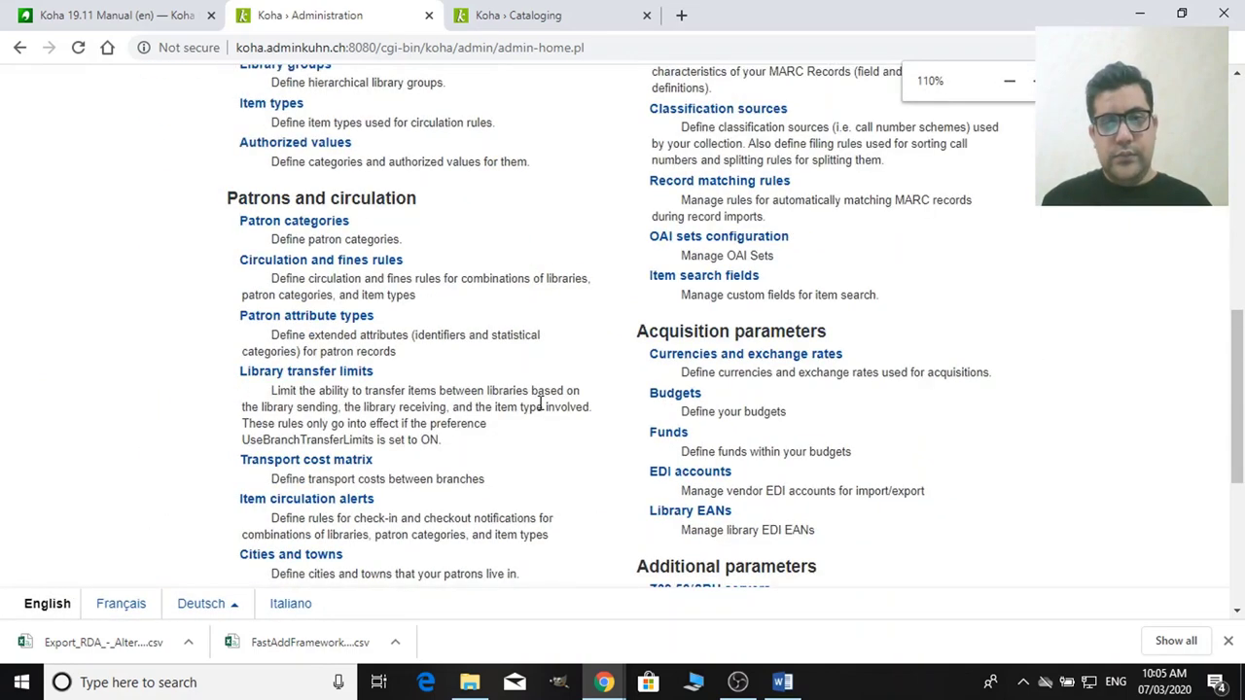
pyautogui.scroll(-1, 730, 446)
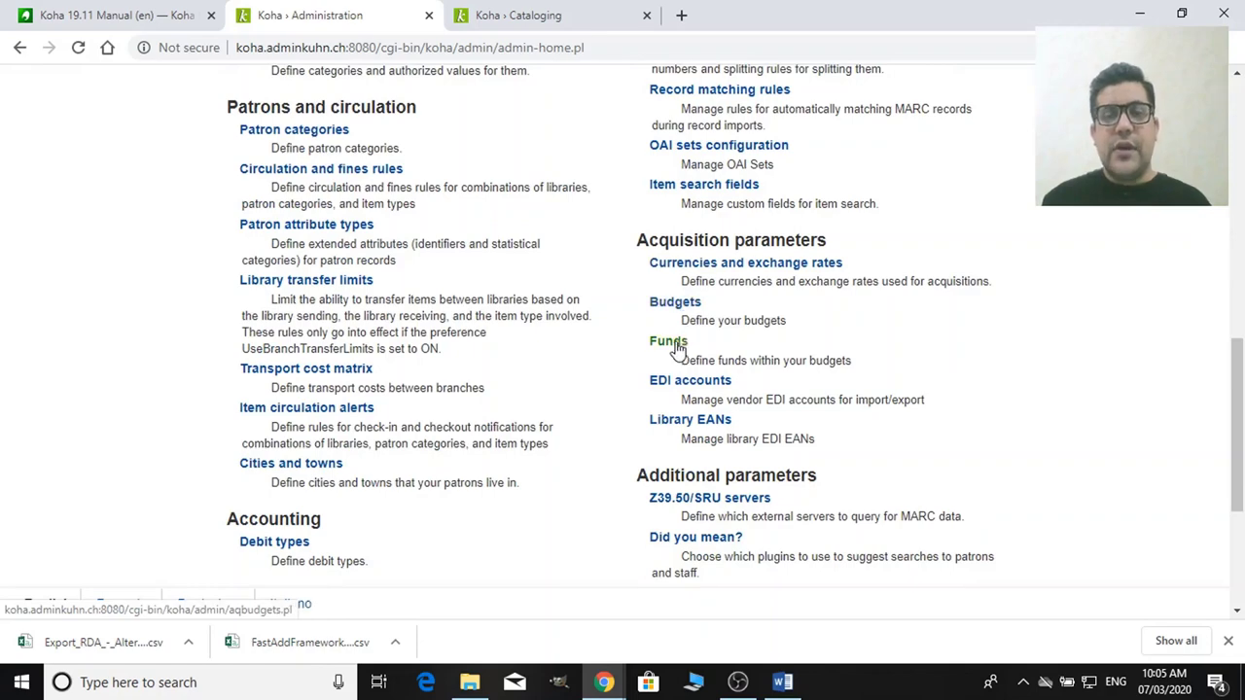
pyautogui.scroll(-3, 718, 467)
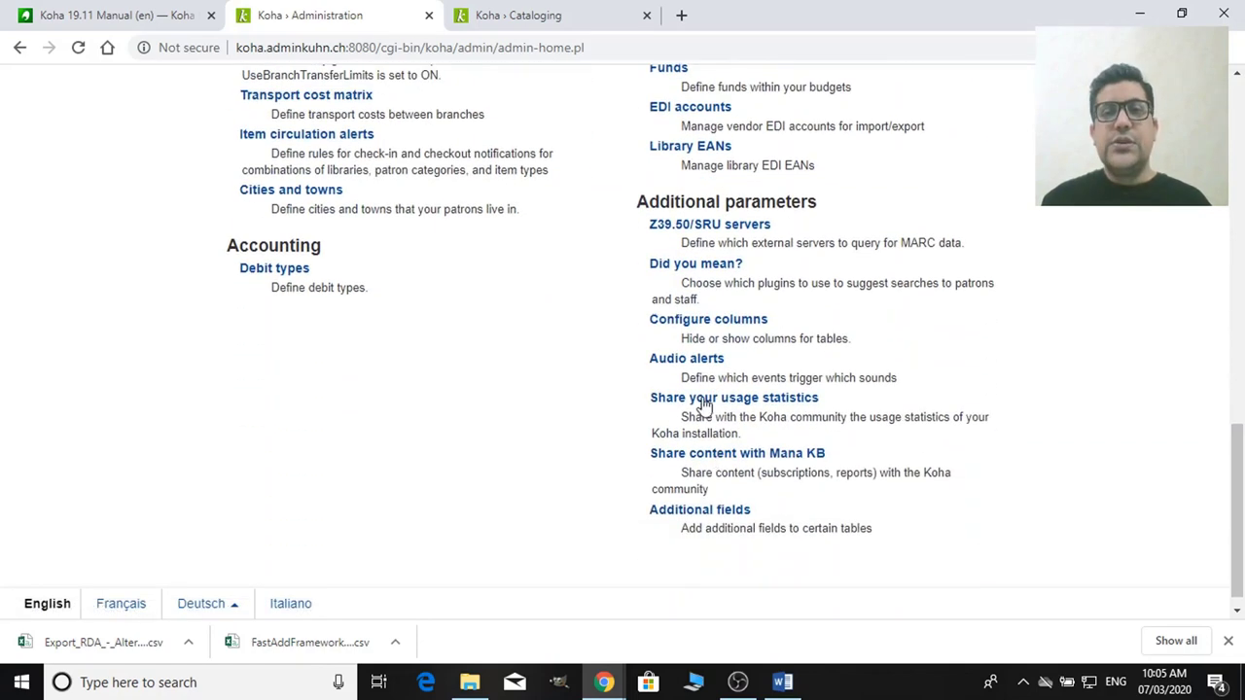
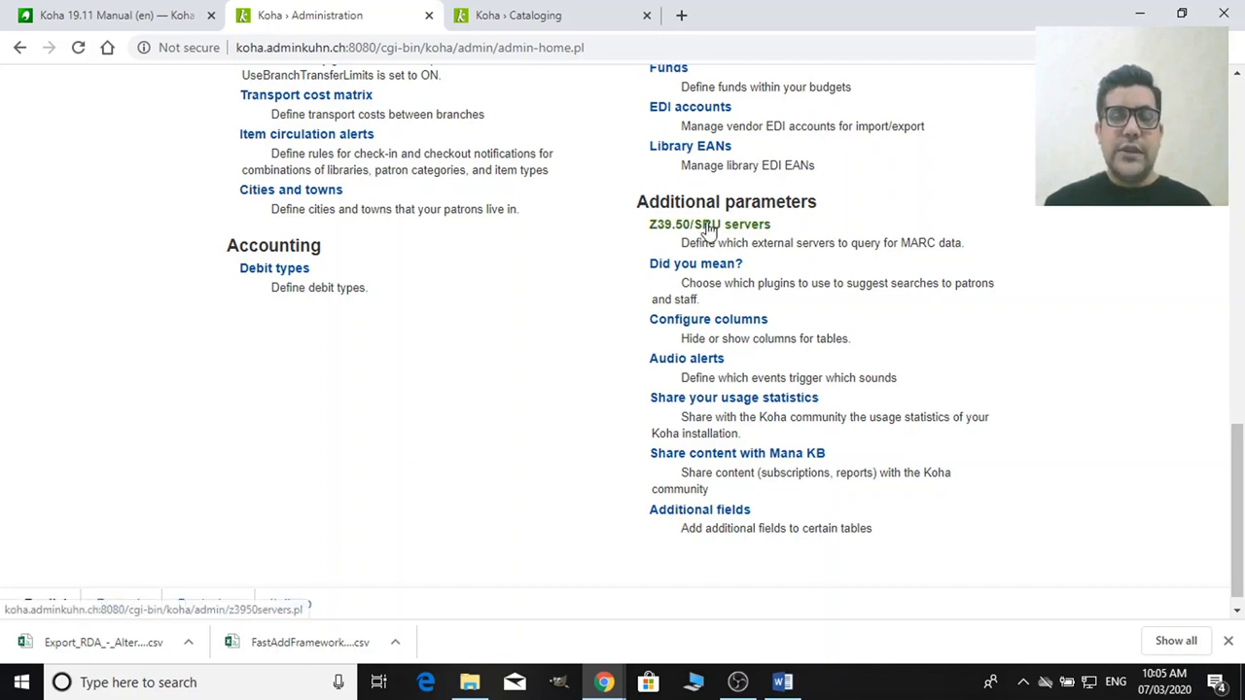
pyautogui.click(710, 225)
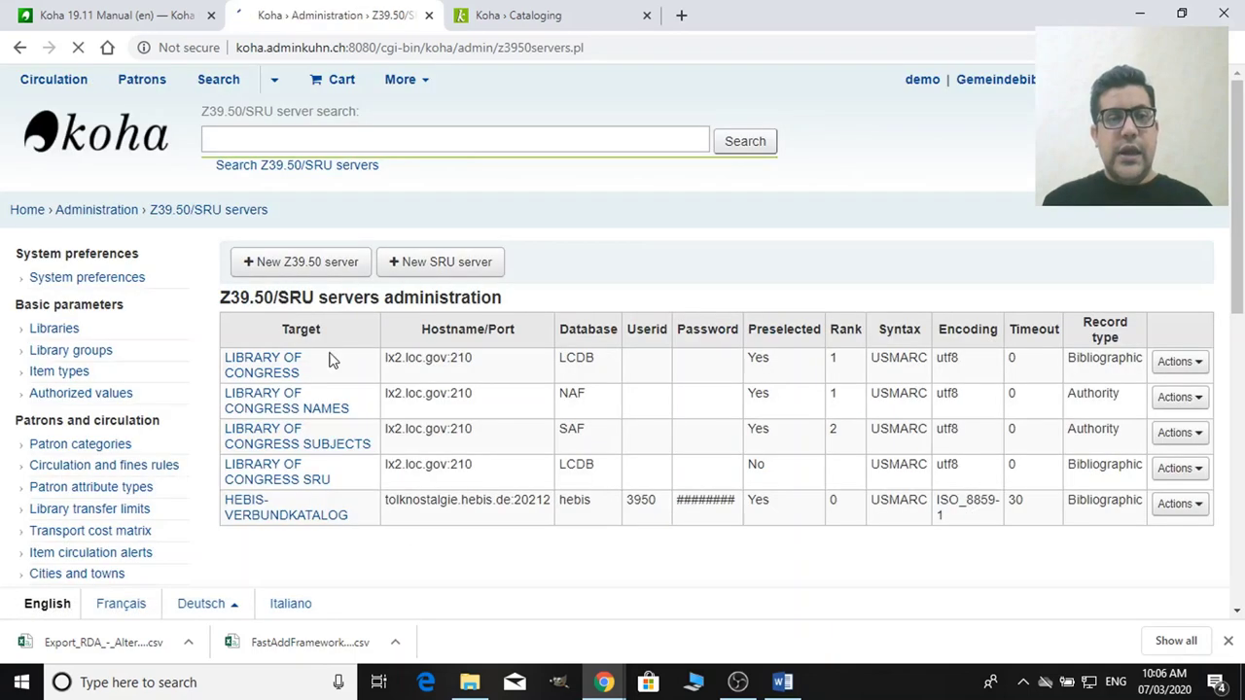
pyautogui.scroll(-4, 498, 525)
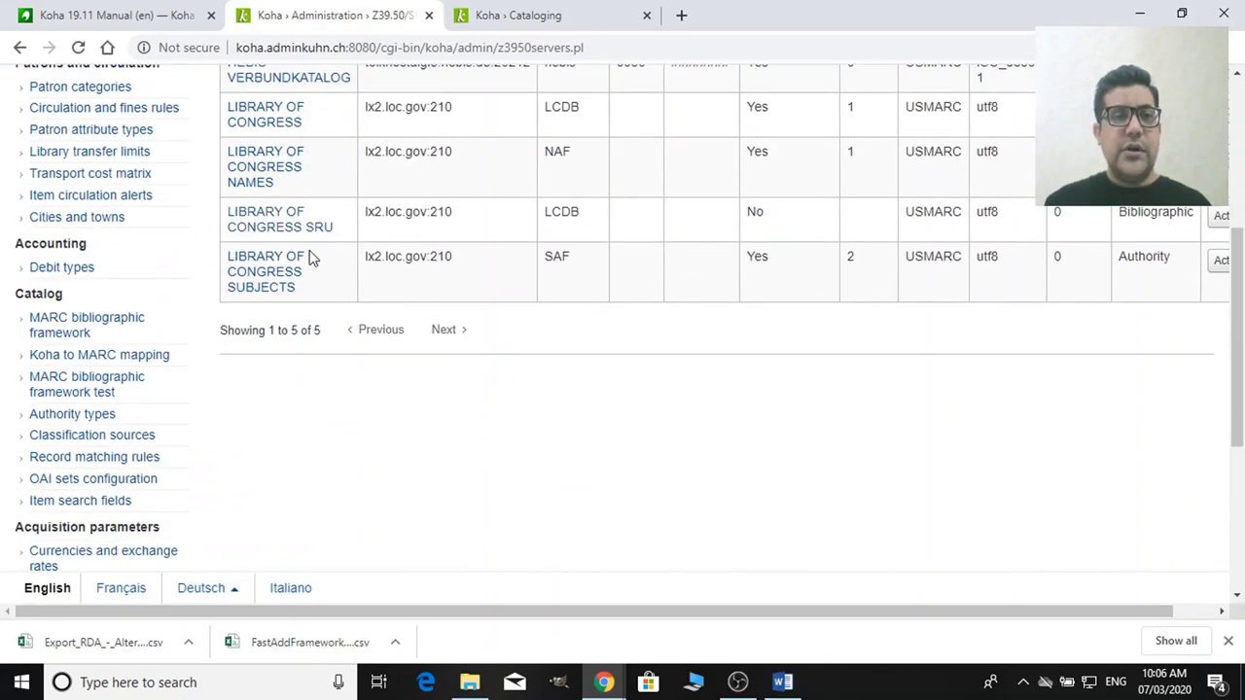
pyautogui.scroll(1, 311, 256)
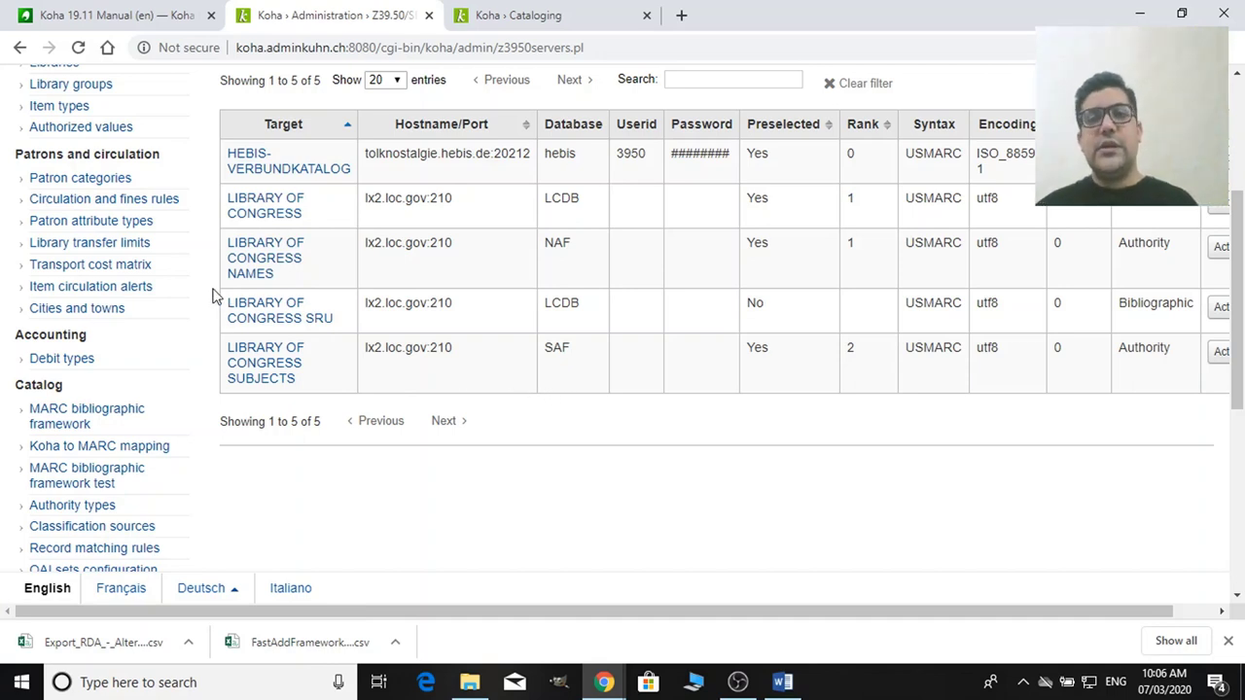
pyautogui.scroll(1, 451, 279)
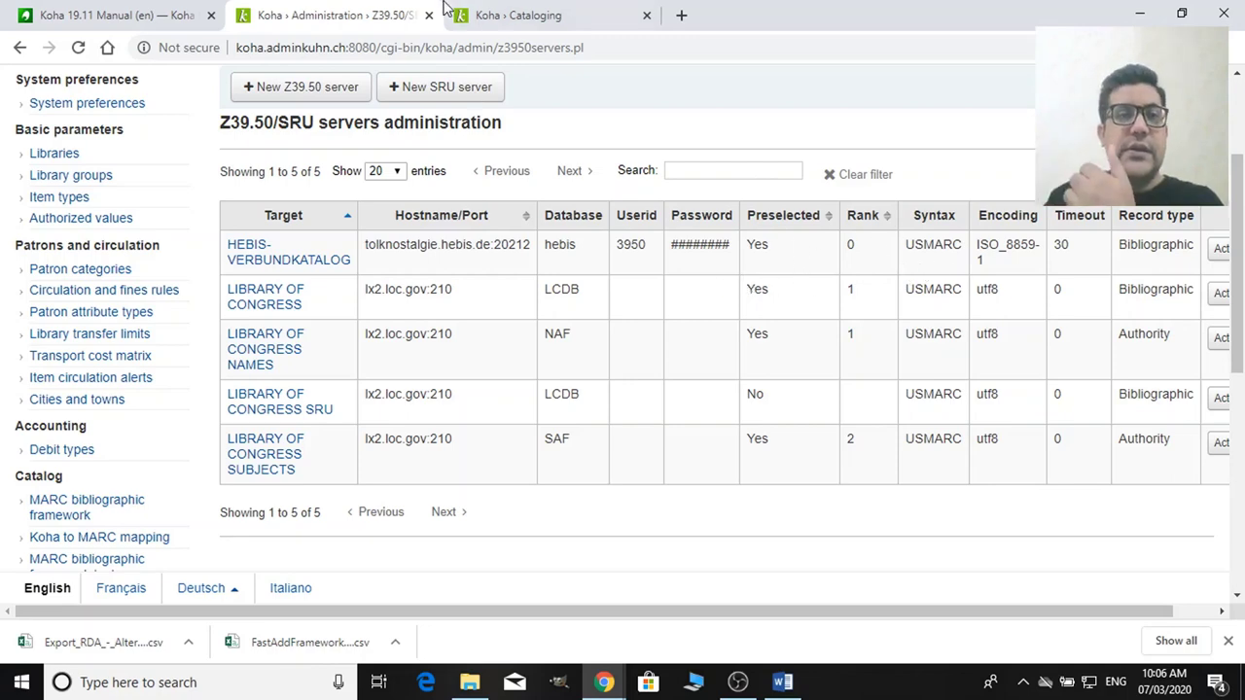
# Step: Switch to the Koha 19.11 manual and open the Additional parameters section of its Administration chapter
pyautogui.click(141, 20)
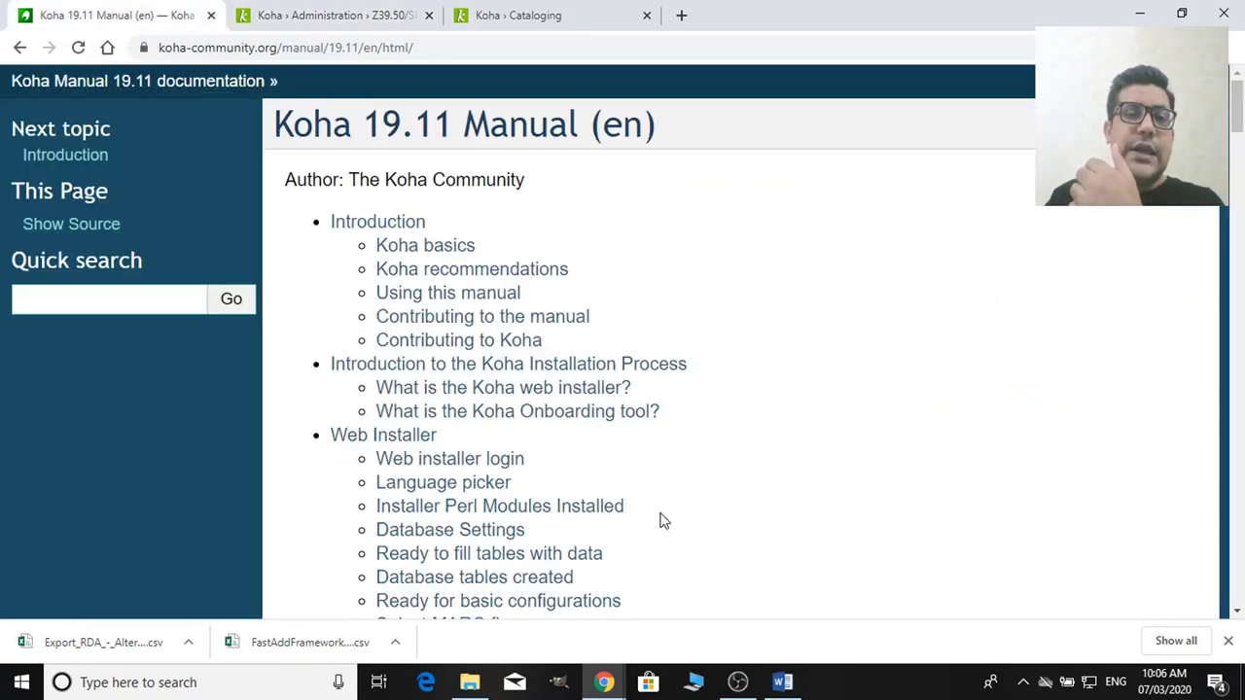
pyautogui.scroll(-10, 660, 519)
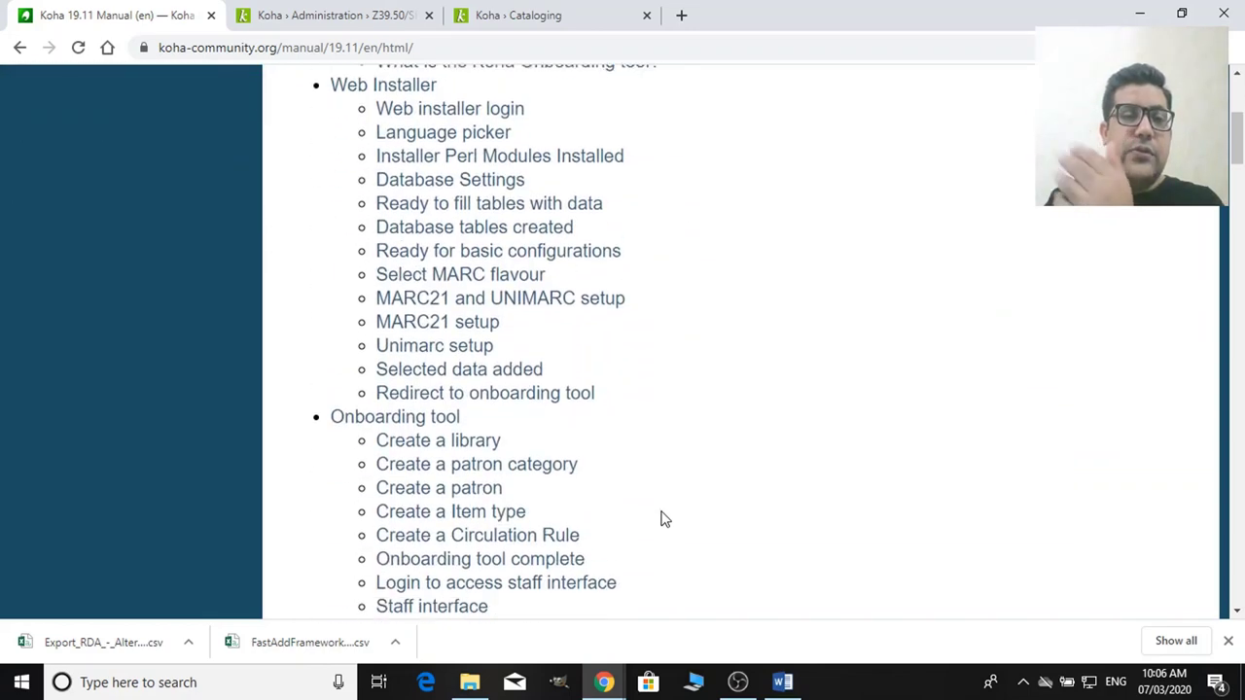
pyautogui.scroll(-5, 660, 519)
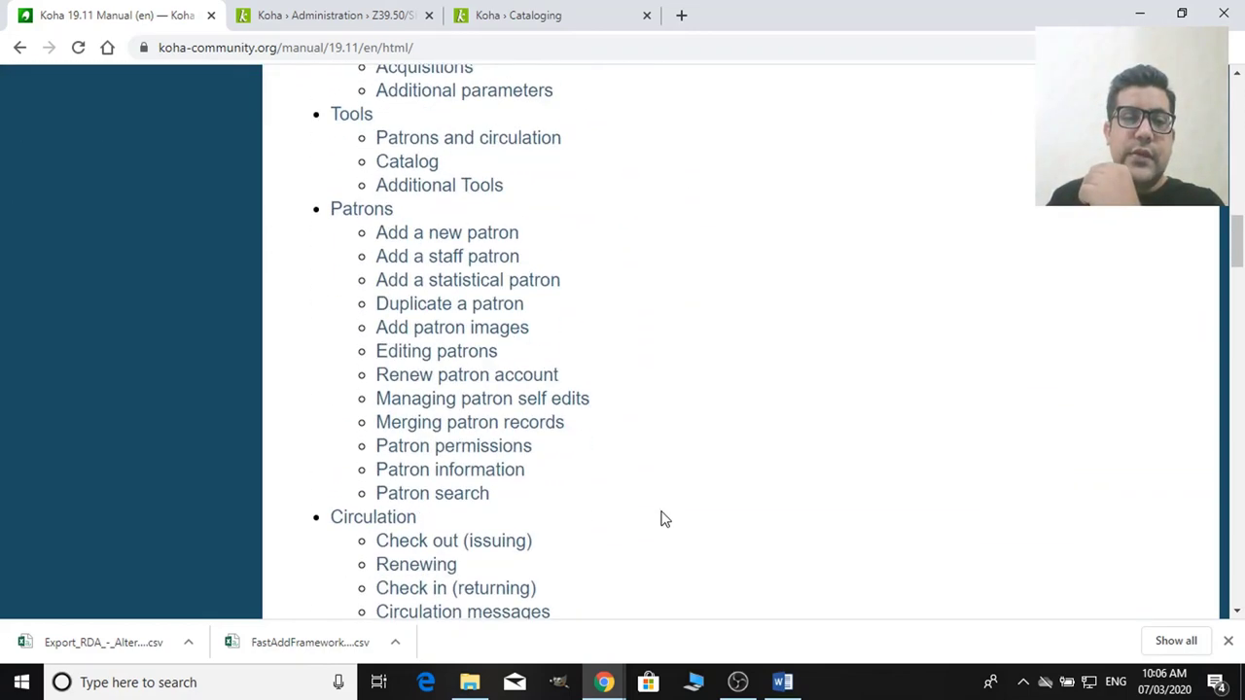
pyautogui.scroll(2, 661, 520)
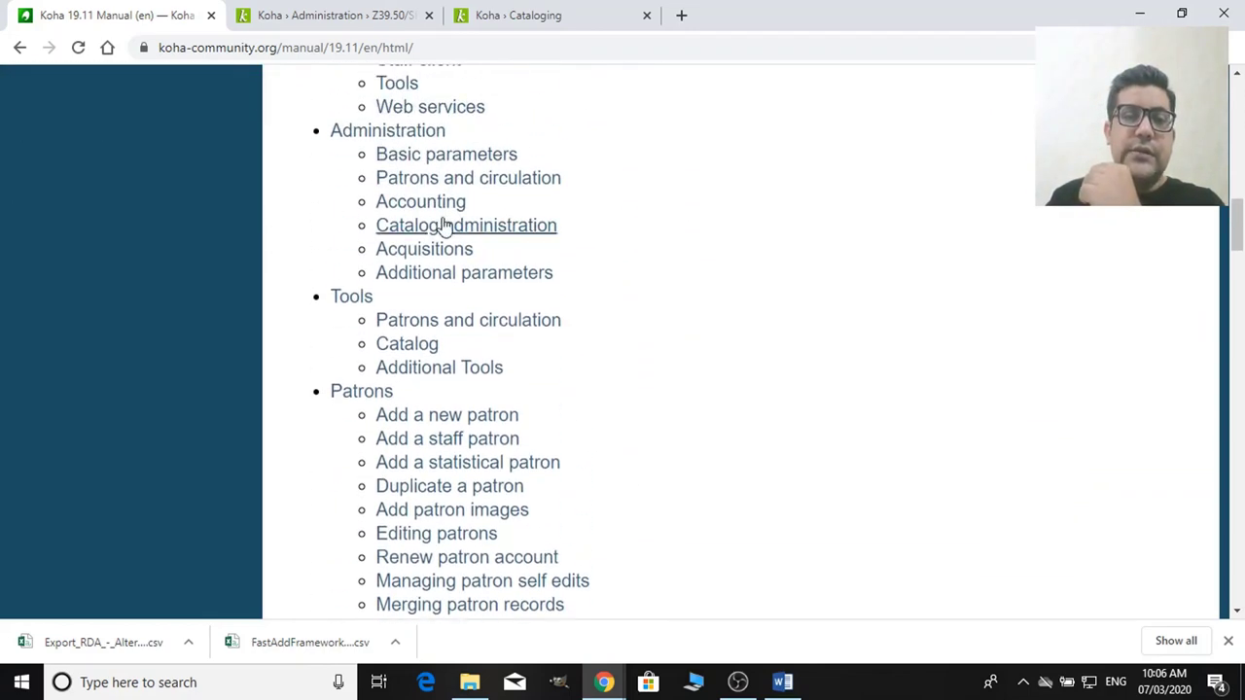
pyautogui.click(437, 278)
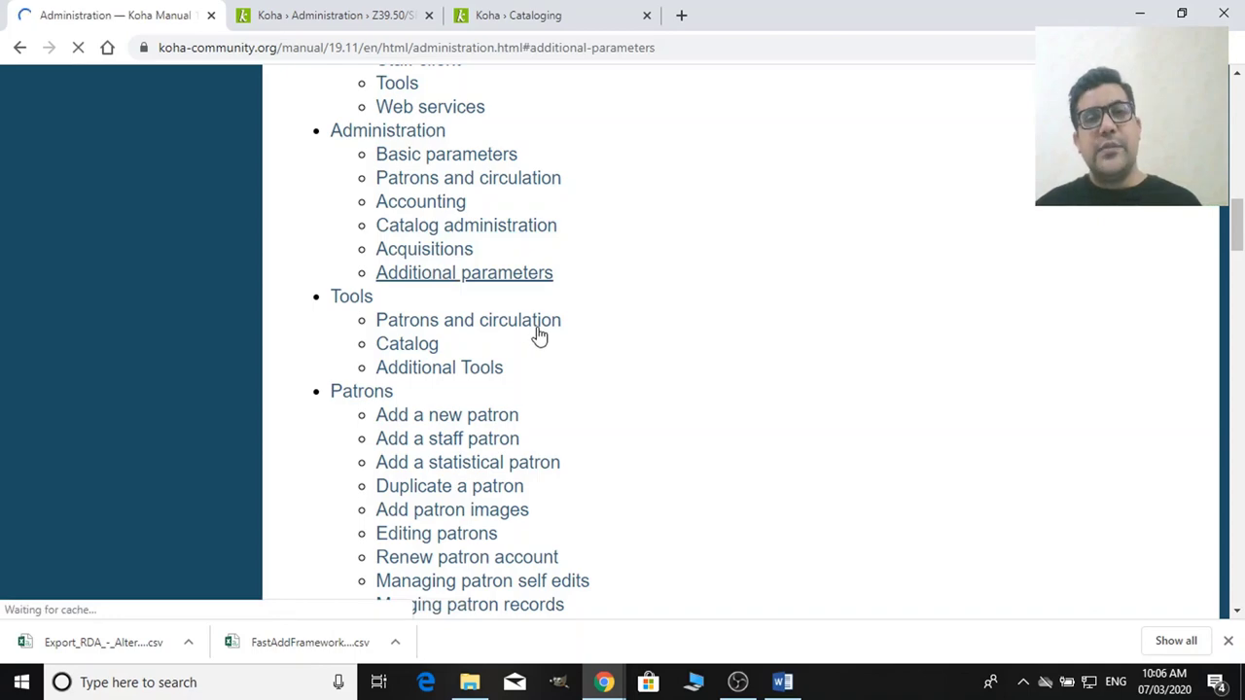
# Step: Read the manual's Z39.50/SRU servers section and open its linked IRSpy target directory at irspy.indexdata.com
pyautogui.scroll(-1, 539, 328)
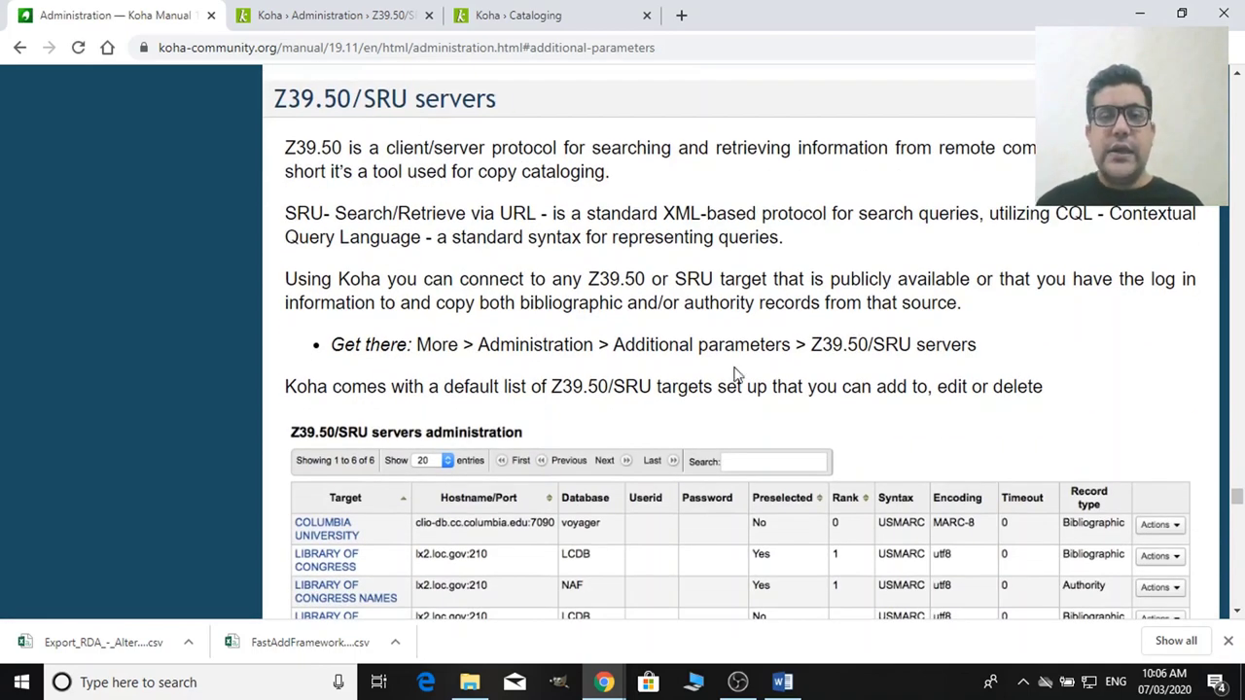
pyautogui.scroll(-3, 729, 379)
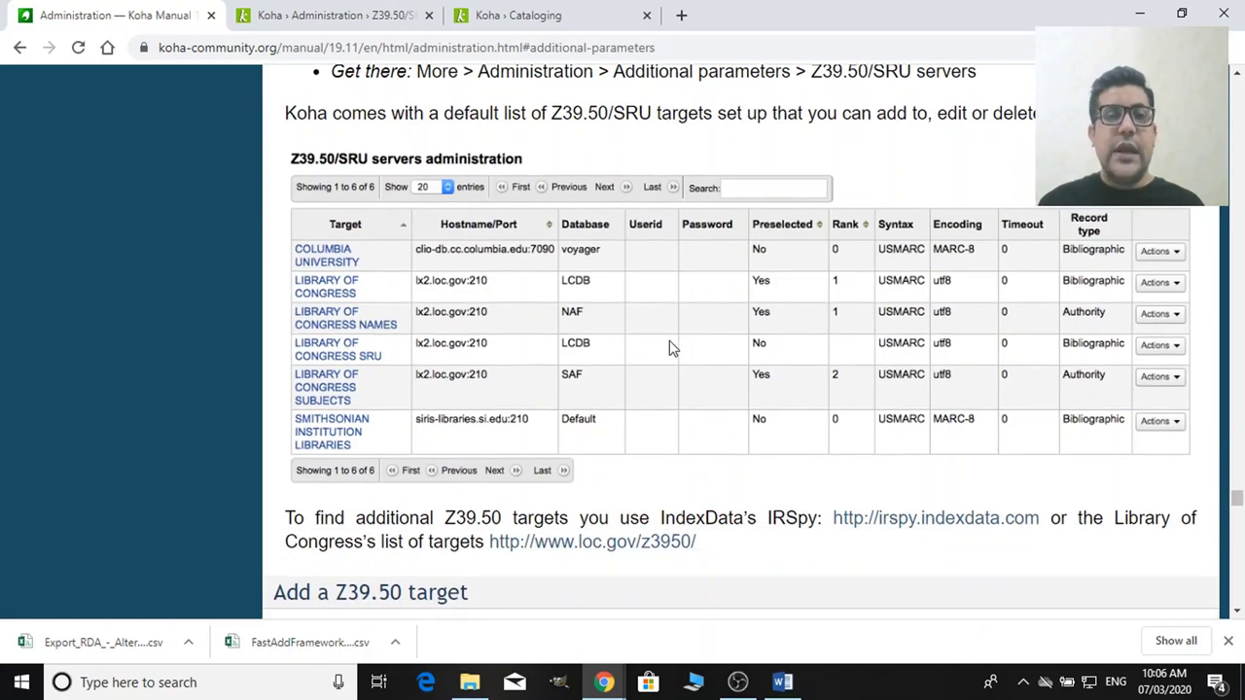
pyautogui.scroll(3, 671, 348)
pyautogui.scroll(-4, 913, 449)
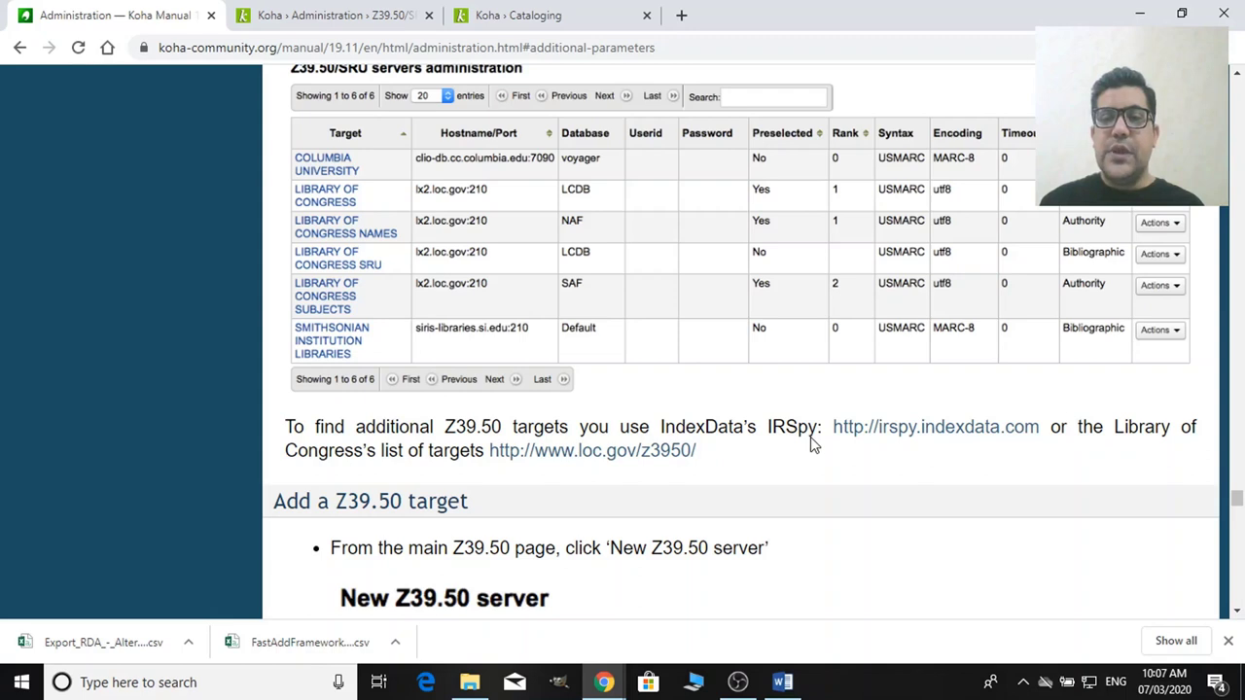
pyautogui.click(904, 428)
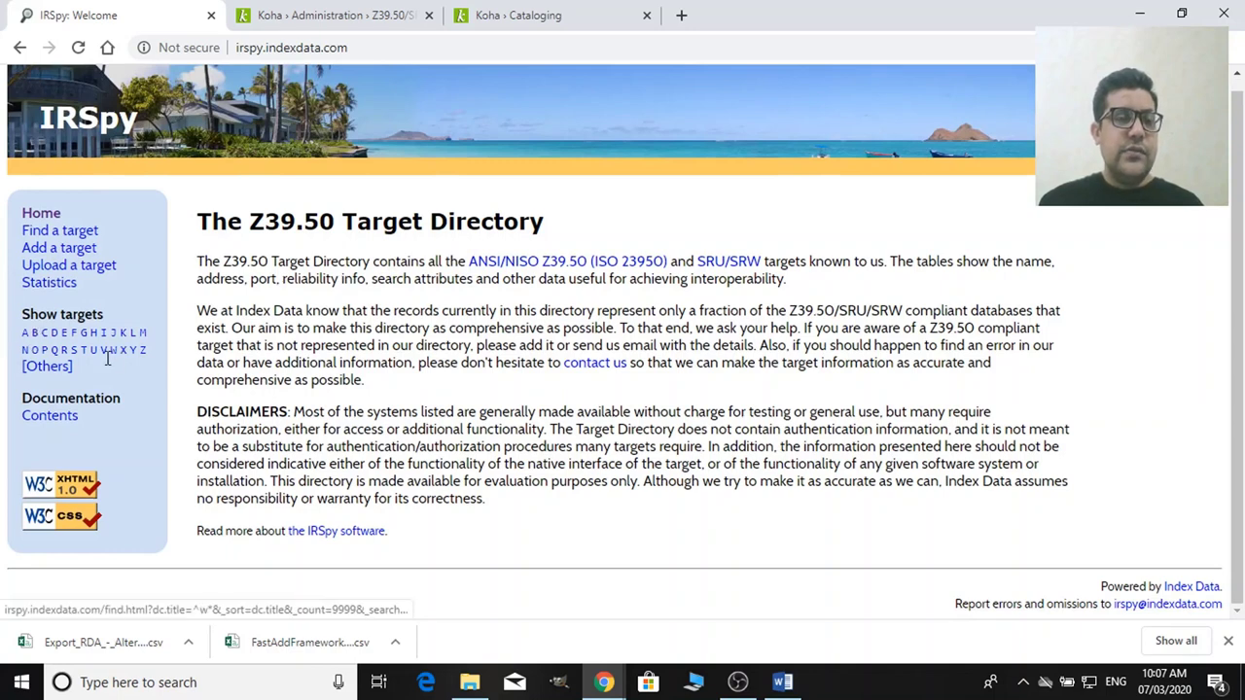
# Step: List the IRSpy targets beginning with A and examine their connection reliability, hosts, ports and databases
pyautogui.click(26, 333)
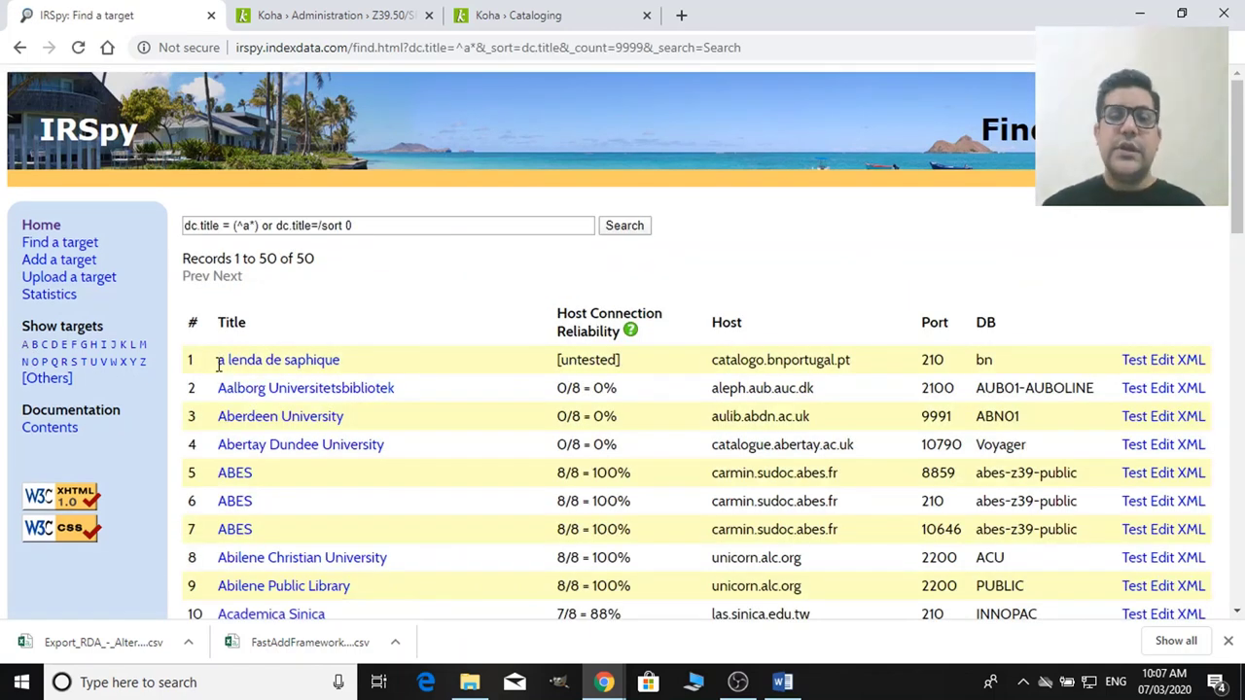
pyautogui.scroll(-3, 628, 447)
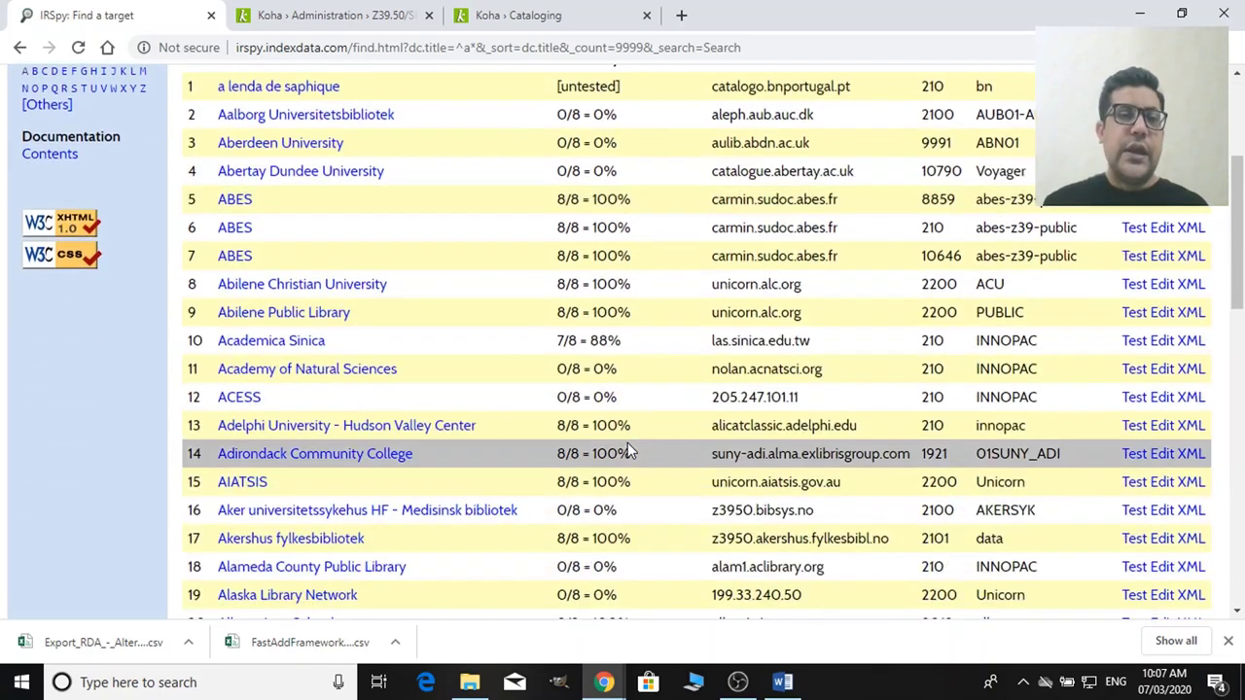
pyautogui.scroll(-3, 628, 443)
pyautogui.scroll(-3, 627, 442)
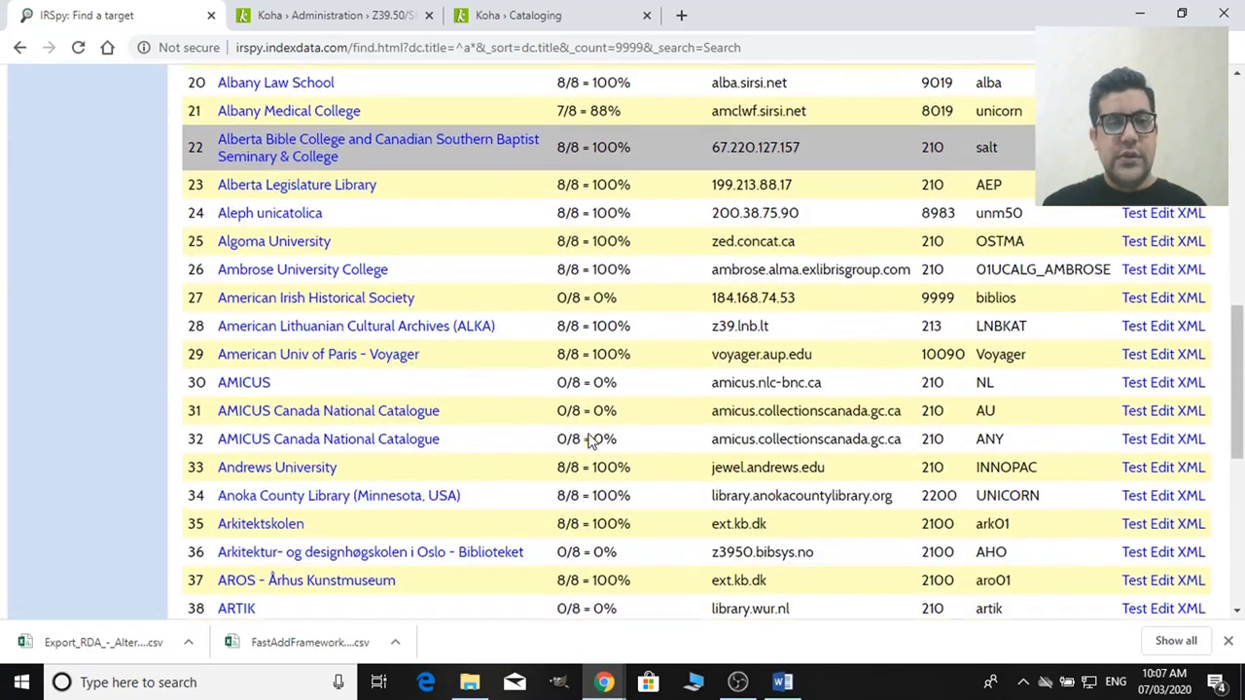
pyautogui.scroll(-5, 476, 433)
pyautogui.scroll(6, 459, 450)
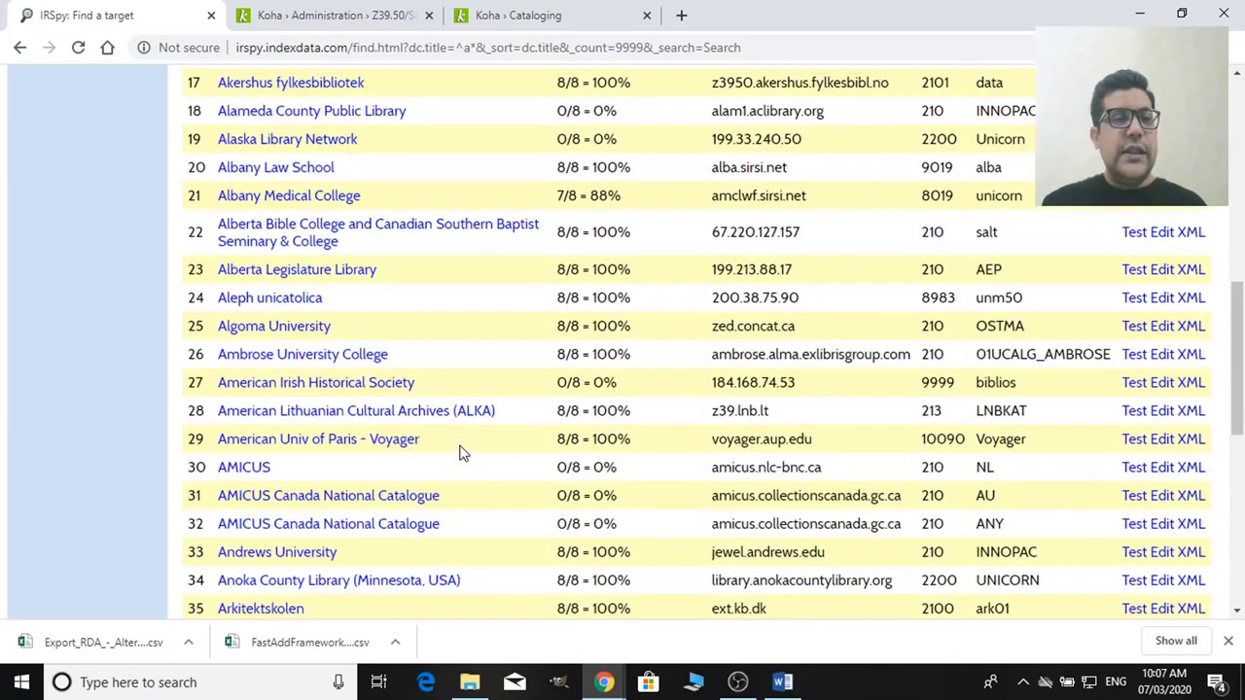
pyautogui.scroll(8, 461, 451)
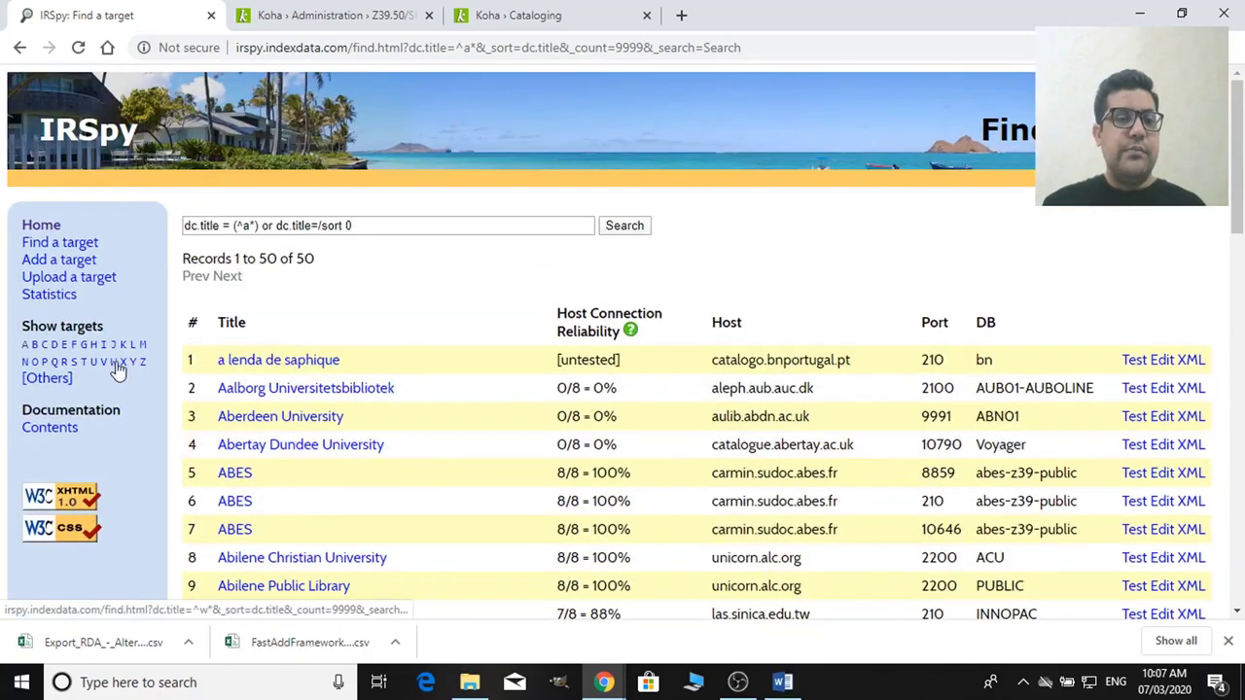
# Step: List the IRSpy targets beginning with N and look through the national library entries
pyautogui.click(27, 363)
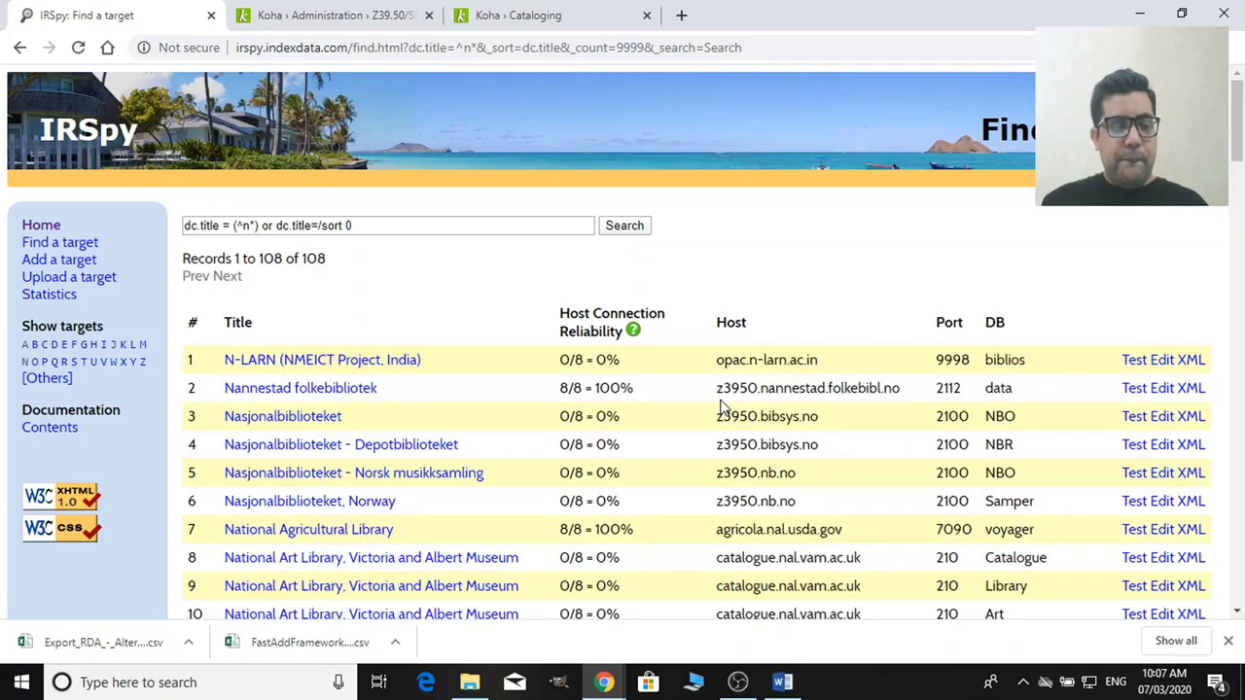
pyautogui.scroll(-5, 723, 407)
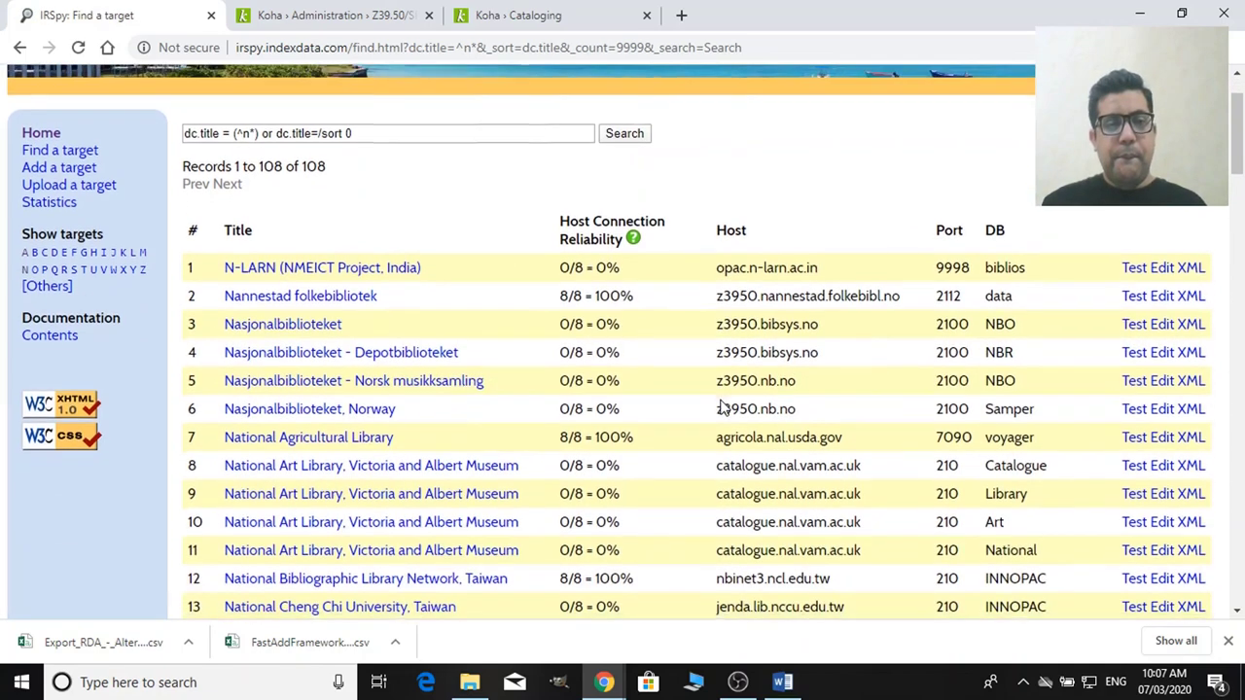
pyautogui.scroll(-3, 723, 406)
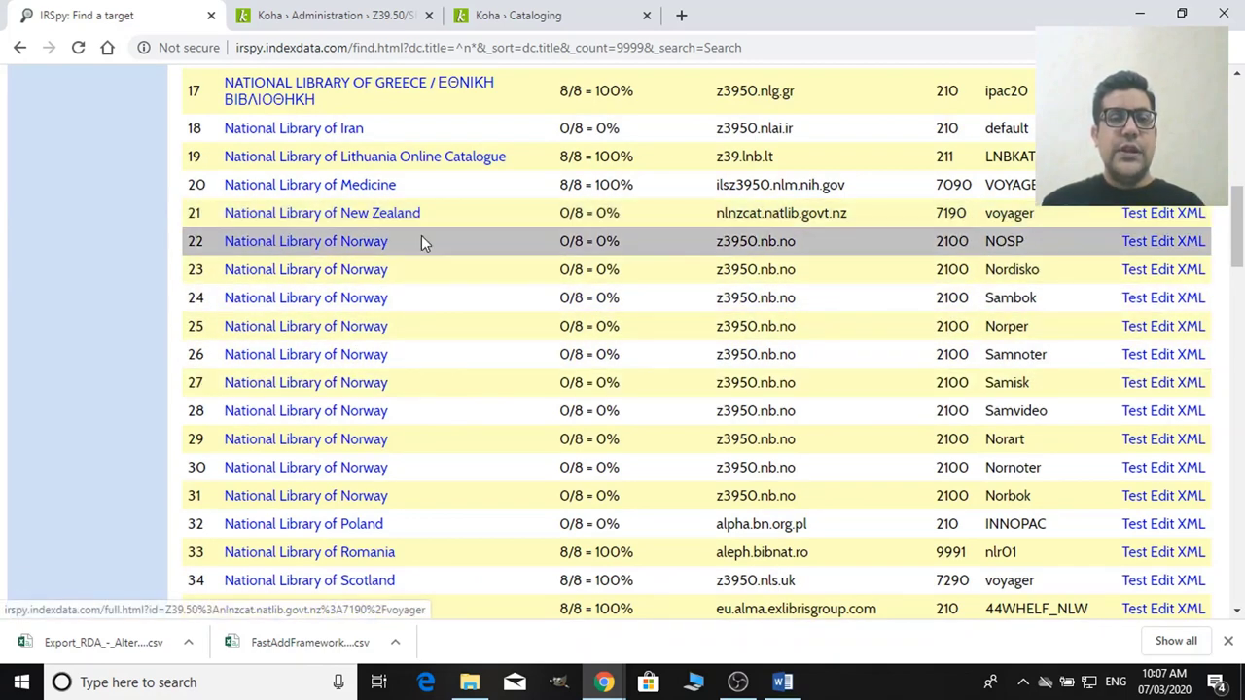
# Step: Open the National Library of Medicine target record in IRSpy and review its connection details
pyautogui.click(333, 192)
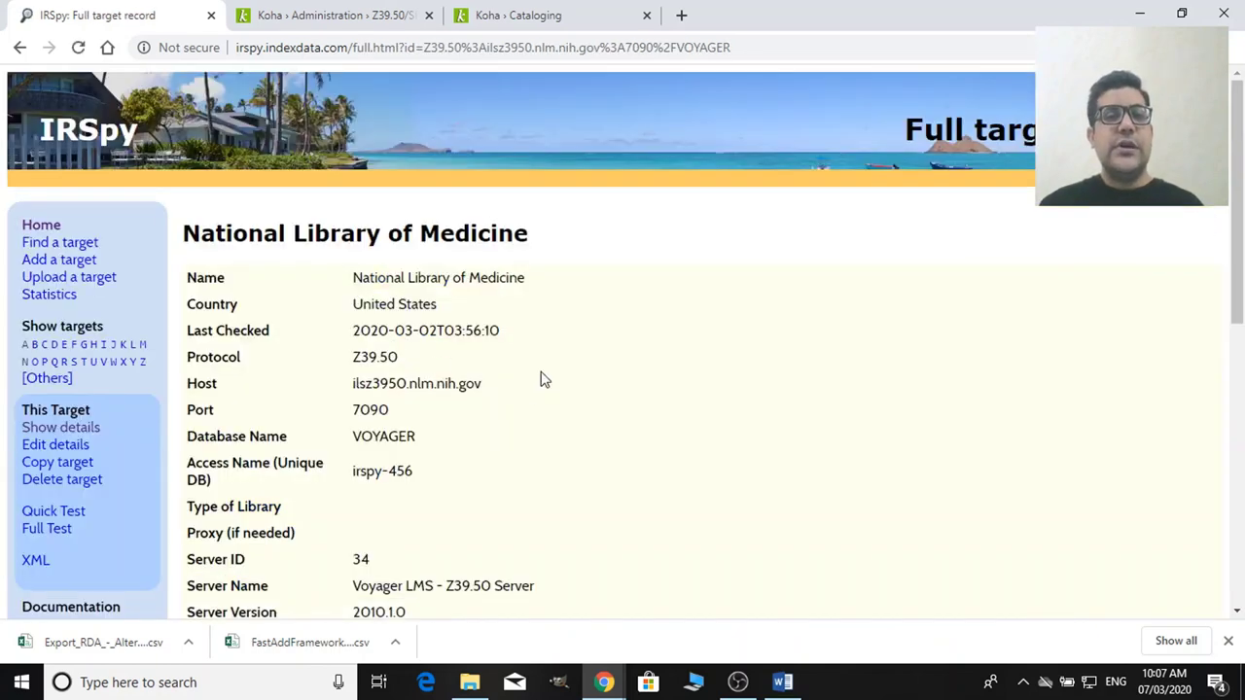
pyautogui.scroll(-3, 633, 385)
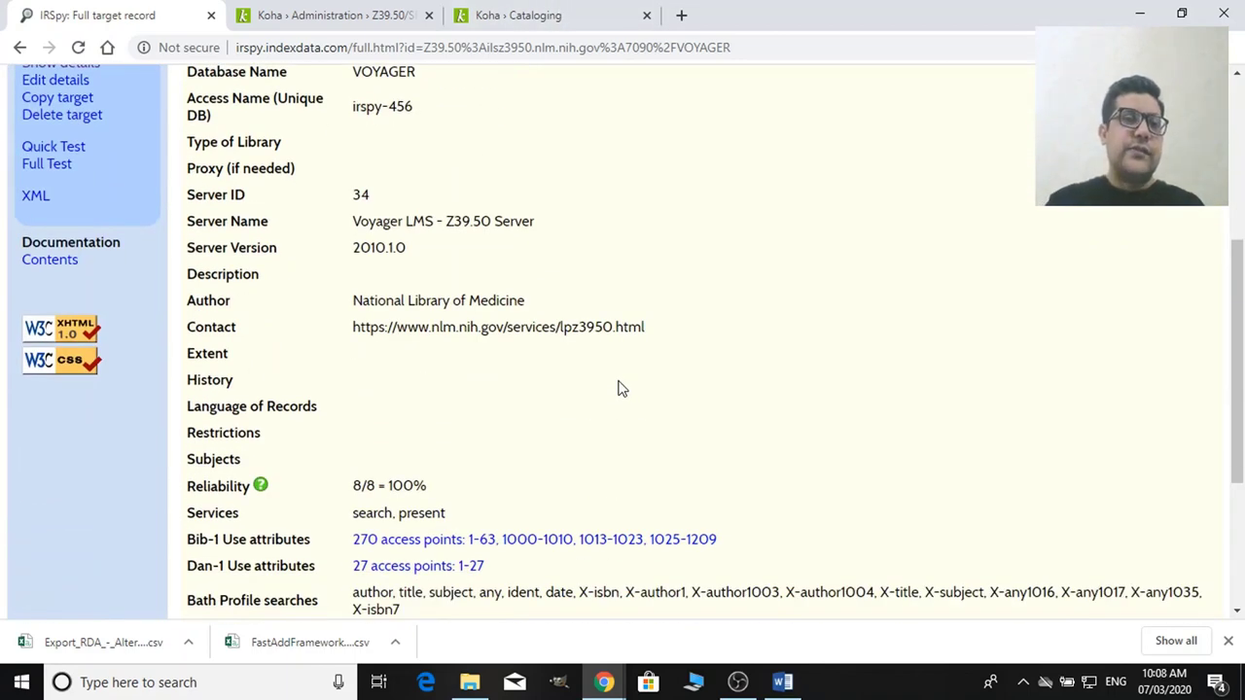
pyautogui.scroll(3, 620, 387)
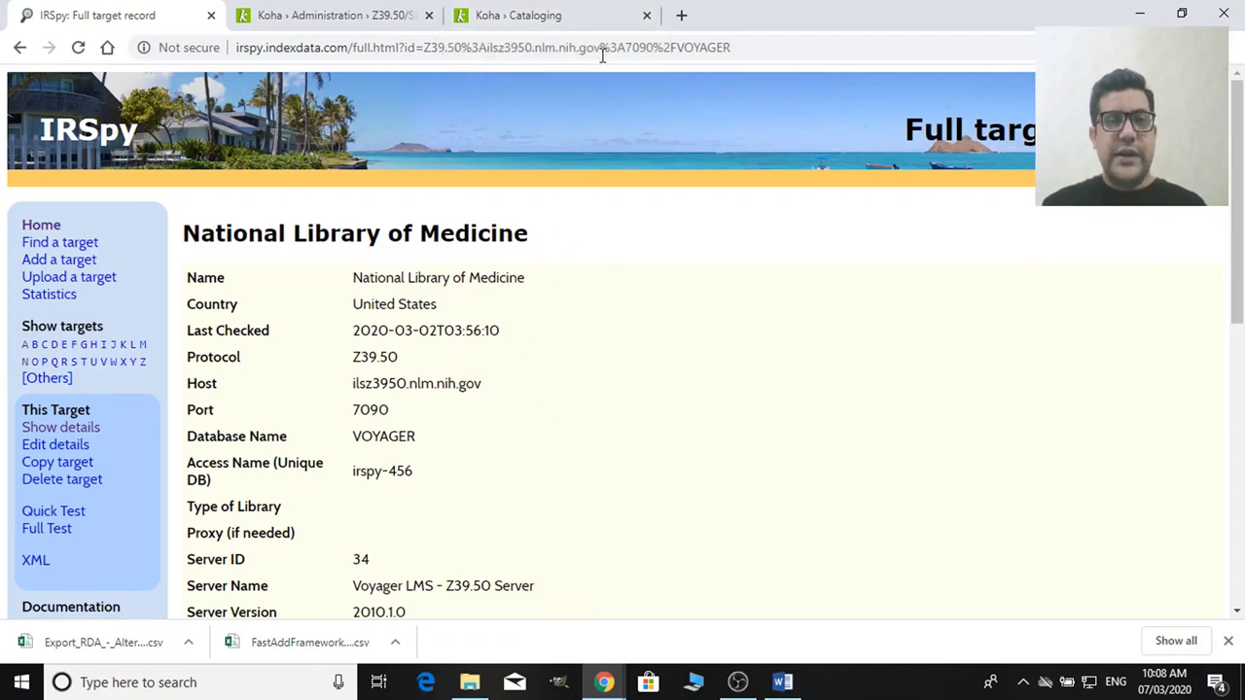
pyautogui.moveTo(538, 237); pyautogui.dragTo(345, 224)
pyautogui.click(525, 14)
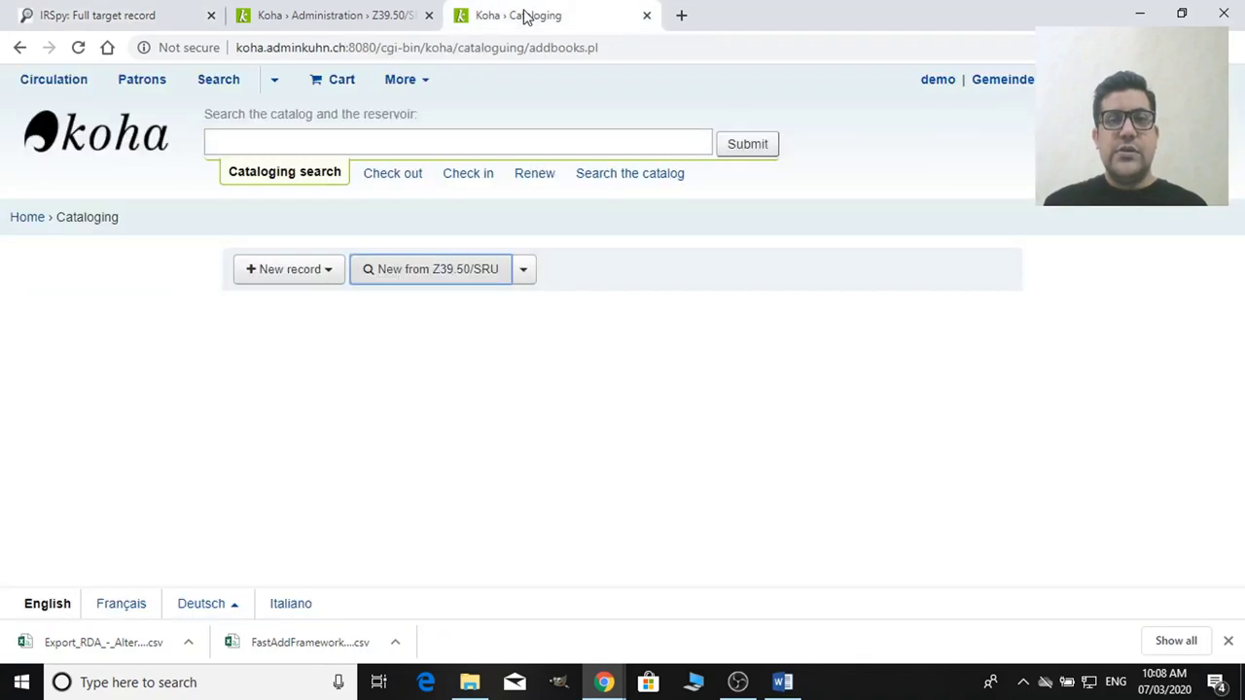
pyautogui.click(322, 279)
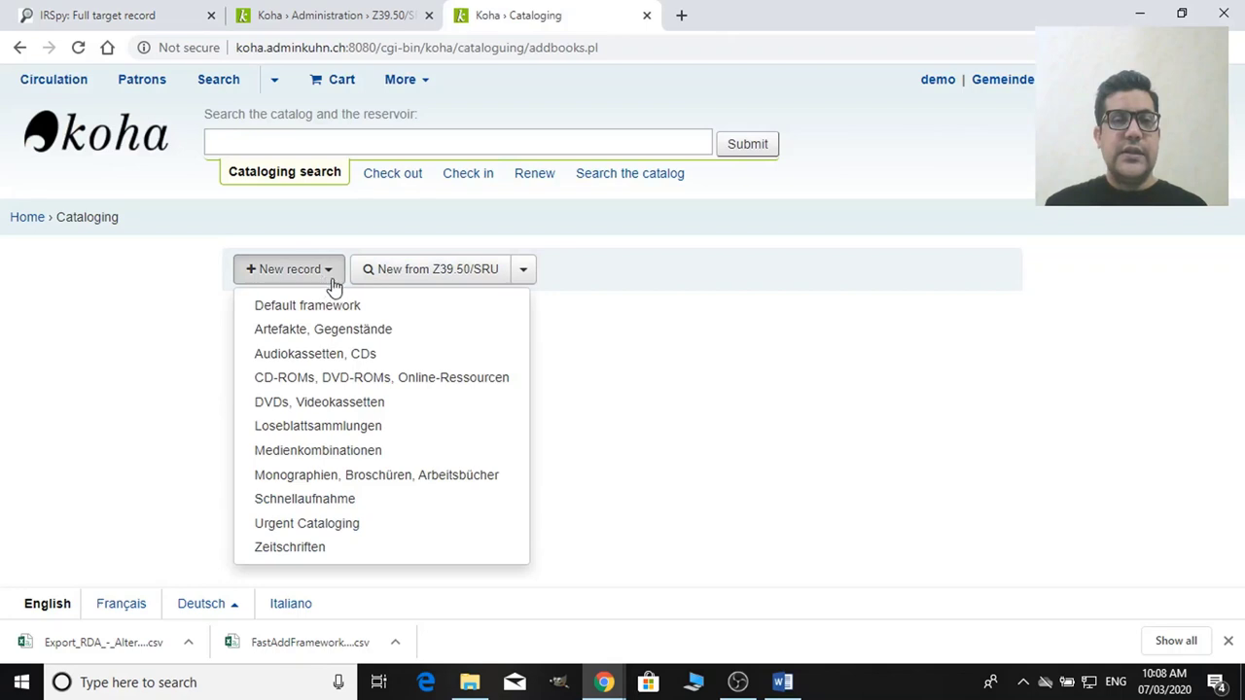
pyautogui.click(589, 296)
# Step: Start a new Z39.50 server in Koha administration and copy the IRSpy target name National Library of Medicine into its server name
pyautogui.click(302, 17)
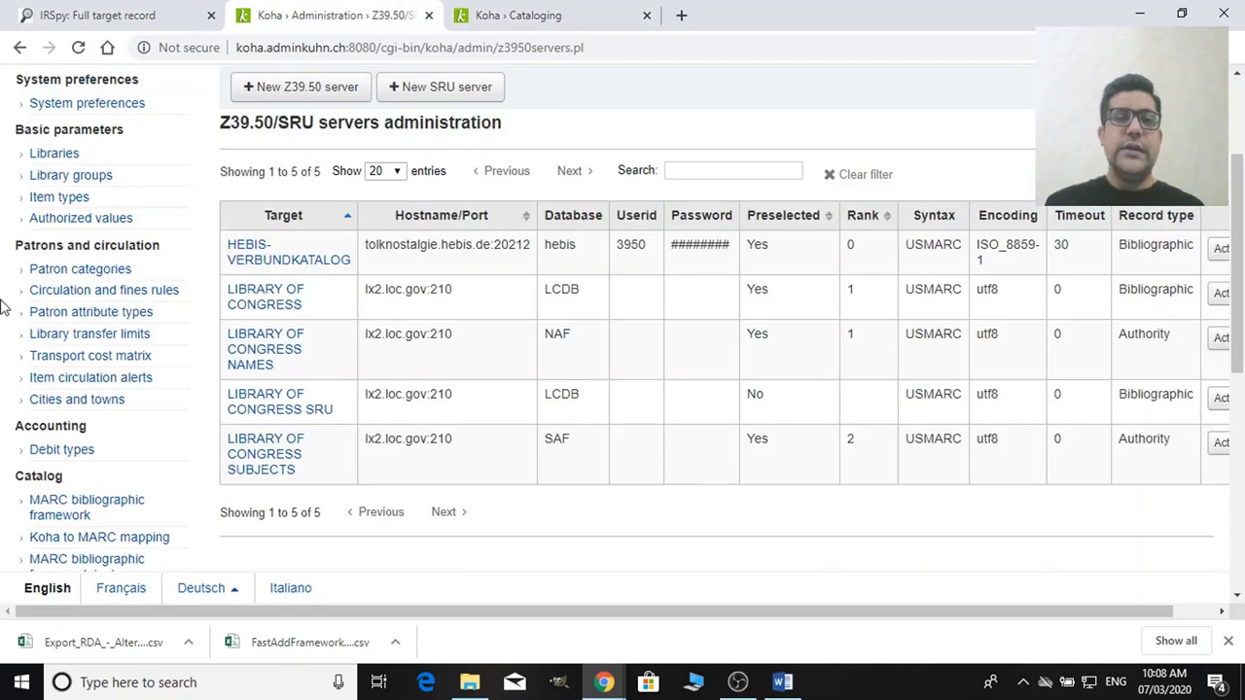
pyautogui.click(292, 92)
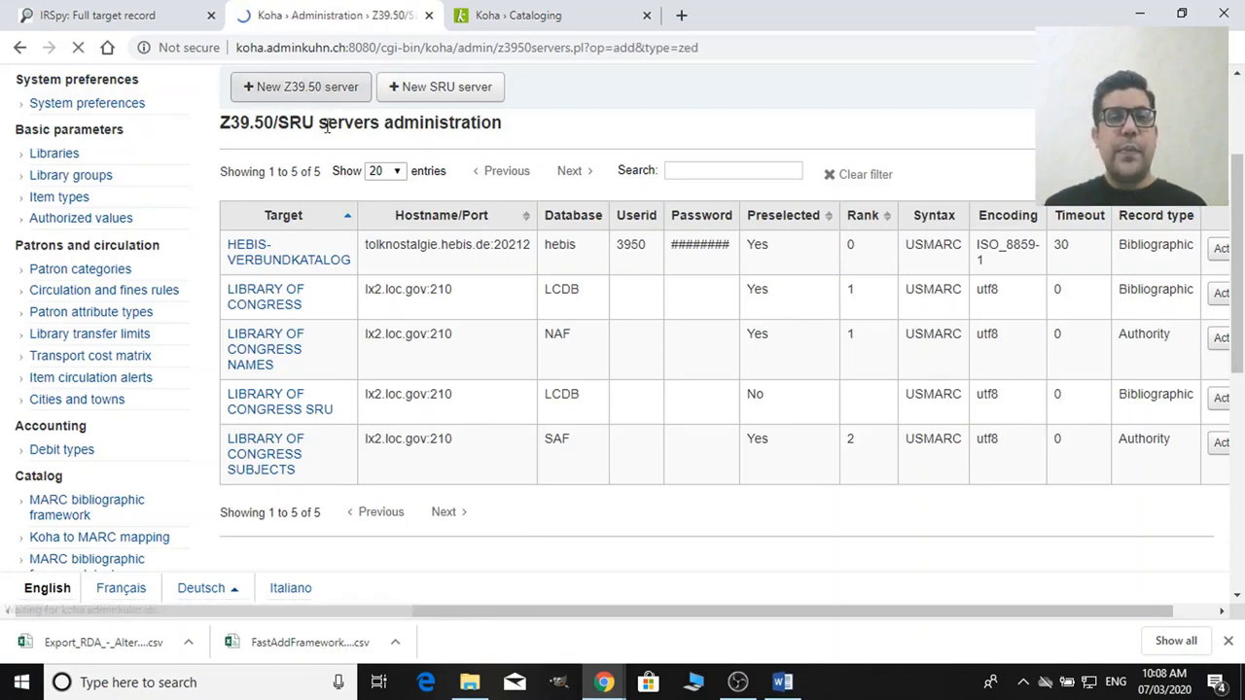
pyautogui.click(507, 324)
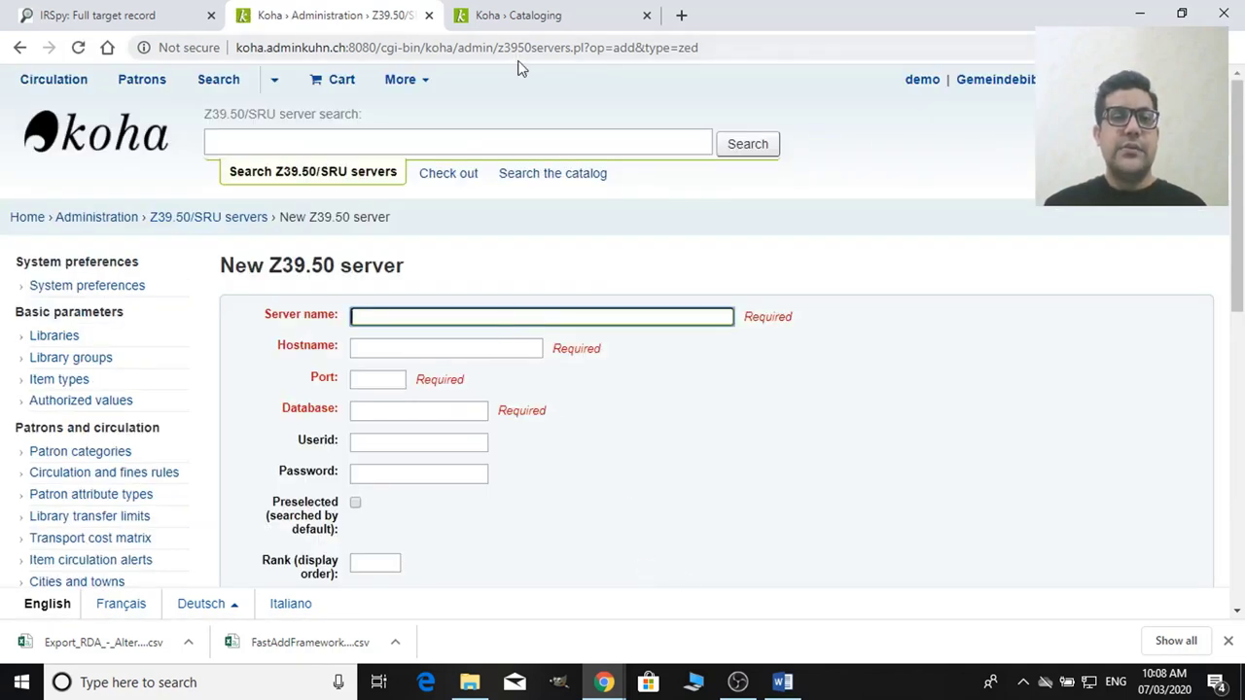
pyautogui.click(77, 12)
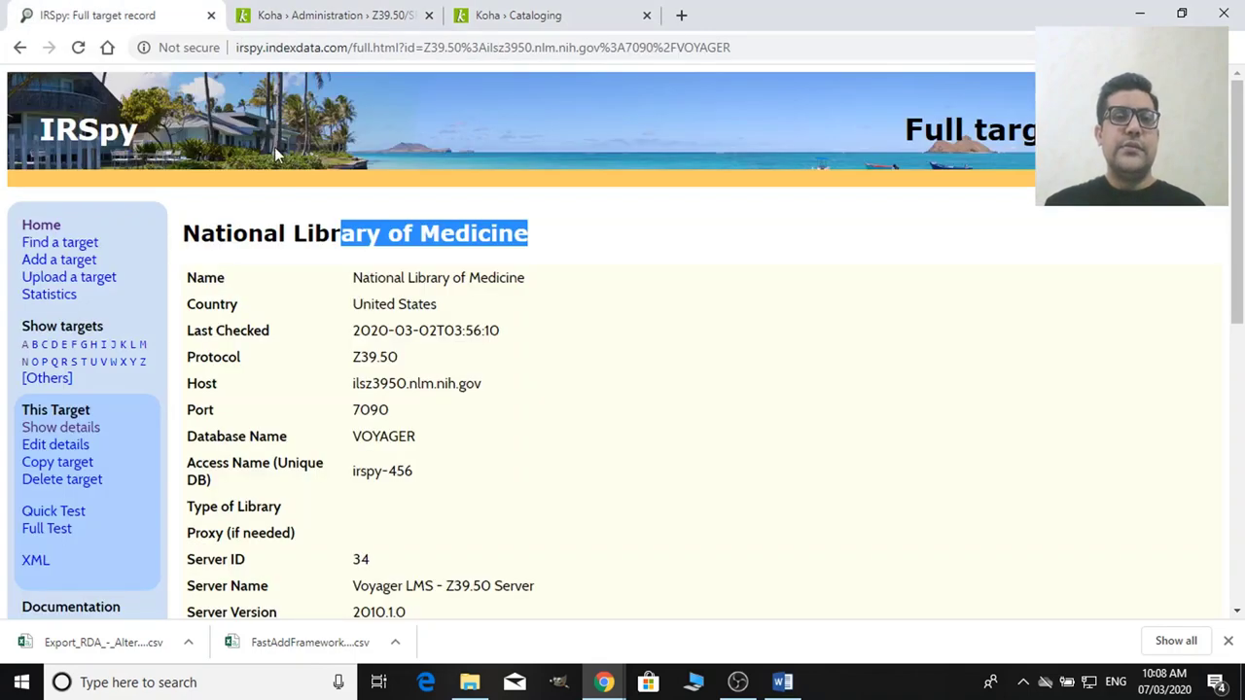
pyautogui.moveTo(526, 279); pyautogui.dragTo(356, 284)
pyautogui.hotkey('ctrl', 'c')
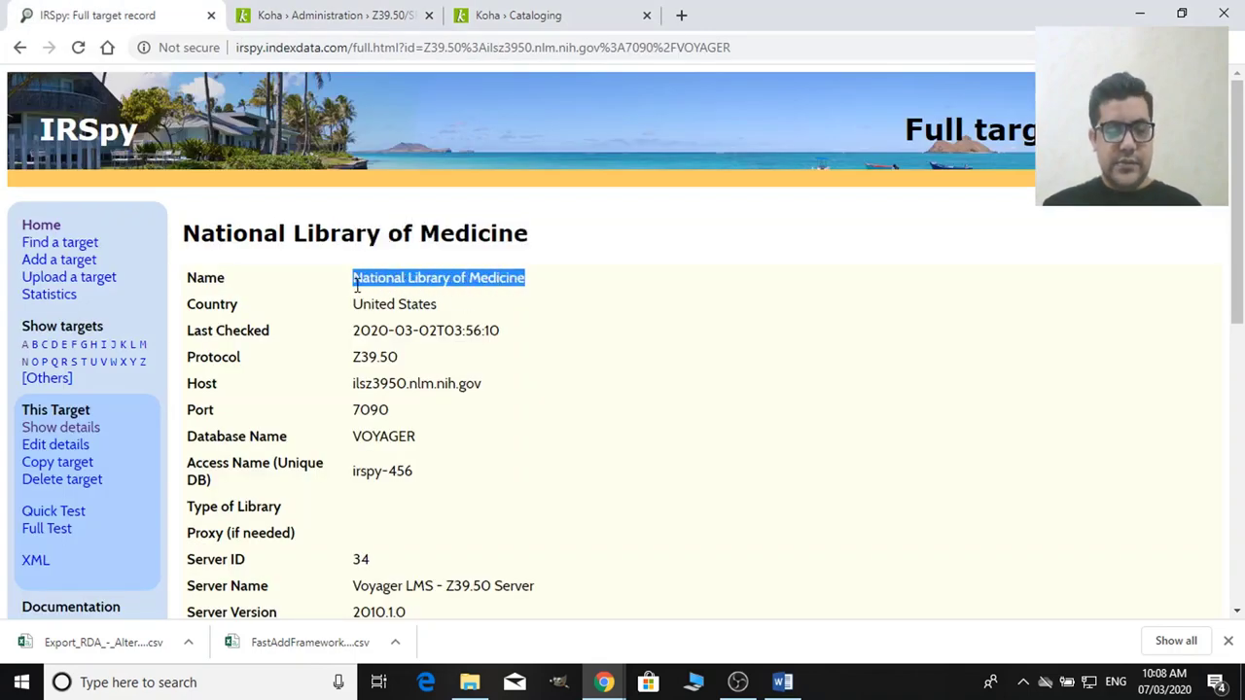
pyautogui.click(345, 13)
pyautogui.hotkey('ctrl', 'v')
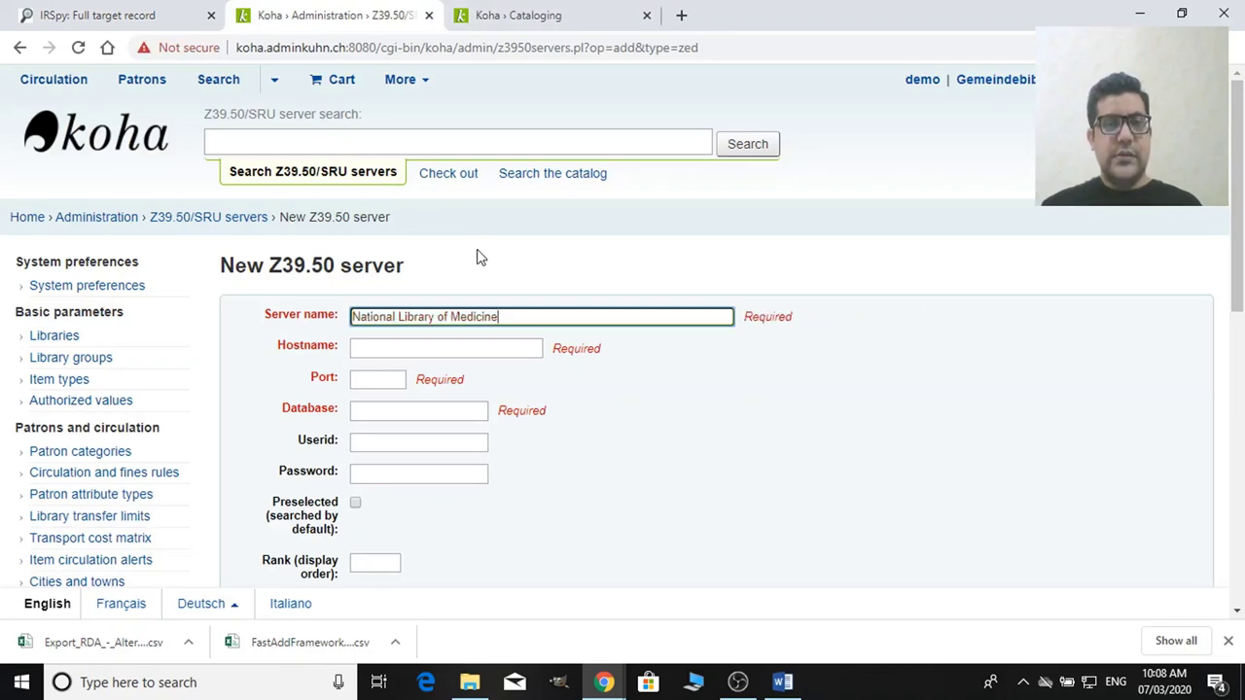
# Step: Copy the host ilsz3950.nlm.nih.gov from the IRSpy record into the new Koha server's hostname
pyautogui.click(197, 18)
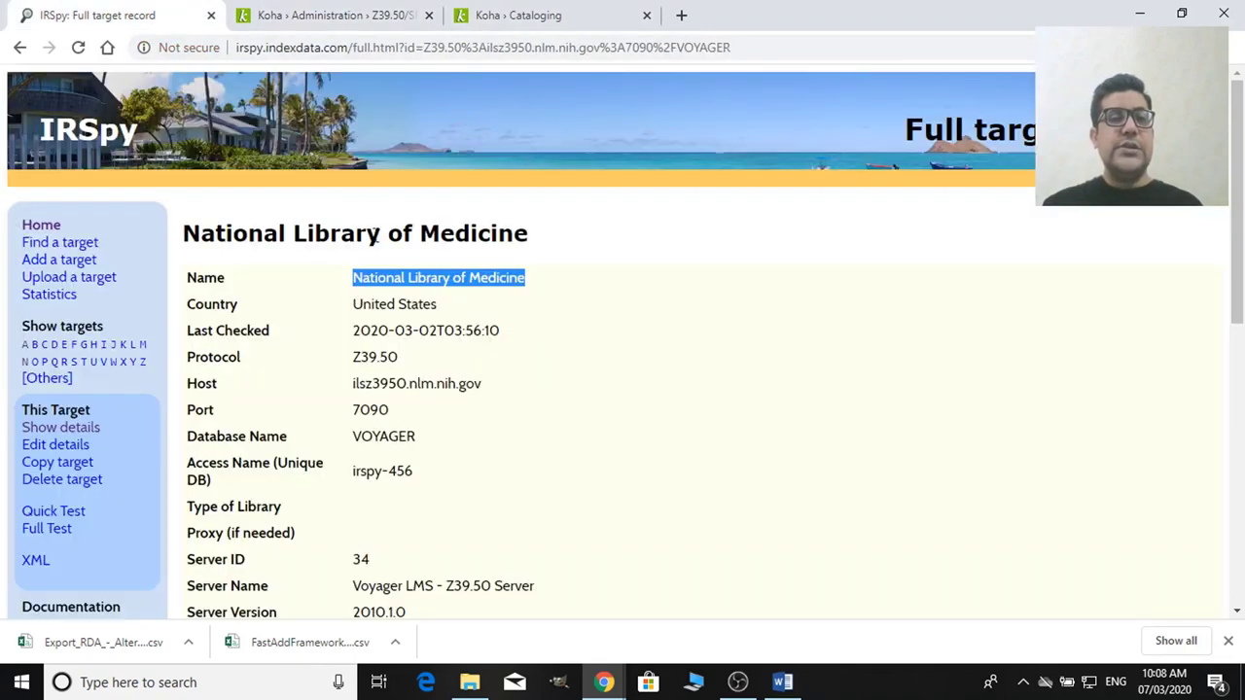
pyautogui.scroll(-3, 342, 444)
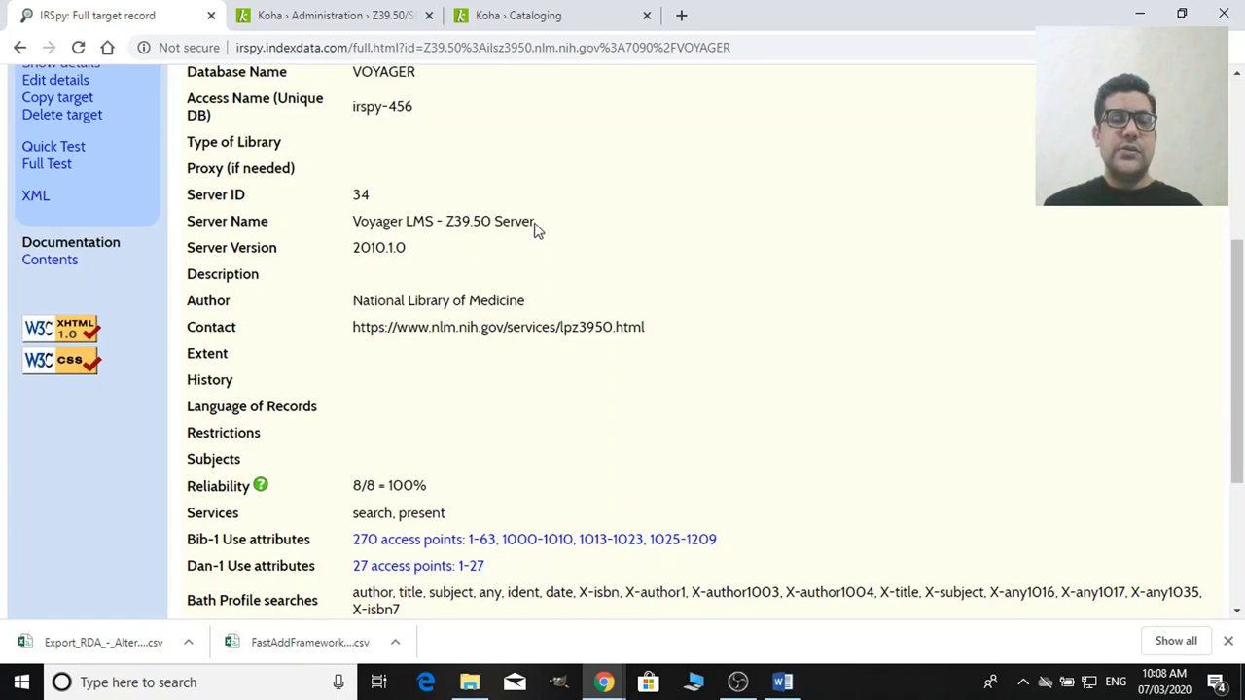
pyautogui.moveTo(534, 227); pyautogui.dragTo(357, 222)
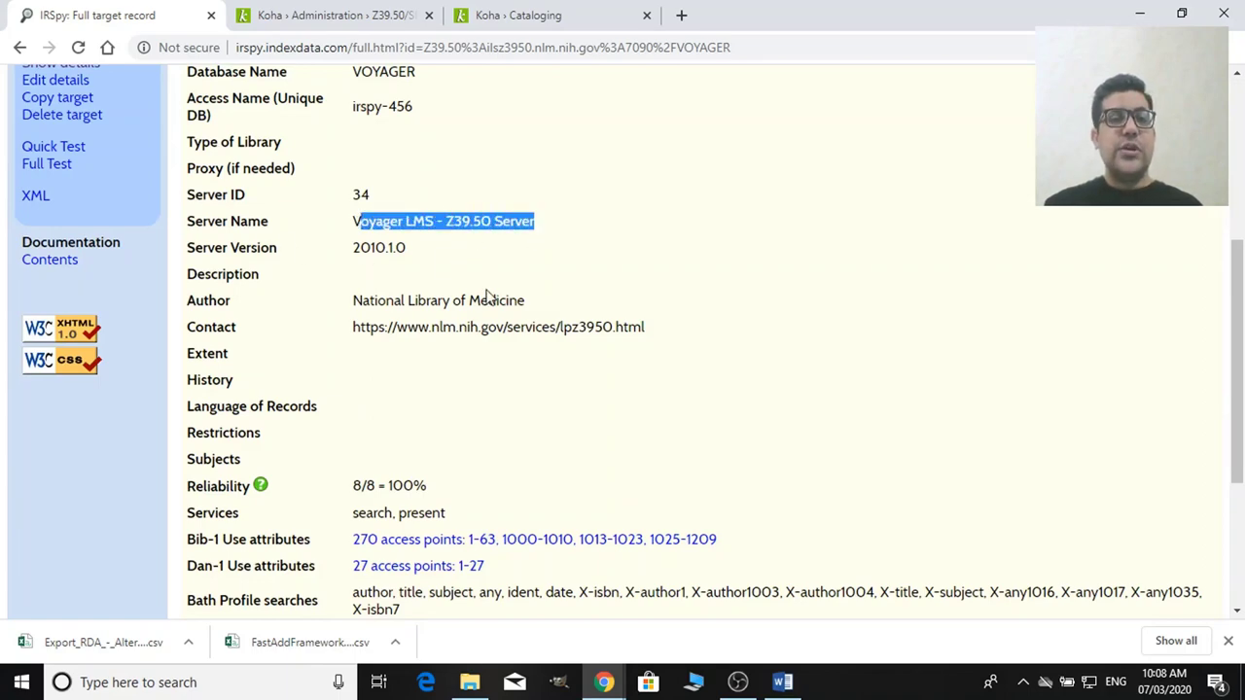
pyautogui.scroll(3, 488, 296)
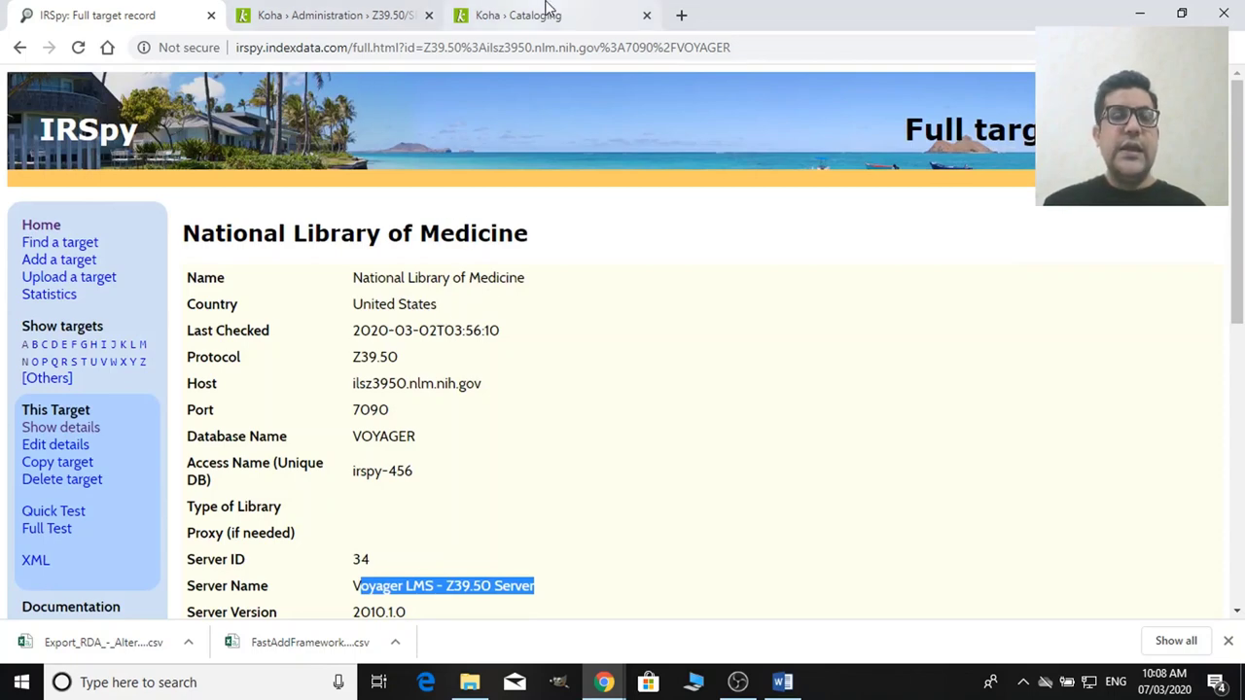
pyautogui.click(348, 13)
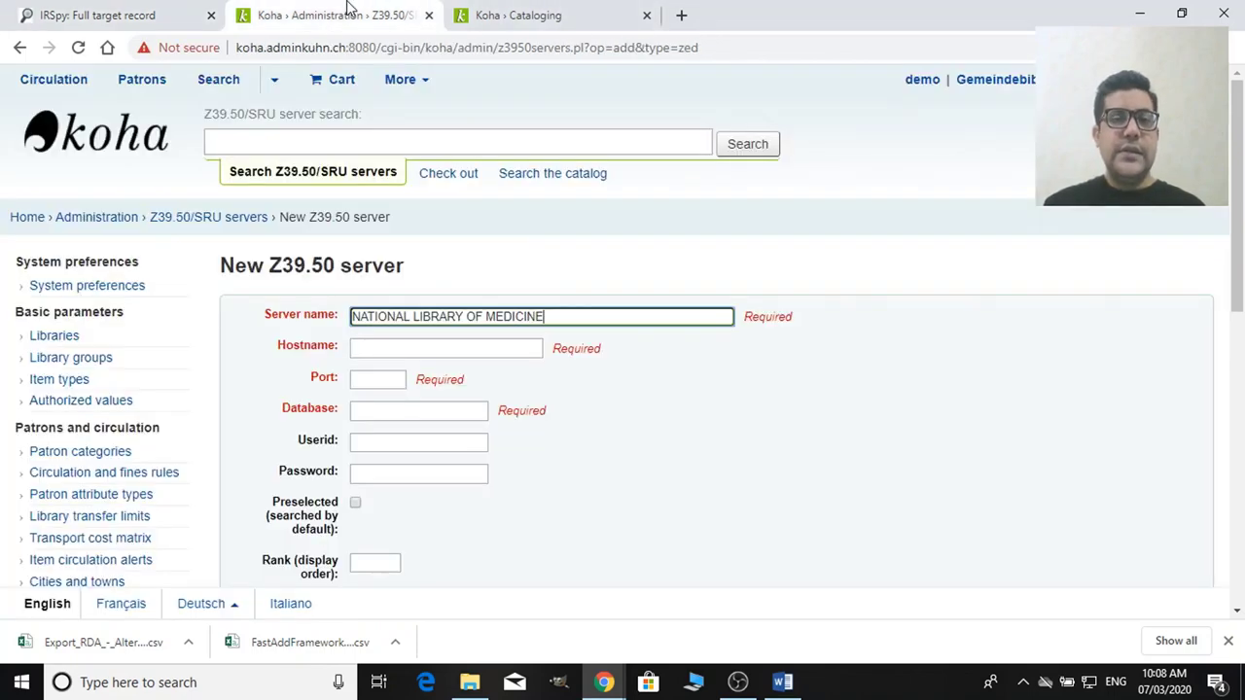
pyautogui.click(417, 346)
pyautogui.click(102, 9)
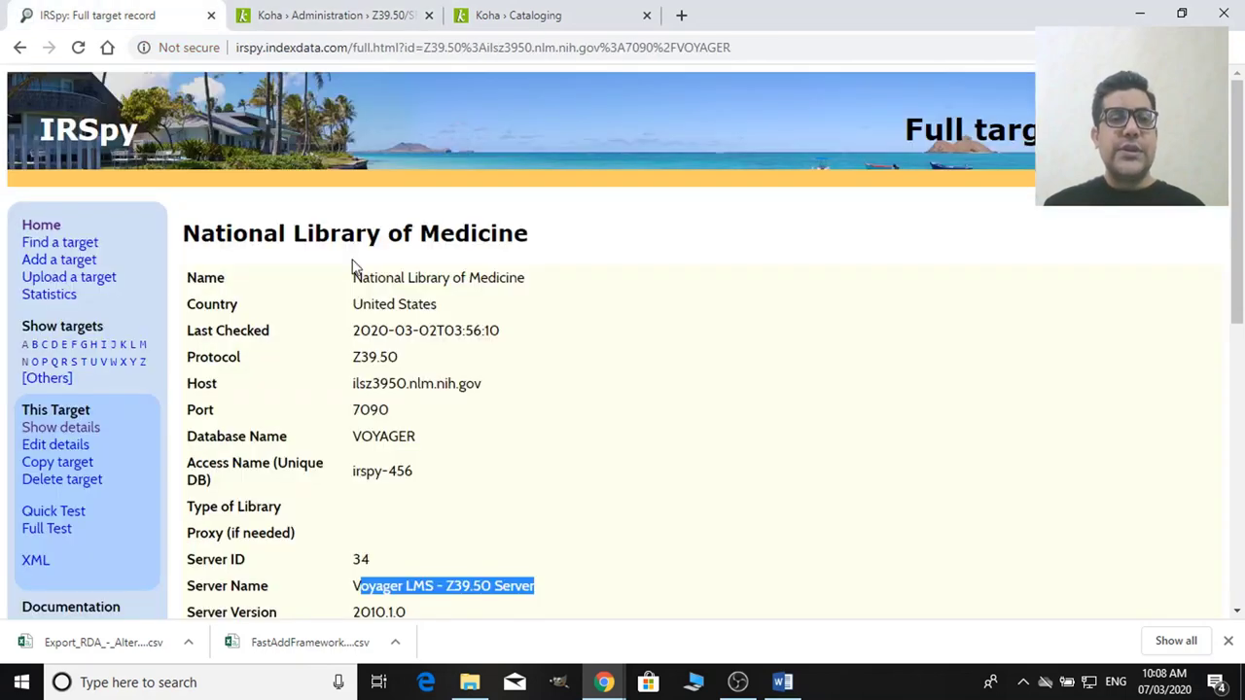
pyautogui.scroll(-1, 500, 358)
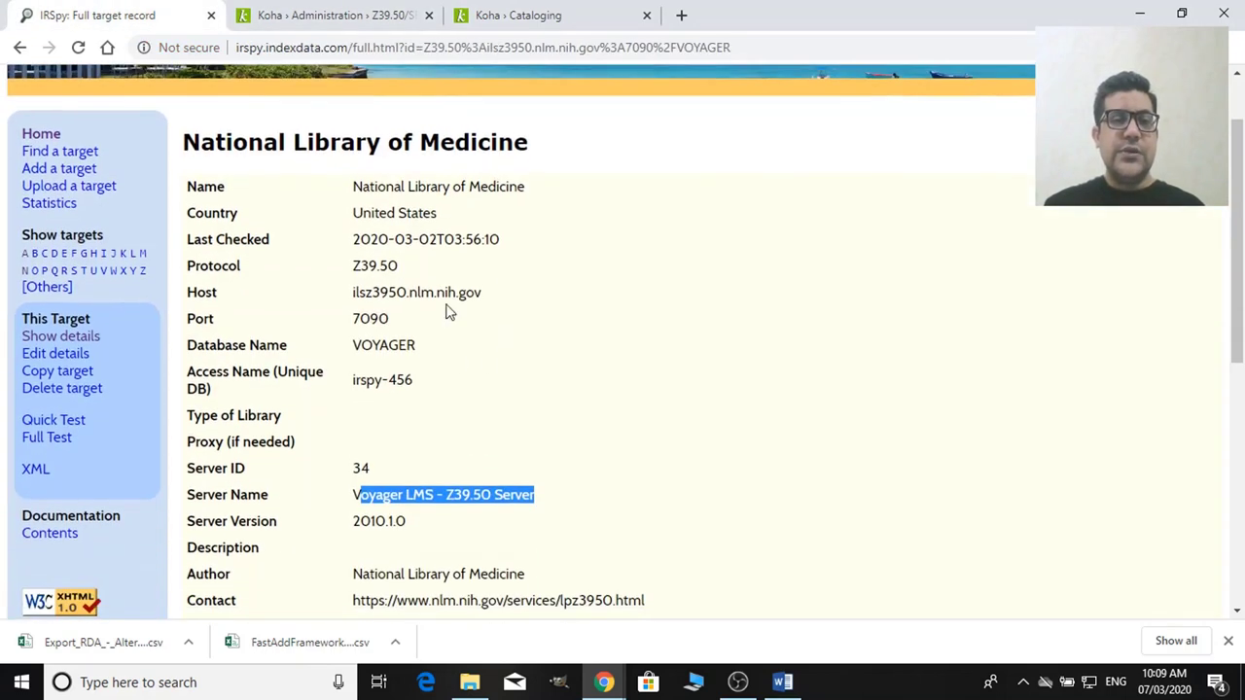
pyautogui.moveTo(483, 296); pyautogui.dragTo(352, 296)
pyautogui.hotkey('ctrl', 'c')
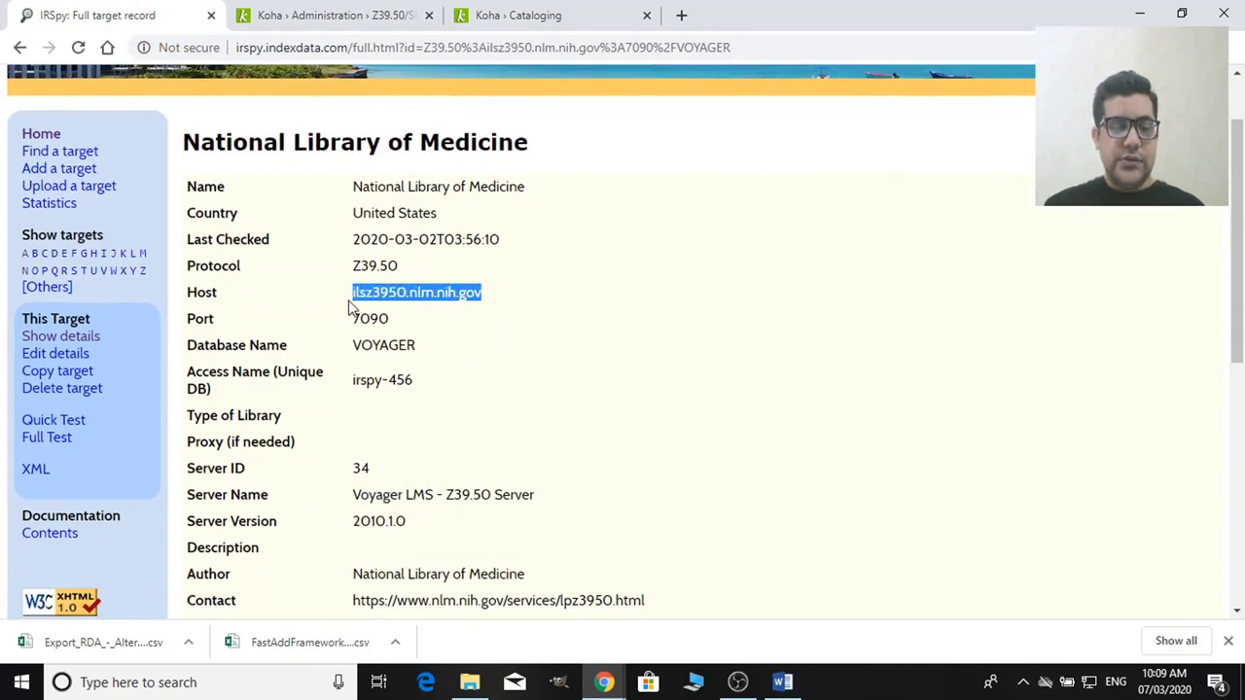
pyautogui.click(348, 14)
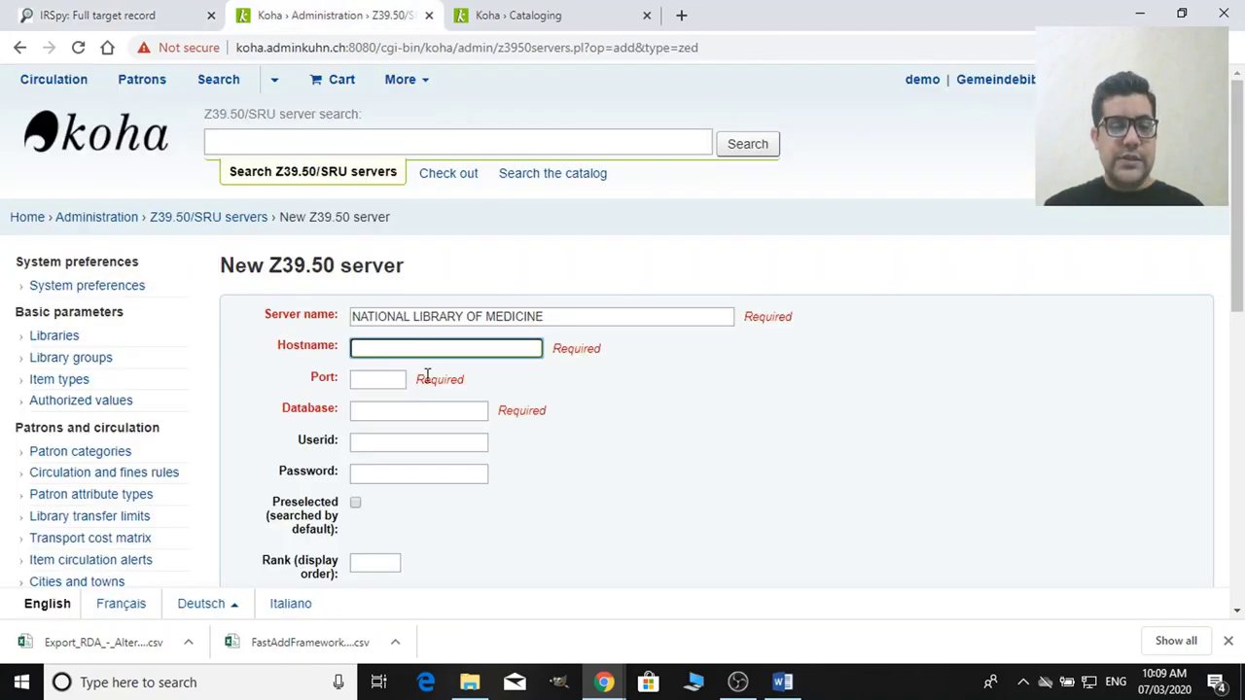
pyautogui.hotkey('ctrl', 'v')
# Step: Copy port 7090 from the IRSpy record into the new Z39.50 server's port setting in Koha
pyautogui.click(377, 388)
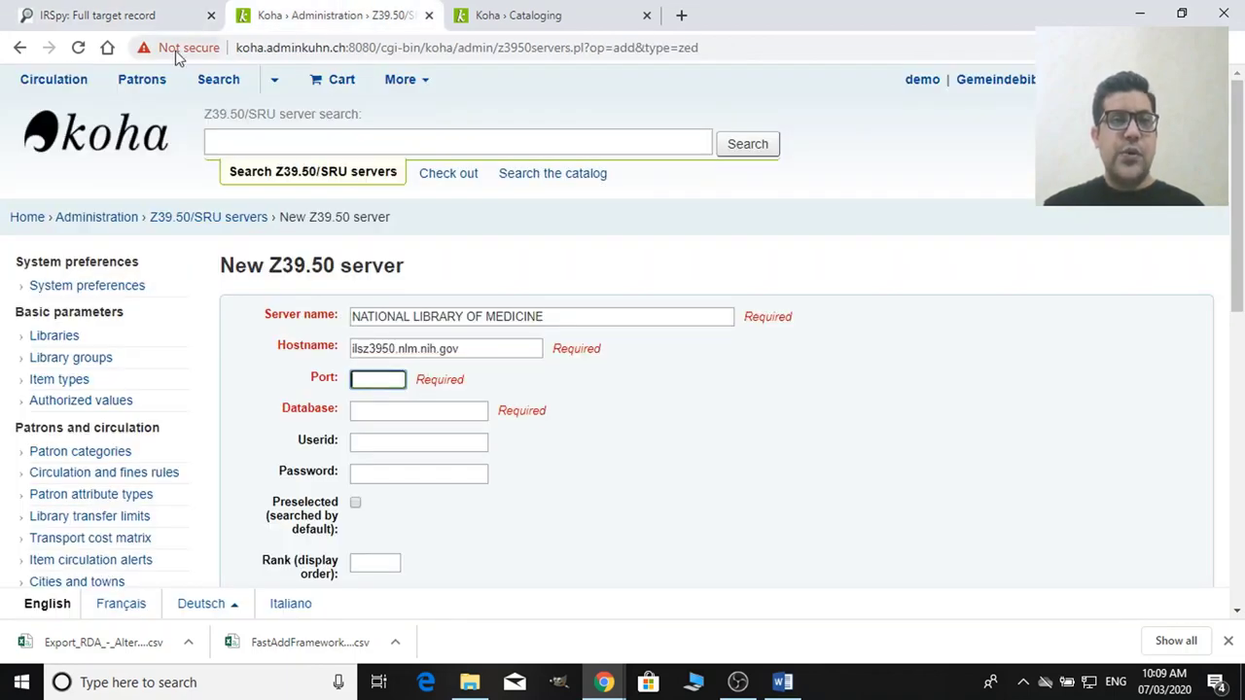
pyautogui.click(141, 19)
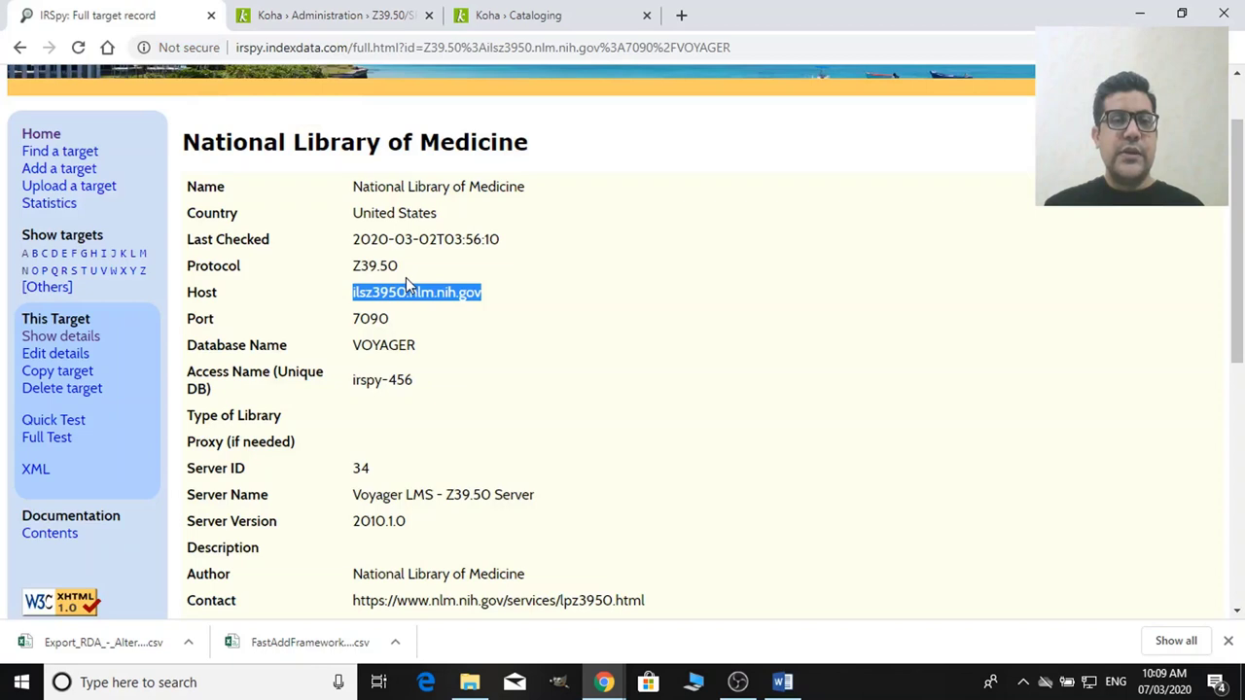
pyautogui.moveTo(408, 321); pyautogui.dragTo(358, 319)
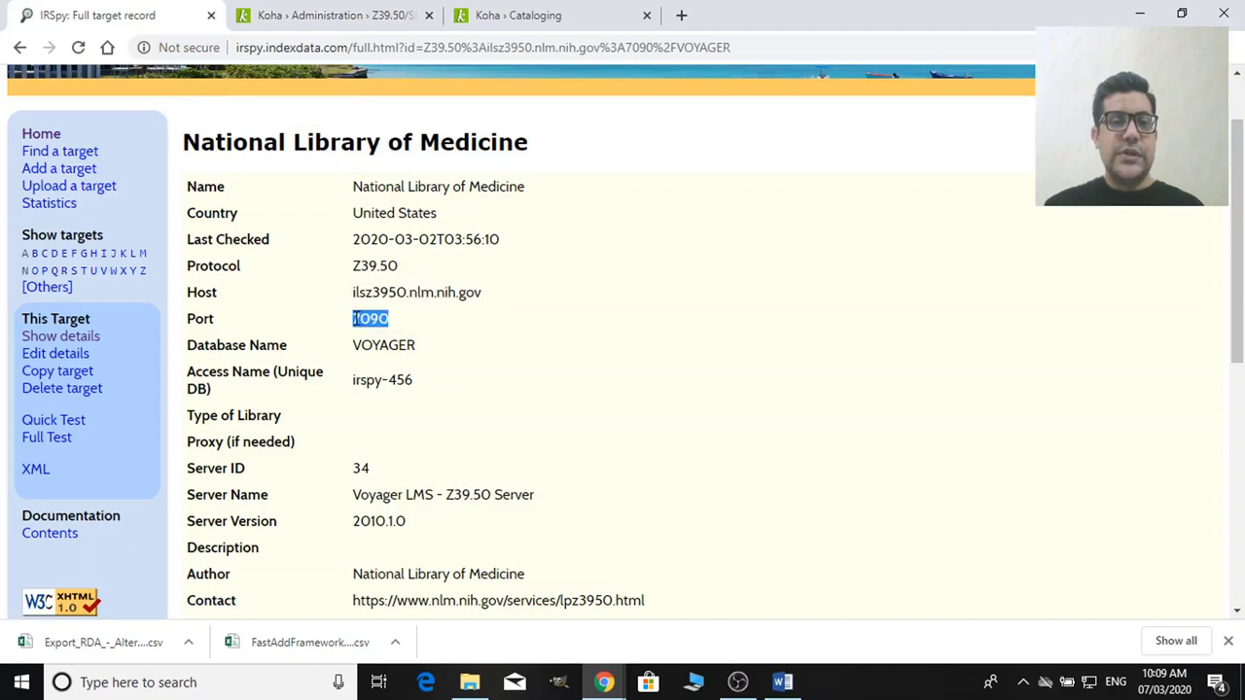
pyautogui.click(340, 27)
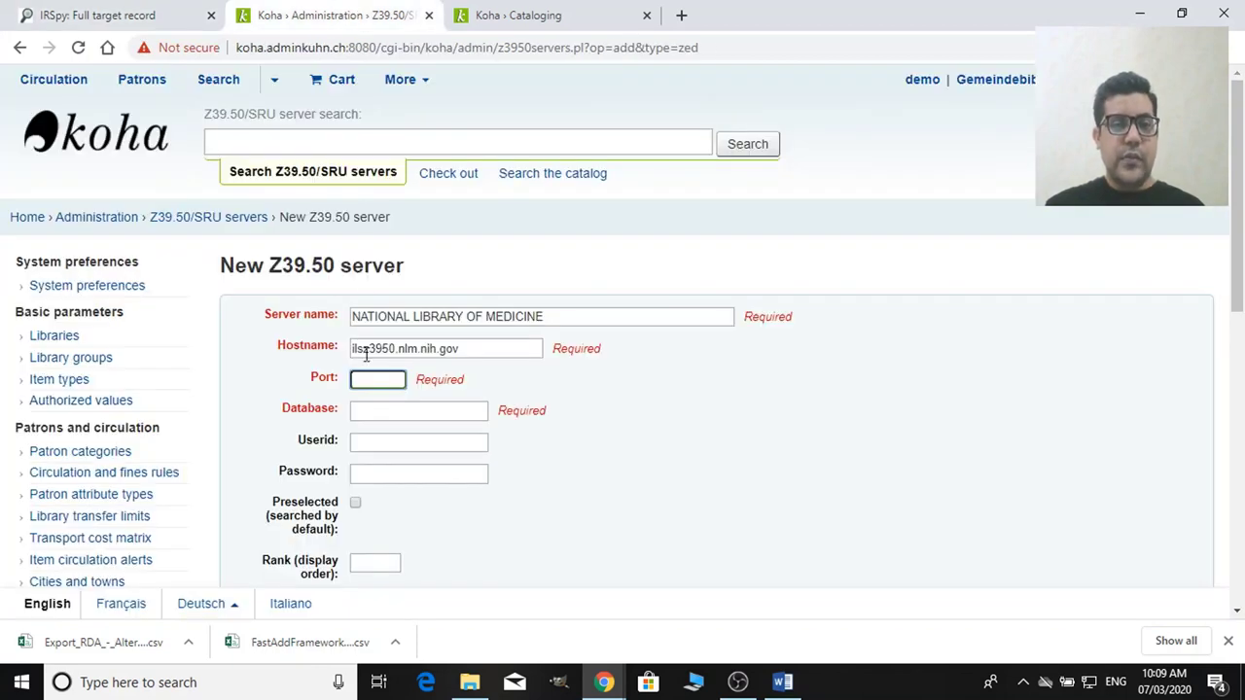
# Step: Copy the database name VOYAGER from the IRSpy record into the new Koha server's database setting
pyautogui.click(402, 414)
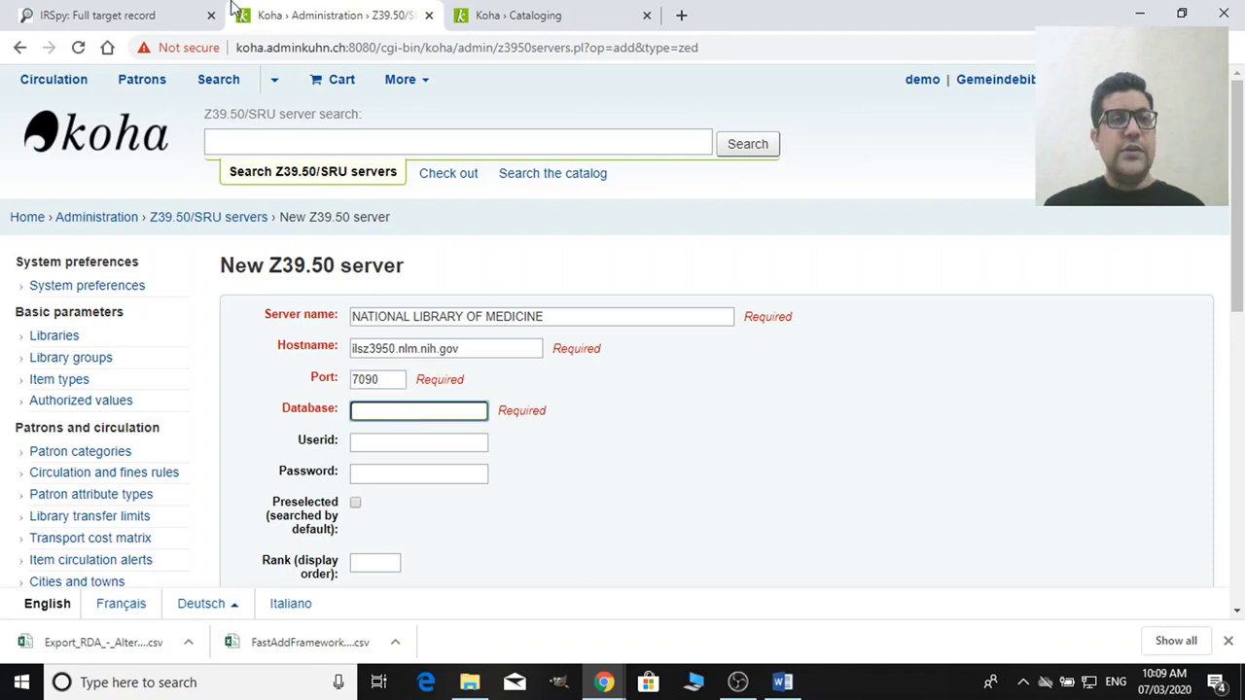
pyautogui.click(138, 7)
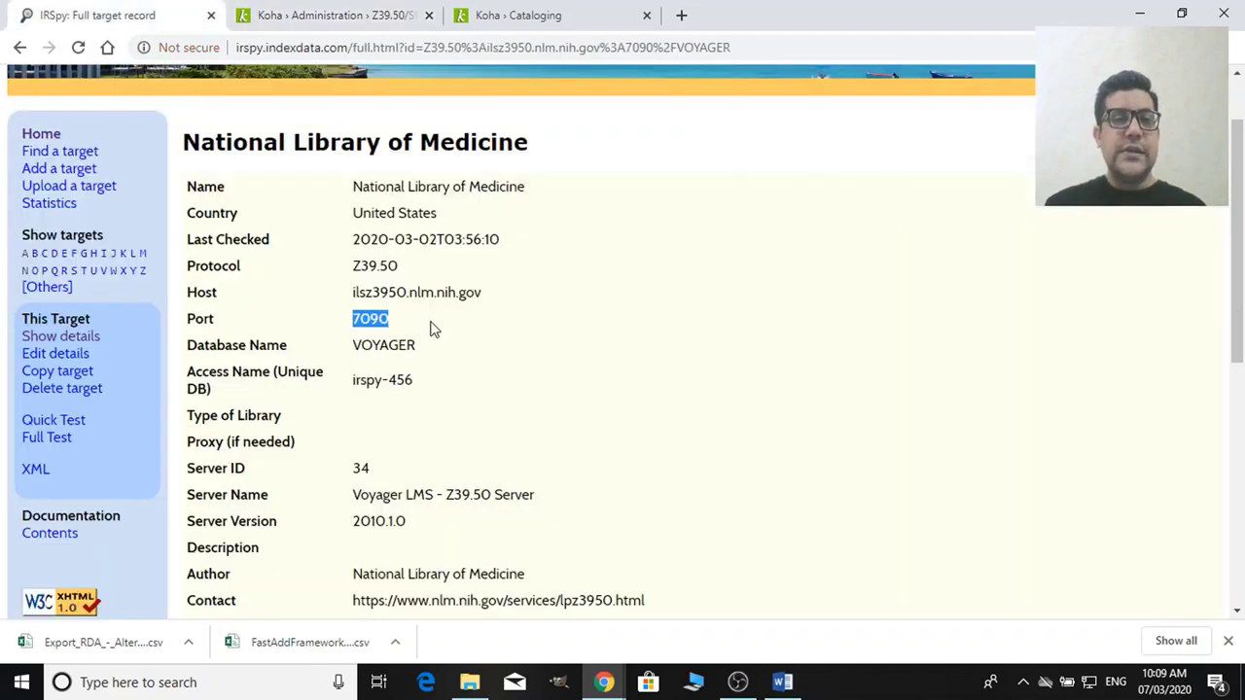
pyautogui.moveTo(424, 346); pyautogui.dragTo(353, 343)
pyautogui.hotkey('ctrl', 'c')
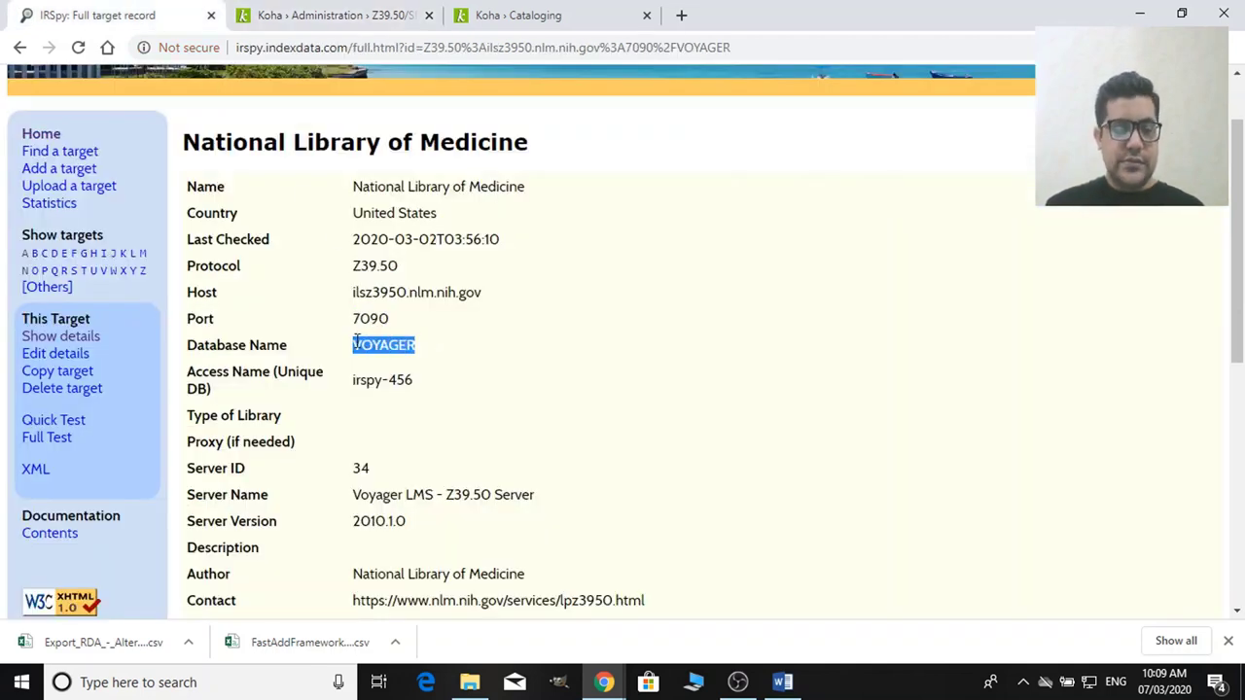
pyautogui.click(405, 12)
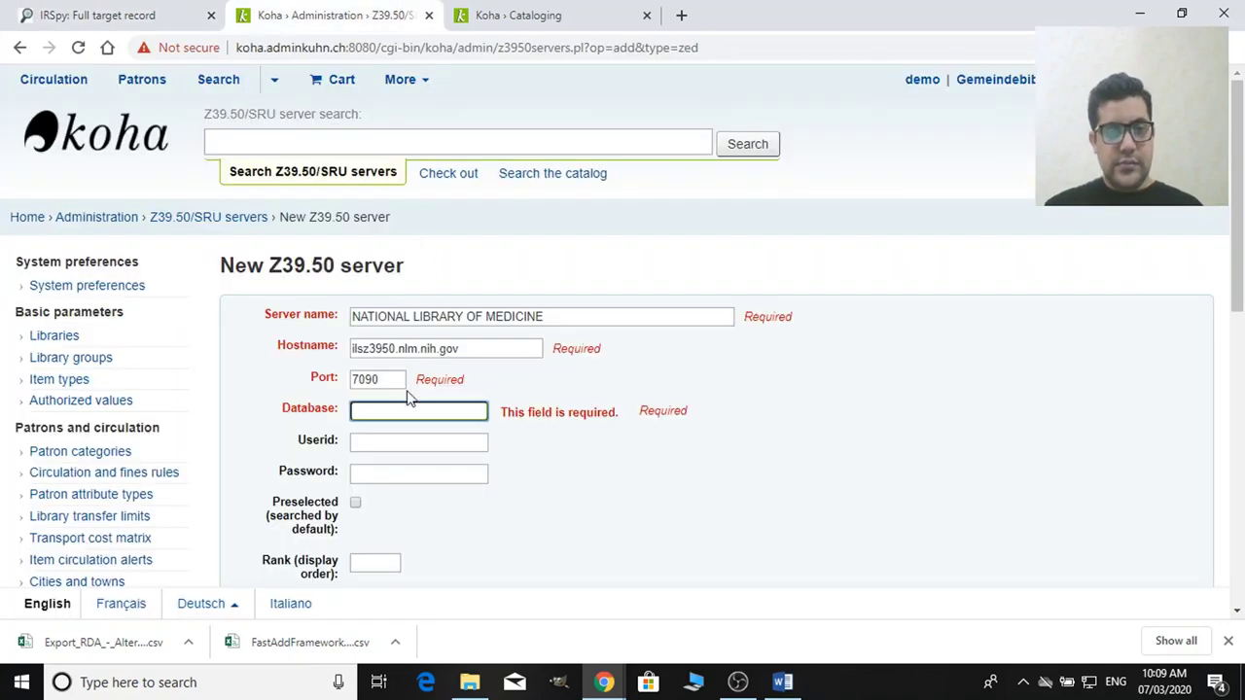
pyautogui.click(406, 409)
pyautogui.hotkey('ctrl', 'v')
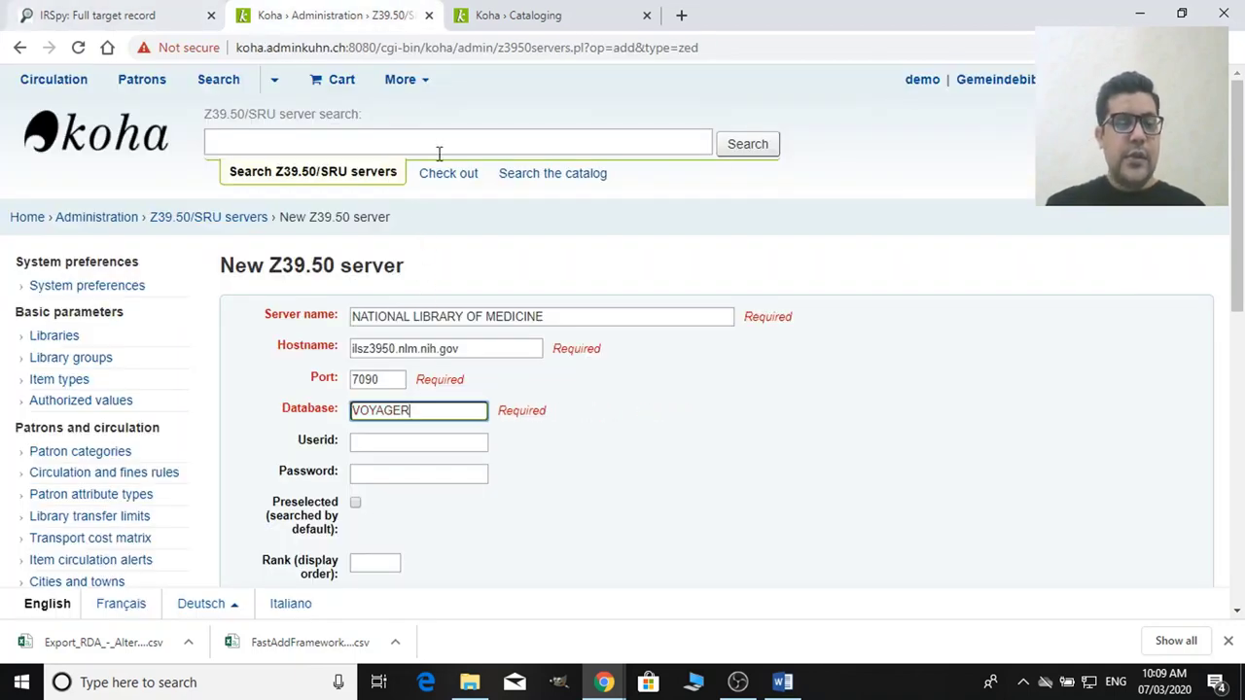
# Step: Set the new Z39.50 server's record syntax to MARC21/USMARC
pyautogui.scroll(-4, 772, 206)
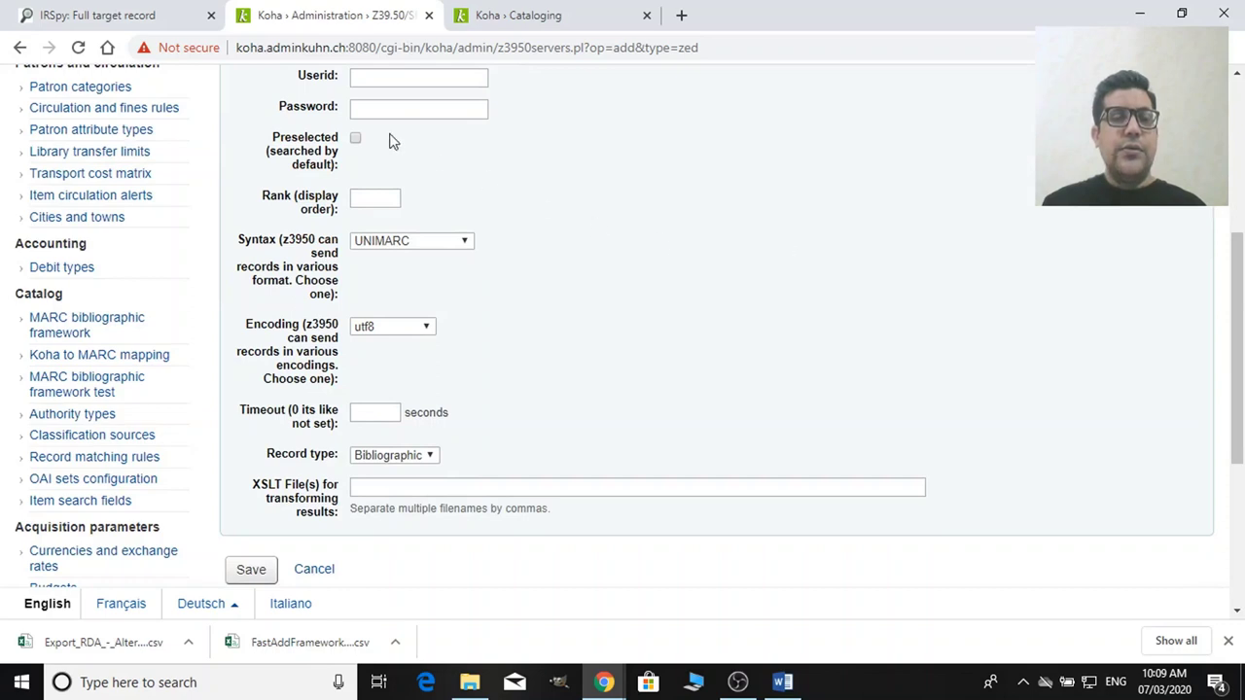
pyautogui.click(436, 244)
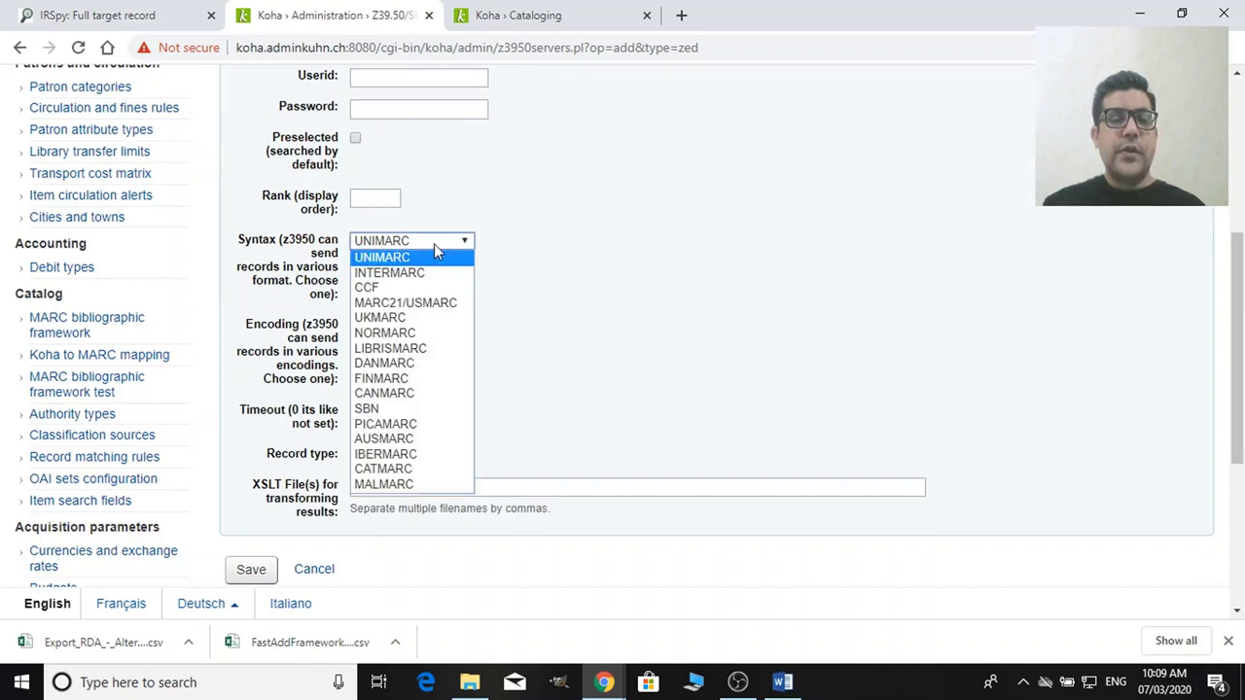
pyautogui.click(434, 246)
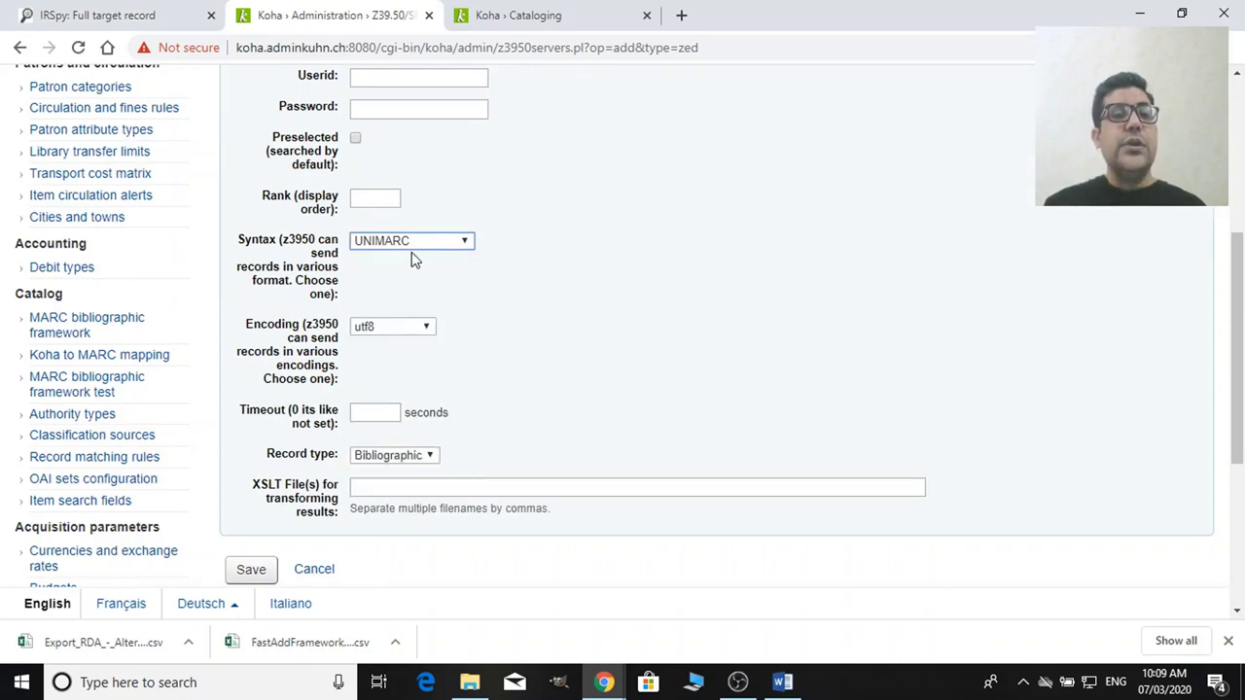
pyautogui.click(432, 246)
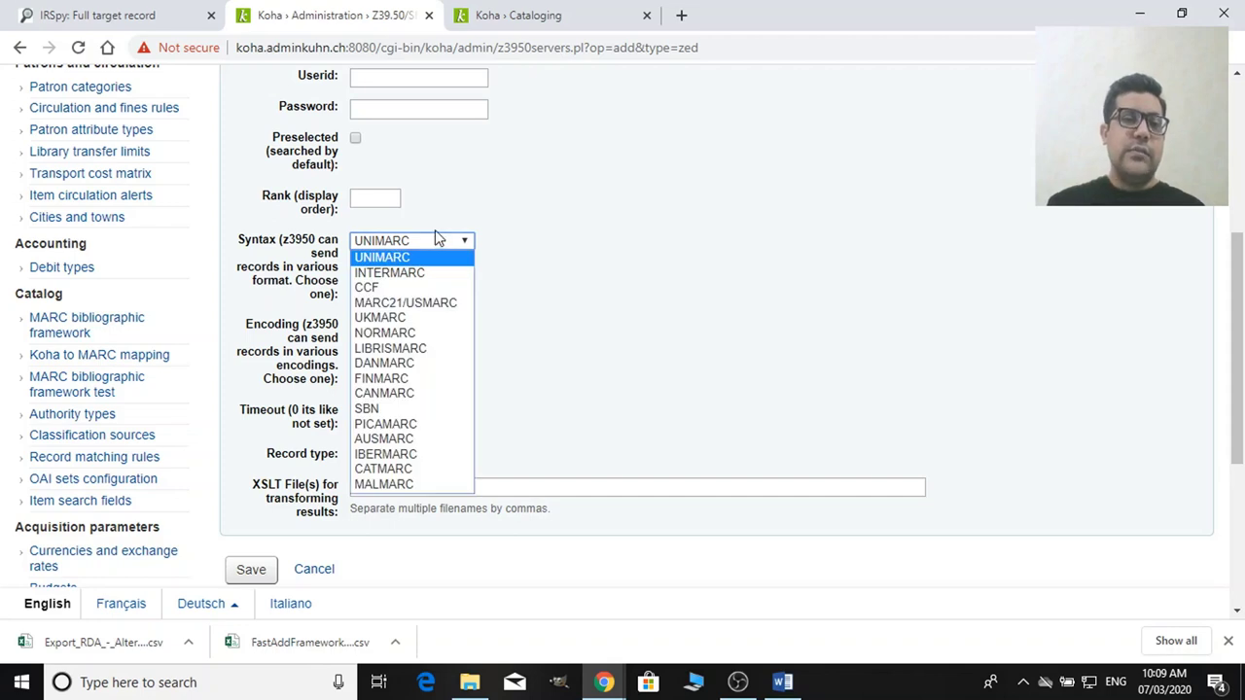
pyautogui.click(442, 305)
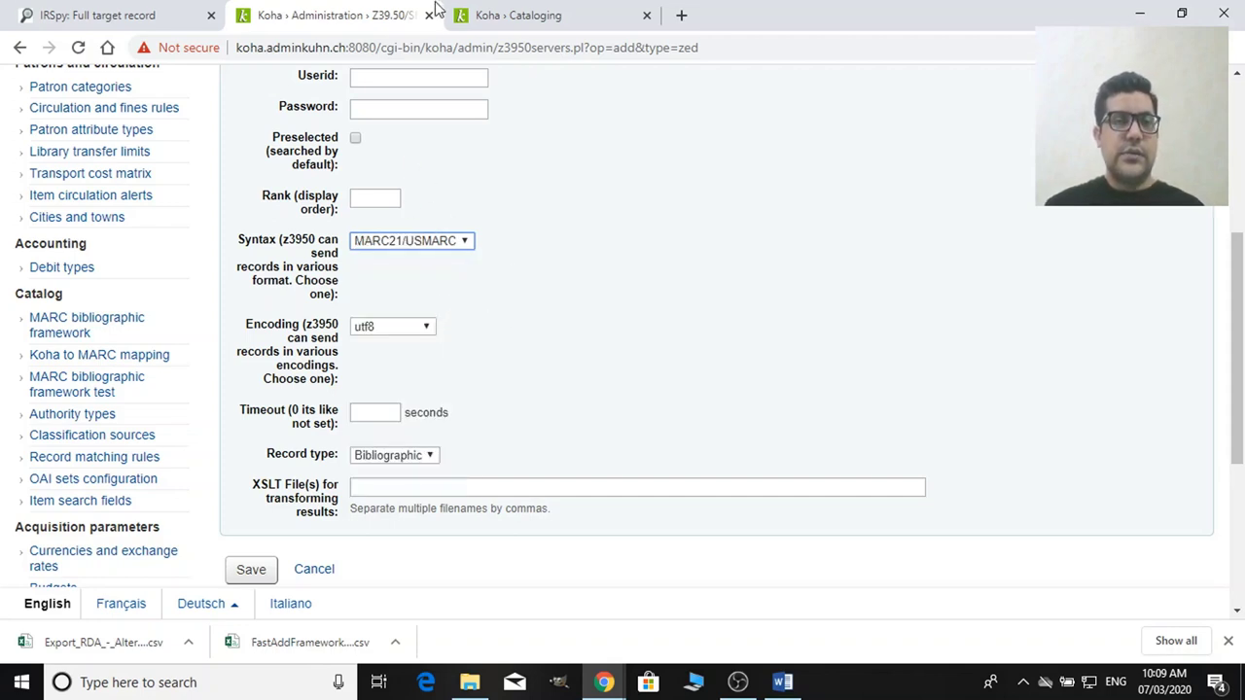
# Step: Check the supported record syntaxes in the IRSpy record, and save the new National Library of Medicine server in Koha
pyautogui.click(161, 11)
pyautogui.scroll(-3, 518, 459)
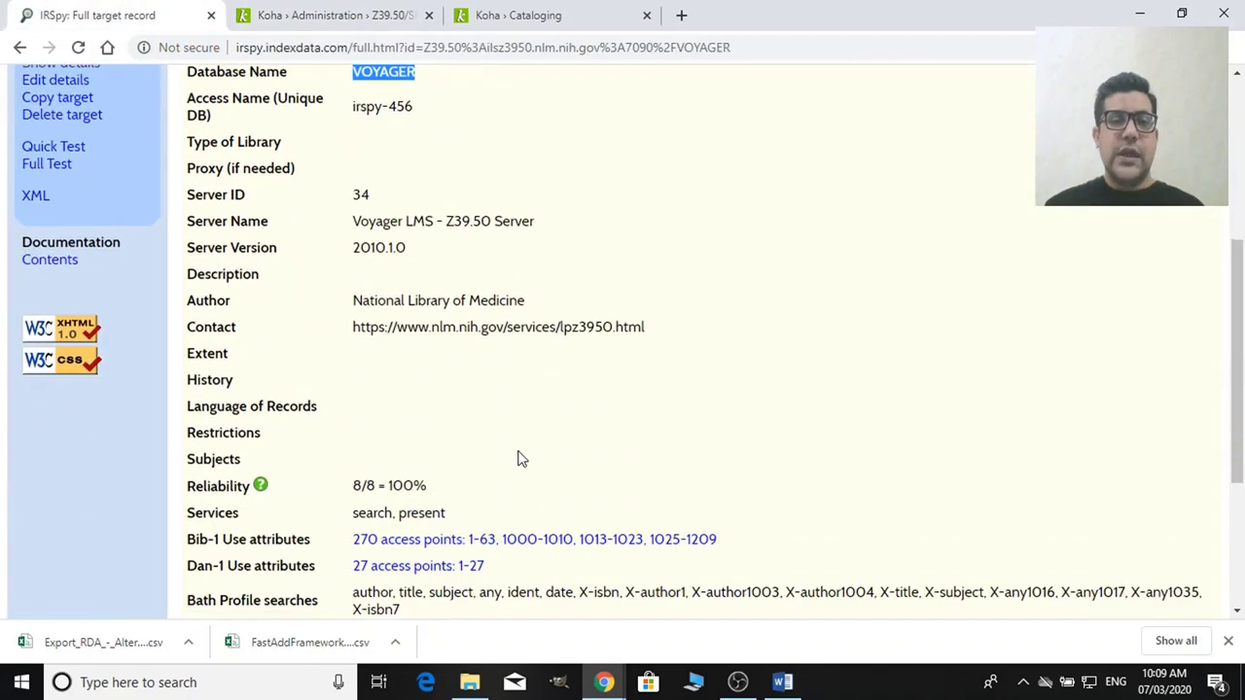
pyautogui.scroll(-3, 474, 373)
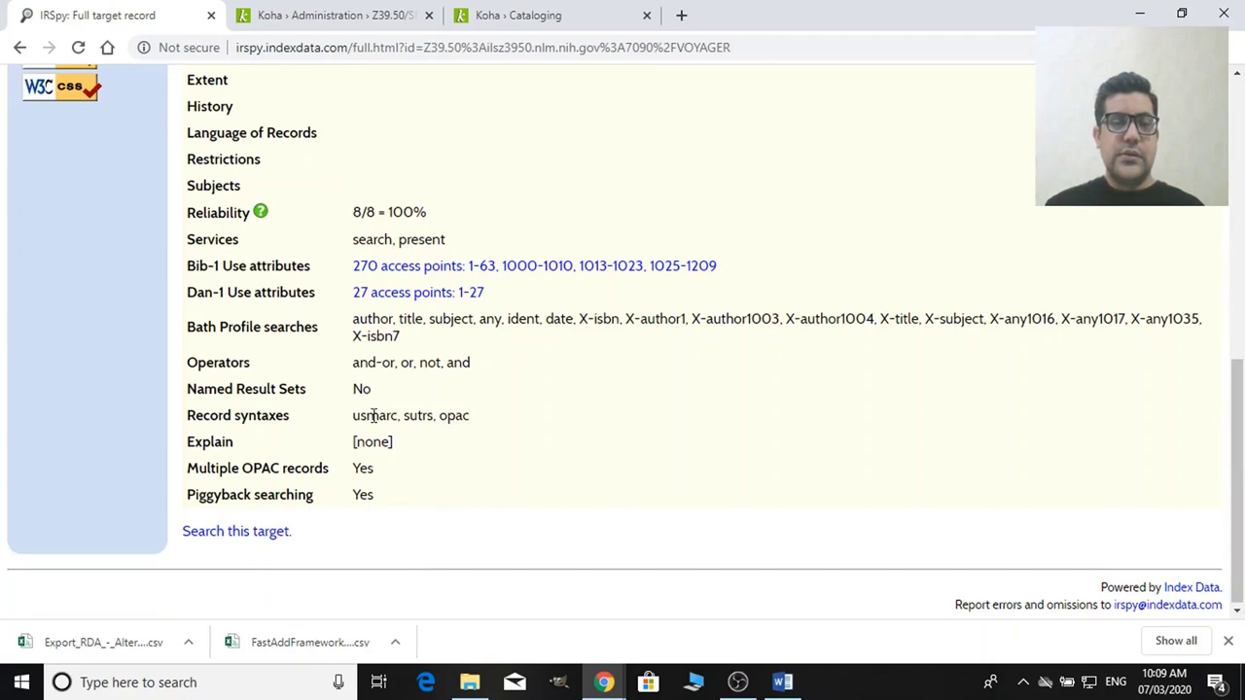
pyautogui.click(345, 12)
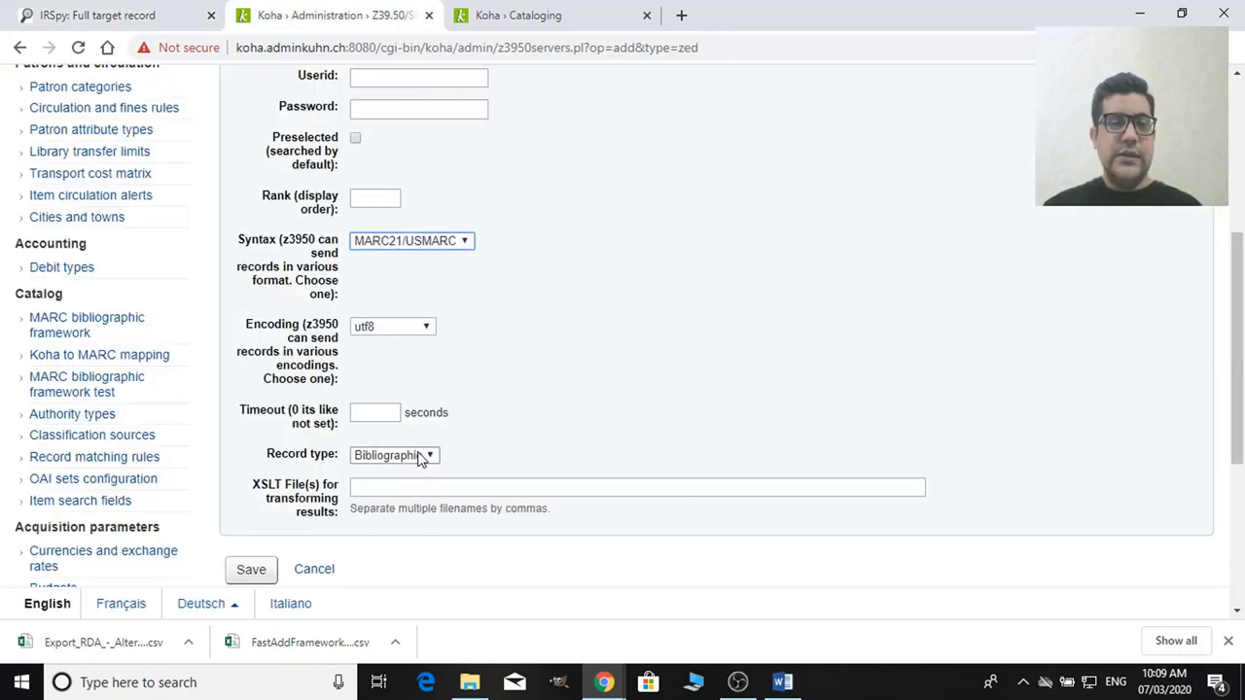
pyautogui.scroll(-2, 420, 458)
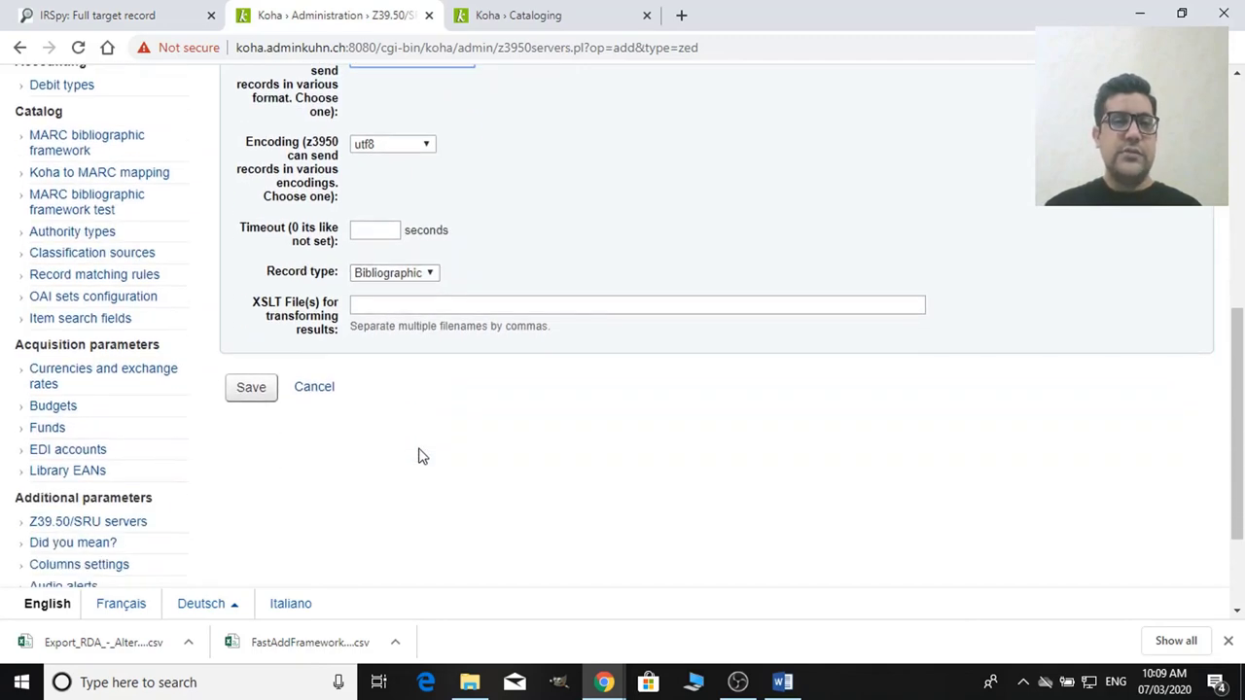
pyautogui.click(259, 397)
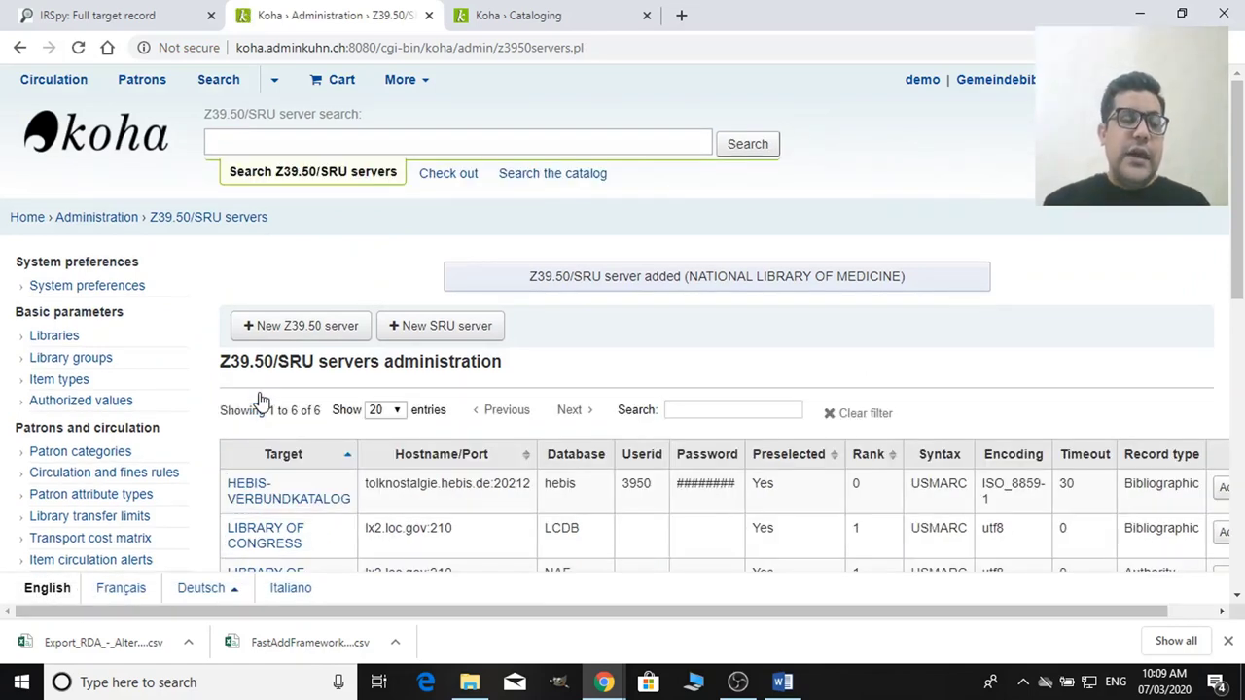
pyautogui.scroll(-3, 351, 480)
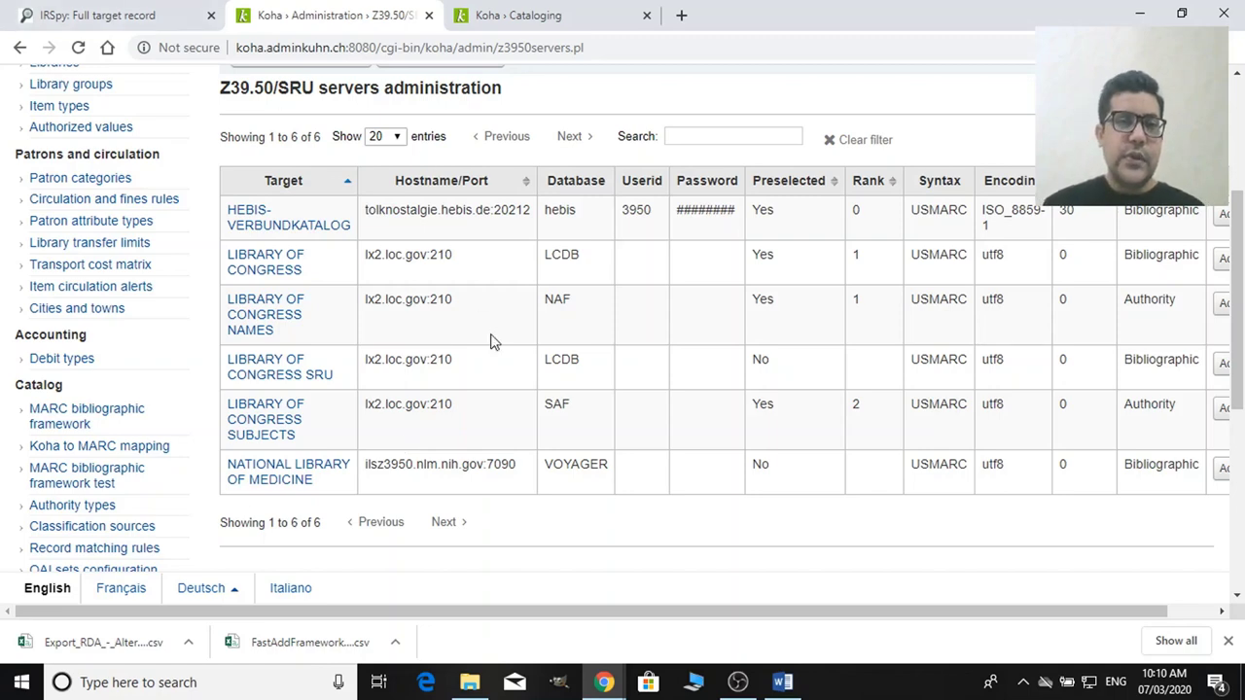
# Step: Go to Koha's Cataloging module and open the Z39.50/SRU search for a new record
pyautogui.scroll(3, 492, 340)
pyautogui.click(36, 218)
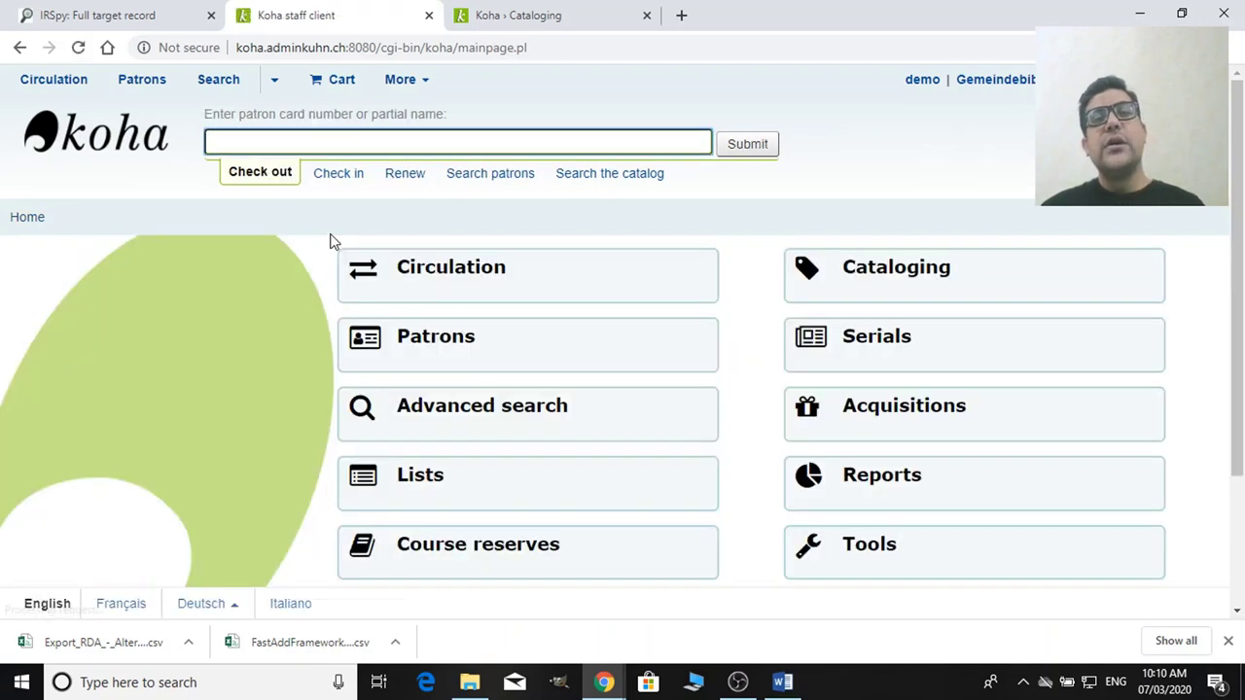
pyautogui.click(836, 278)
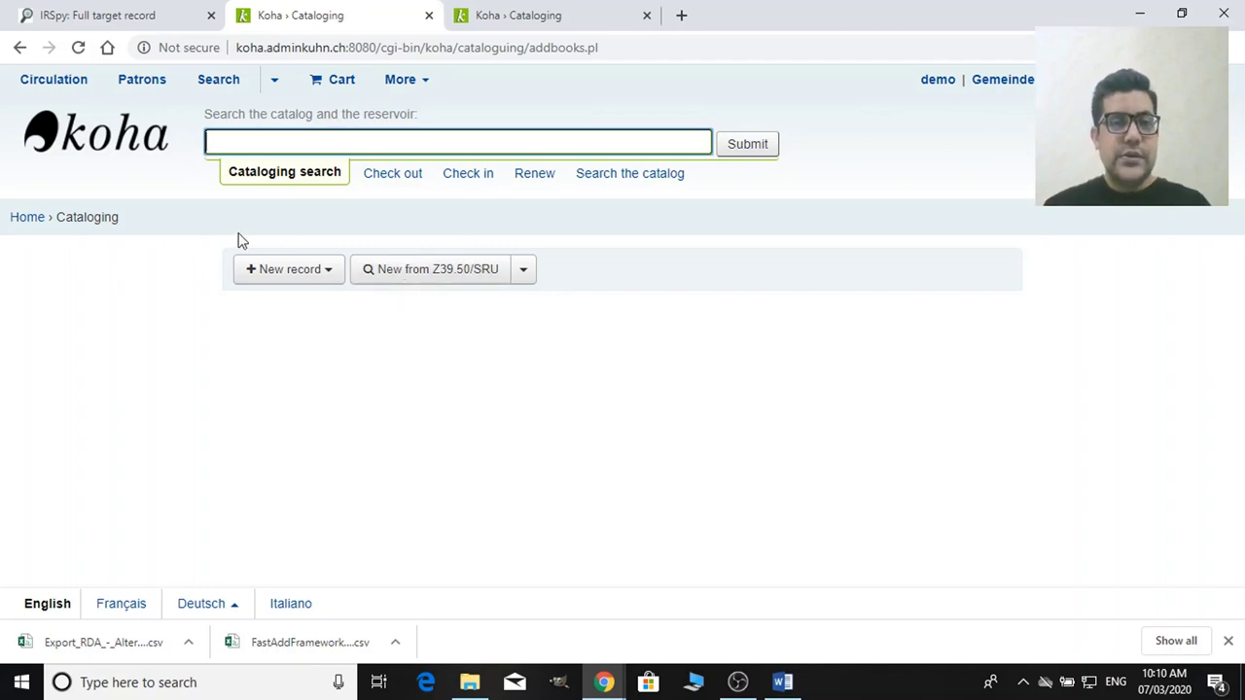
pyautogui.click(423, 275)
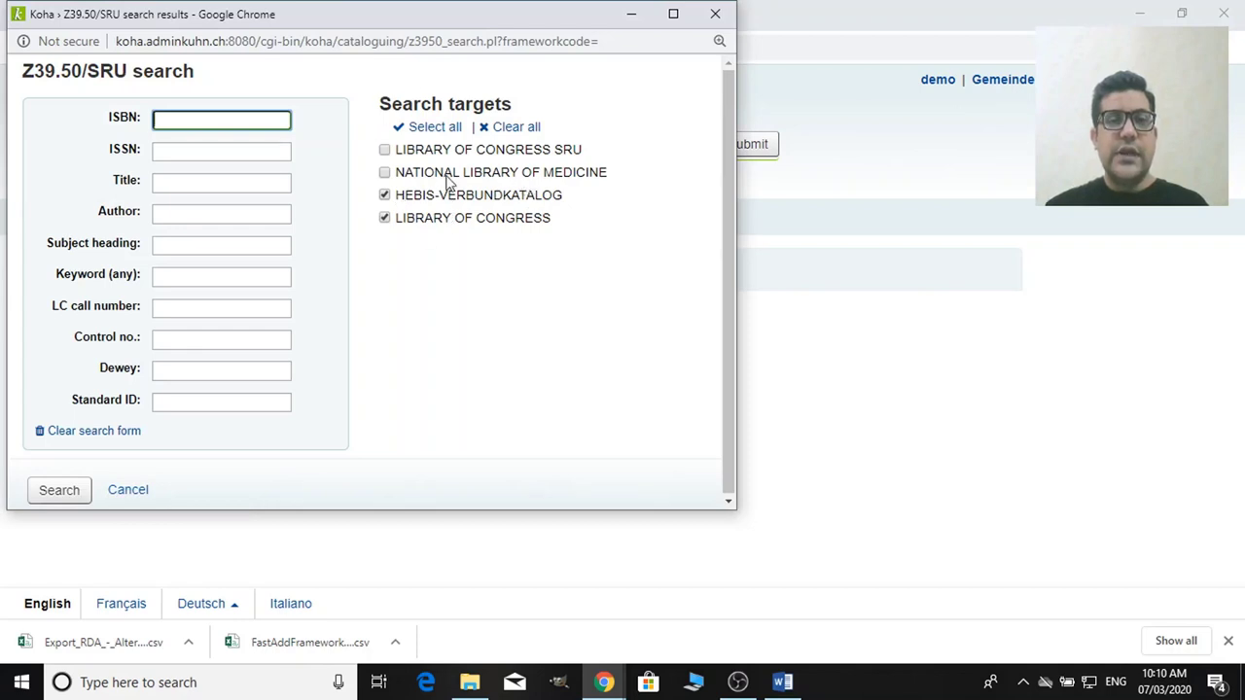
# Step: Add NATIONAL LIBRARY OF MEDICINE to the search targets and search for the title "pathology"
pyautogui.click(385, 173)
pyautogui.click(175, 184)
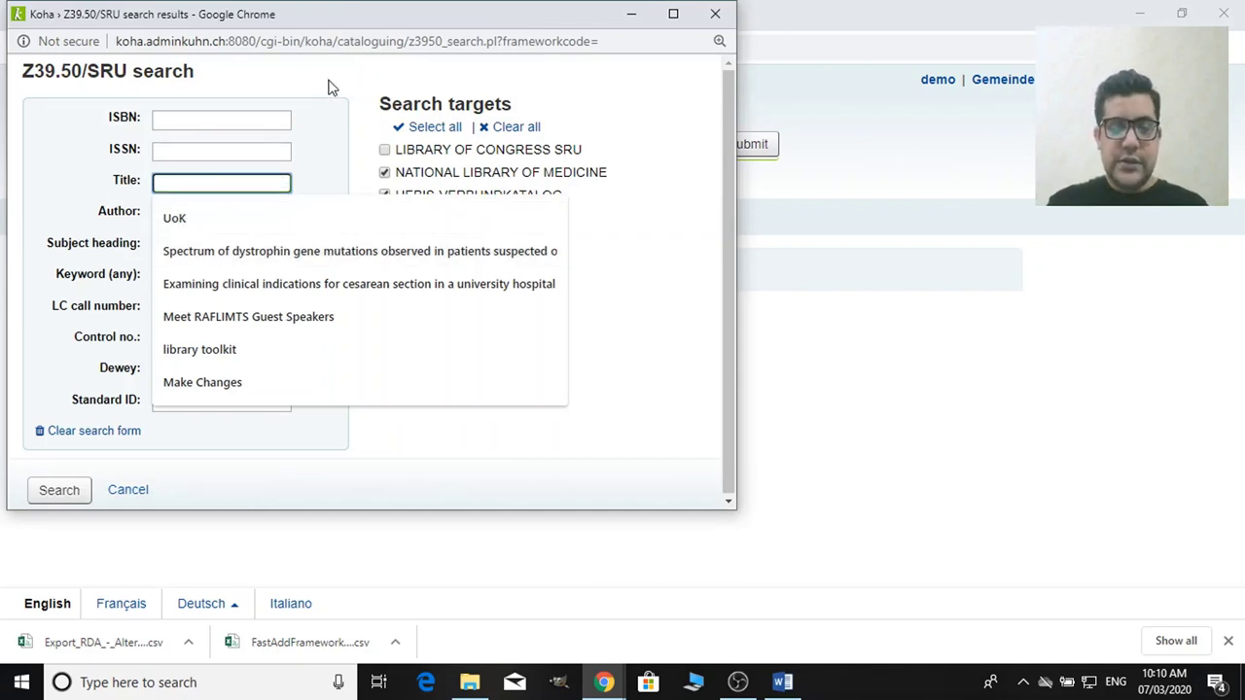
pyautogui.write('path')
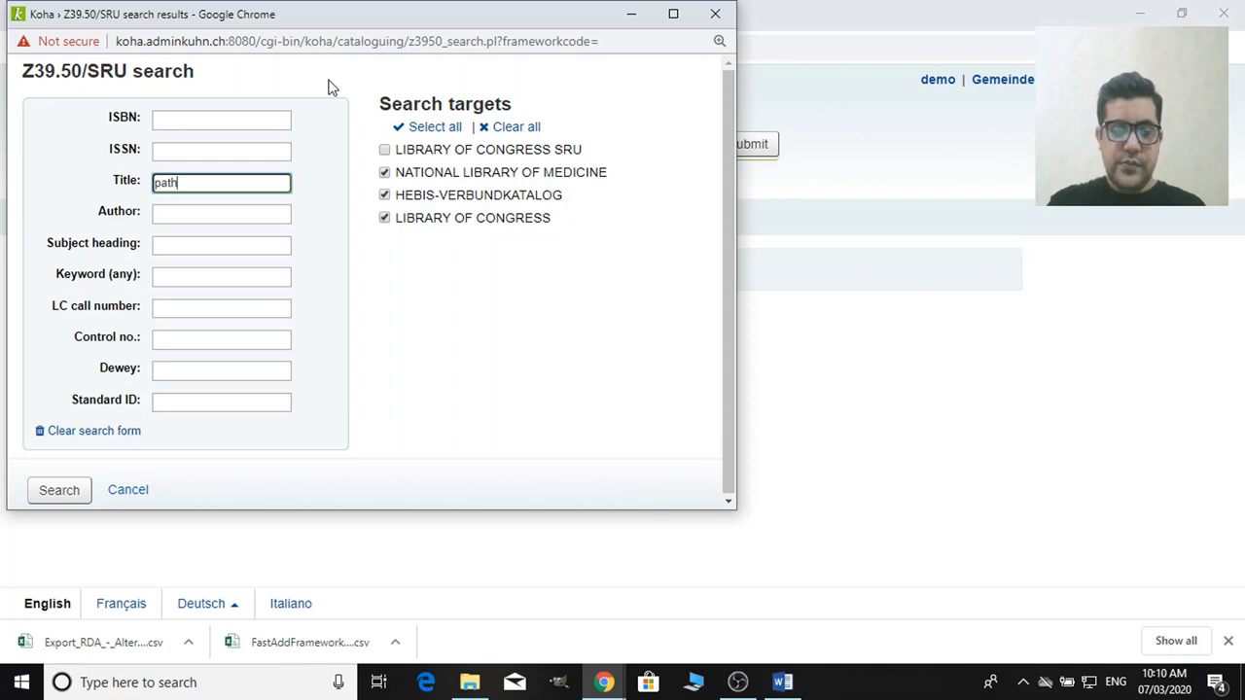
pyautogui.write('ology')
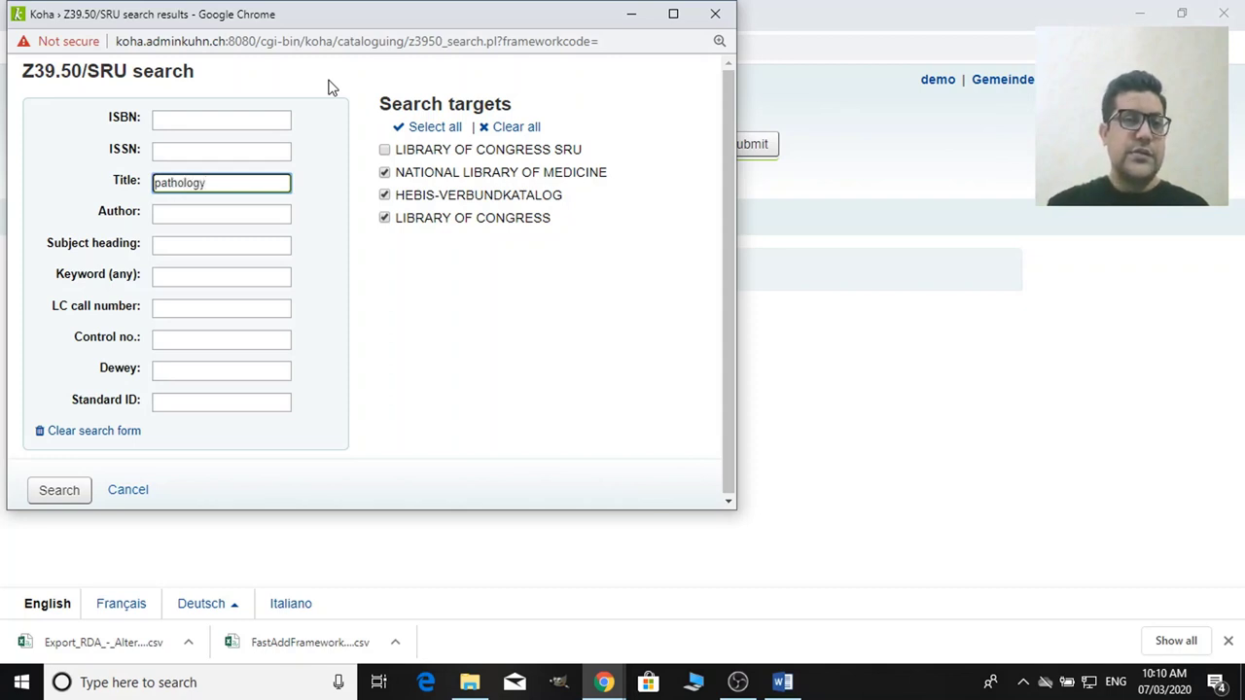
pyautogui.click(60, 491)
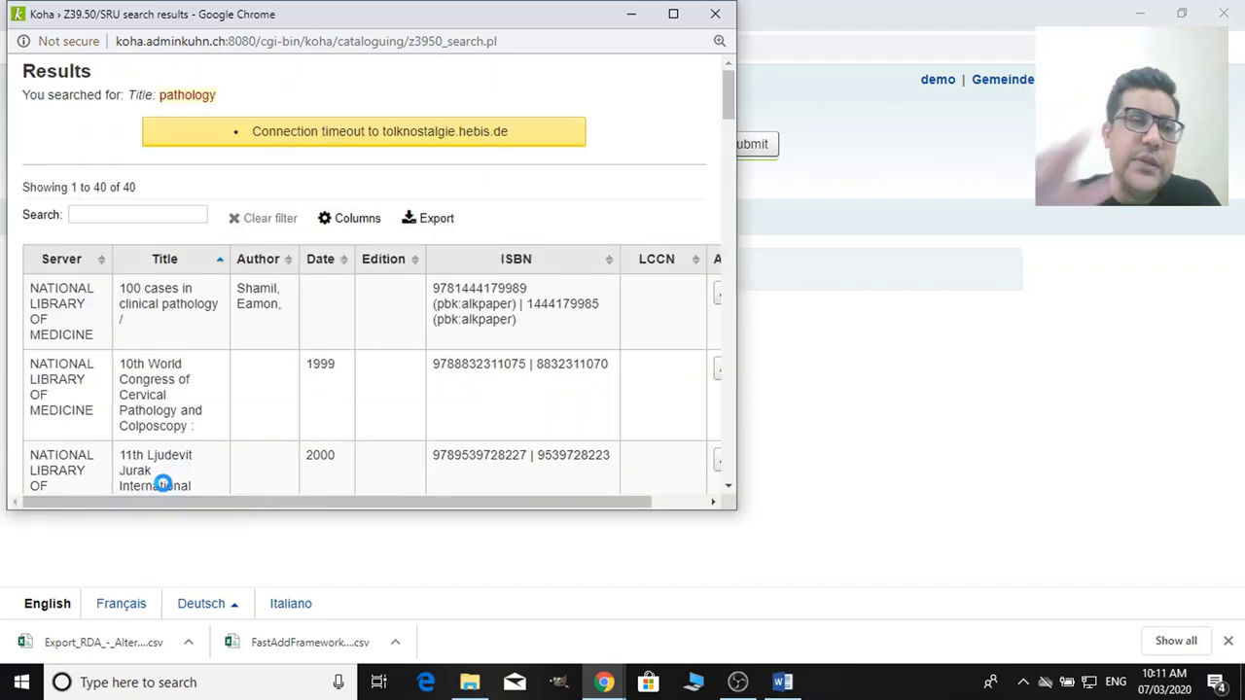
# Step: Enlarge the results window and examine the source servers and titles of the pathology search results
pyautogui.scroll(-2, 288, 443)
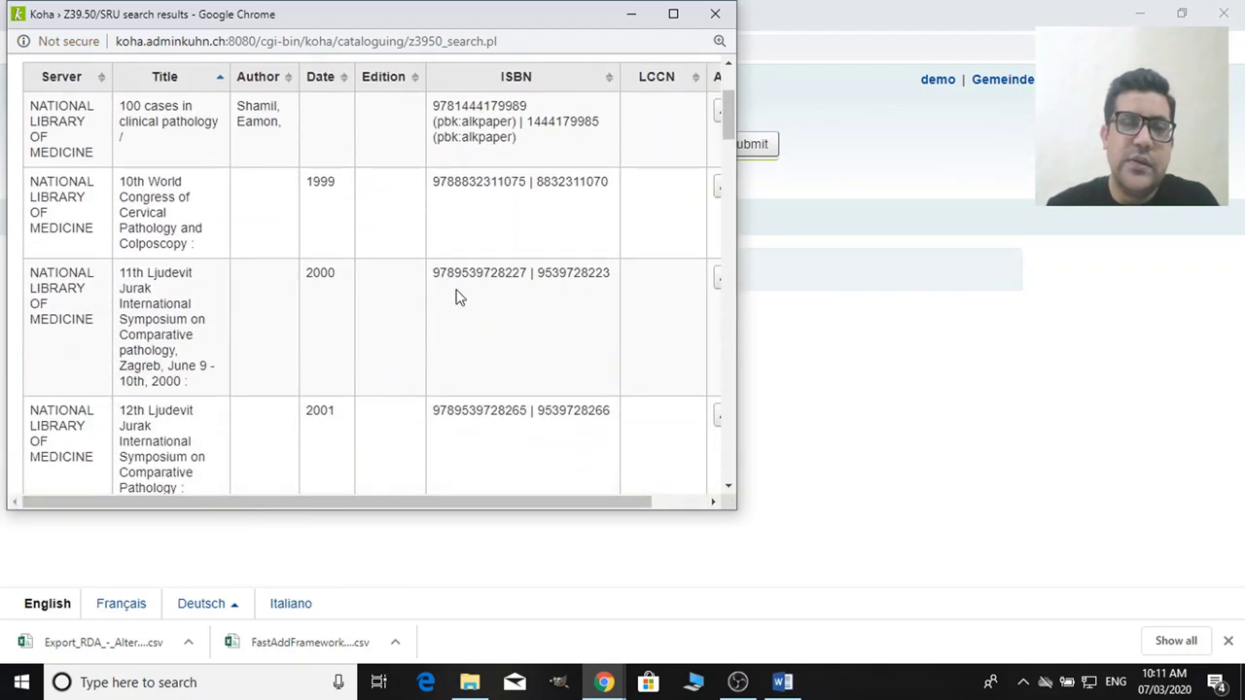
pyautogui.click(673, 14)
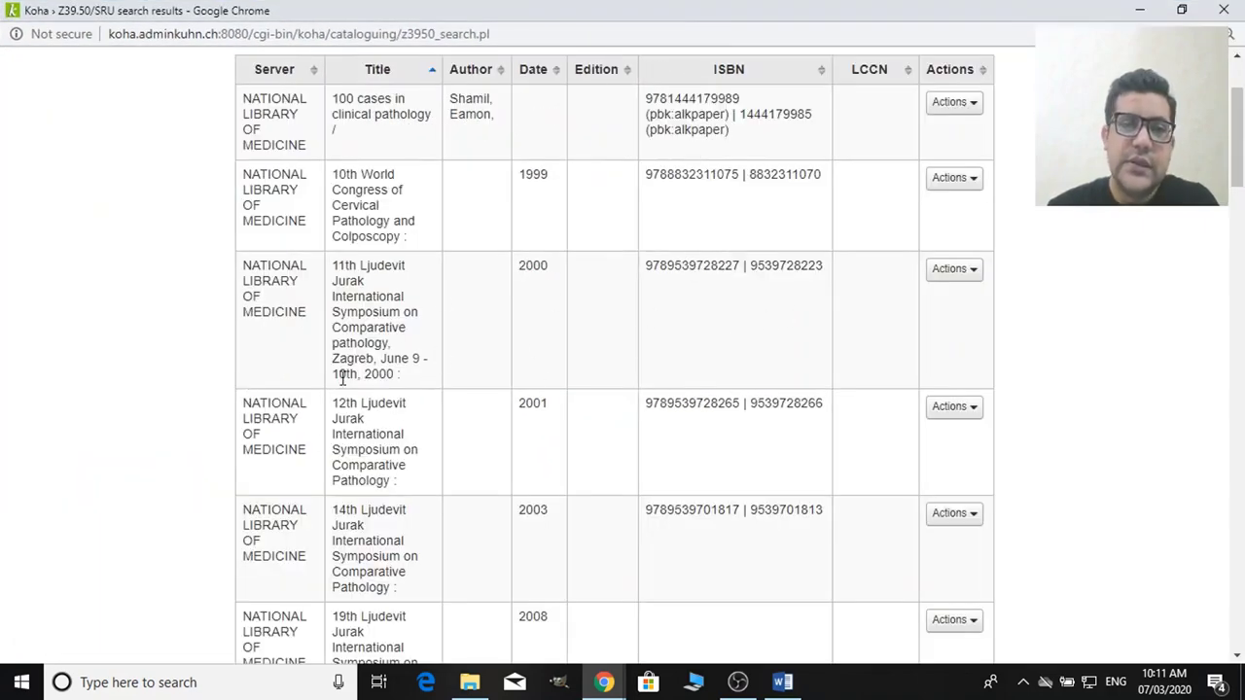
pyautogui.scroll(-2, 298, 424)
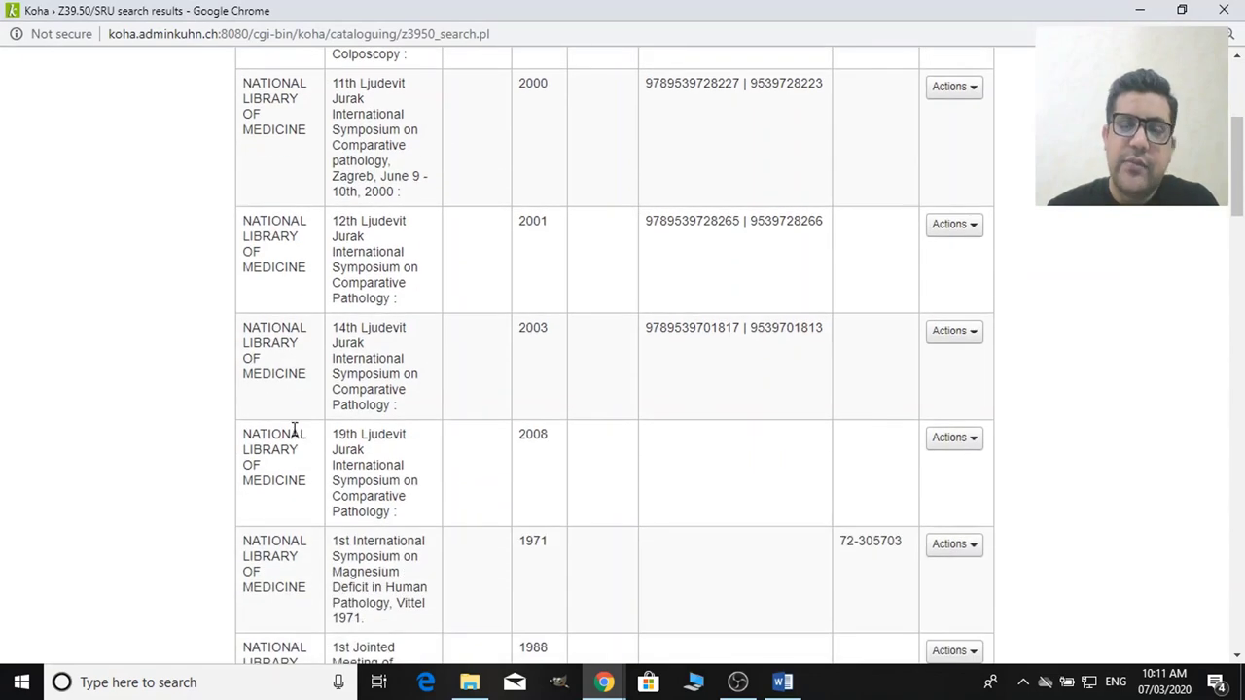
pyautogui.scroll(-8, 294, 428)
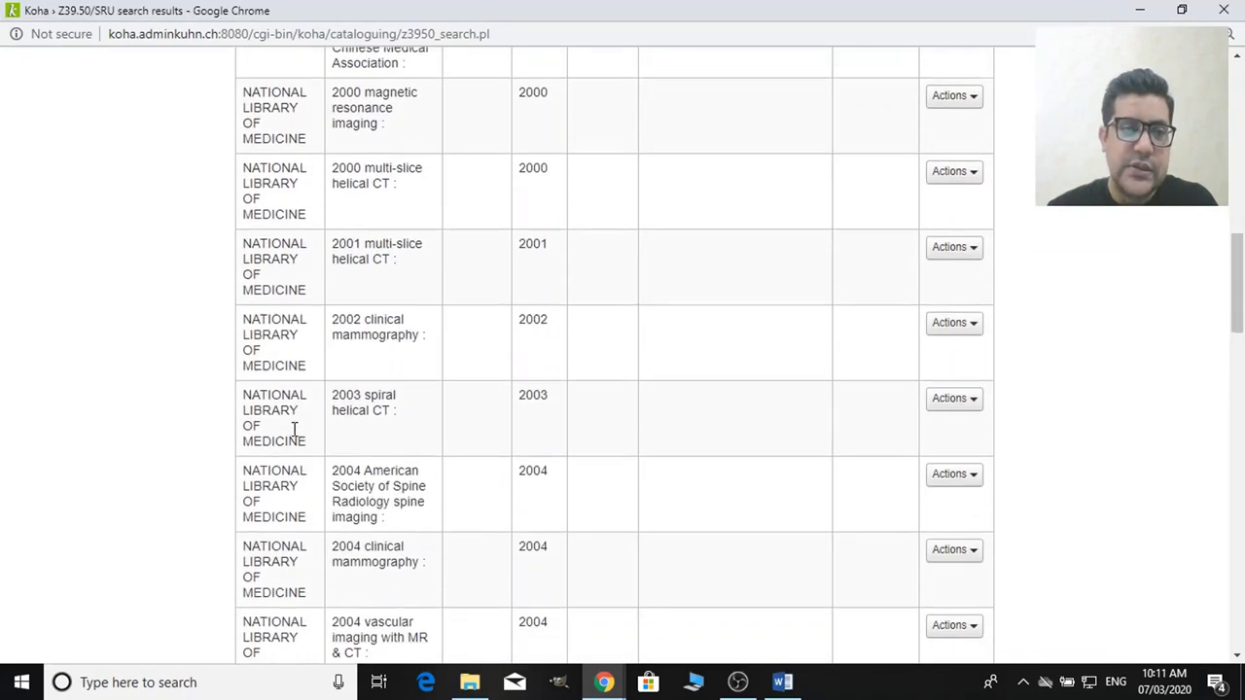
pyautogui.scroll(-7, 296, 431)
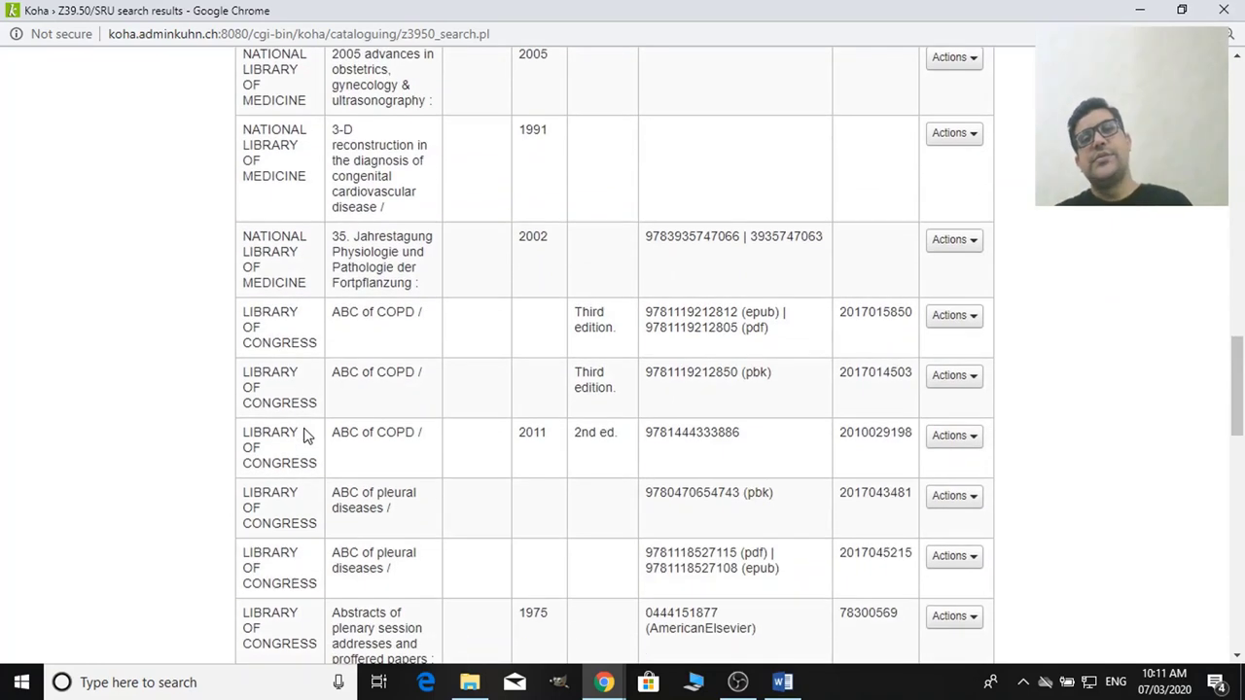
pyautogui.scroll(-1, 304, 428)
pyautogui.scroll(2, 311, 404)
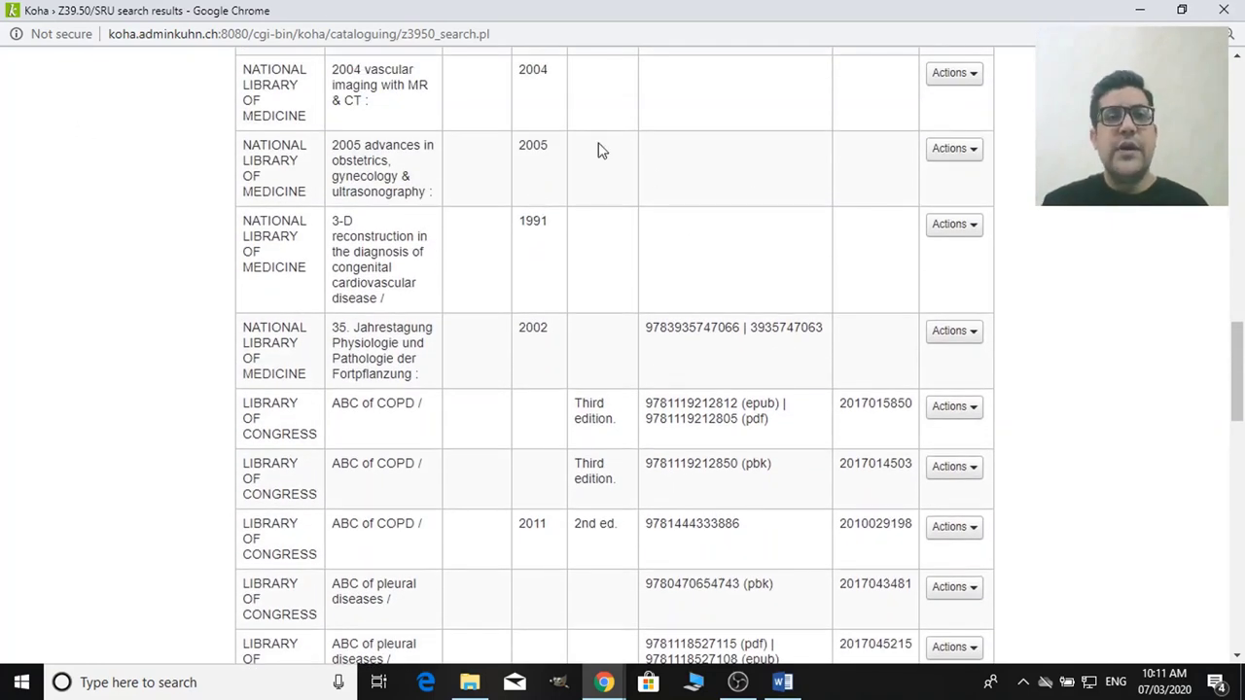
pyautogui.scroll(1, 574, 185)
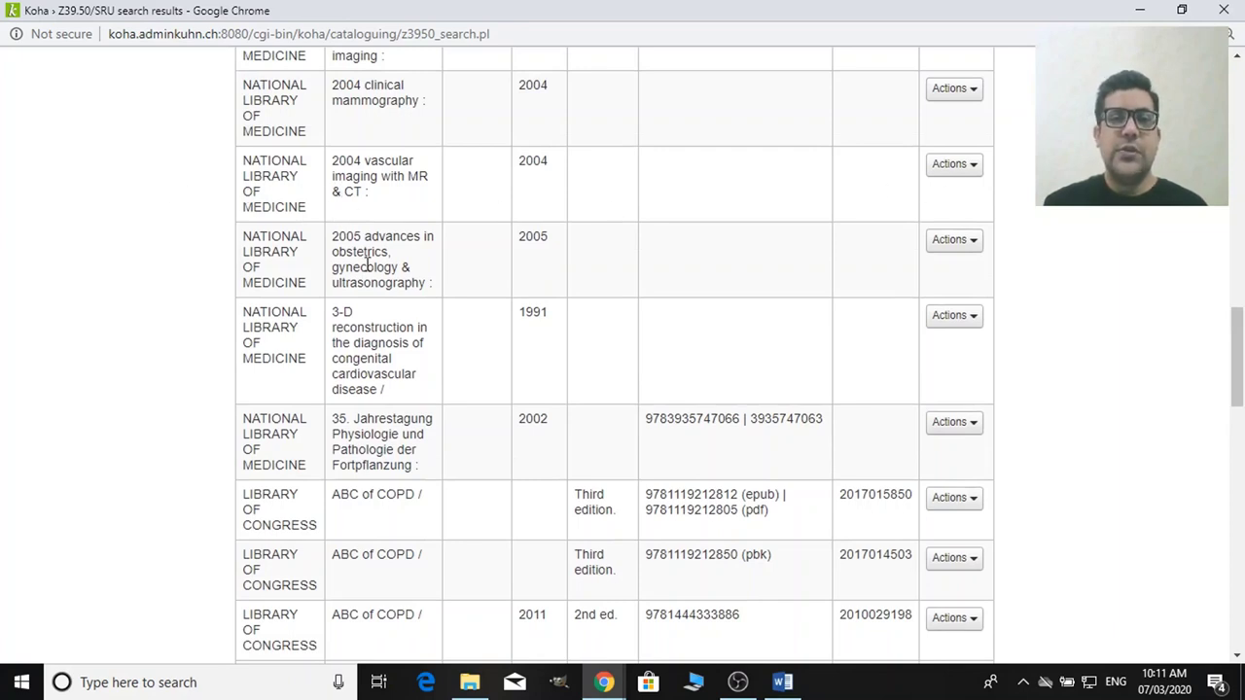
# Step: Import the National Library of Medicine record "2004 vascular imaging with MR & CT" and translate its German MARC form
pyautogui.click(973, 165)
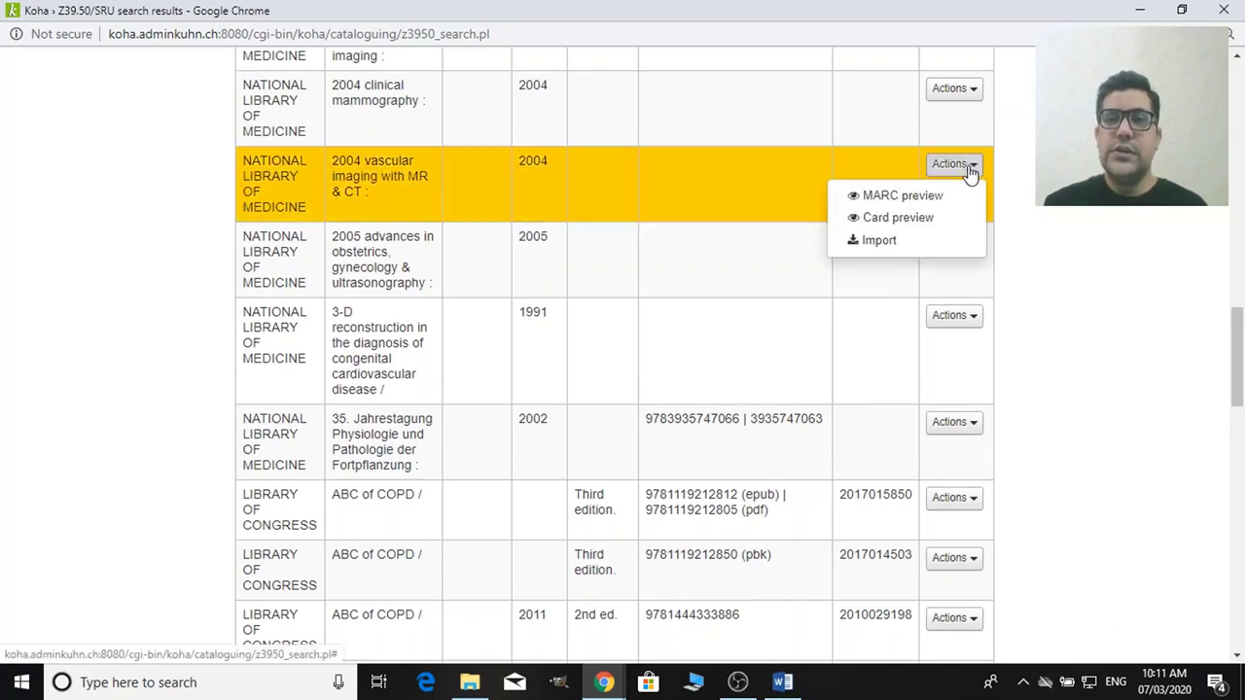
pyautogui.click(912, 246)
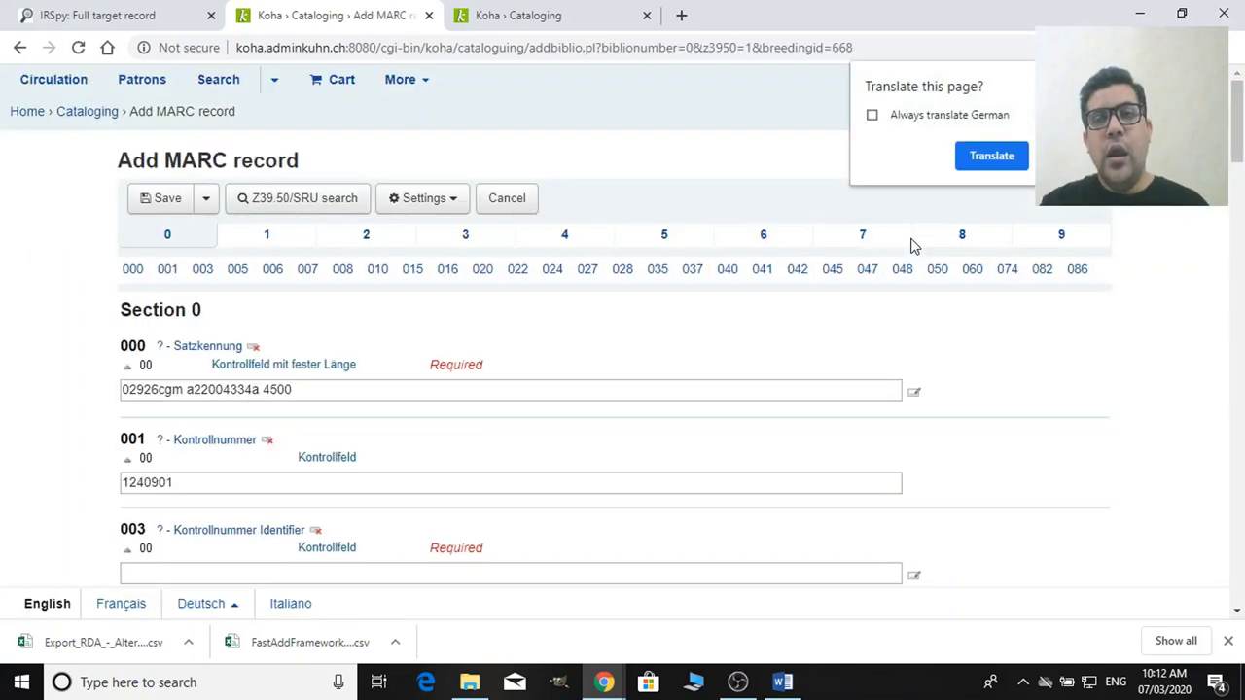
pyautogui.click(989, 155)
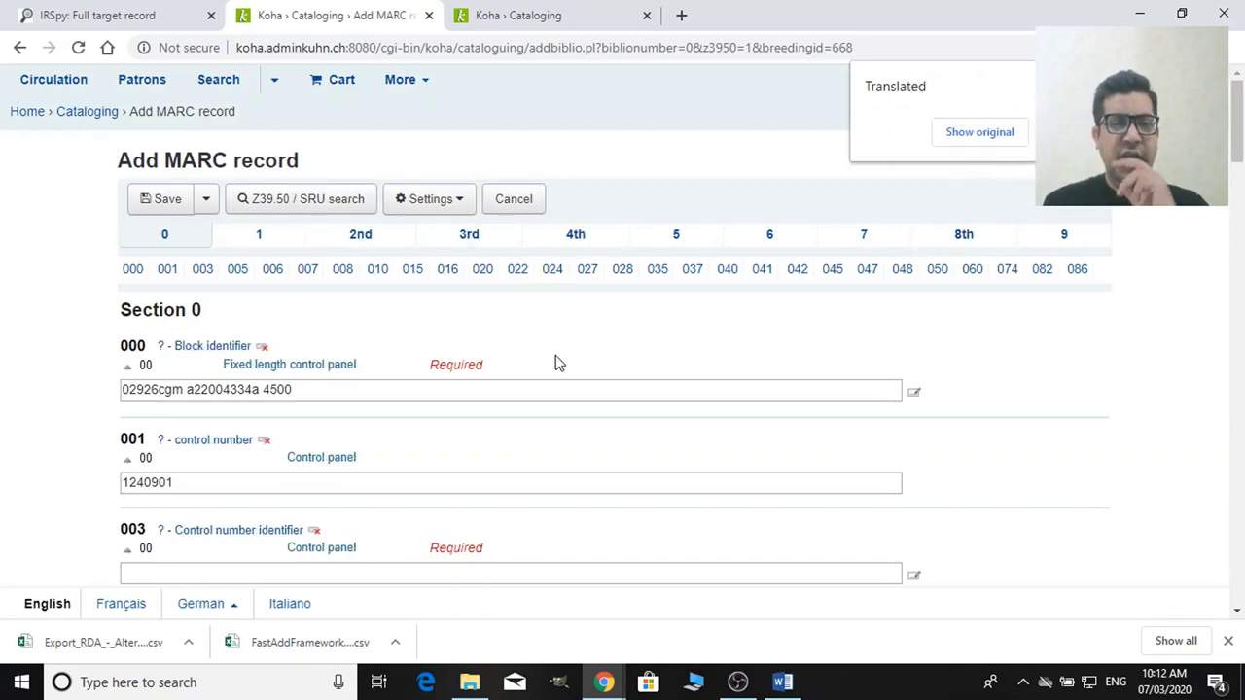
# Step: Examine the imported record's MARC fields in sections 0 through 4
pyautogui.scroll(-5, 452, 344)
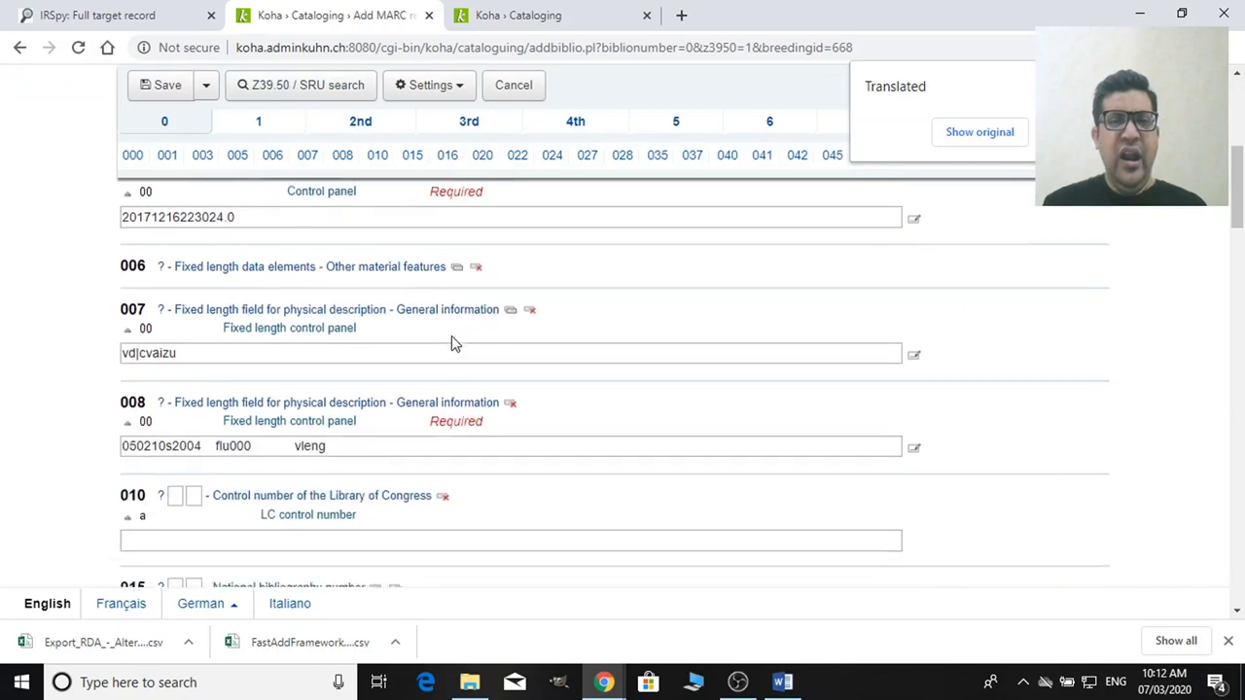
pyautogui.scroll(-3, 474, 341)
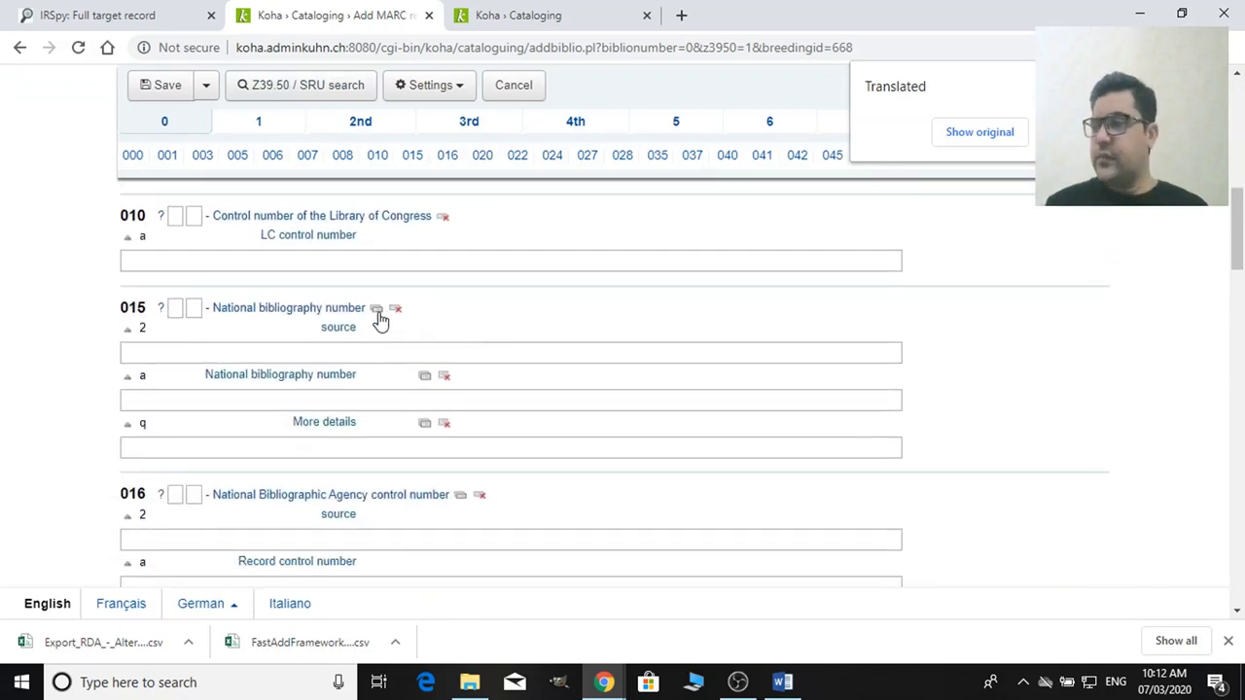
pyautogui.scroll(8, 422, 333)
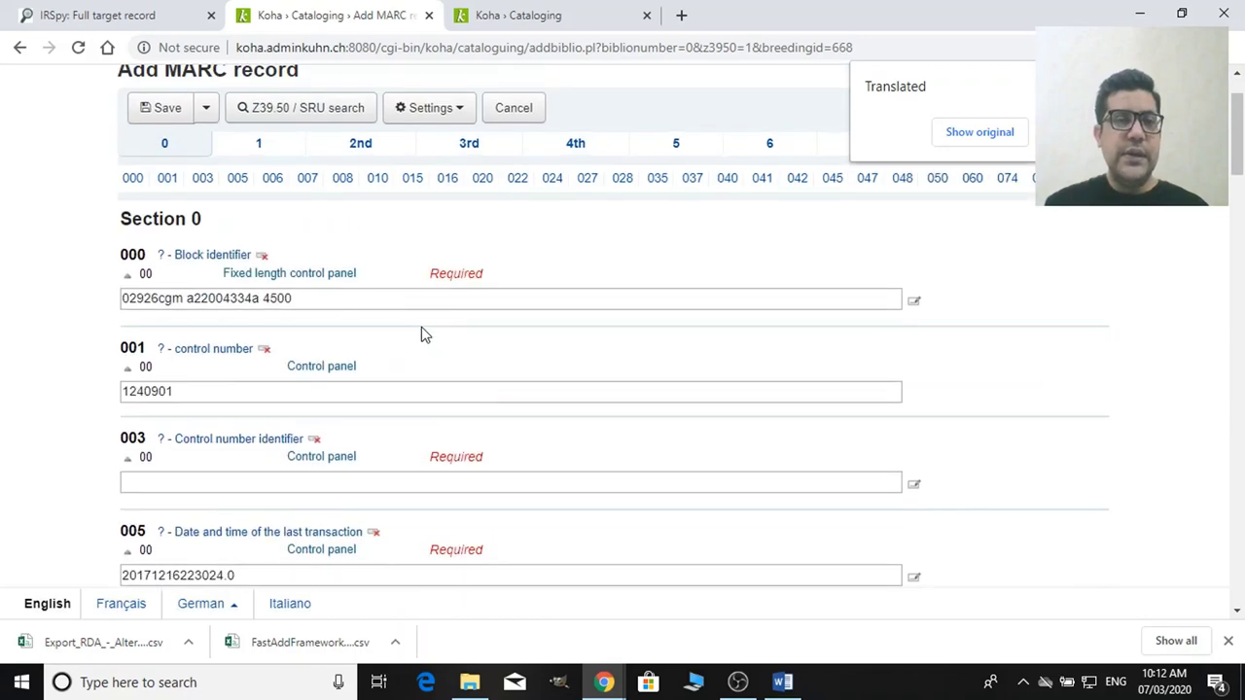
pyautogui.scroll(-4, 431, 437)
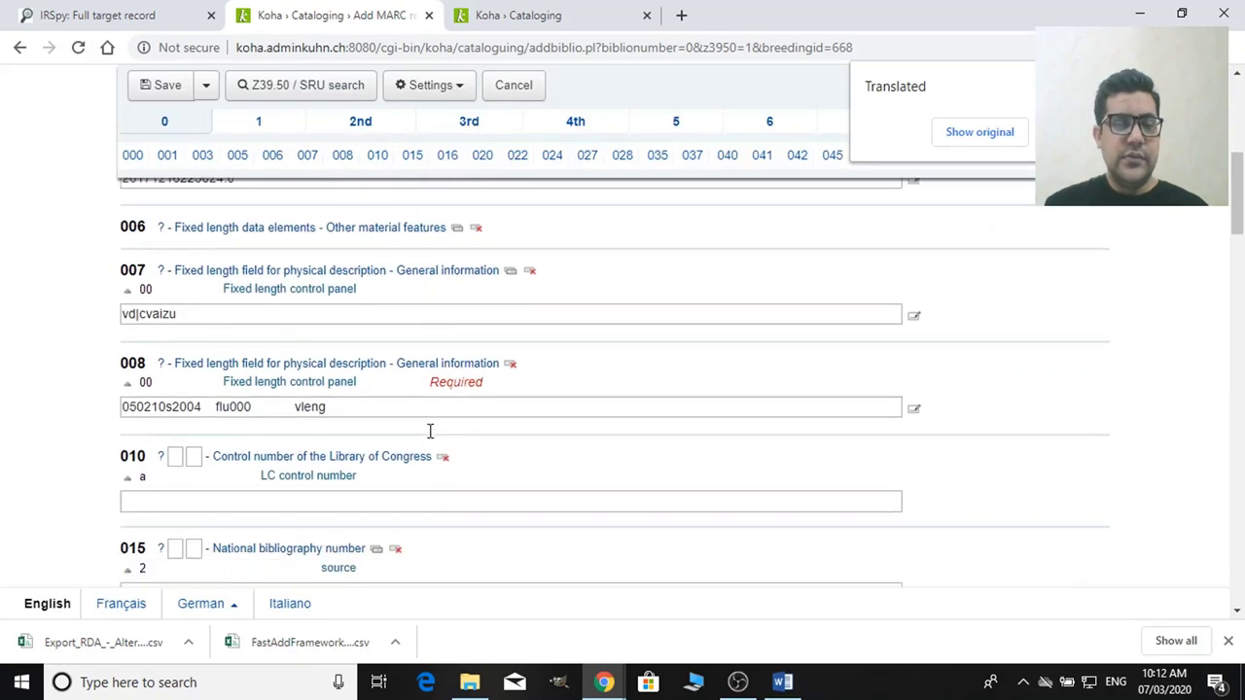
pyautogui.scroll(-7, 429, 433)
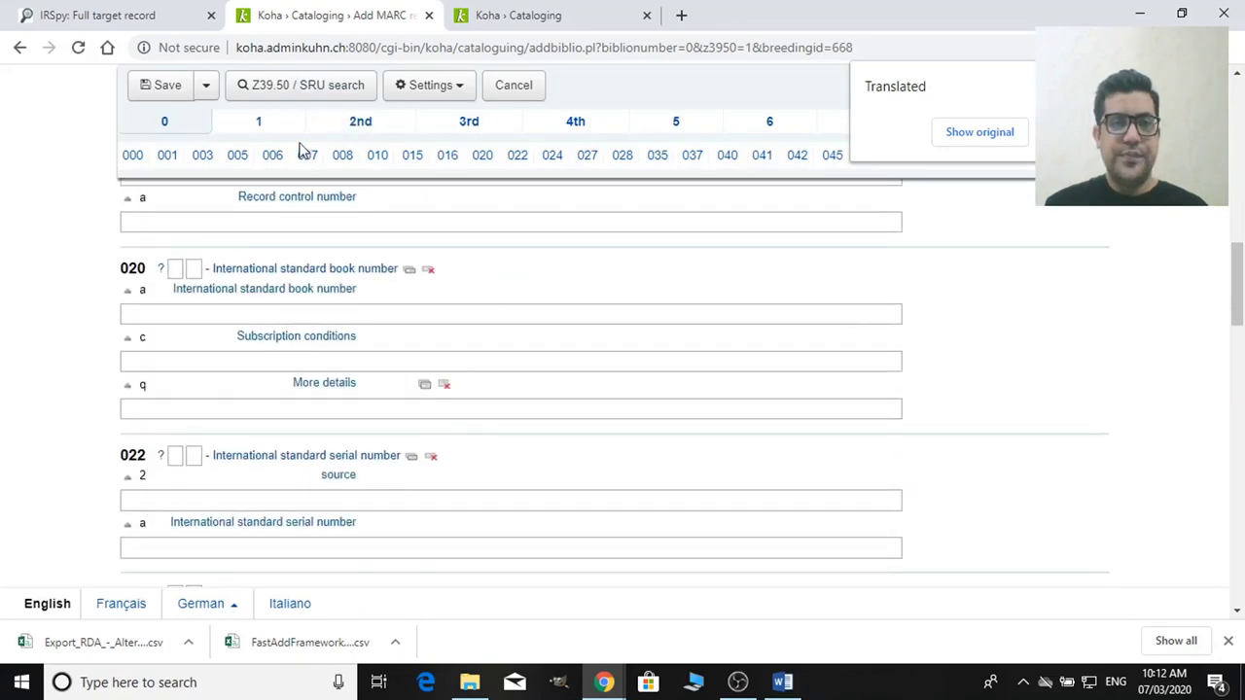
pyautogui.click(278, 130)
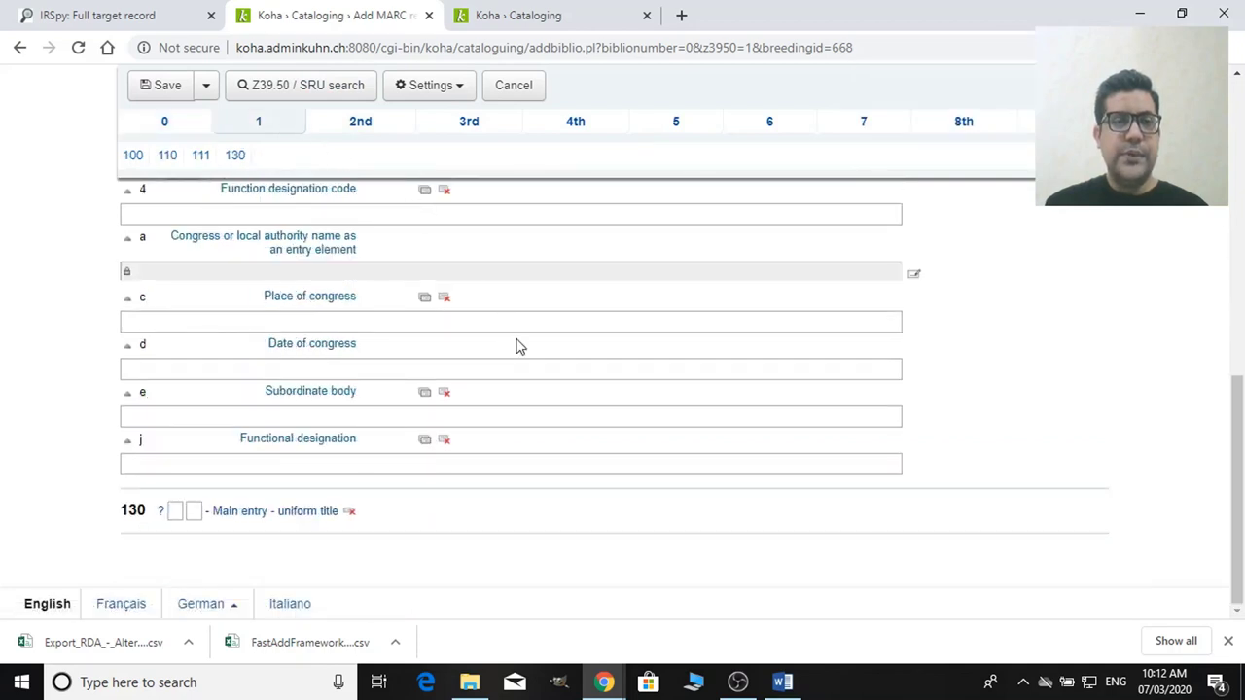
pyautogui.scroll(10, 516, 347)
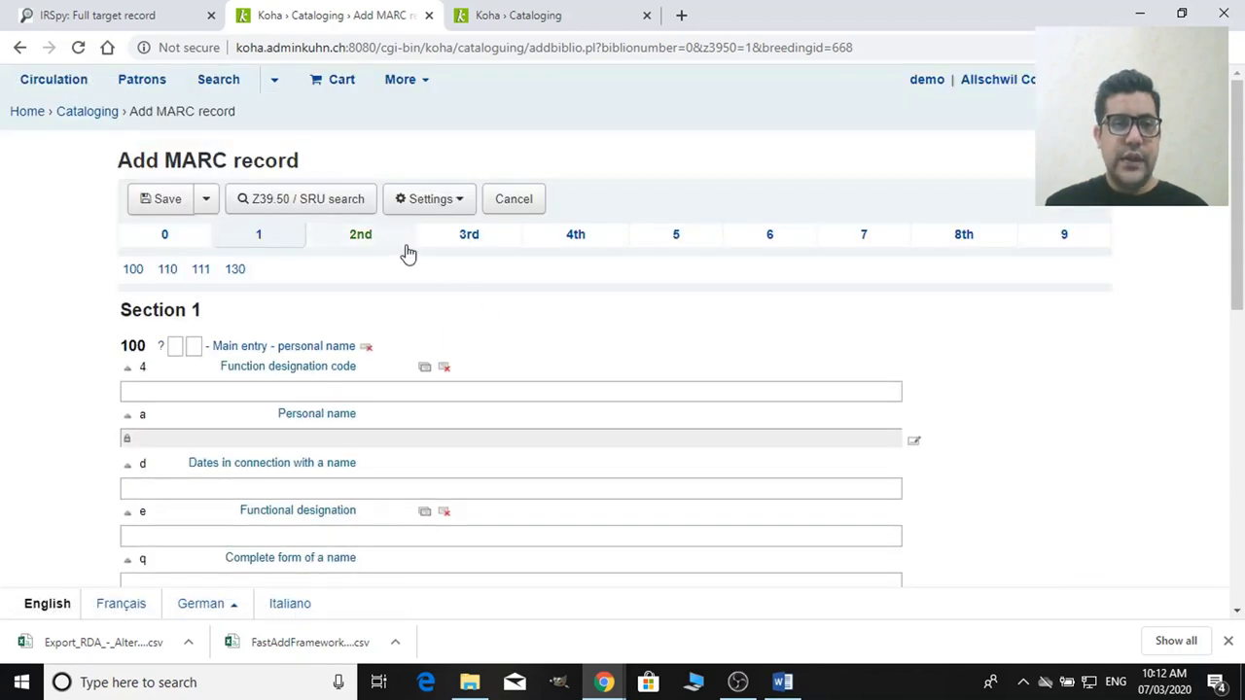
pyautogui.click(408, 248)
pyautogui.click(469, 251)
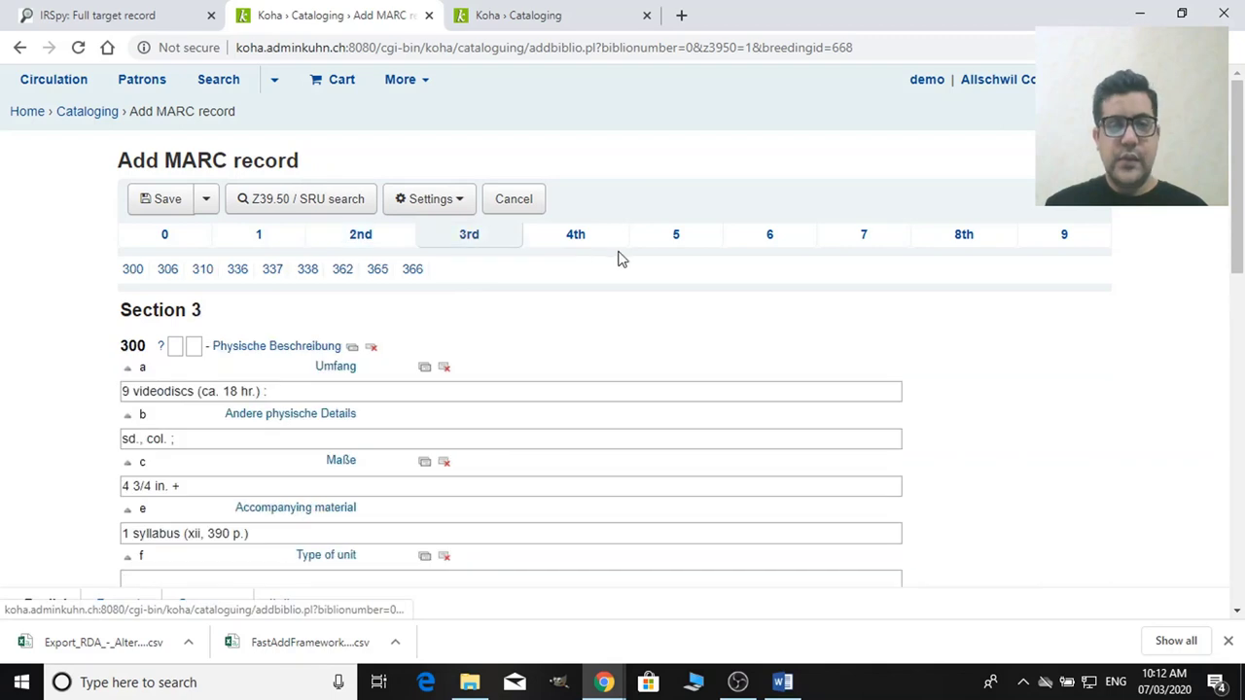
pyautogui.click(608, 252)
pyautogui.scroll(-2, 720, 369)
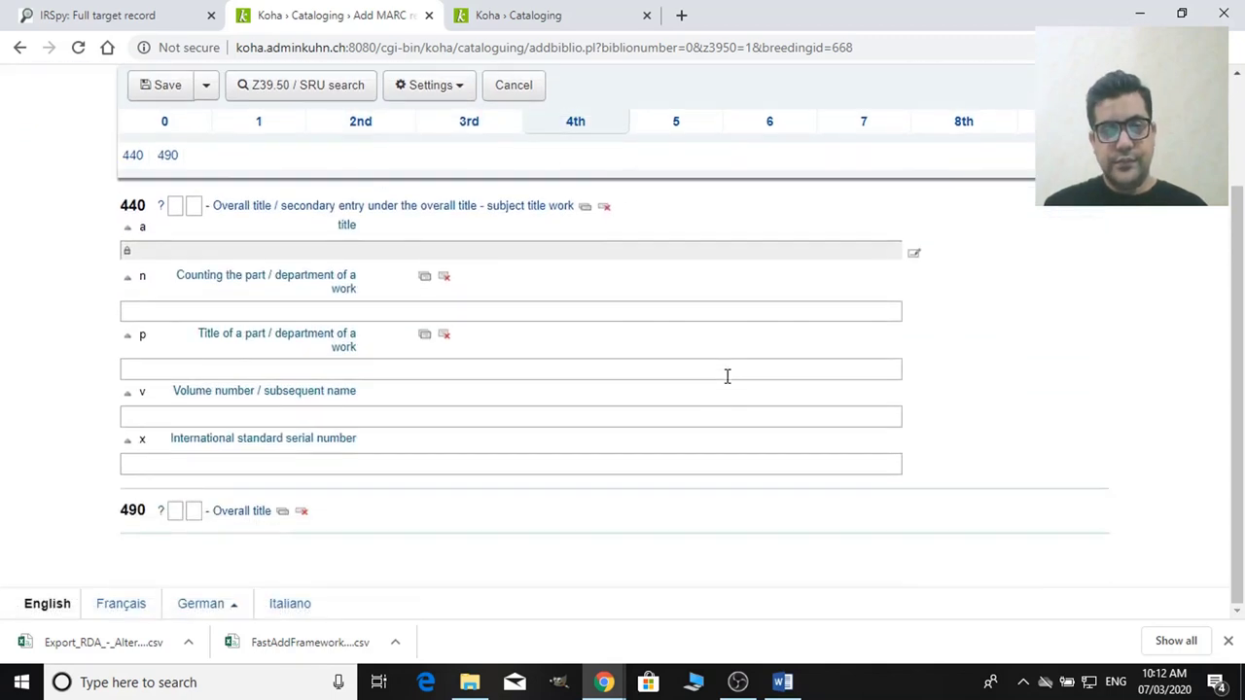
pyautogui.scroll(3, 727, 376)
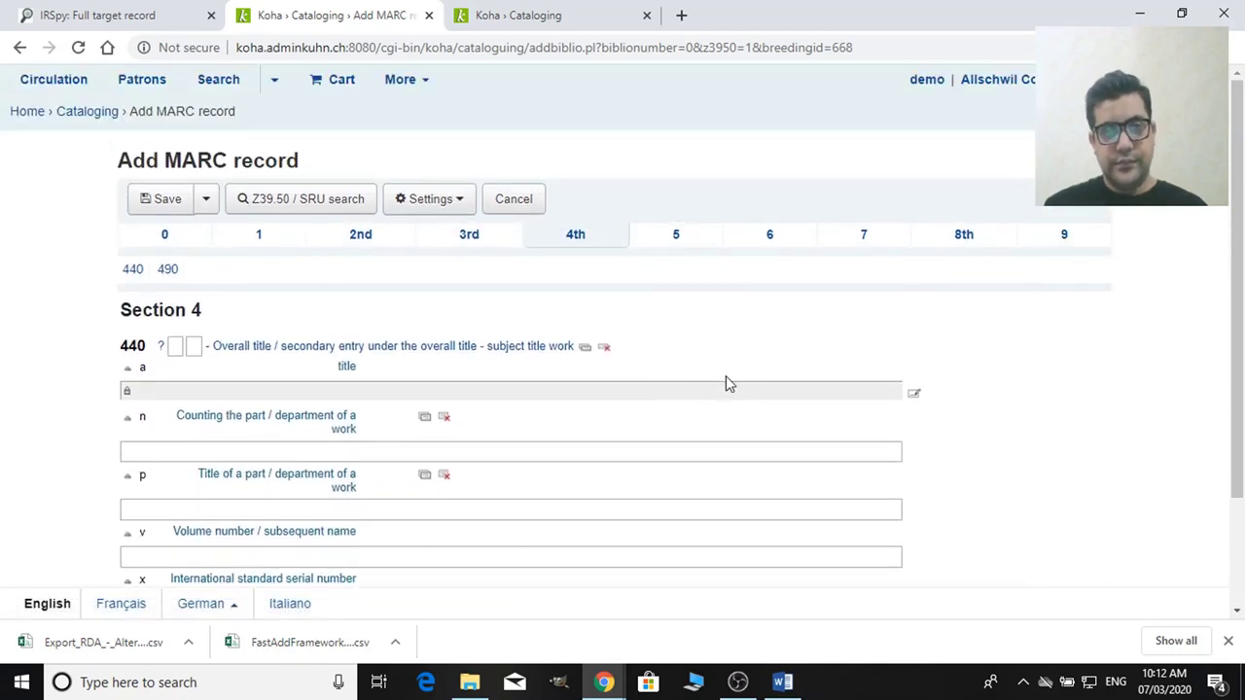
# Step: Return to the Koha Cataloging page that is already open, leaving the imported record unsaved
pyautogui.click(125, 14)
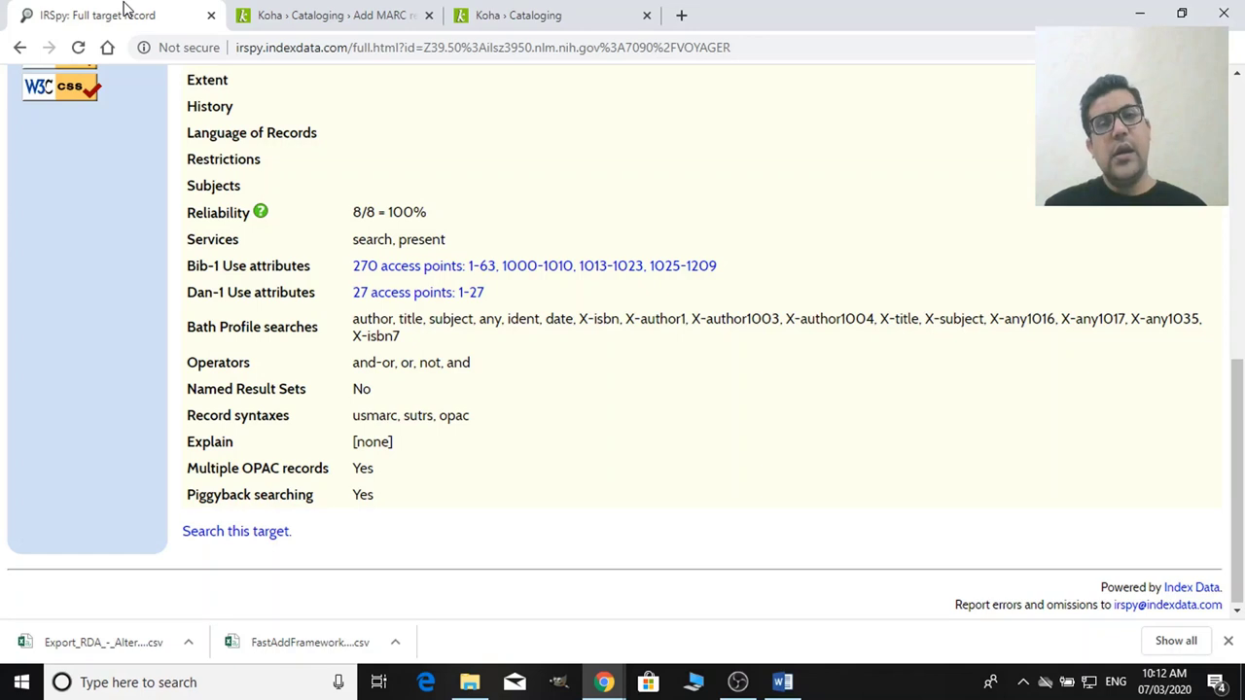
pyautogui.click(563, 16)
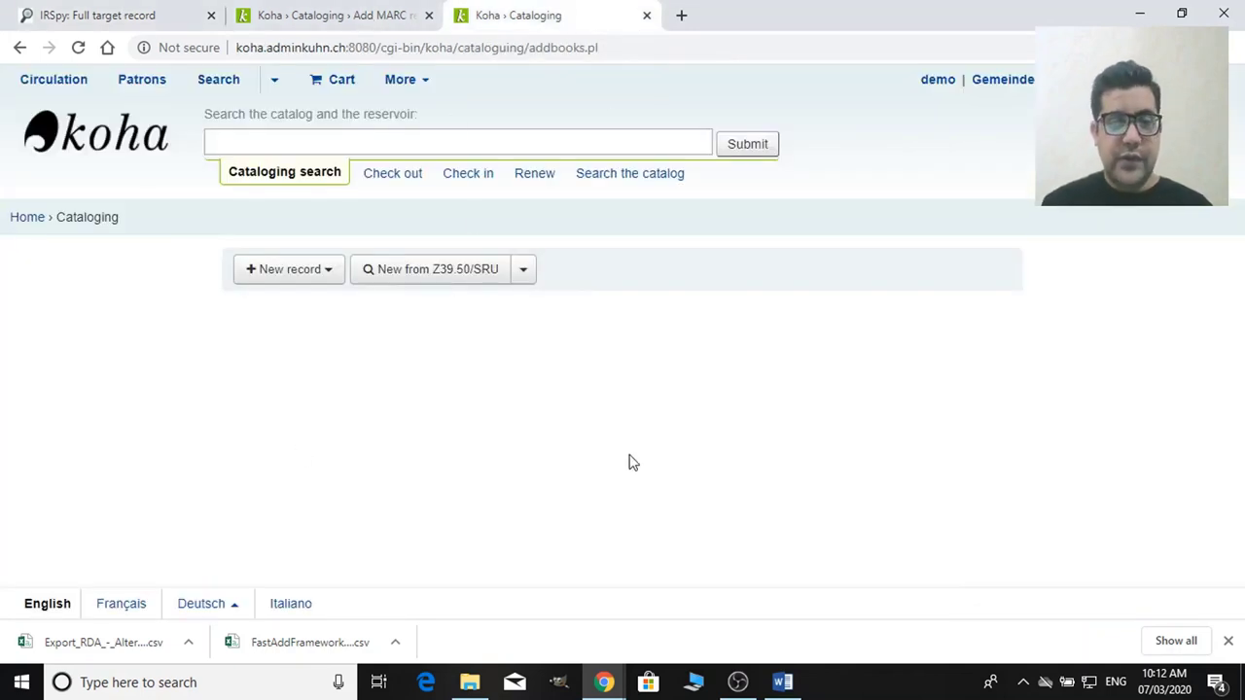
pyautogui.moveTo(617, 689)
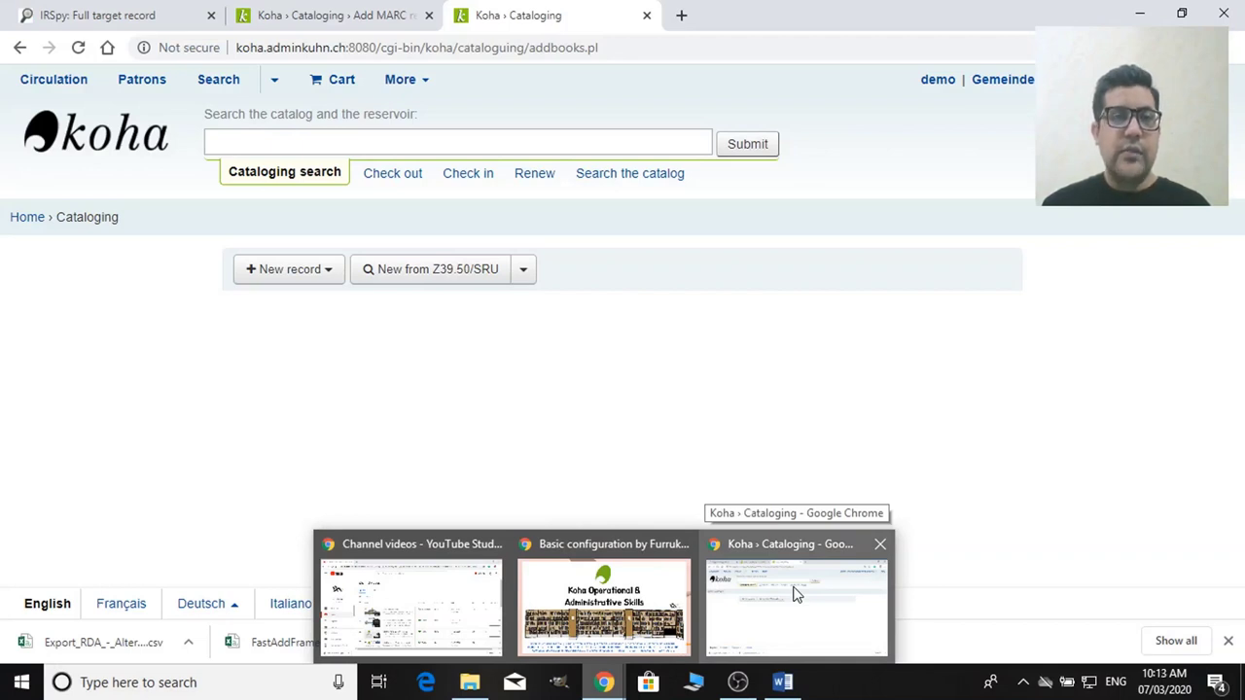
pyautogui.click(794, 595)
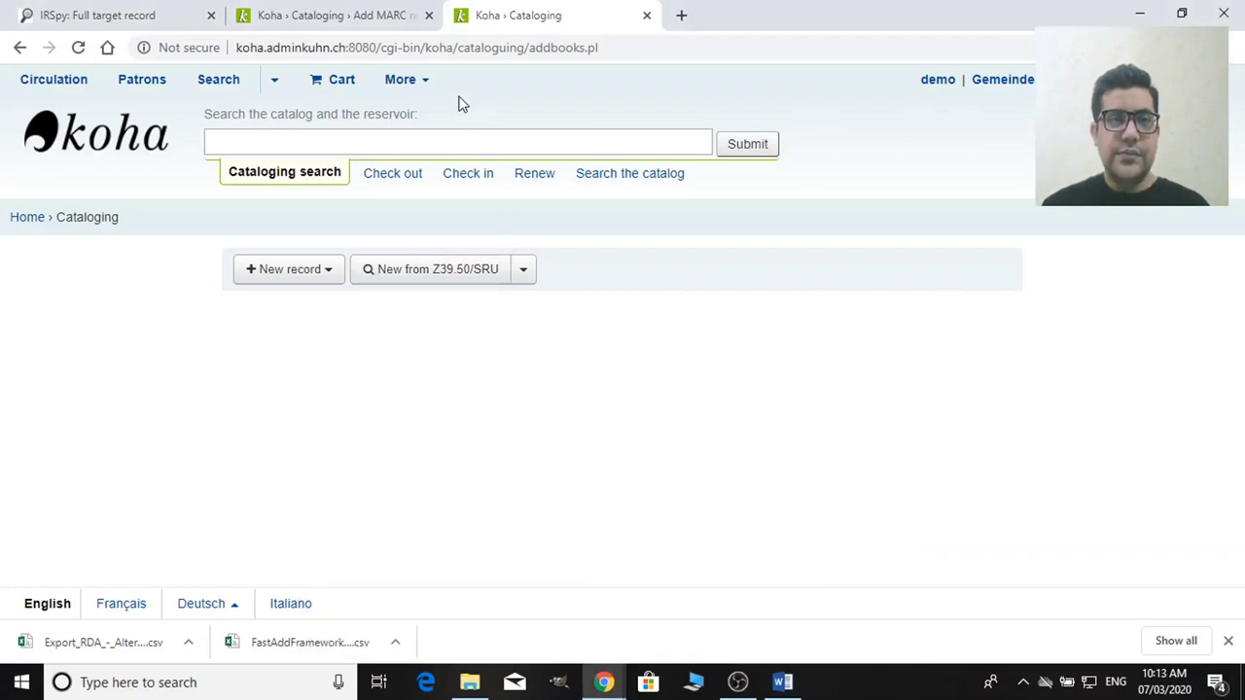
pyautogui.click(394, 15)
pyautogui.click(499, 11)
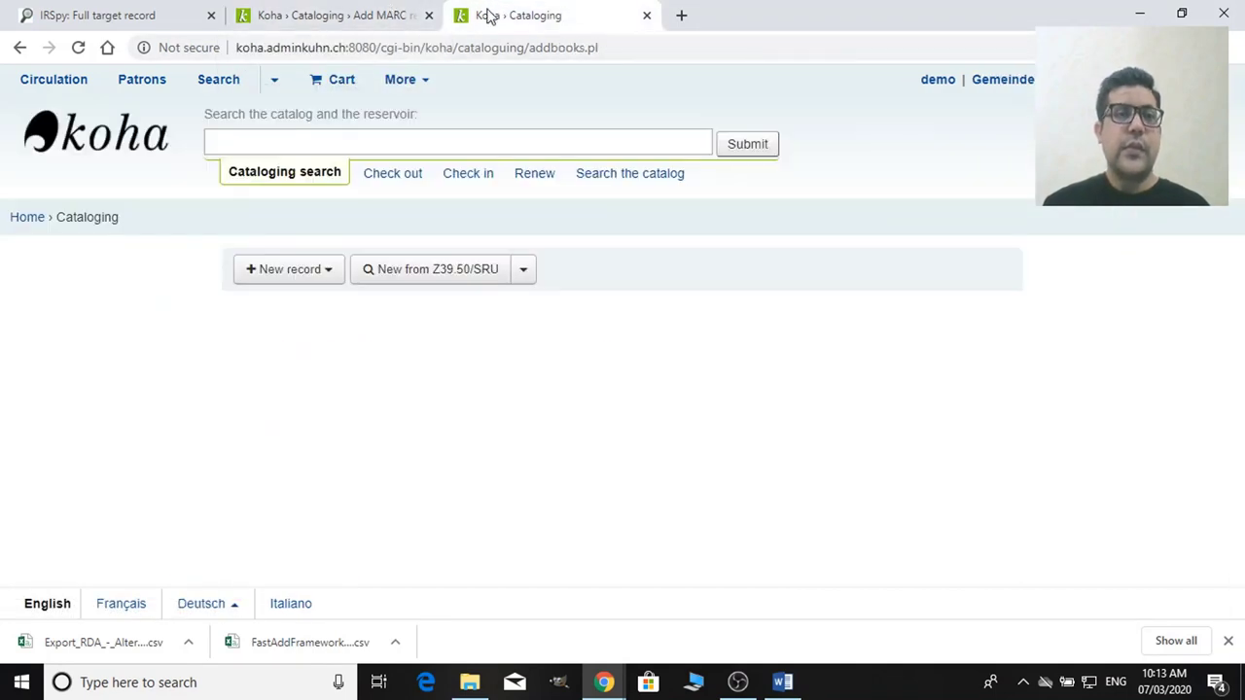
# Step: Return to the Koha home page, open Koha administration and locate the Additional parameters section
pyautogui.click(28, 218)
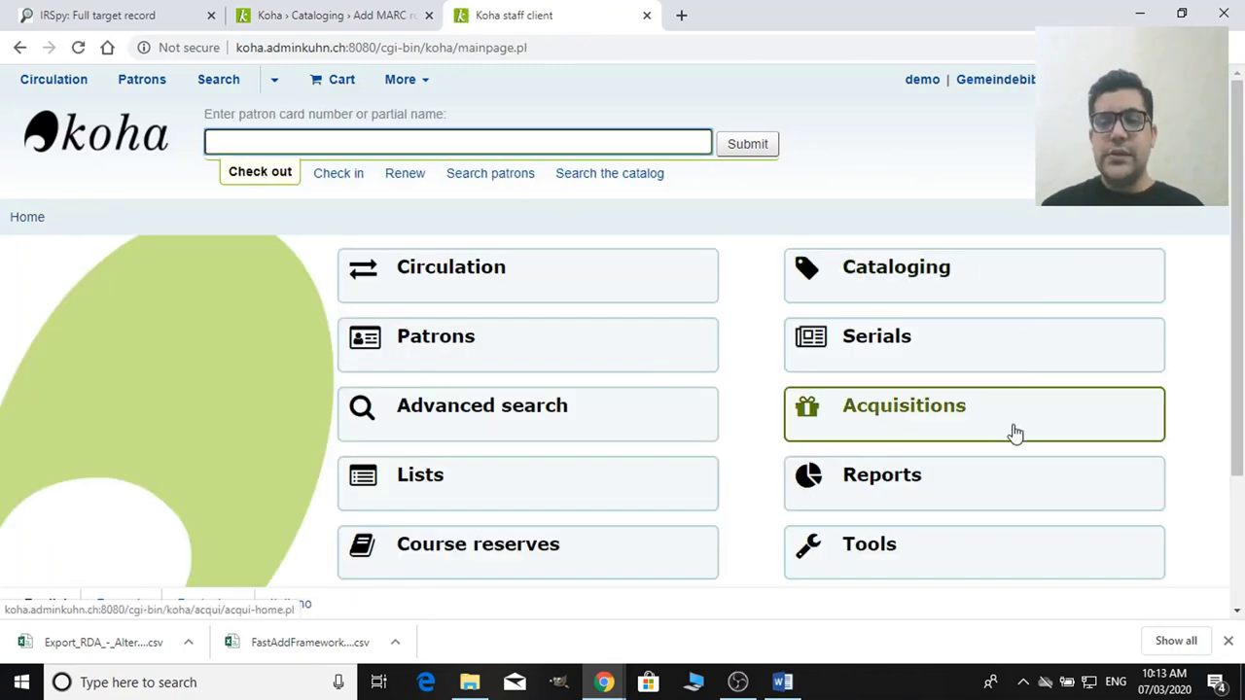
pyautogui.scroll(-1, 998, 523)
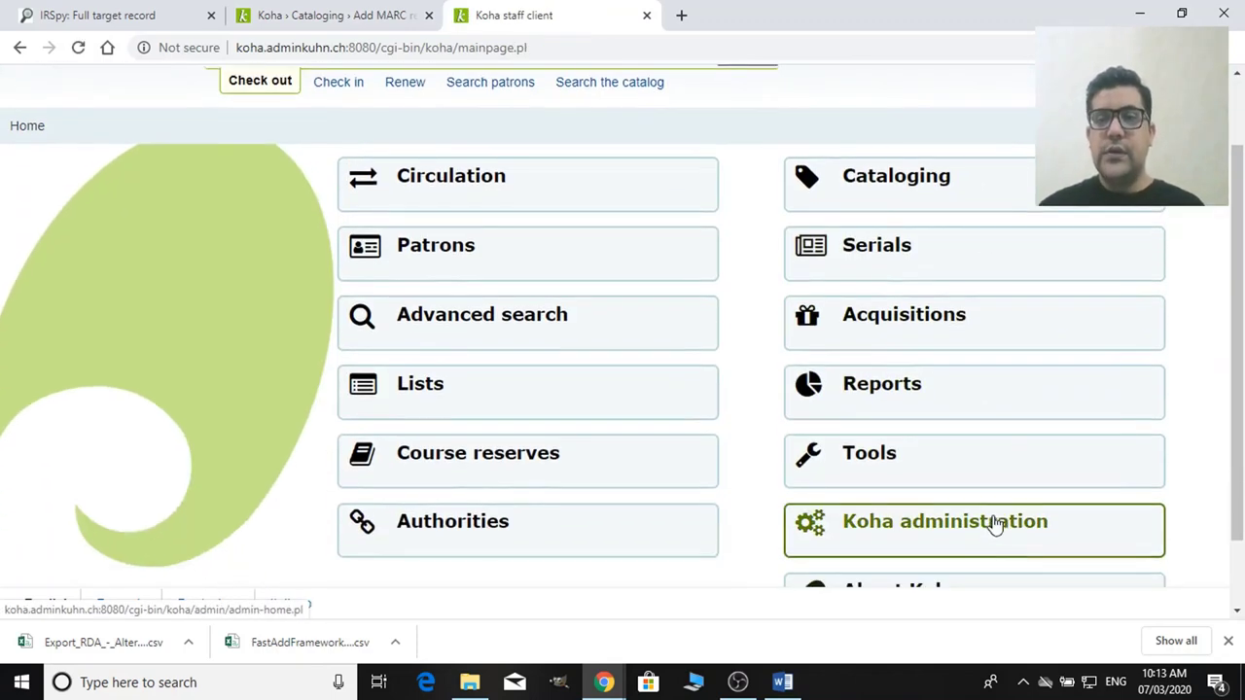
pyautogui.click(994, 523)
pyautogui.scroll(-2, 1083, 426)
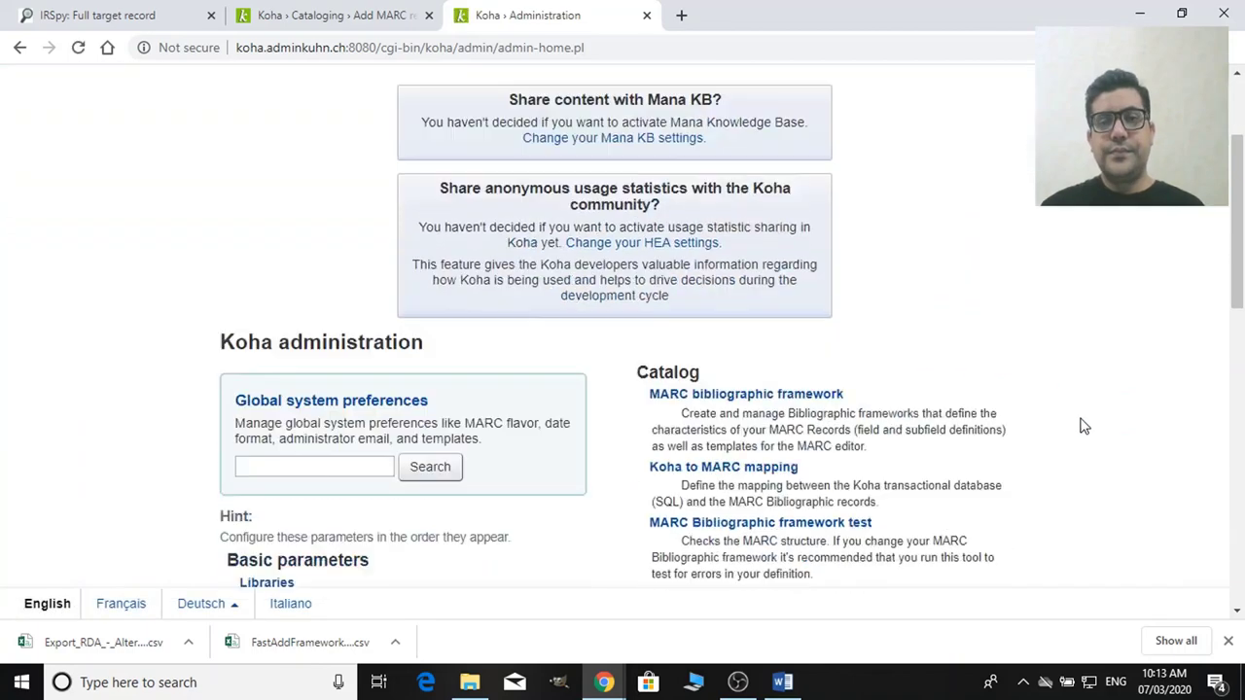
pyautogui.scroll(-6, 1076, 426)
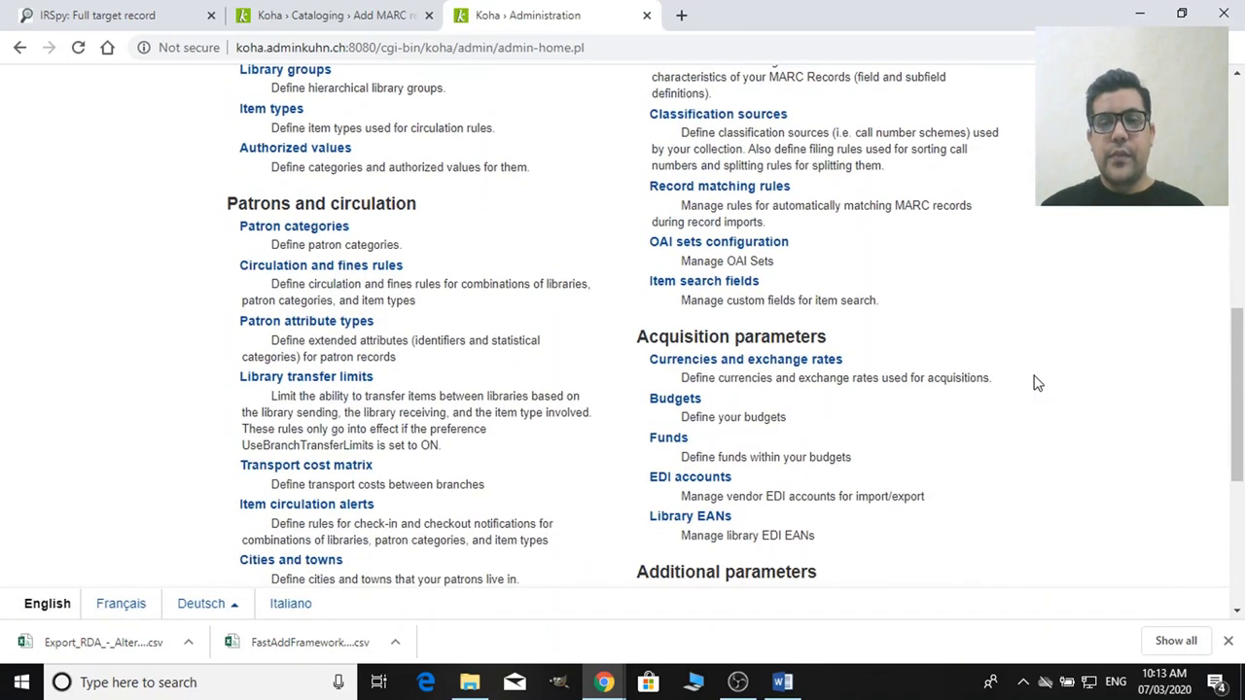
pyautogui.scroll(-3, 1037, 382)
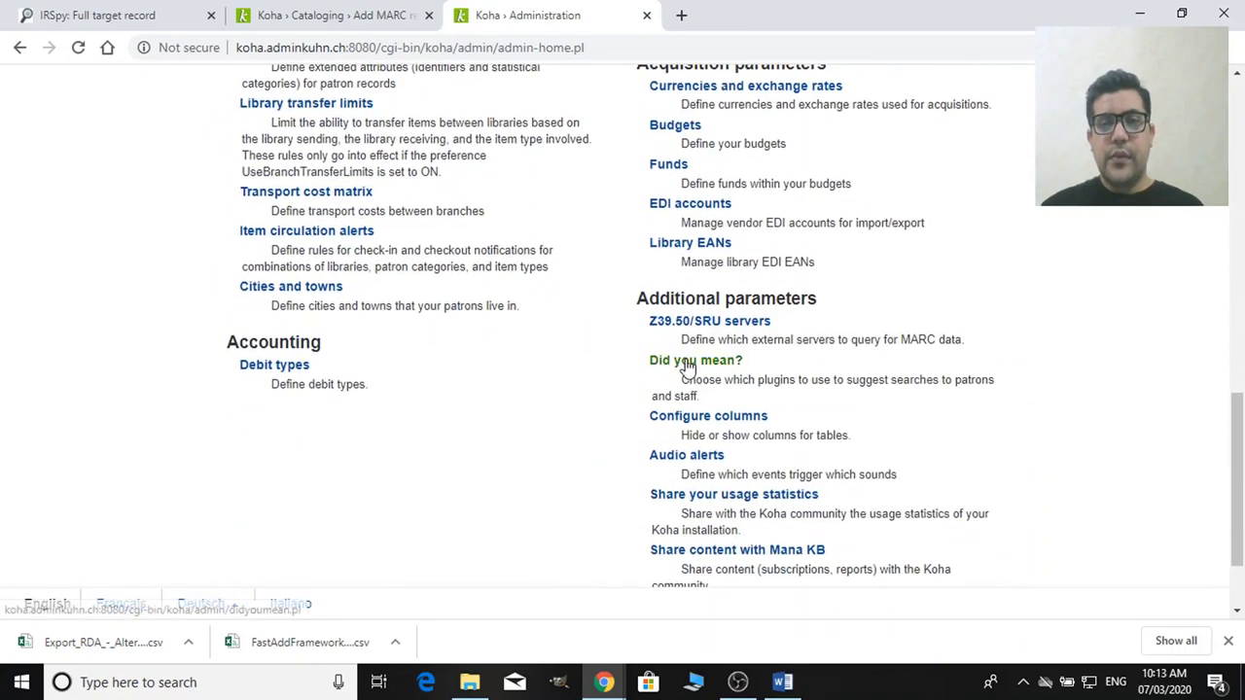